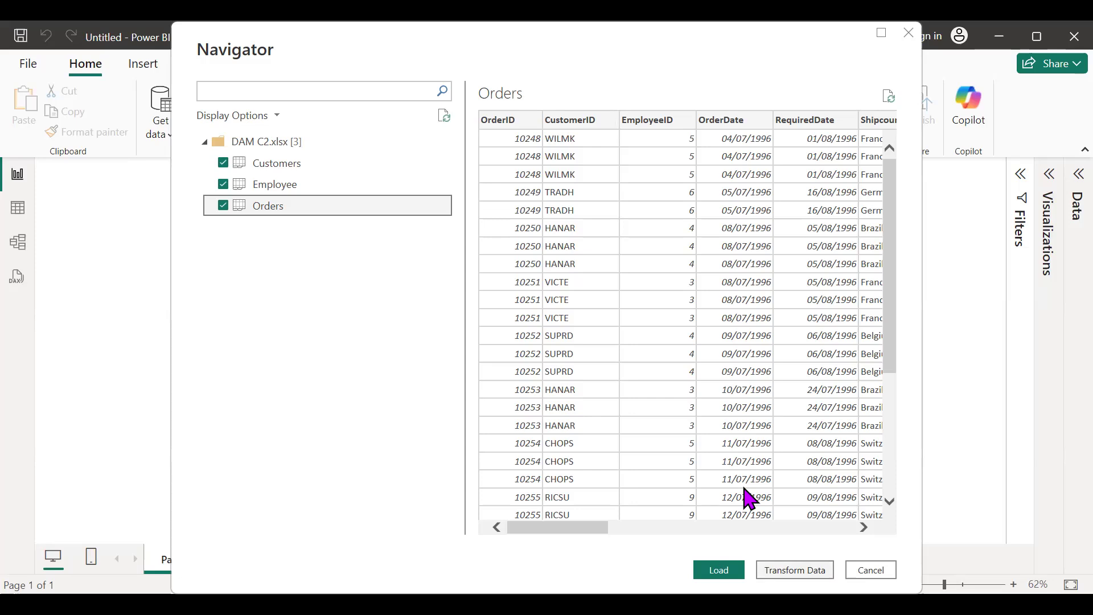
# Step: Open the Customers, Employee and Orders tables from DAM C2.xlsx in the Power Query Editor for transformation
pyautogui.press('Escape')
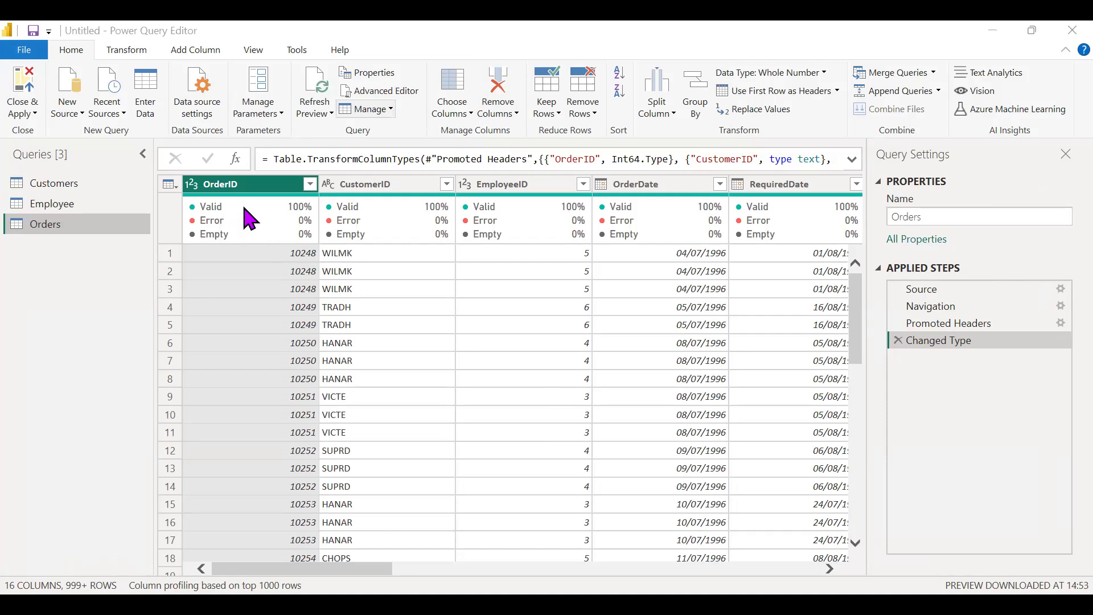
# Step: Examine the Orders table's columns and the data type options available for the OrderID column
pyautogui.moveTo(286, 236)
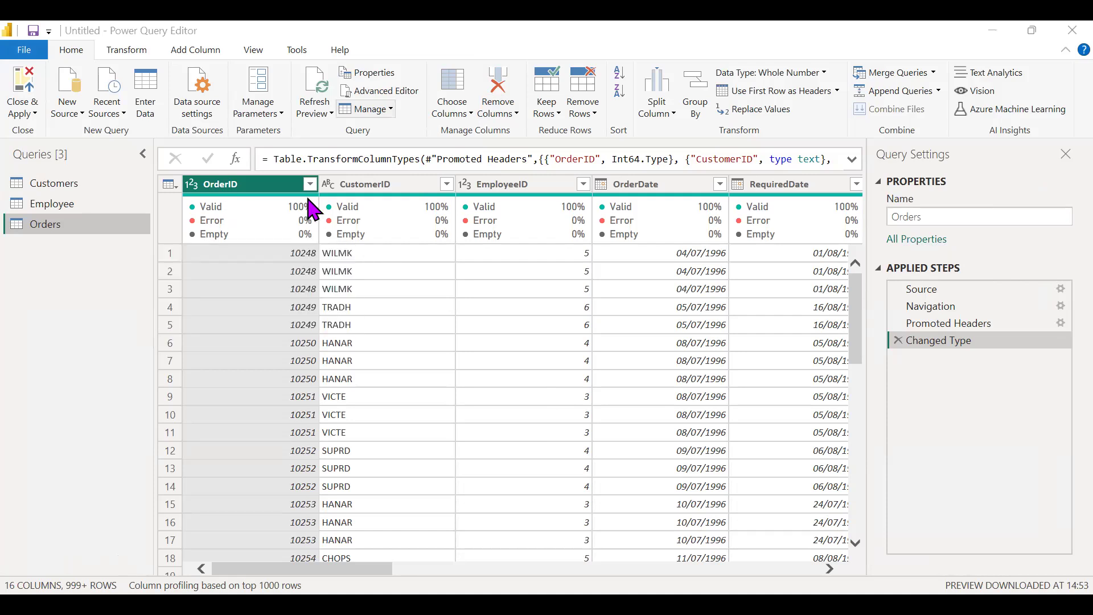
pyautogui.click(191, 185)
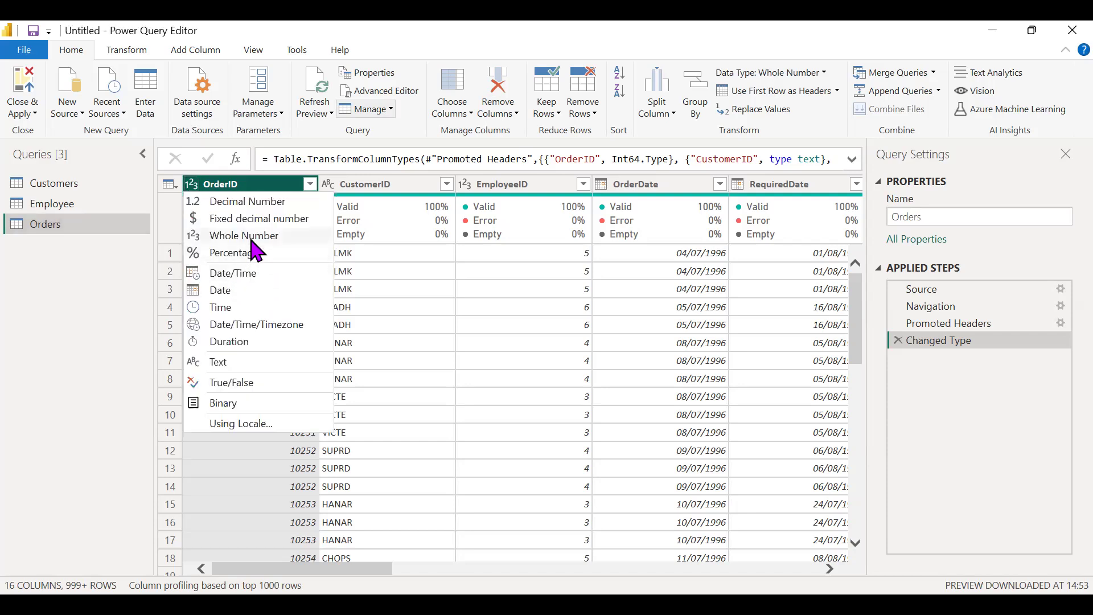
pyautogui.click(368, 256)
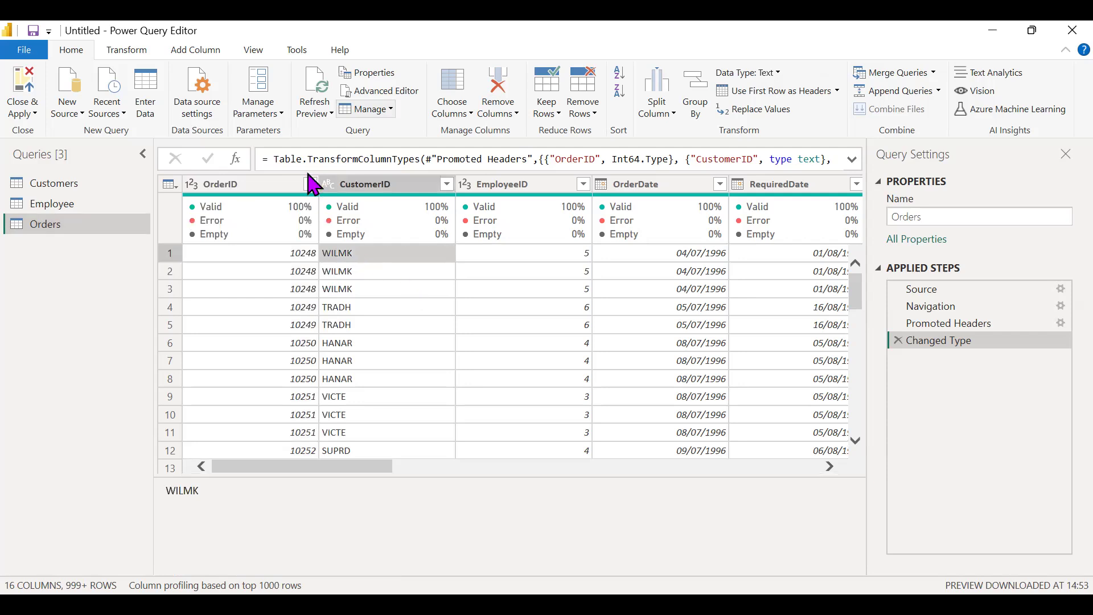
pyautogui.hscroll(8, 333, 247)
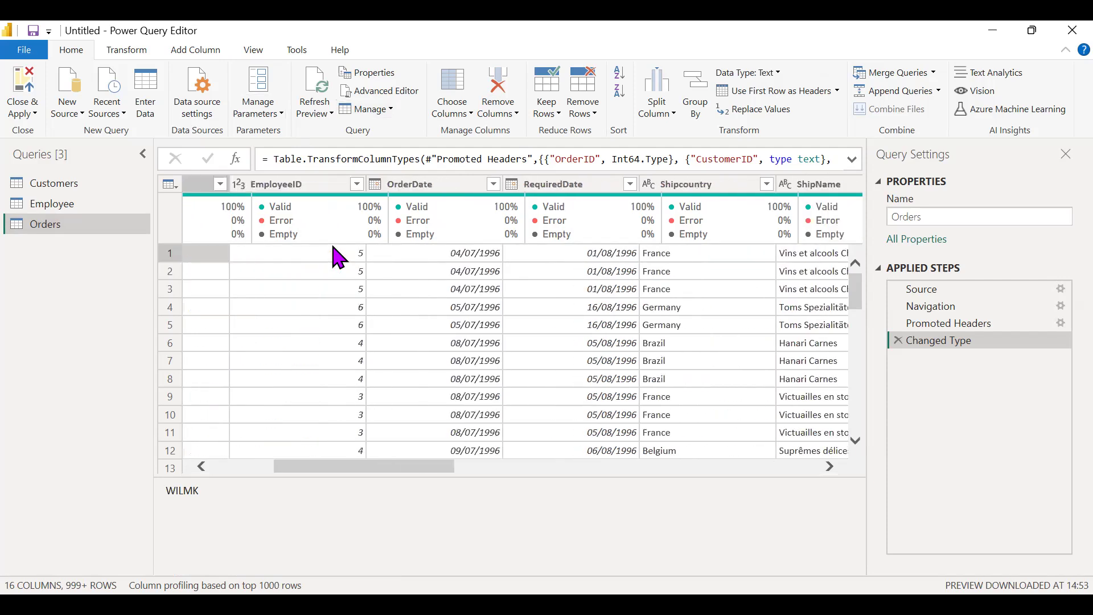
pyautogui.hscroll(-8, 333, 246)
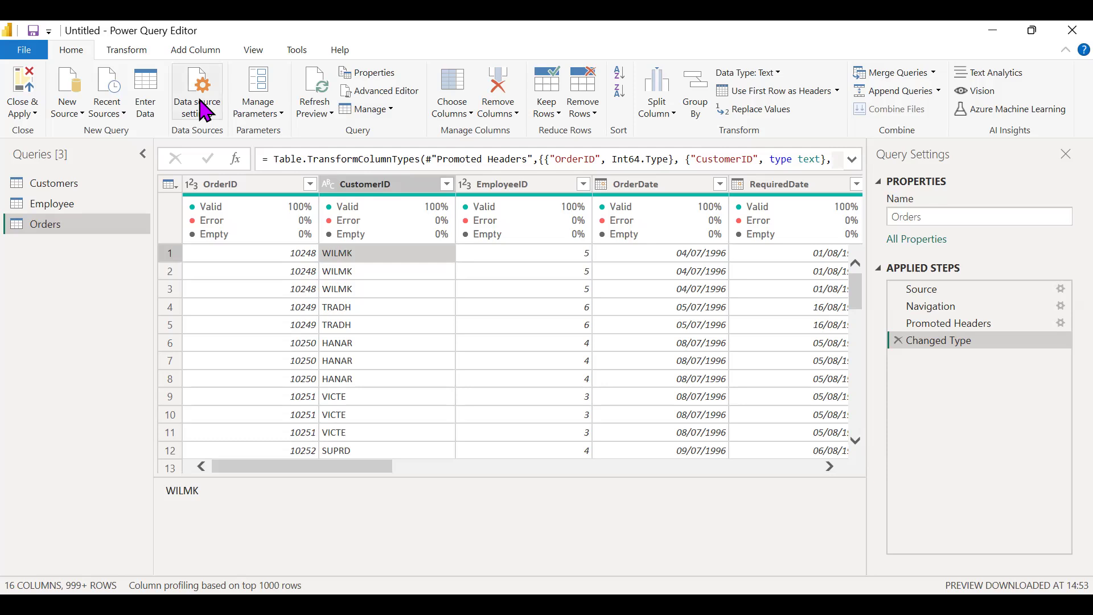
pyautogui.click(228, 179)
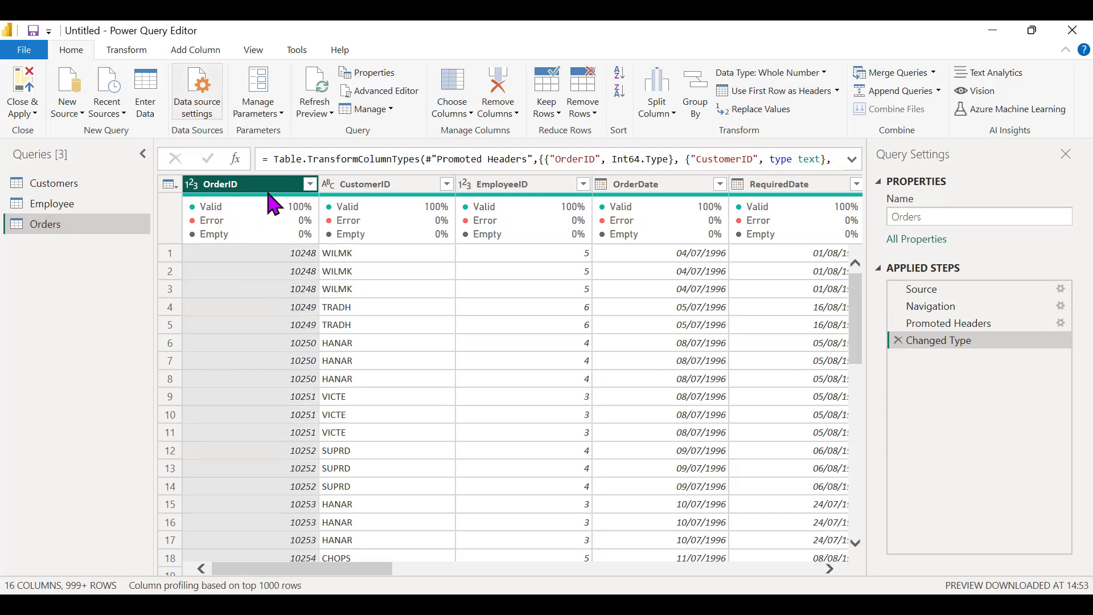
pyautogui.click(193, 184)
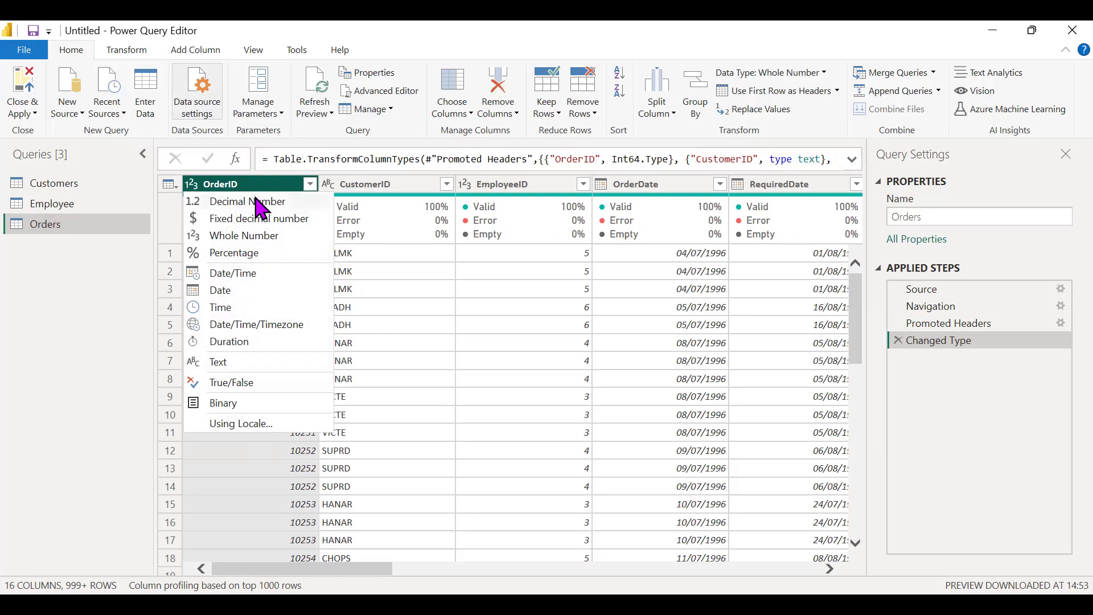
pyautogui.click(267, 485)
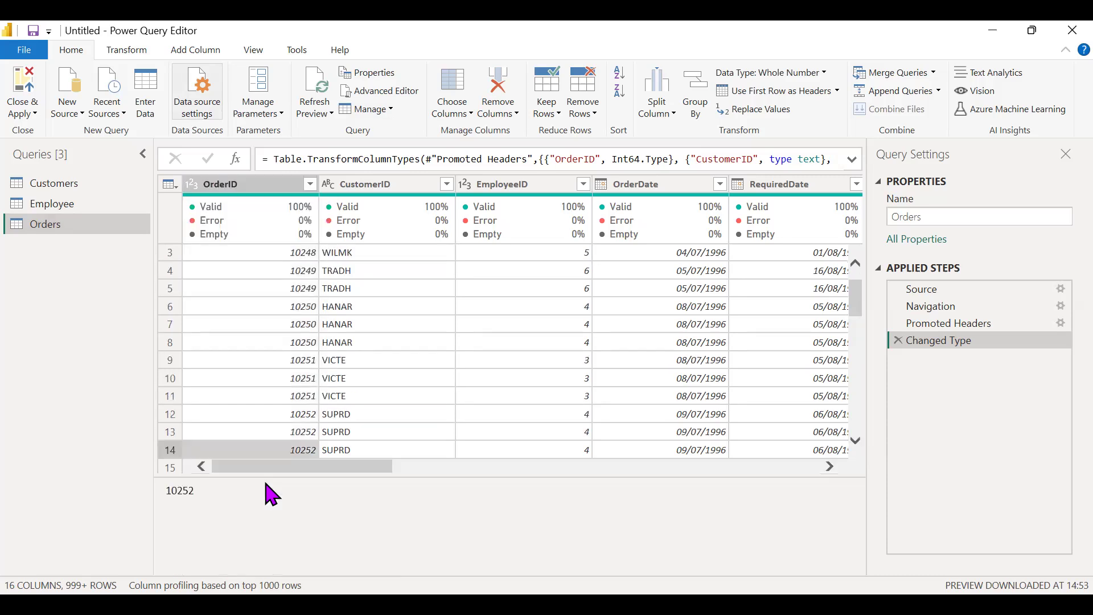
pyautogui.click(267, 379)
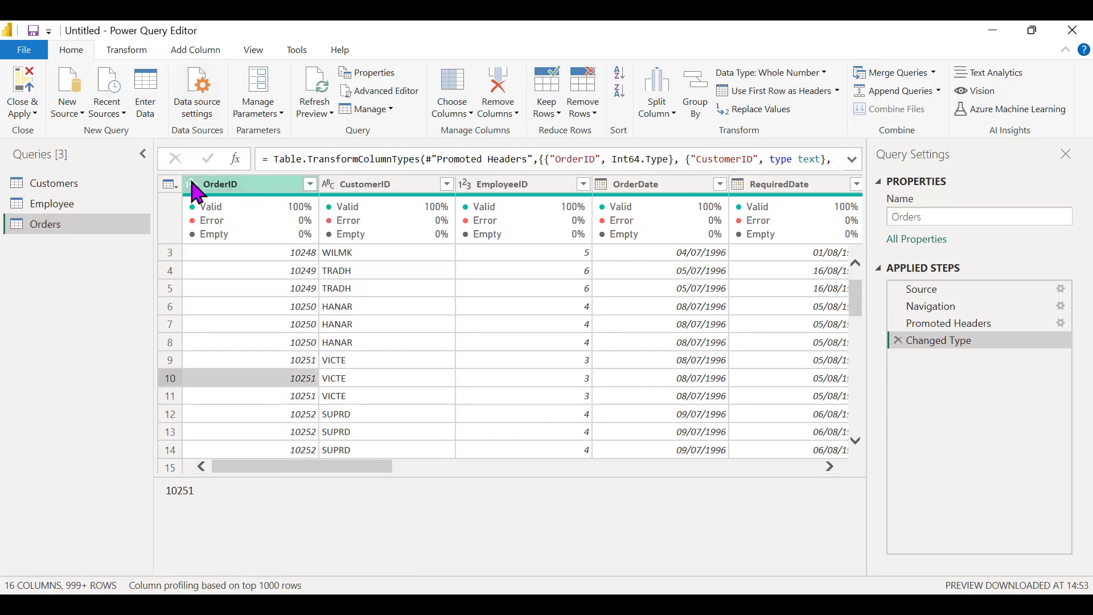
pyautogui.click(302, 324)
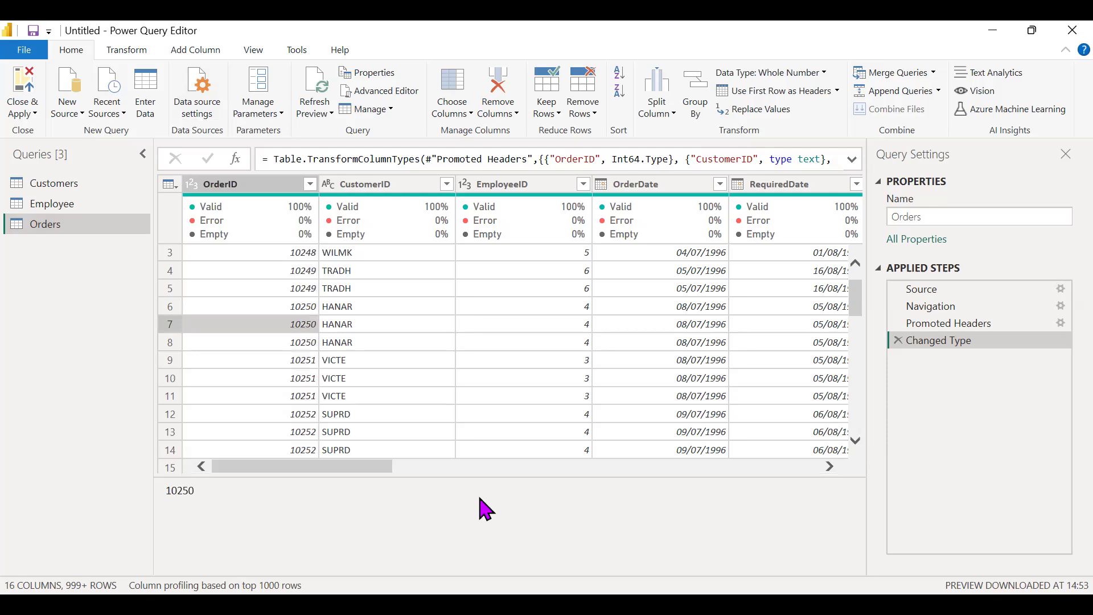
# Step: Change the Orders table's OrderID column to Text as a new conversion step and set EmployeeID to Text
pyautogui.click(192, 183)
pyautogui.click(245, 364)
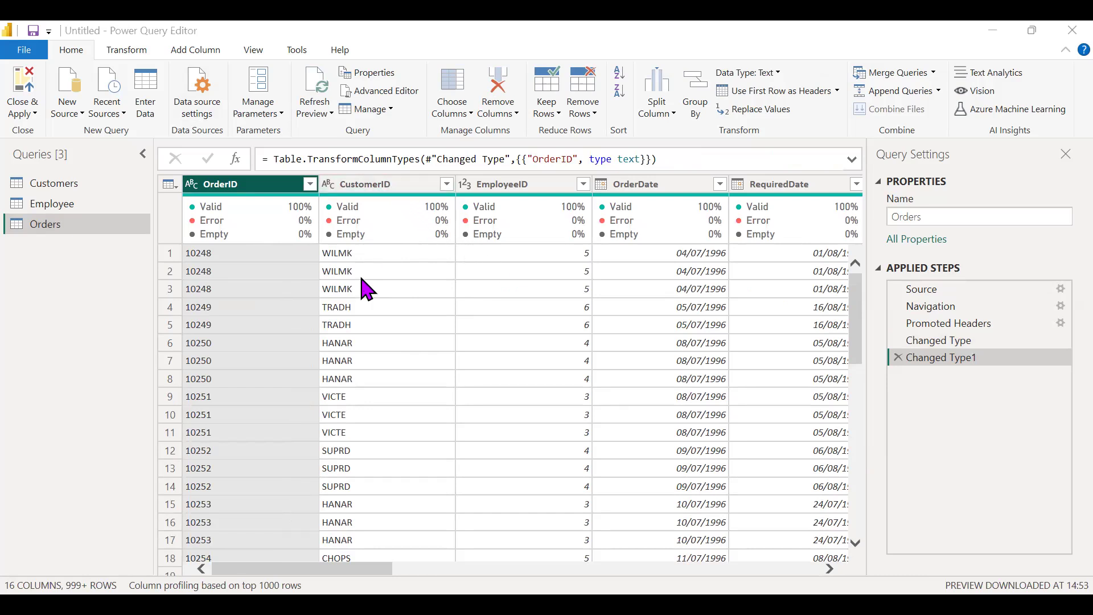
pyautogui.click(462, 183)
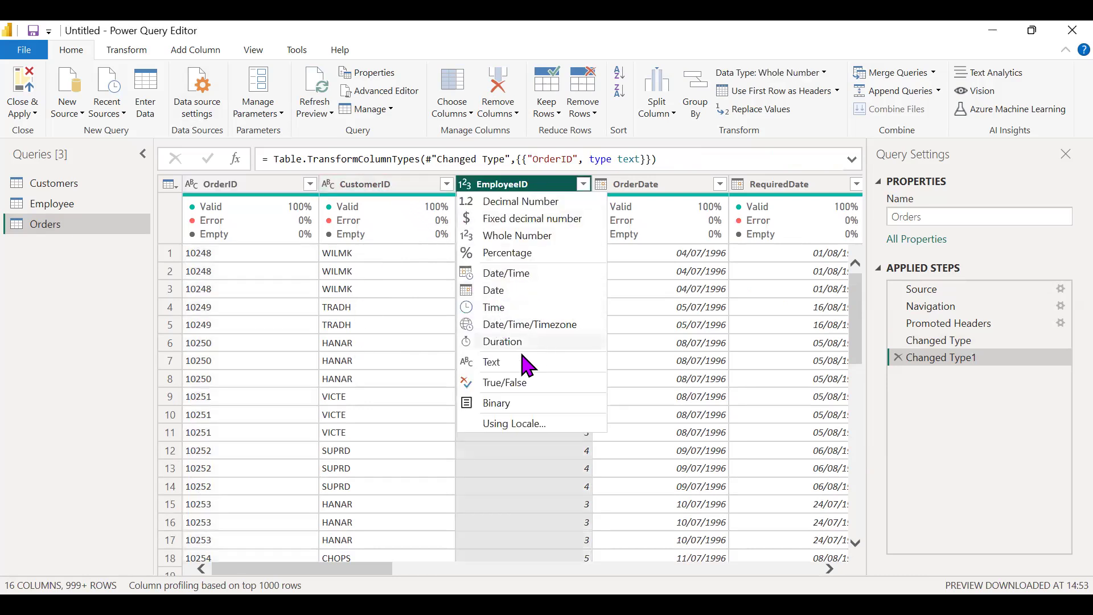
pyautogui.click(520, 362)
# Step: Set the data type of the Orders table's OrderDate column to Date
pyautogui.hscroll(3, 535, 346)
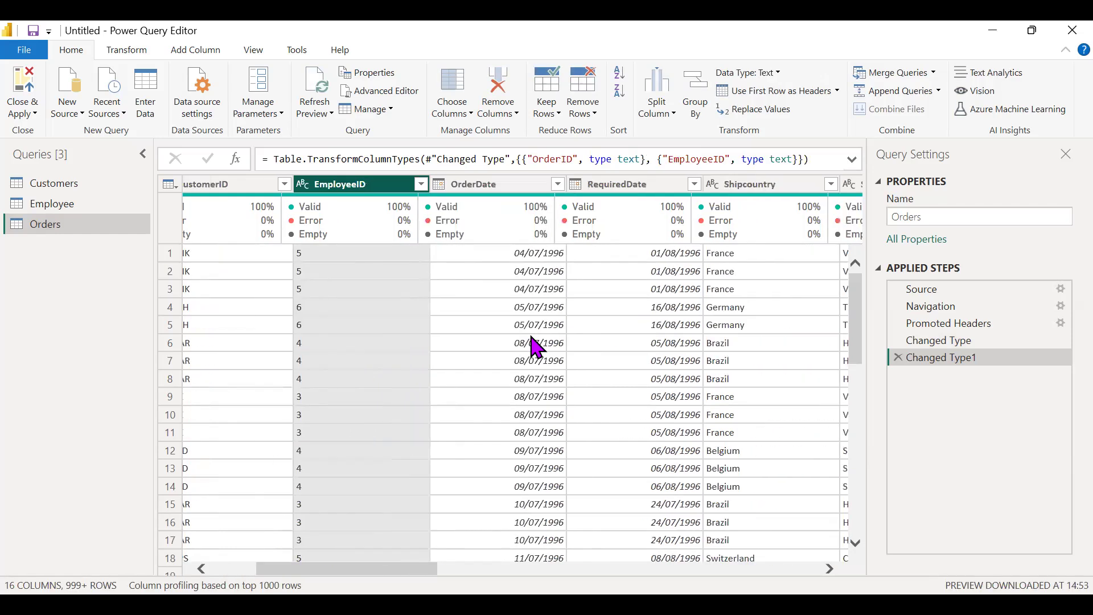
pyautogui.hscroll(1, 535, 346)
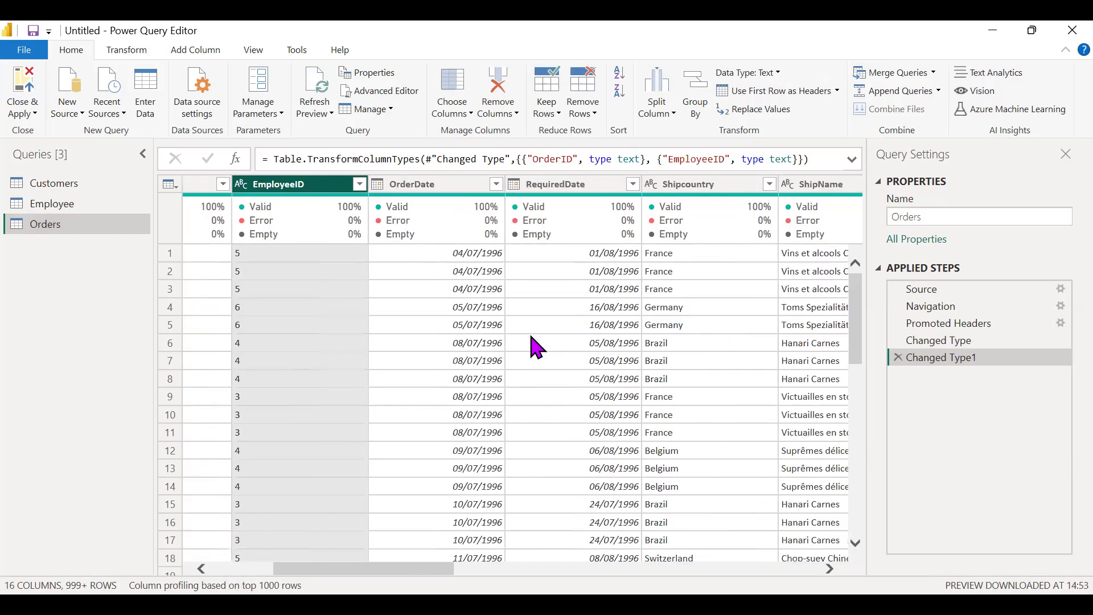
pyautogui.hscroll(1, 535, 346)
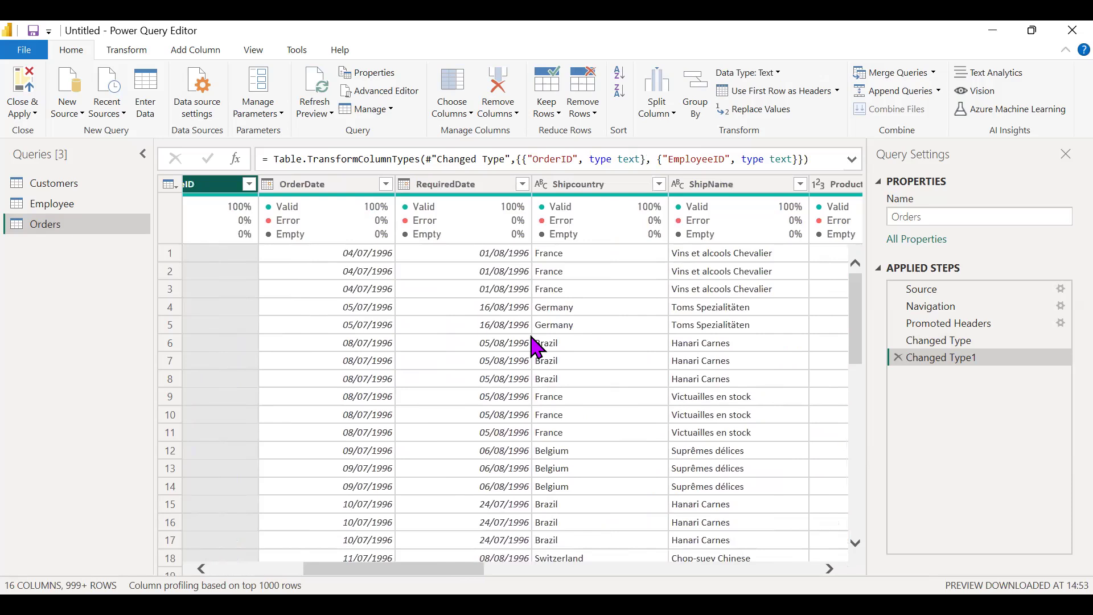
pyautogui.click(268, 184)
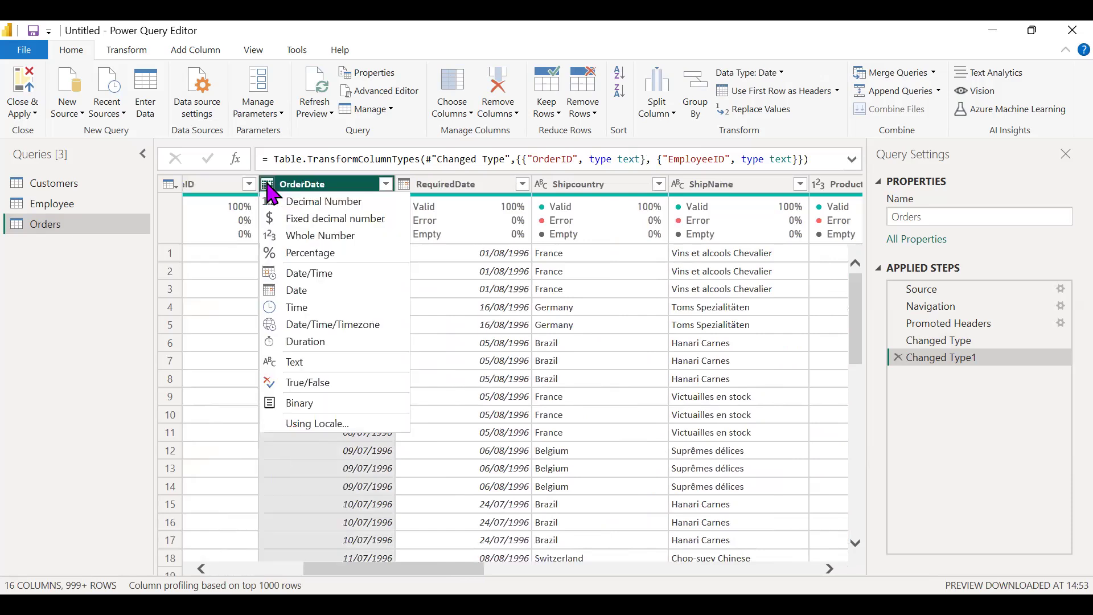
pyautogui.click(307, 291)
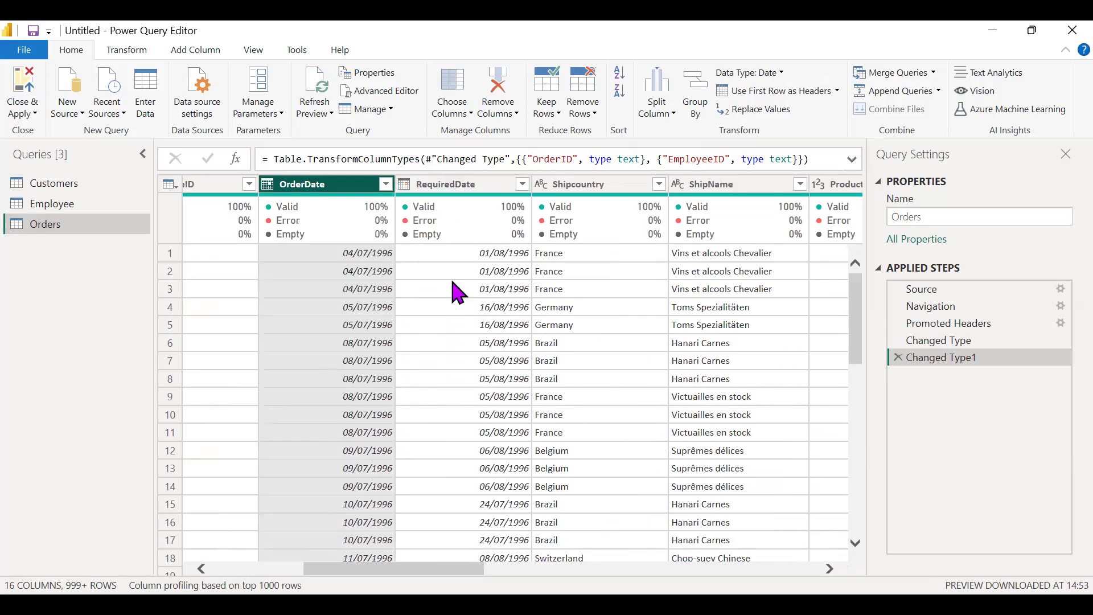
# Step: Set the data type of the Orders table's ProductID column to Text
pyautogui.hscroll(1, 456, 296)
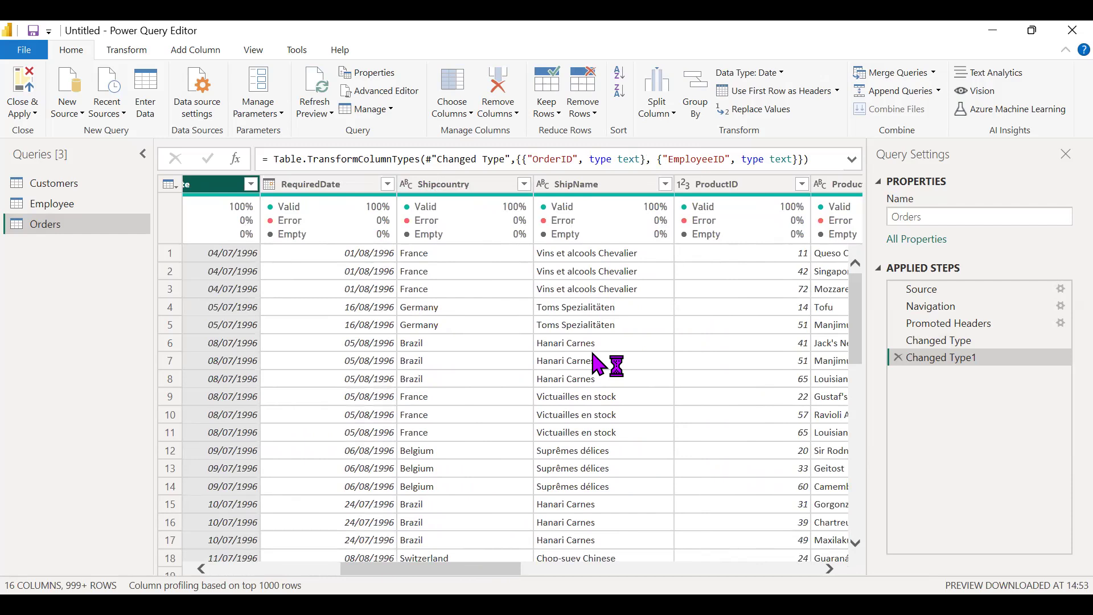
pyautogui.hscroll(2, 594, 362)
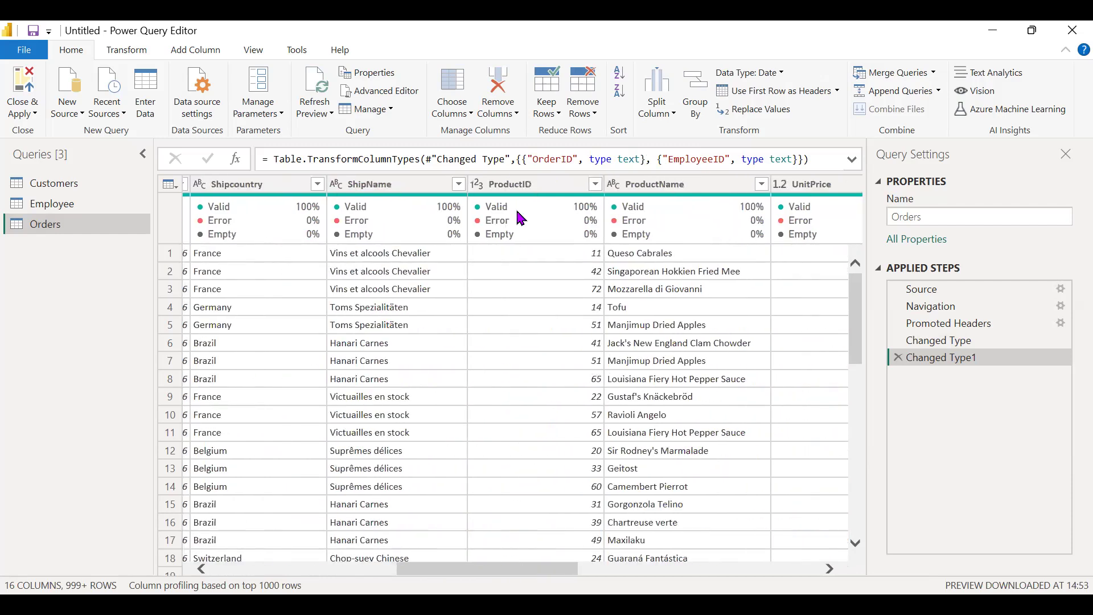
pyautogui.click(479, 184)
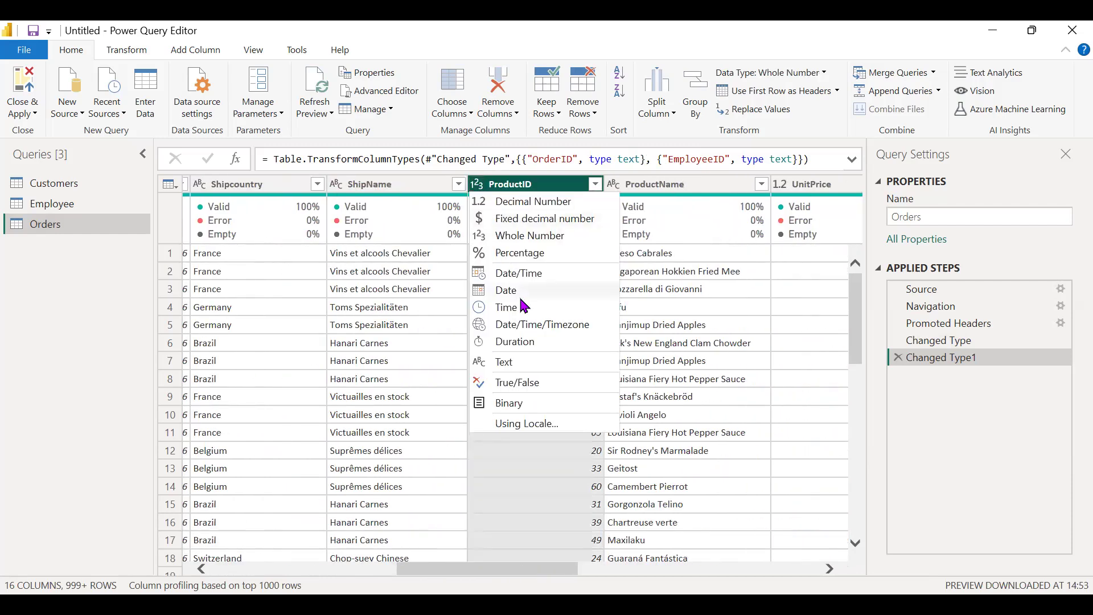
pyautogui.click(521, 364)
# Step: Review the data types of the remaining Orders columns from ProductName through Profit, and recheck the first columns
pyautogui.hscroll(2, 563, 347)
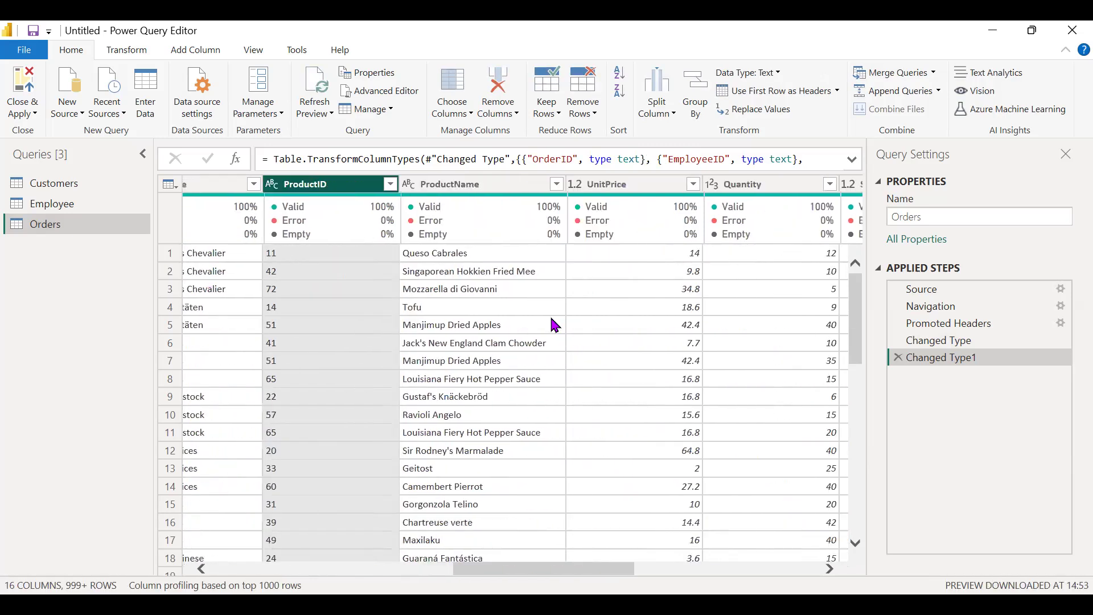
pyautogui.hscroll(3, 622, 349)
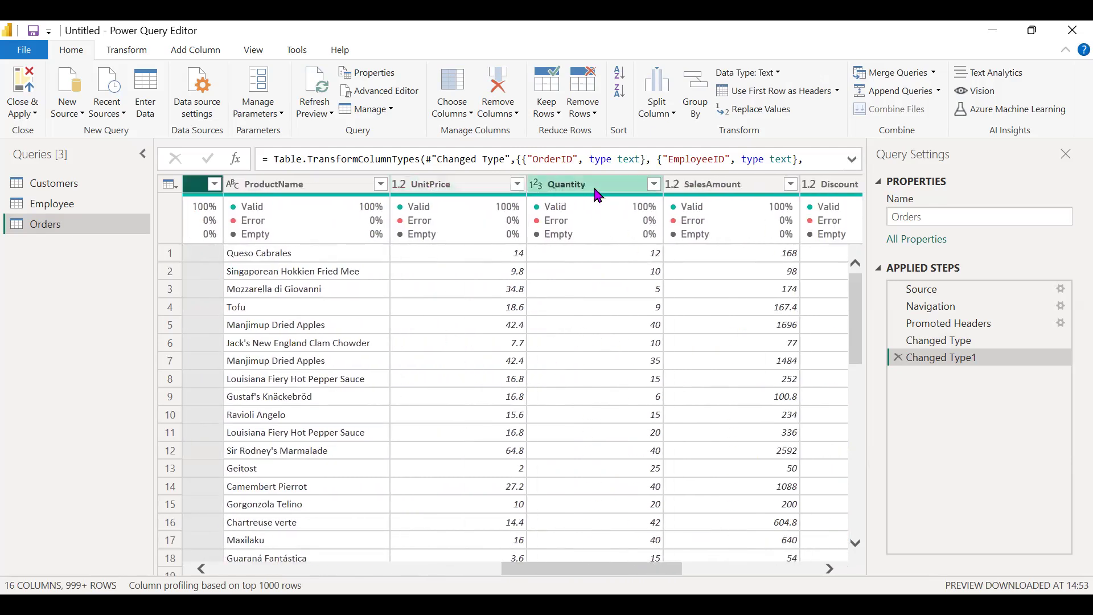
pyautogui.hscroll(3, 625, 349)
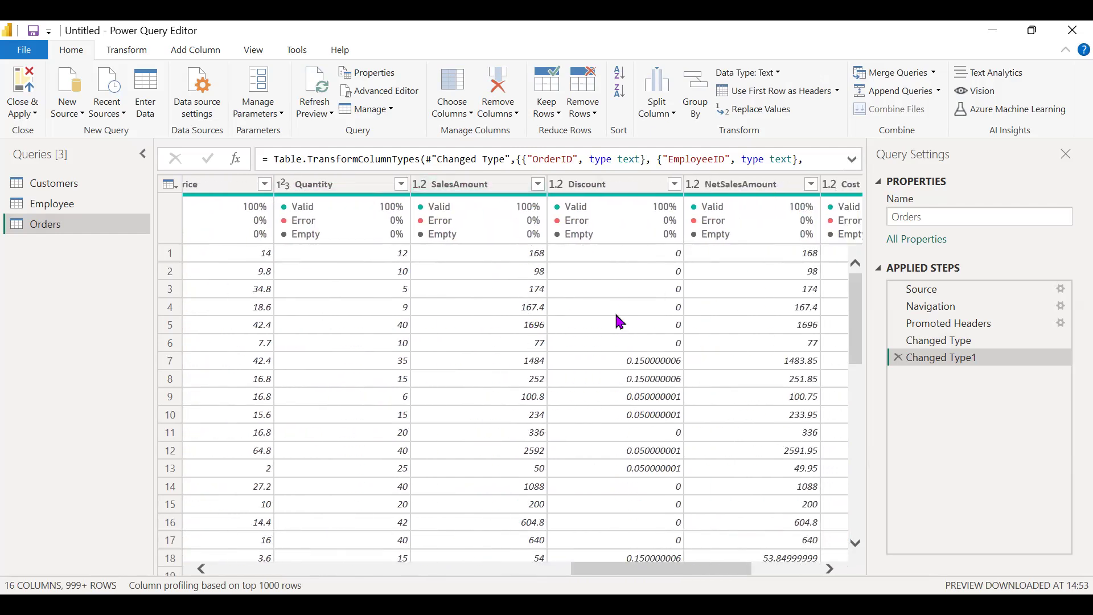
pyautogui.hscroll(2, 590, 283)
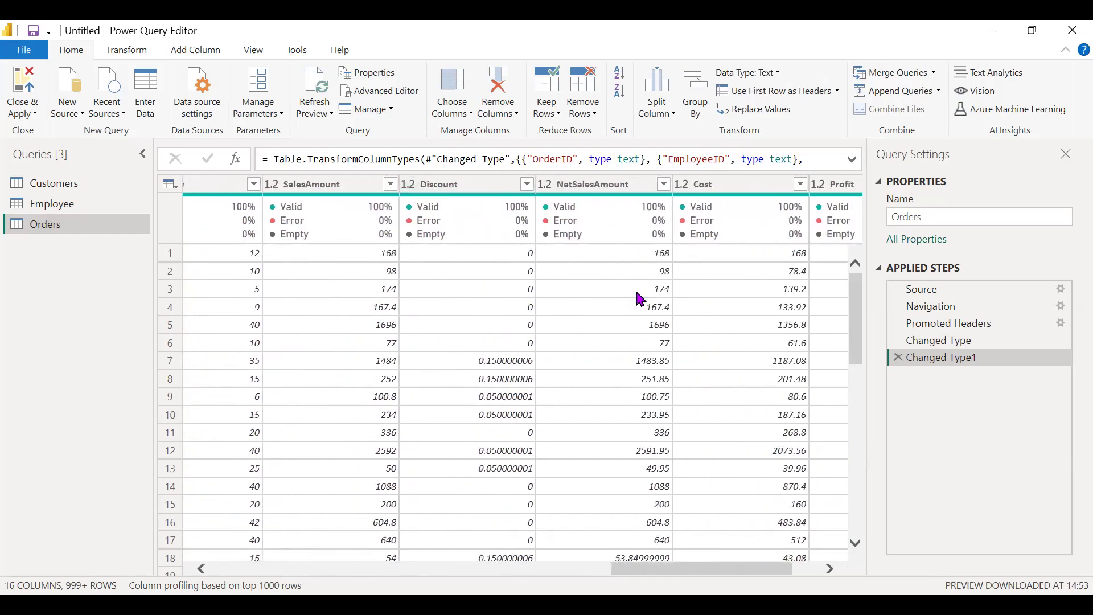
pyautogui.hscroll(2, 639, 297)
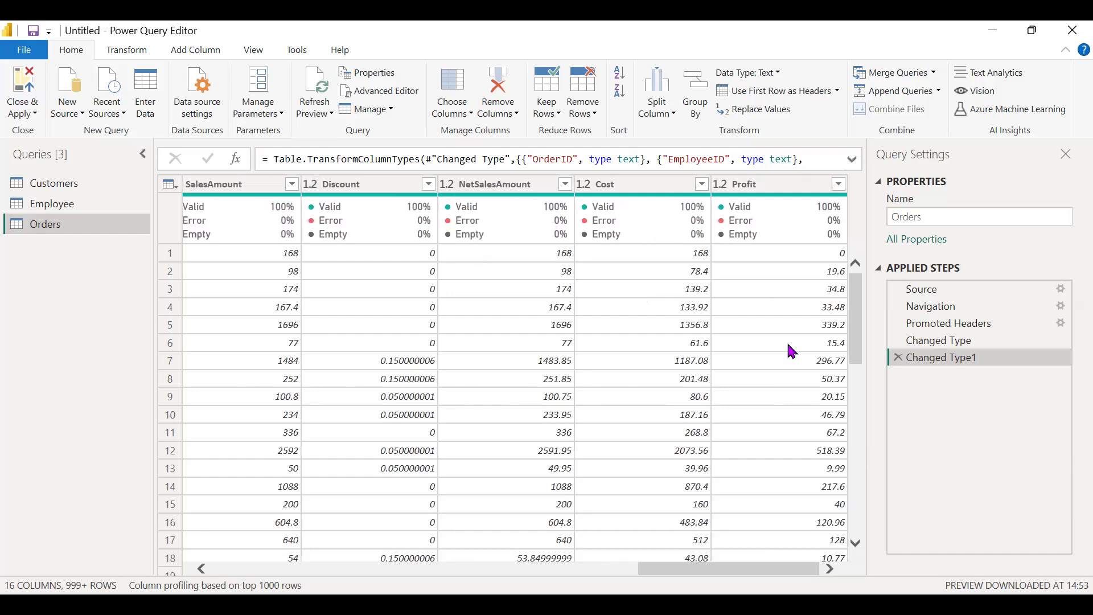
pyautogui.hscroll(-10, 706, 307)
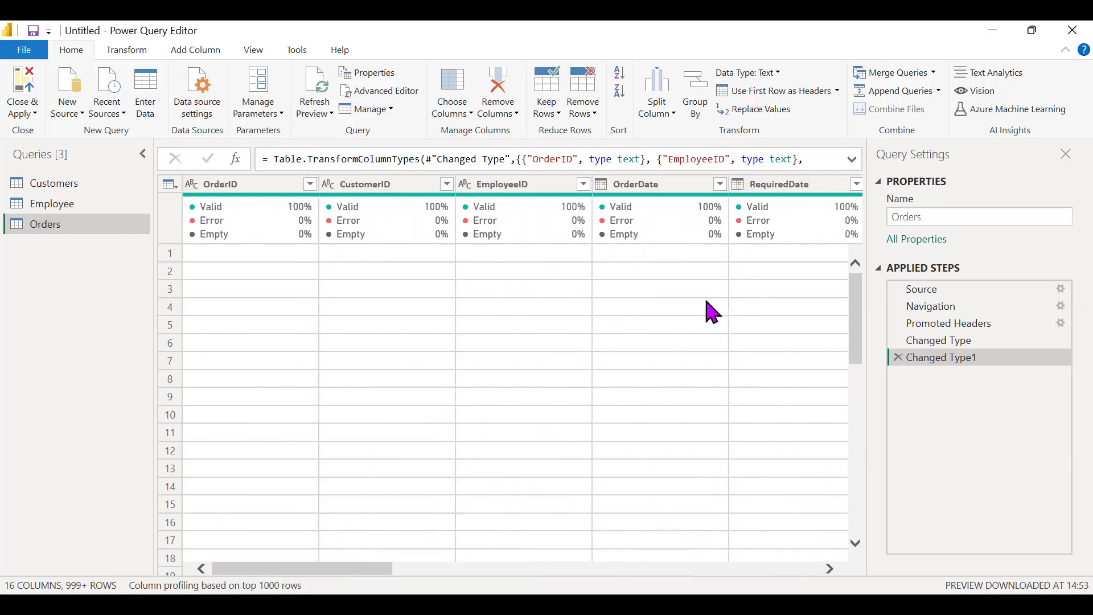
pyautogui.hscroll(3, 393, 317)
pyautogui.hscroll(-2, 390, 318)
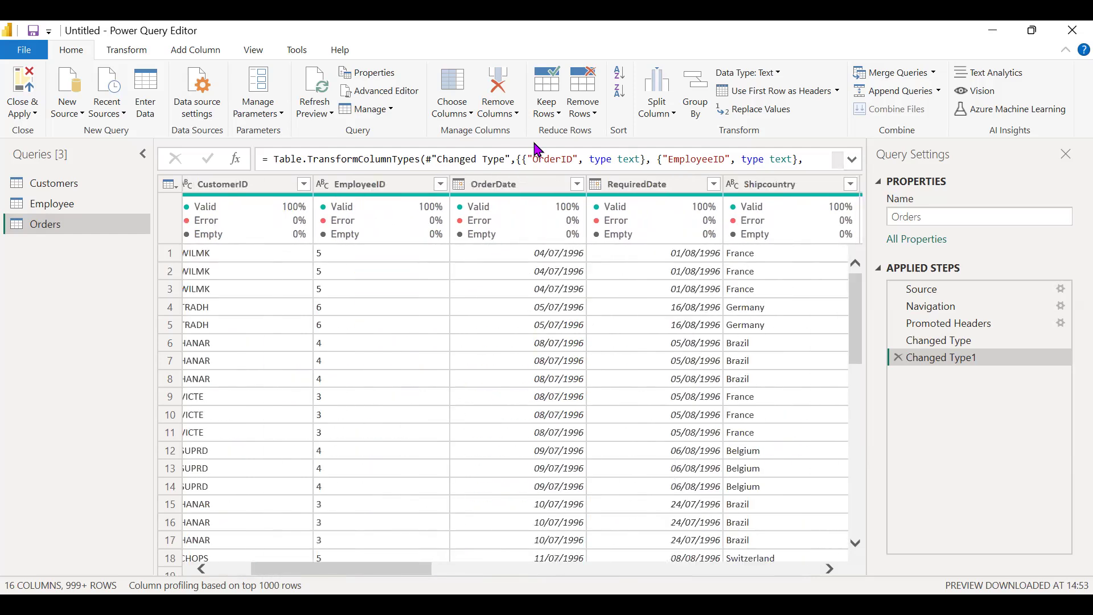
# Step: Change the Employee table's EmployeeID column to Text, adding the conversion as a new step
pyautogui.click(58, 208)
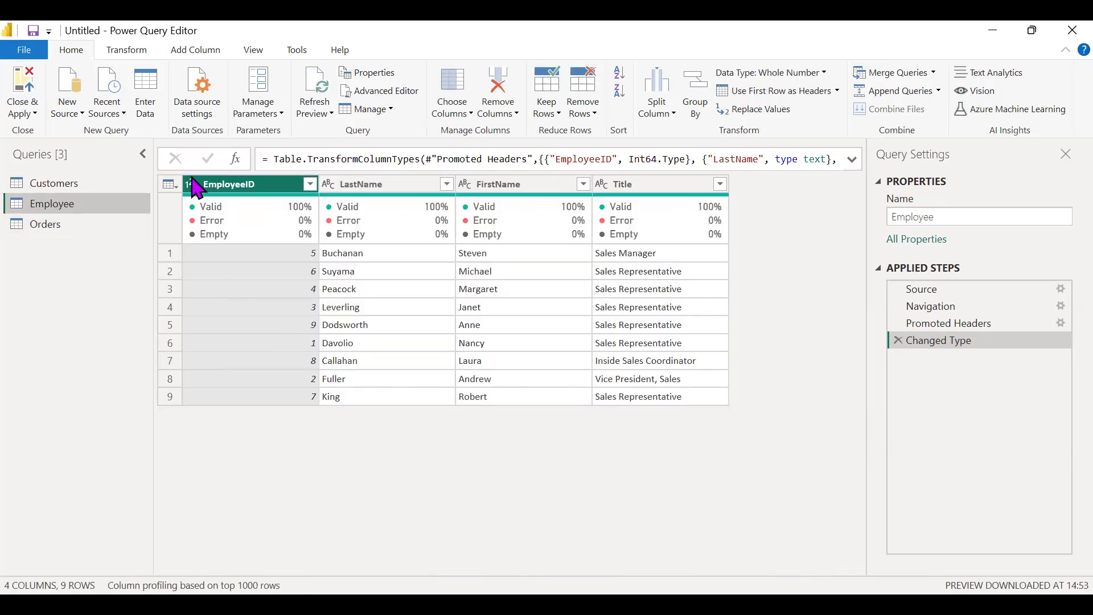
pyautogui.click(310, 184)
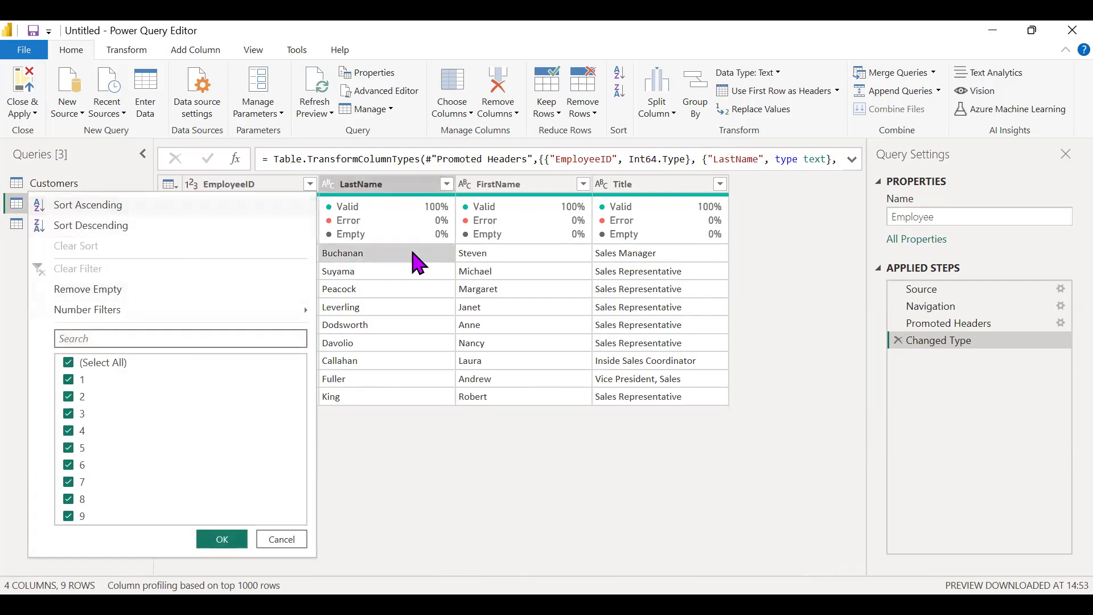
pyautogui.click(415, 257)
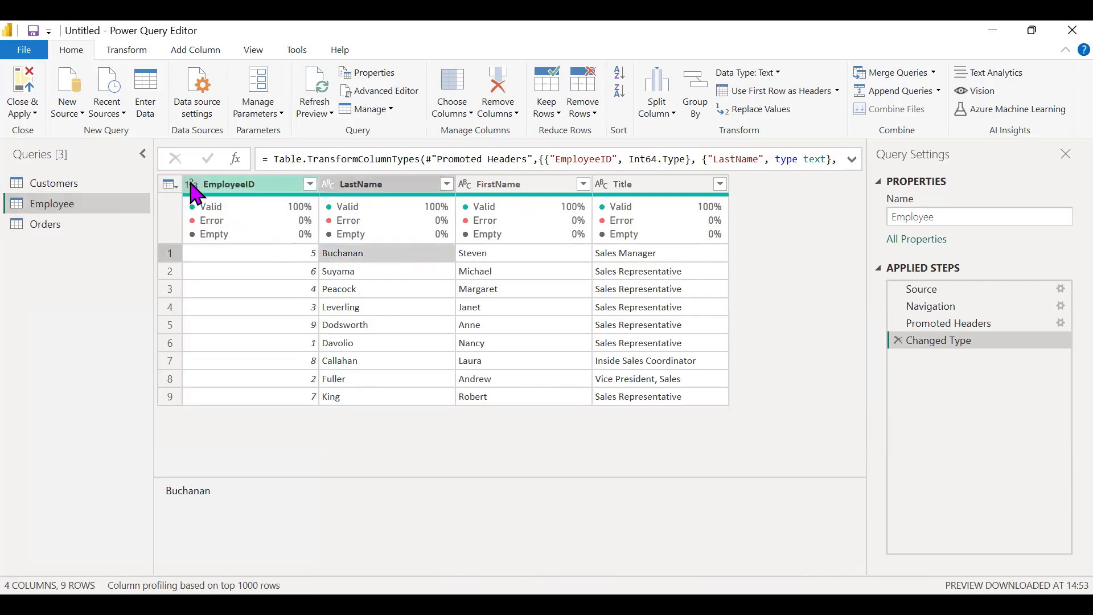
pyautogui.click(192, 184)
pyautogui.click(228, 361)
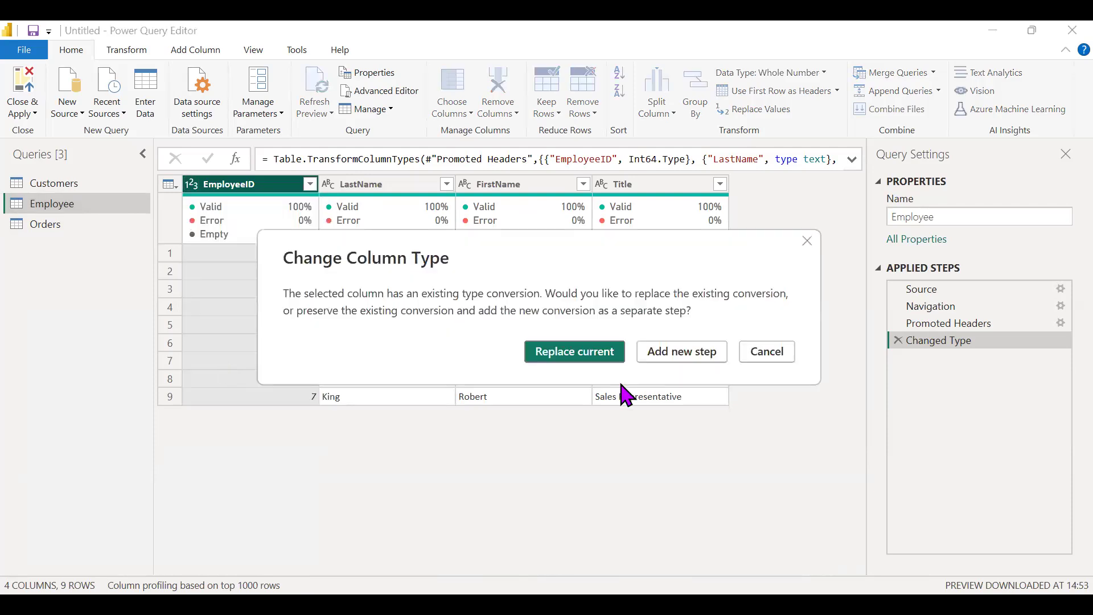
pyautogui.click(662, 351)
pyautogui.click(426, 310)
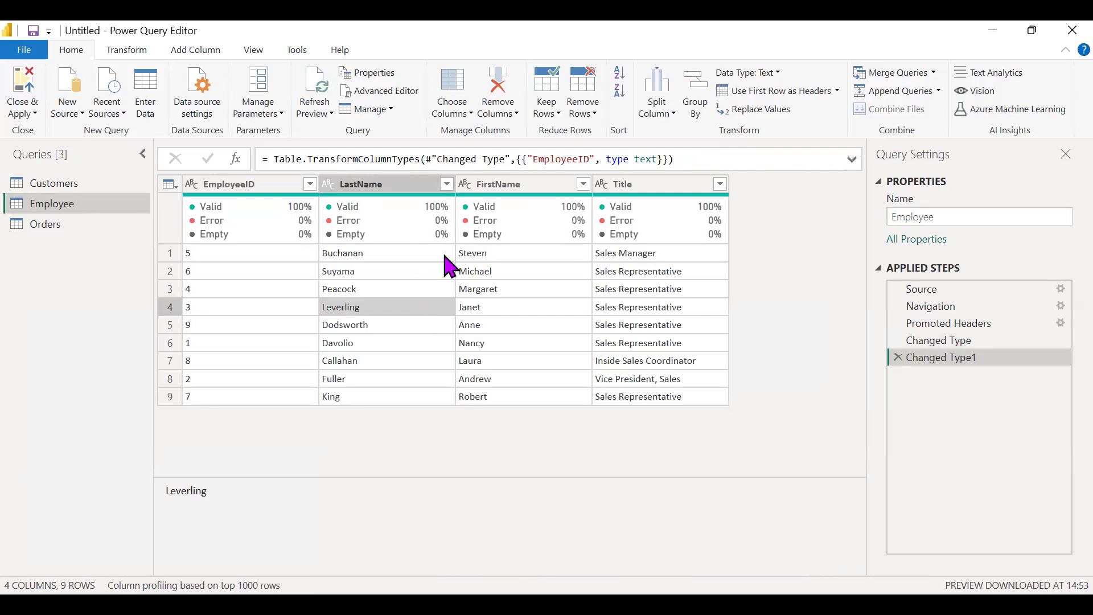
pyautogui.click(410, 188)
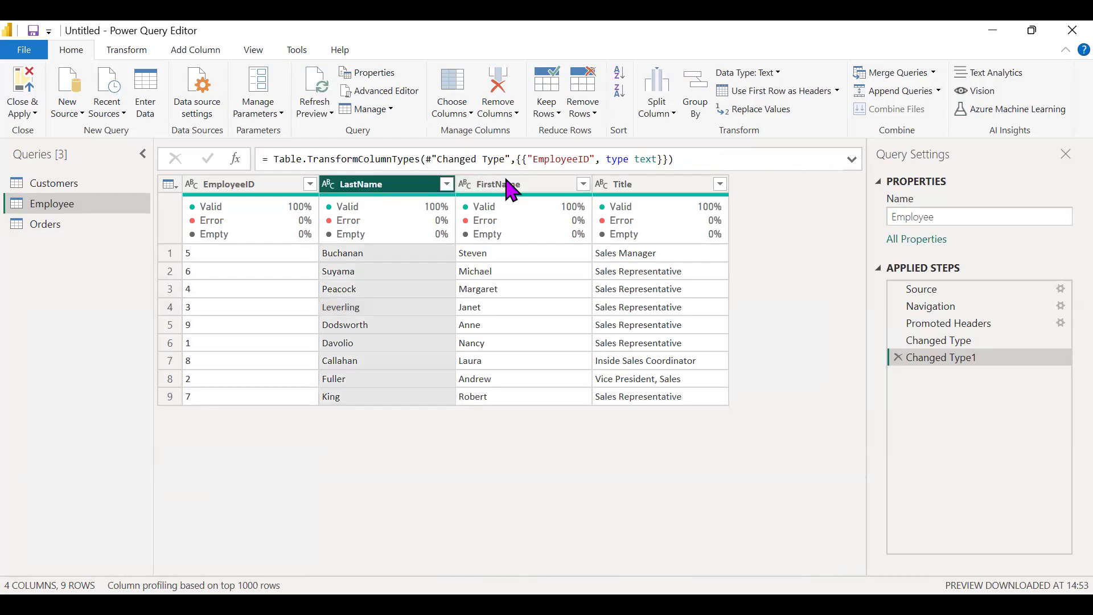
pyautogui.click(392, 308)
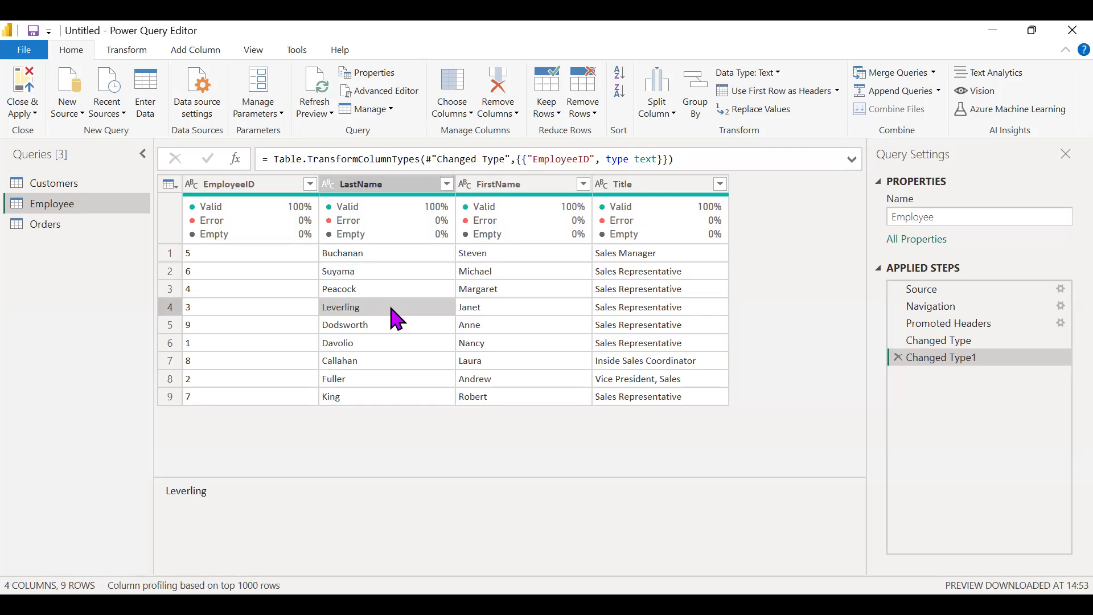
# Step: Merge the Employee table's LastName and FirstName columns with a Space separator into a column named FullName
pyautogui.click(393, 186)
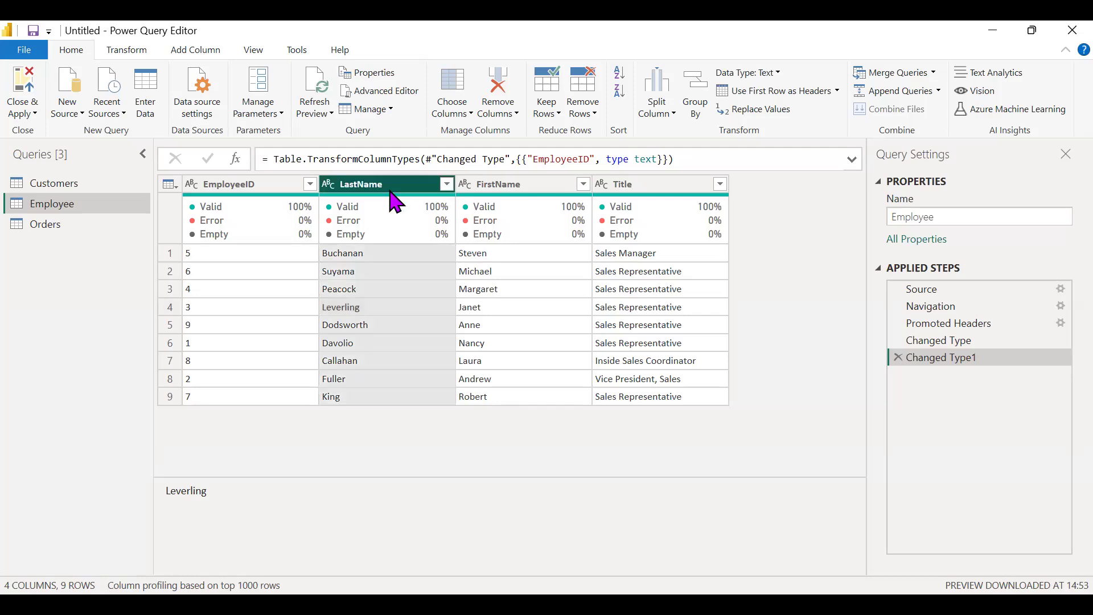
pyautogui.keyDown('ctrl'); pyautogui.click(483, 191); pyautogui.keyUp('ctrl')
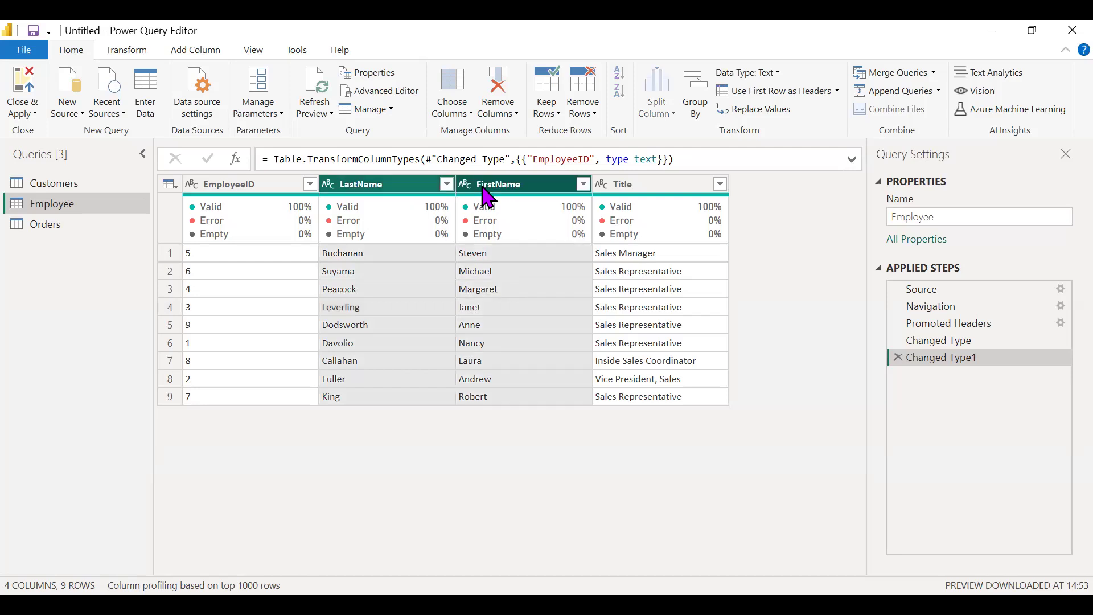
pyautogui.rightClick(488, 197)
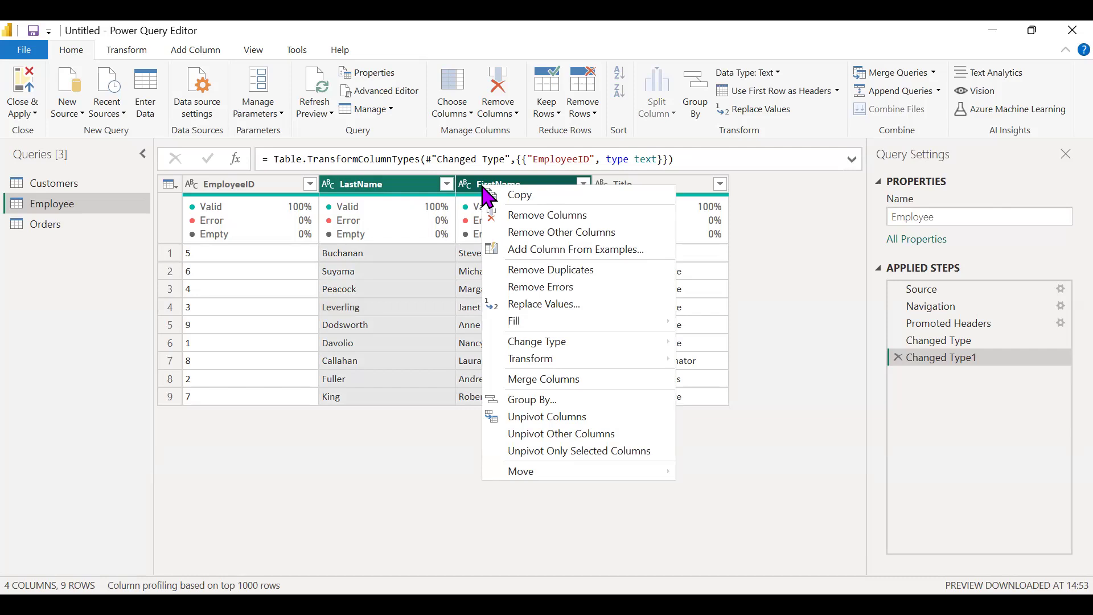
pyautogui.click(569, 381)
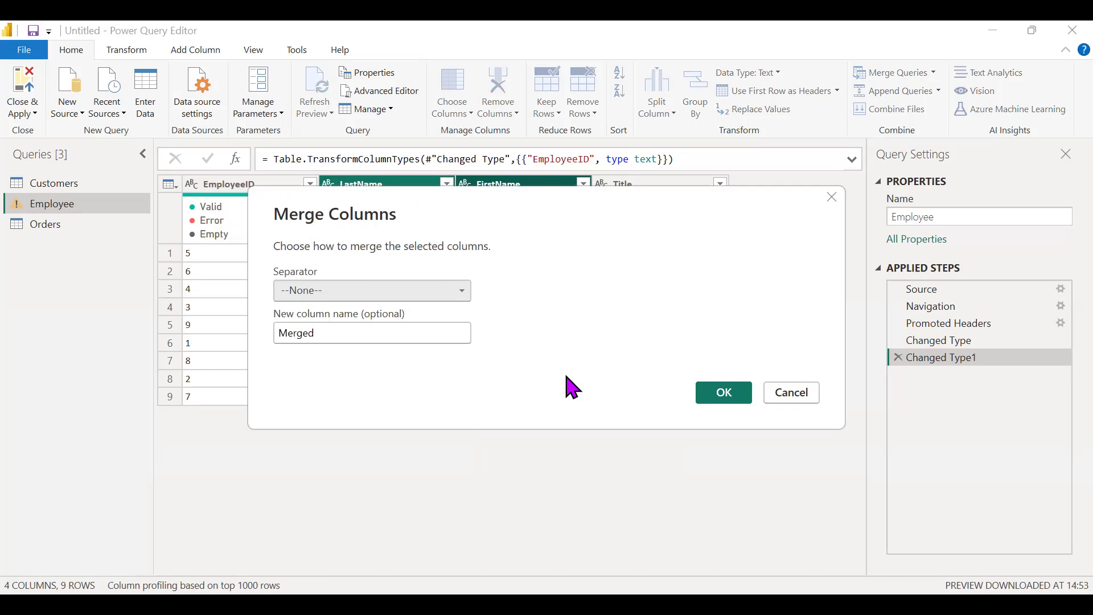
pyautogui.click(450, 297)
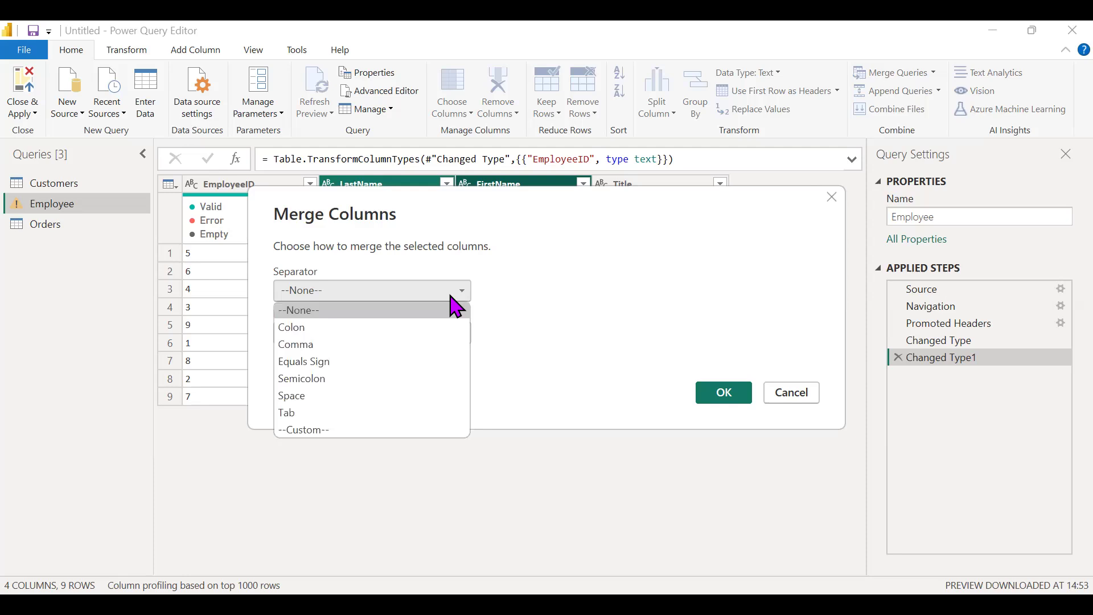
pyautogui.click(409, 399)
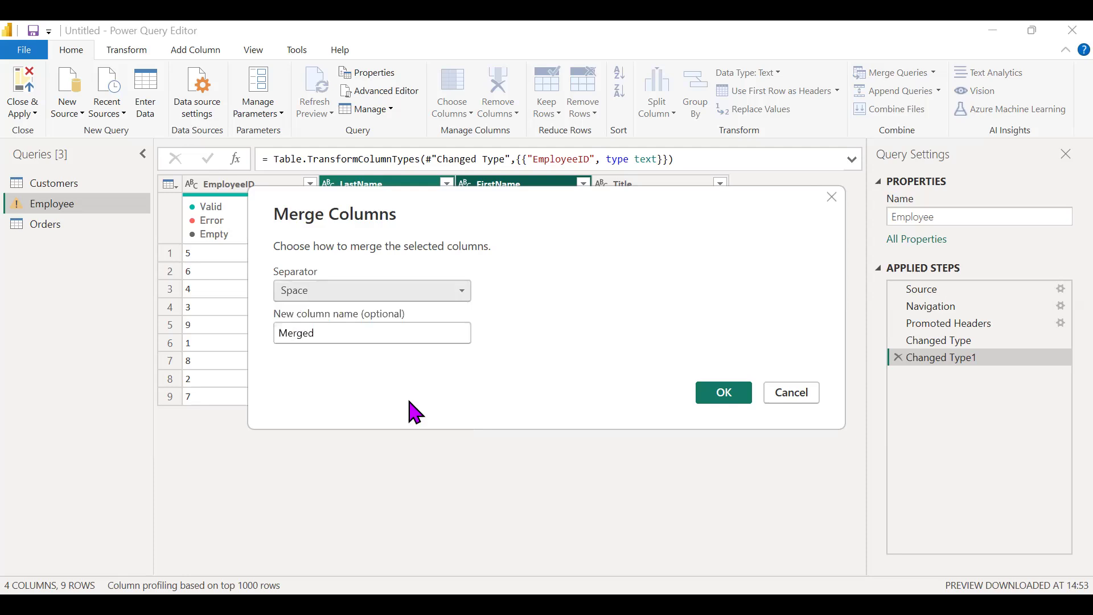
pyautogui.click(367, 333)
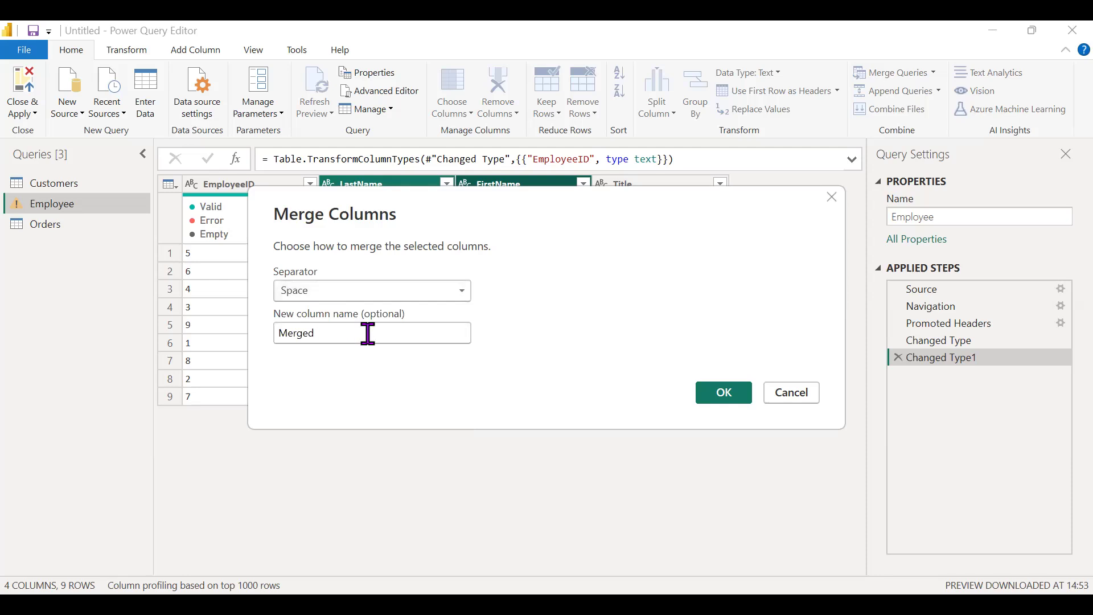
pyautogui.doubleClick(368, 334)
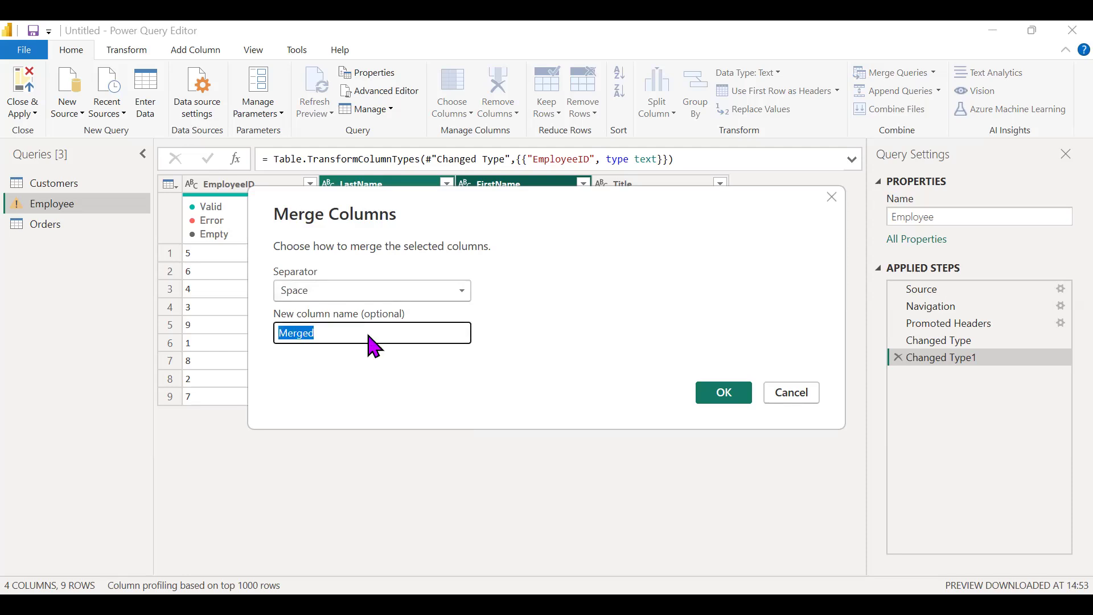
pyautogui.write('FullName')
pyautogui.click(728, 408)
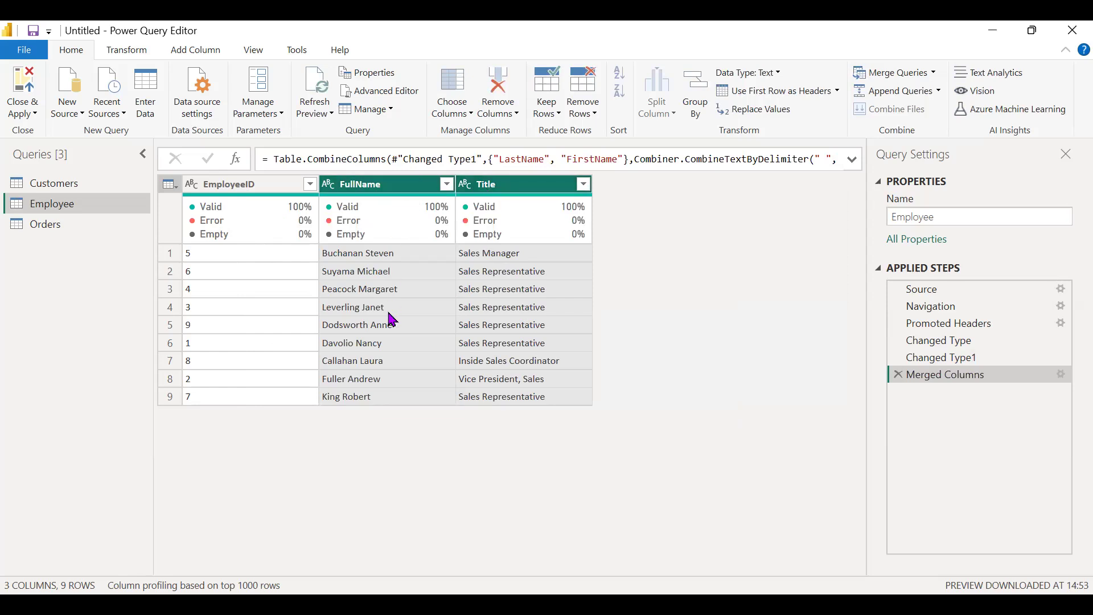
pyautogui.rightClick(383, 195)
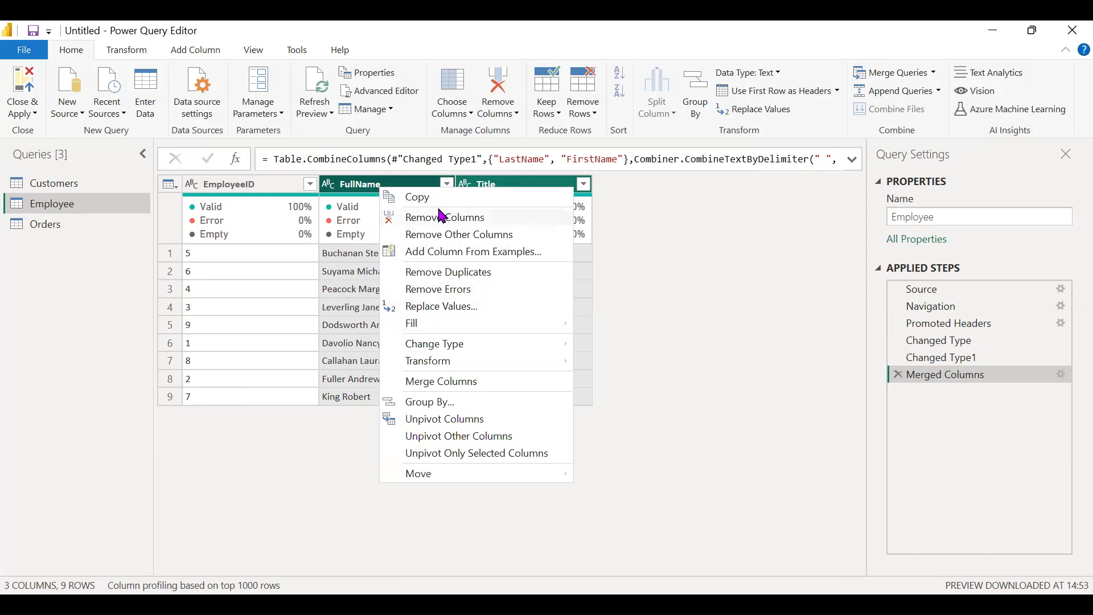
pyautogui.click(642, 307)
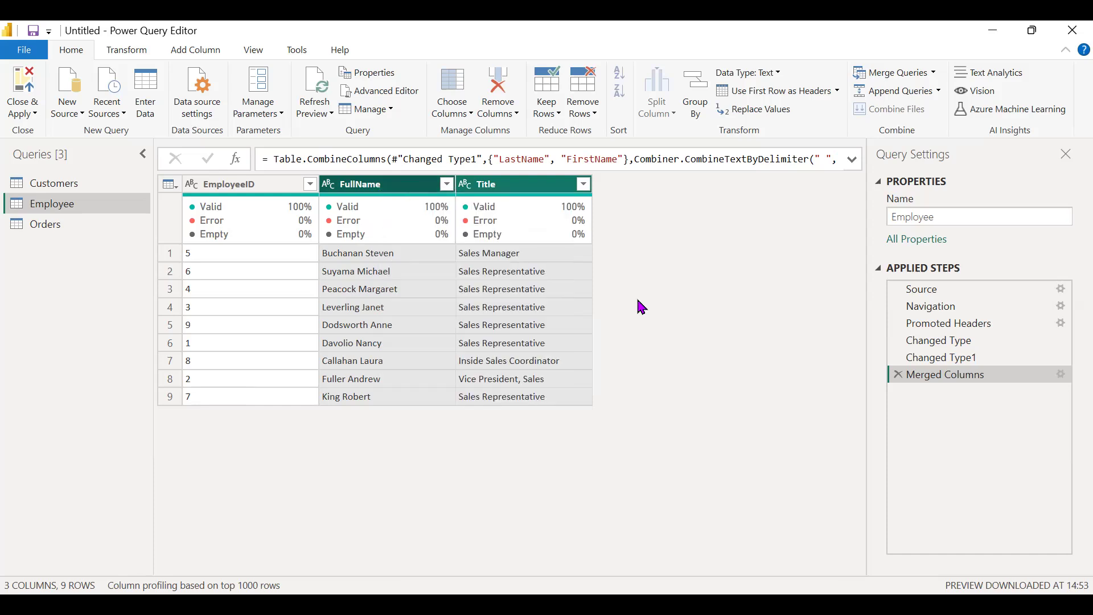
pyautogui.click(109, 185)
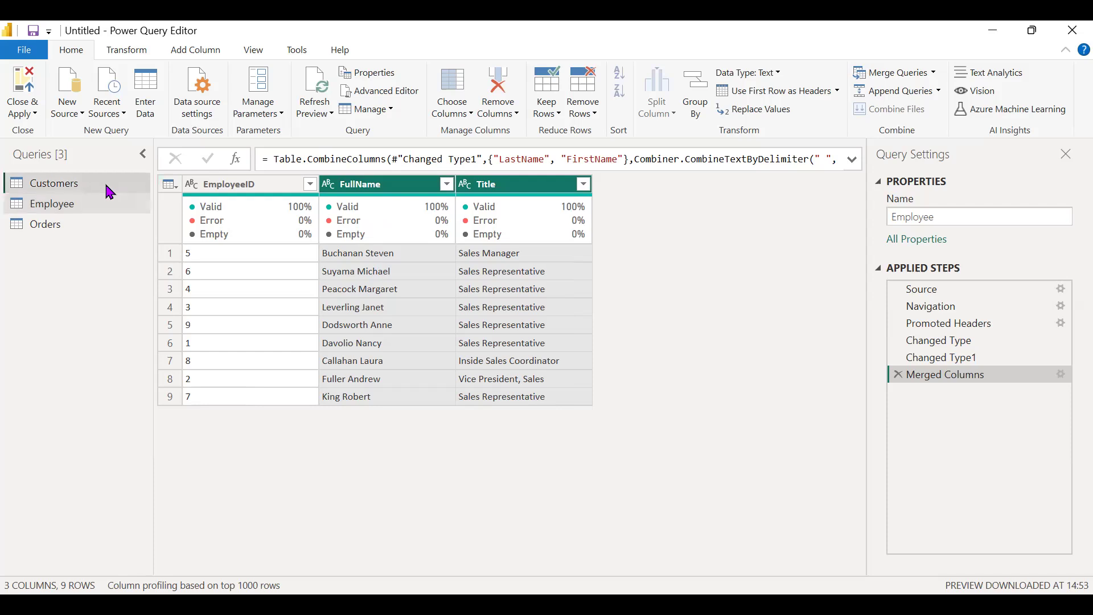
pyautogui.click(102, 203)
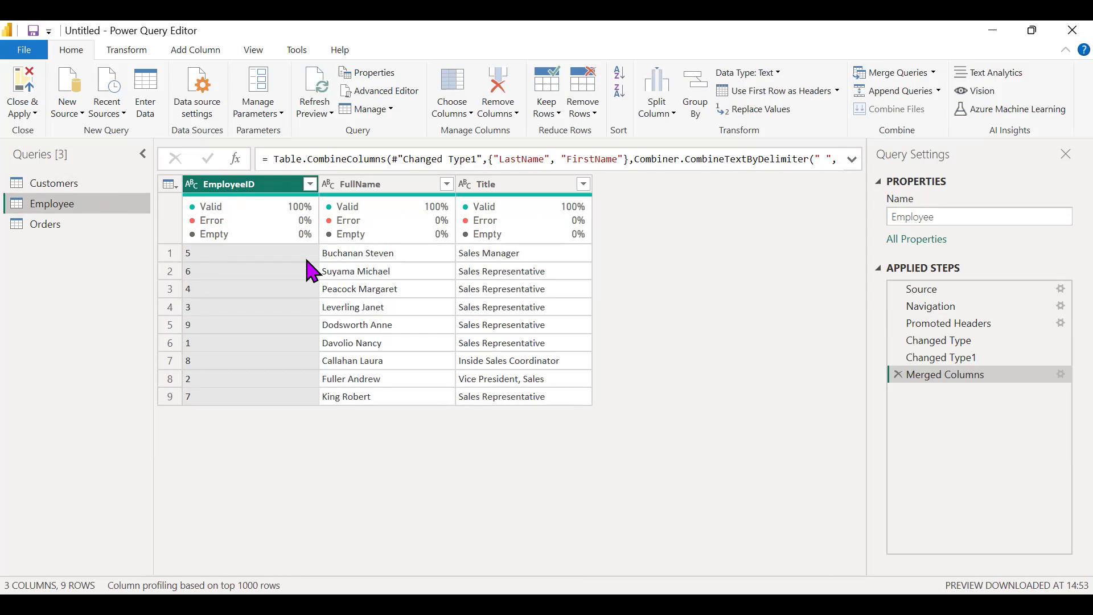
# Step: Promote the first row of the Customers table to column headers
pyautogui.click(121, 183)
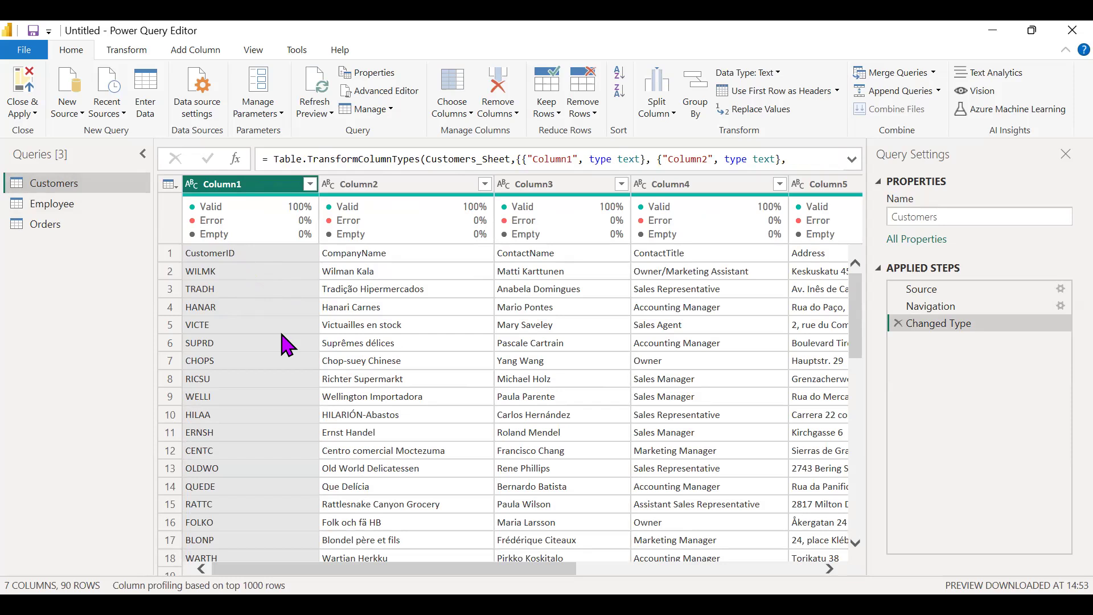
pyautogui.click(374, 342)
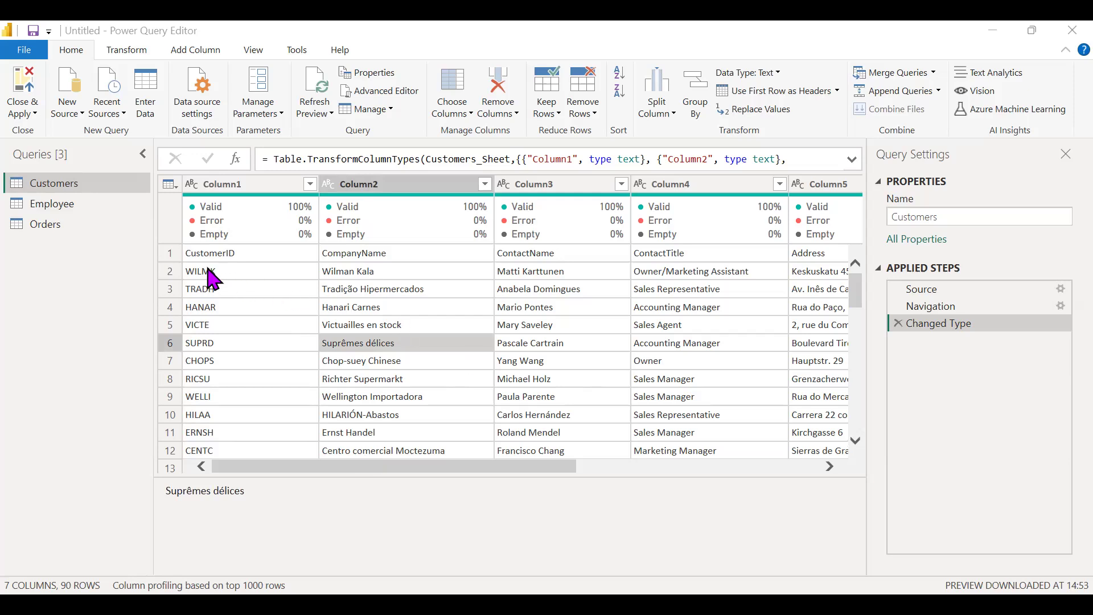
pyautogui.click(170, 254)
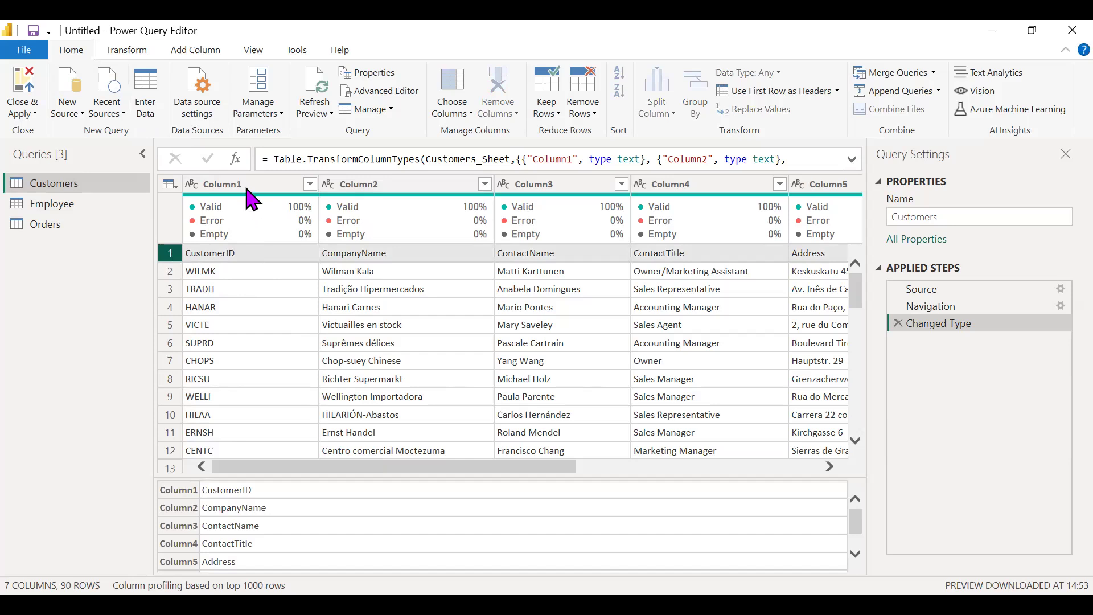
pyautogui.click(230, 263)
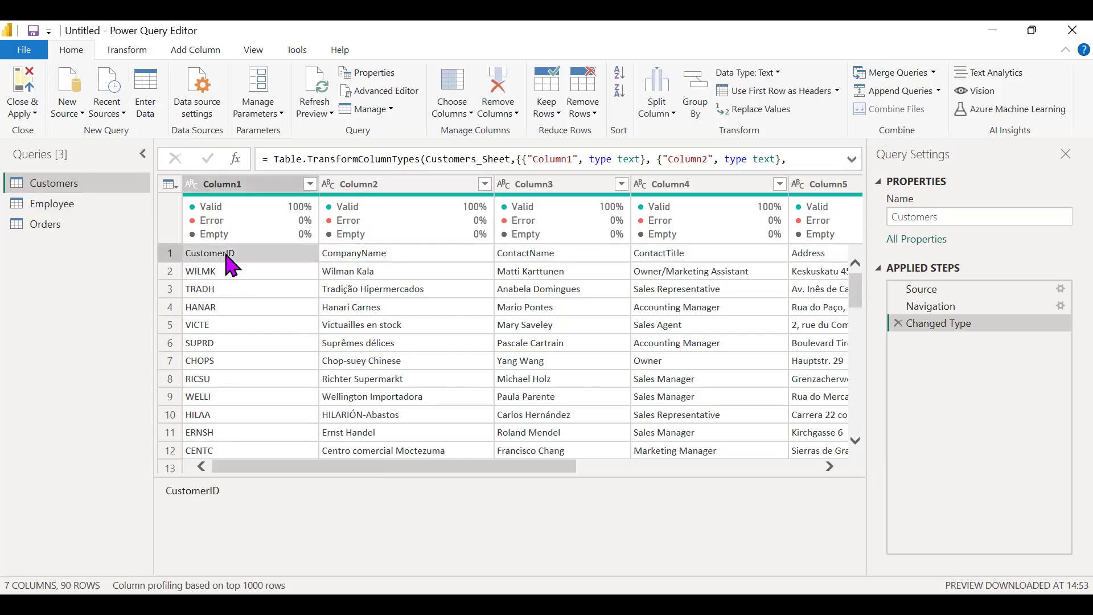
pyautogui.click(223, 188)
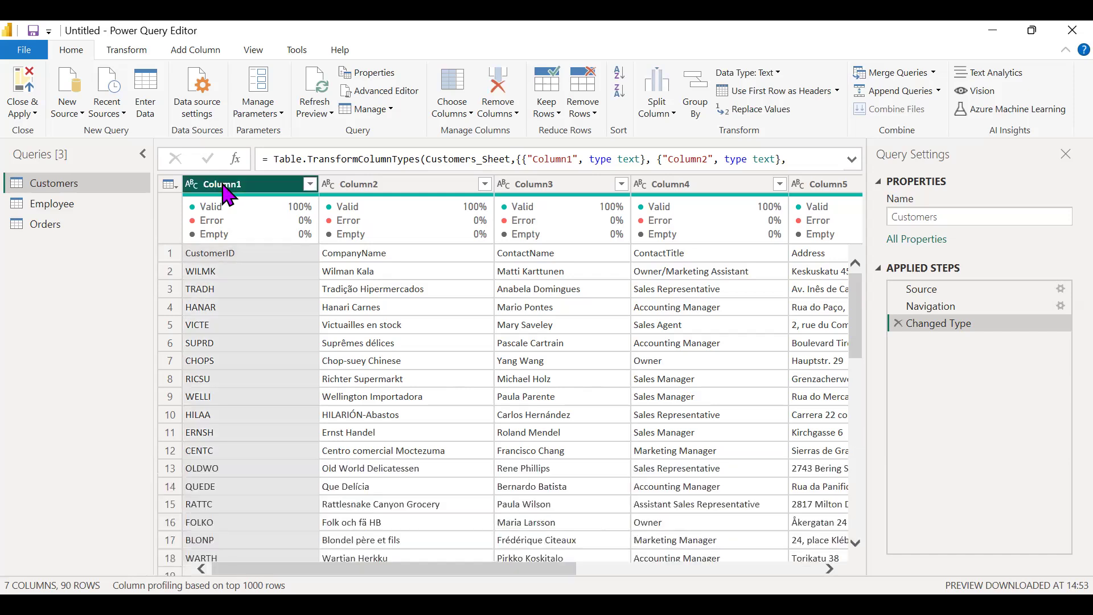
pyautogui.click(169, 186)
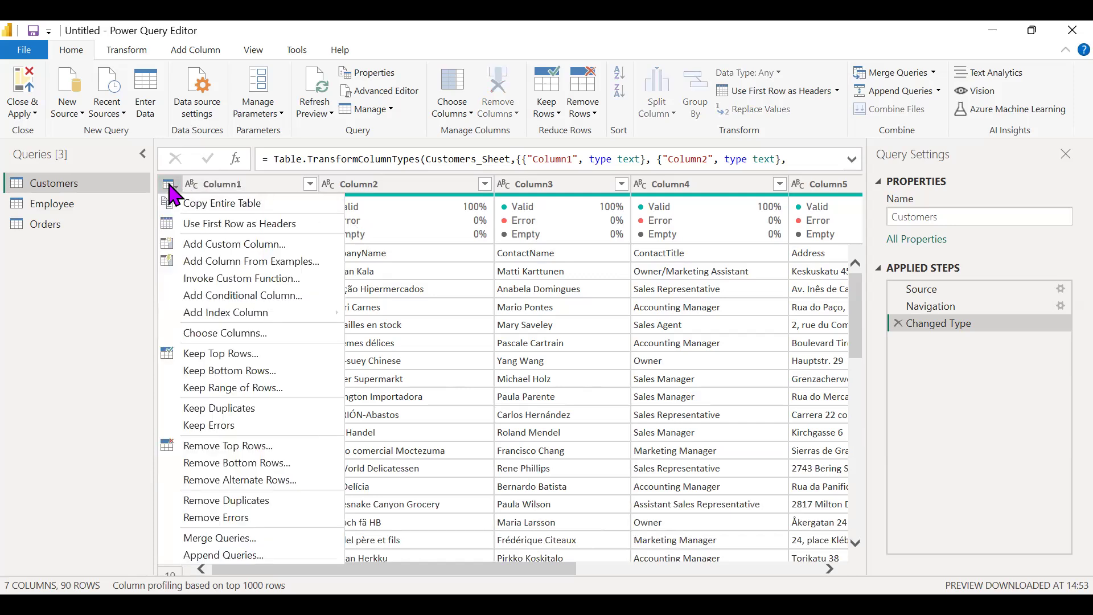
pyautogui.click(204, 185)
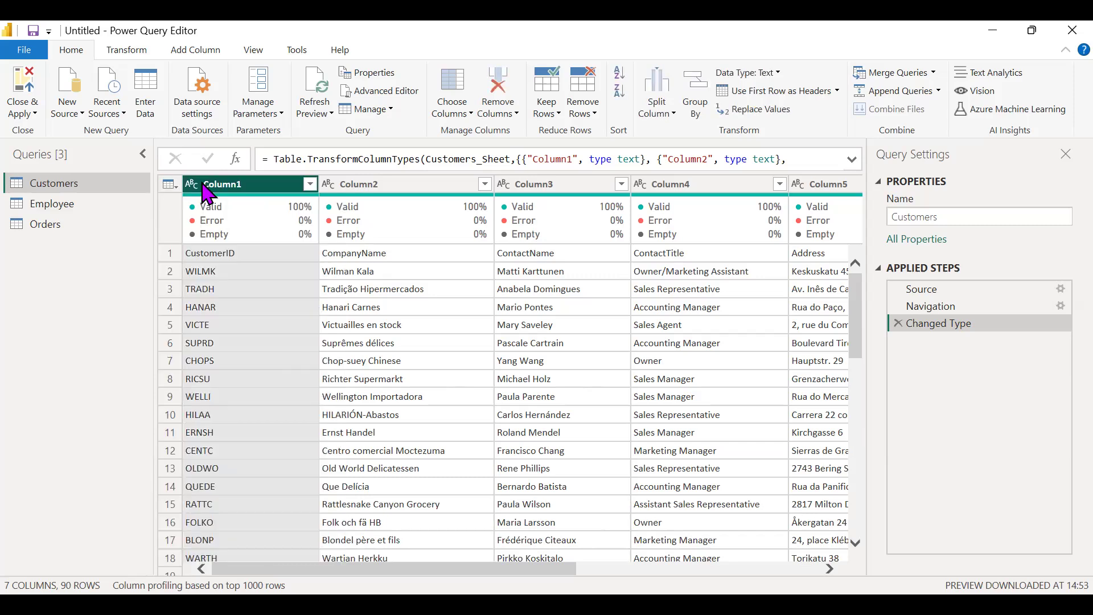
pyautogui.click(262, 275)
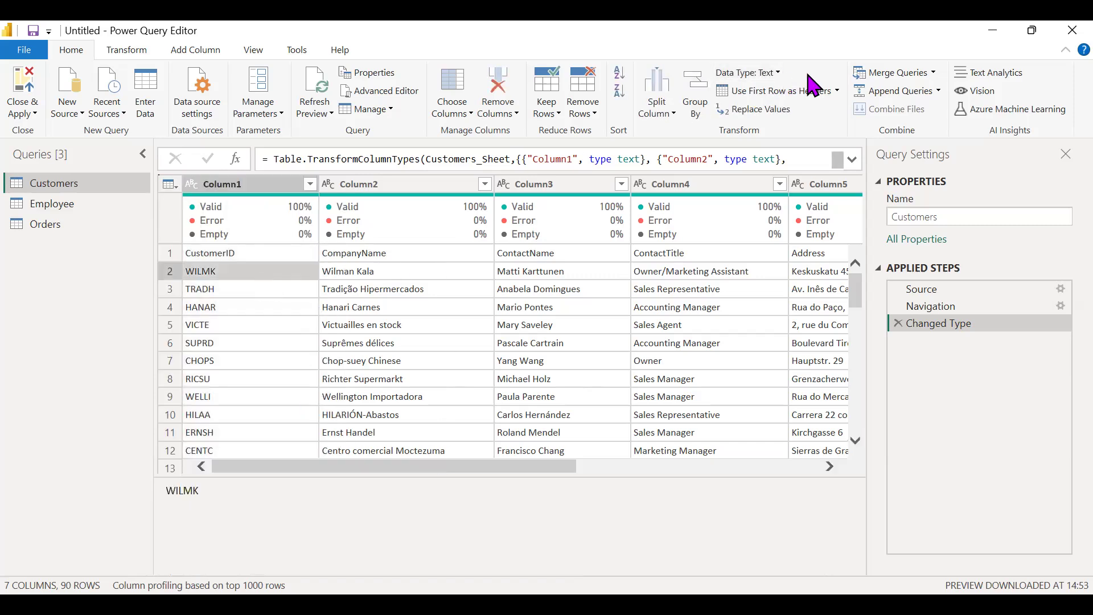
pyautogui.click(766, 97)
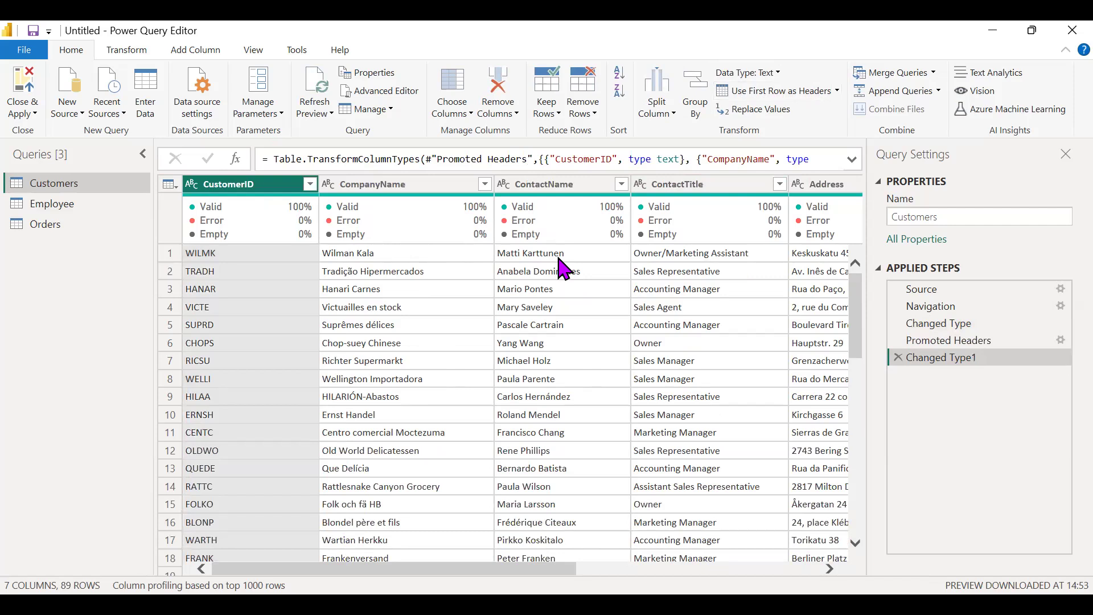
# Step: Review the Customers columns from CustomerID through Country, and compare the table with Employee and the CustomerID column in Orders
pyautogui.click(327, 258)
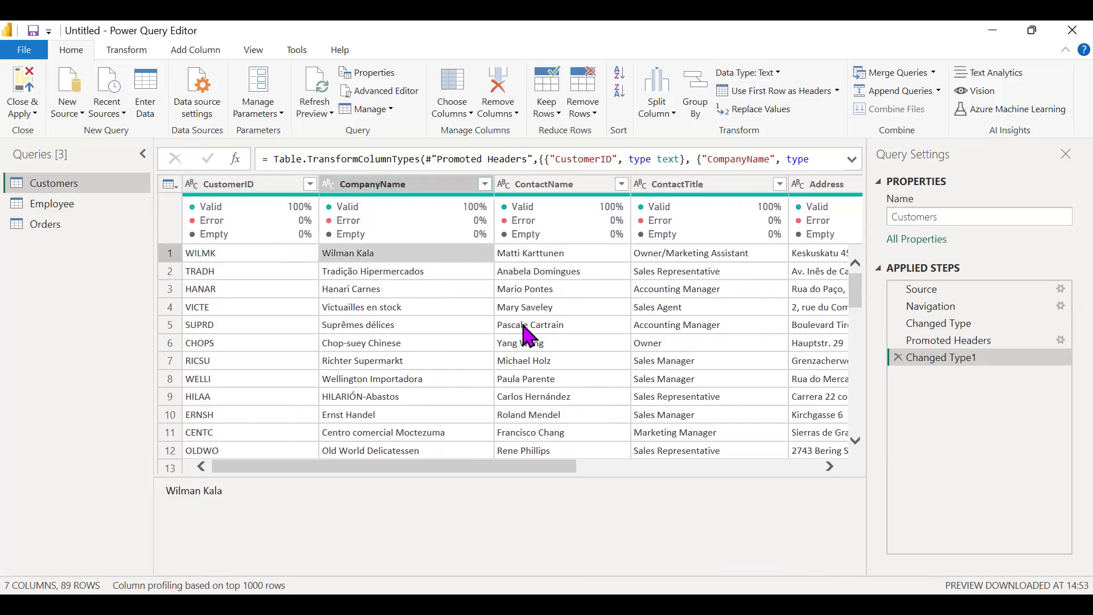
pyautogui.hscroll(5, 525, 330)
pyautogui.hscroll(3, 524, 330)
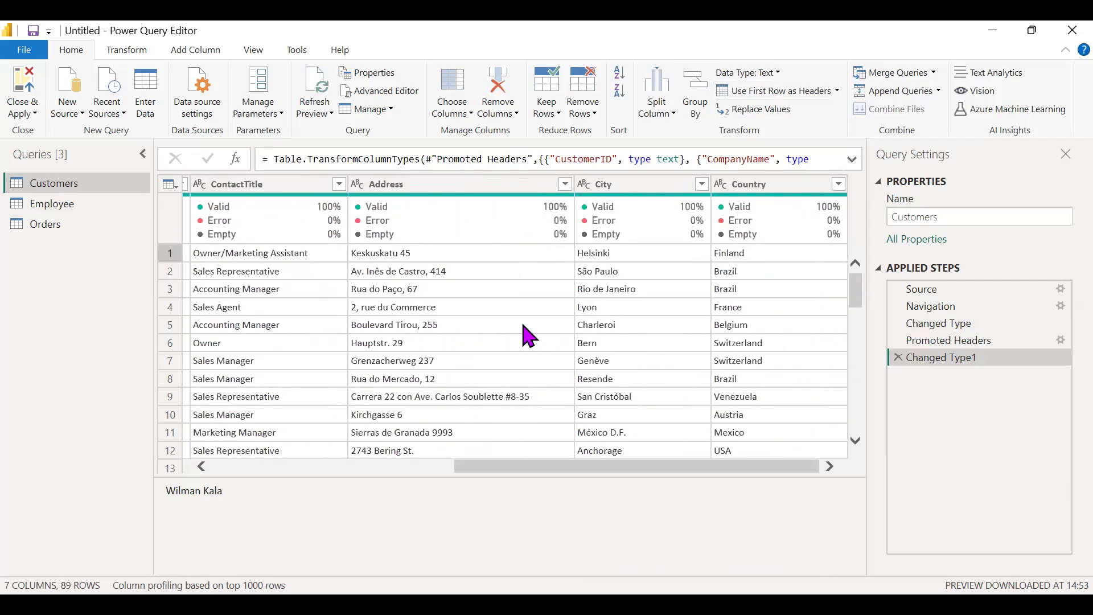
pyautogui.hscroll(-8, 529, 336)
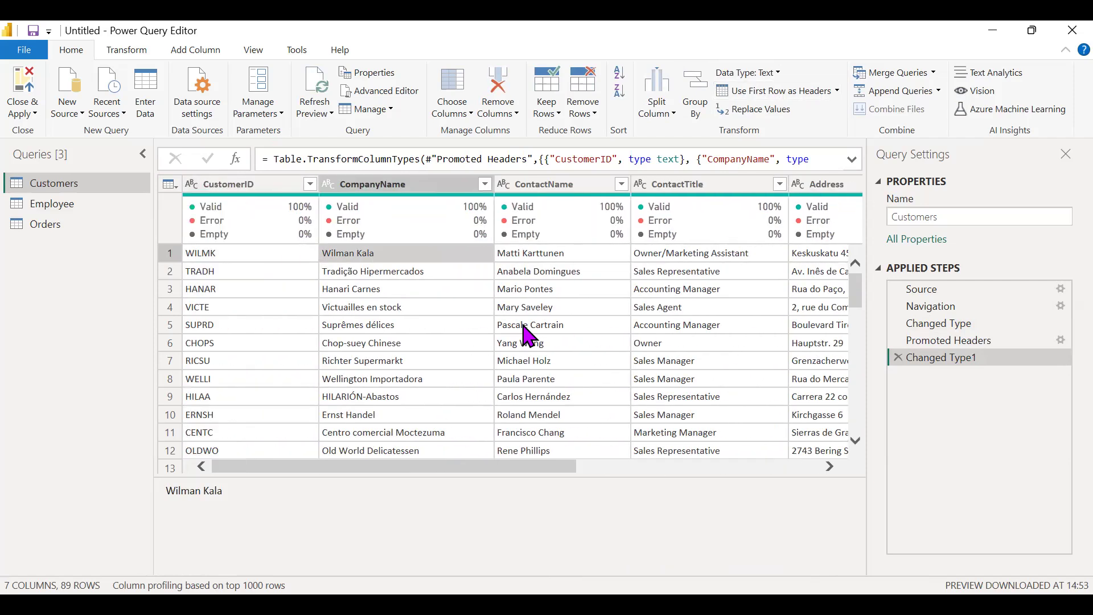
pyautogui.click(89, 225)
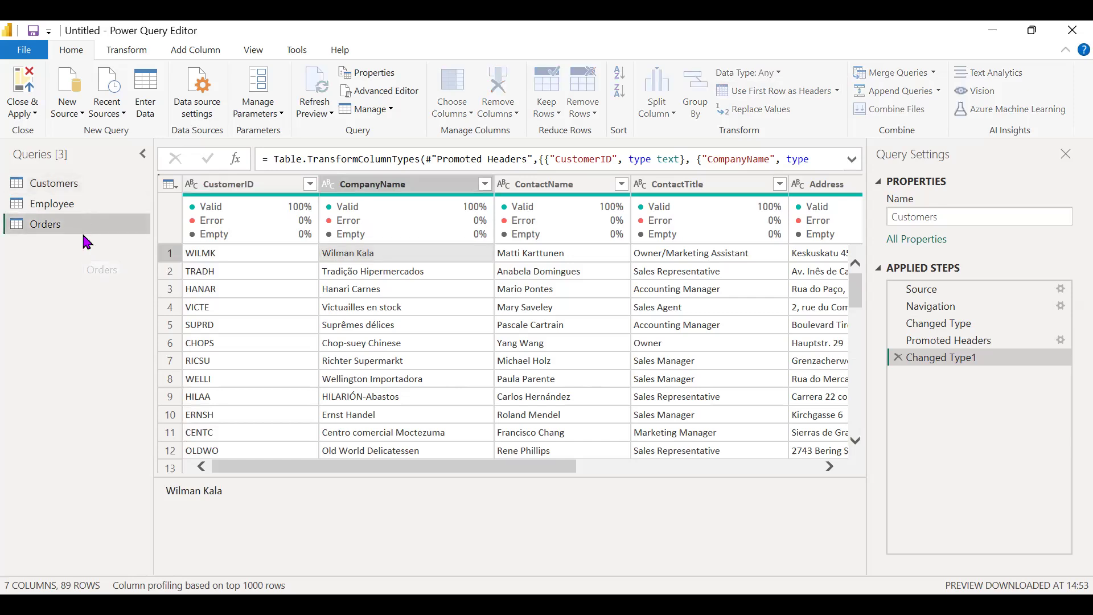
pyautogui.click(87, 206)
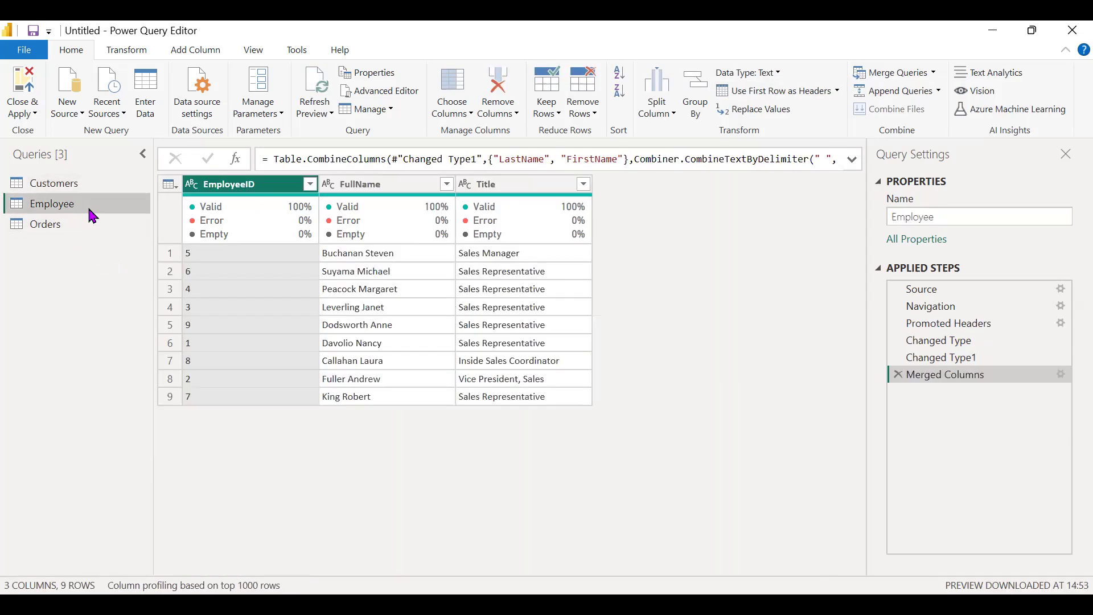
pyautogui.click(111, 189)
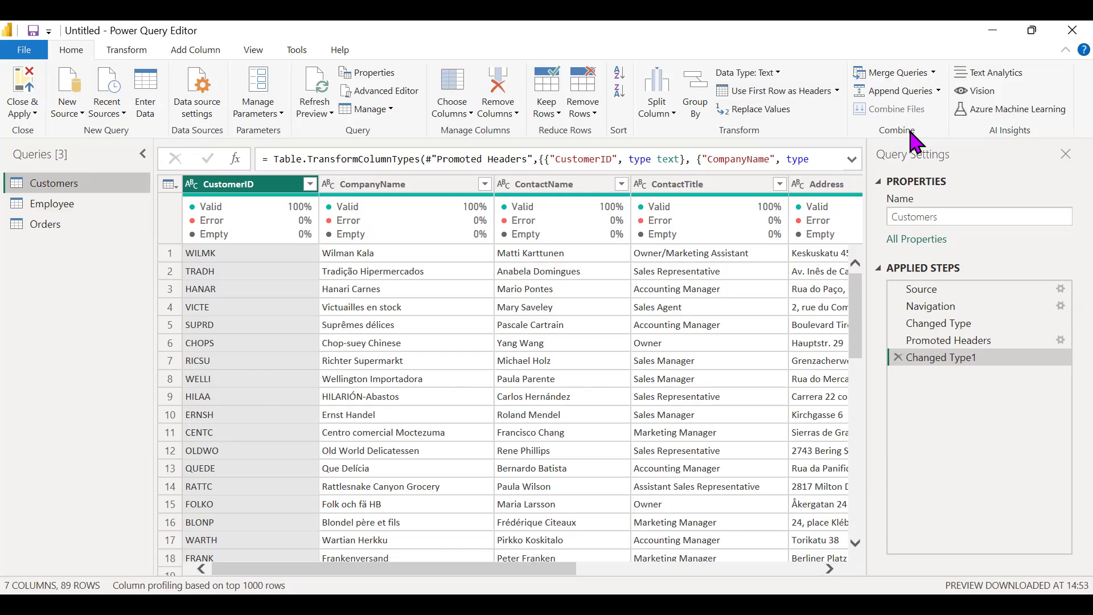
pyautogui.click(903, 94)
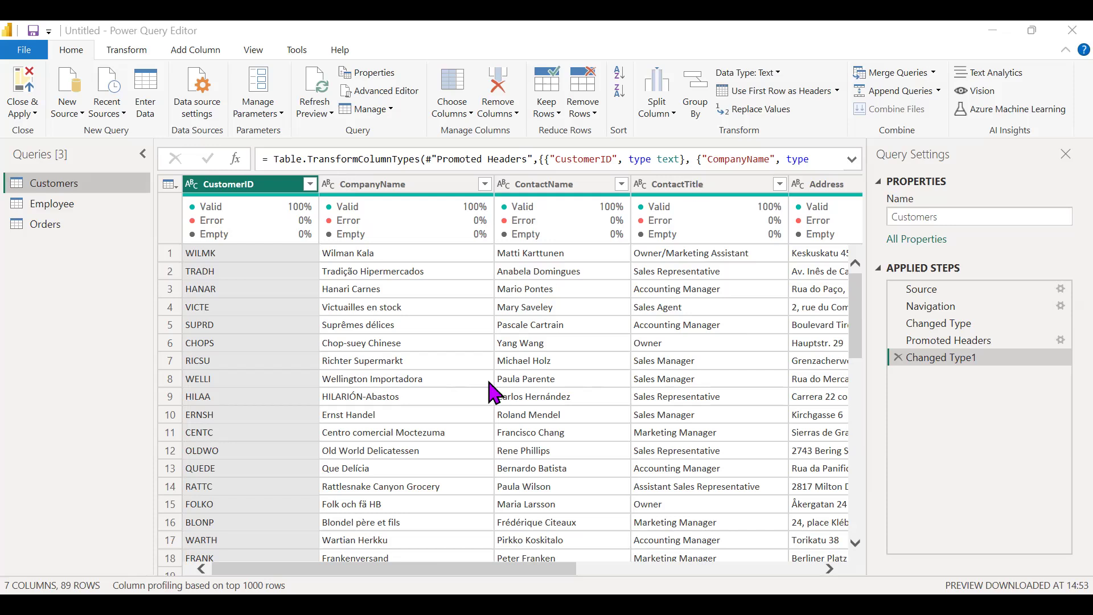
pyautogui.click(83, 231)
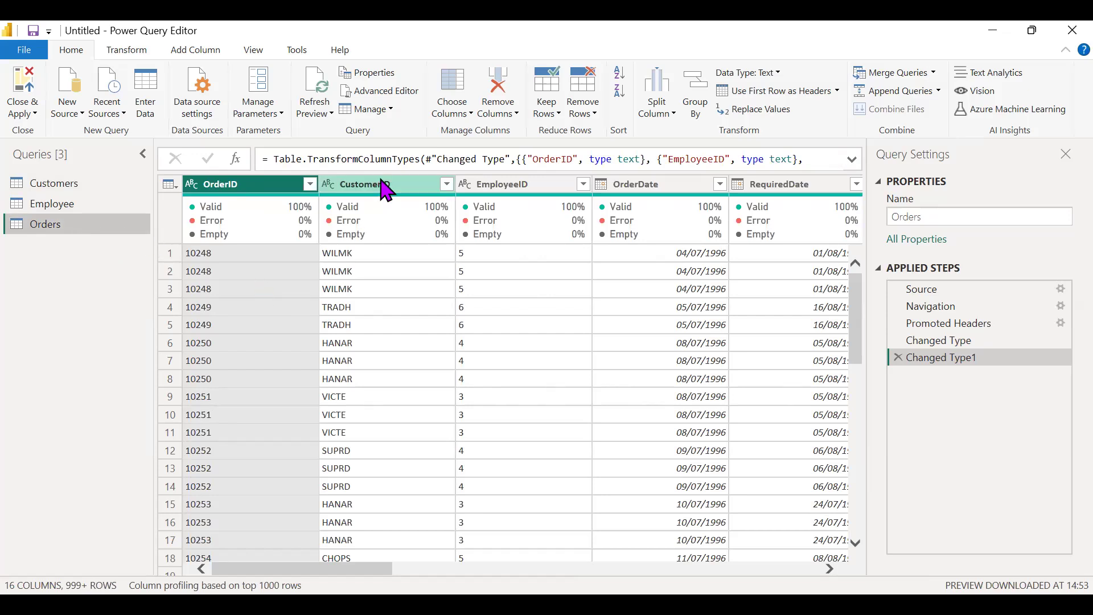
pyautogui.click(382, 183)
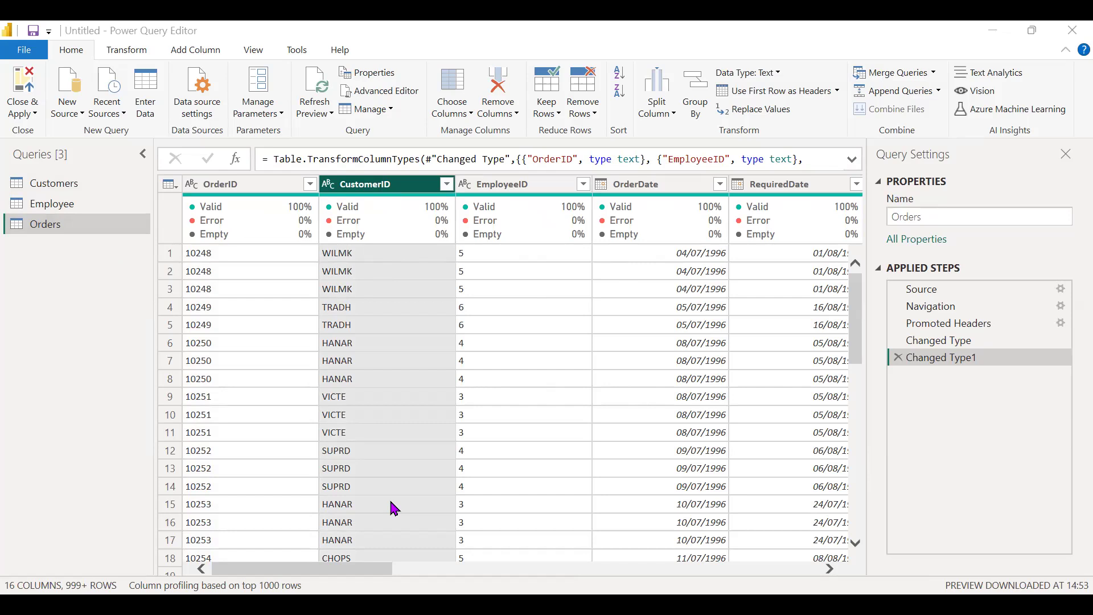
# Step: Delete the Promoted Headers and Changed Type1 steps from the Customers query
pyautogui.click(68, 188)
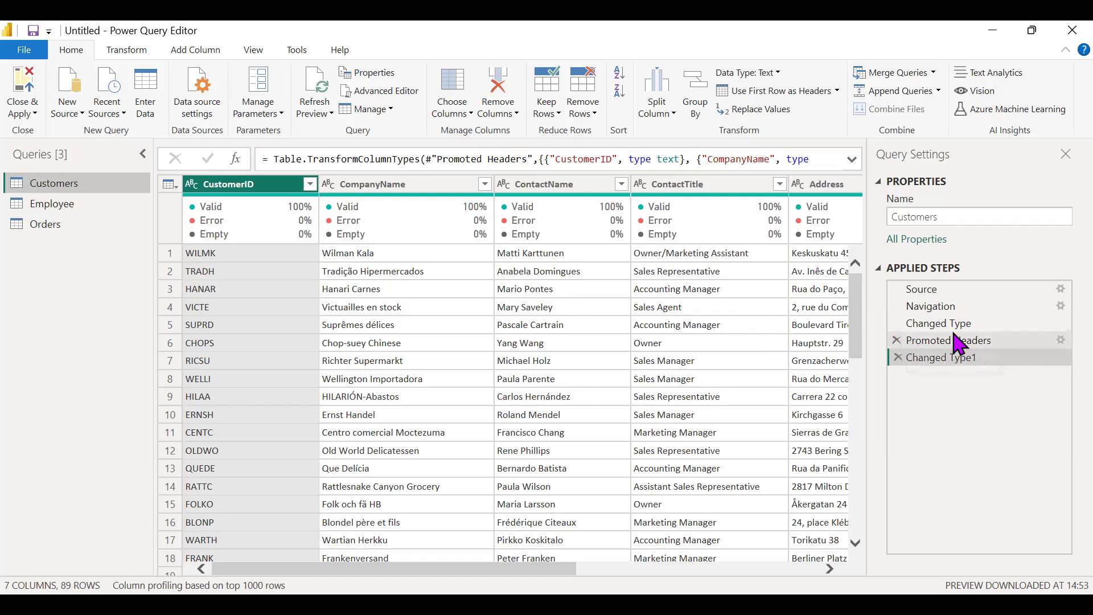
pyautogui.click(898, 341)
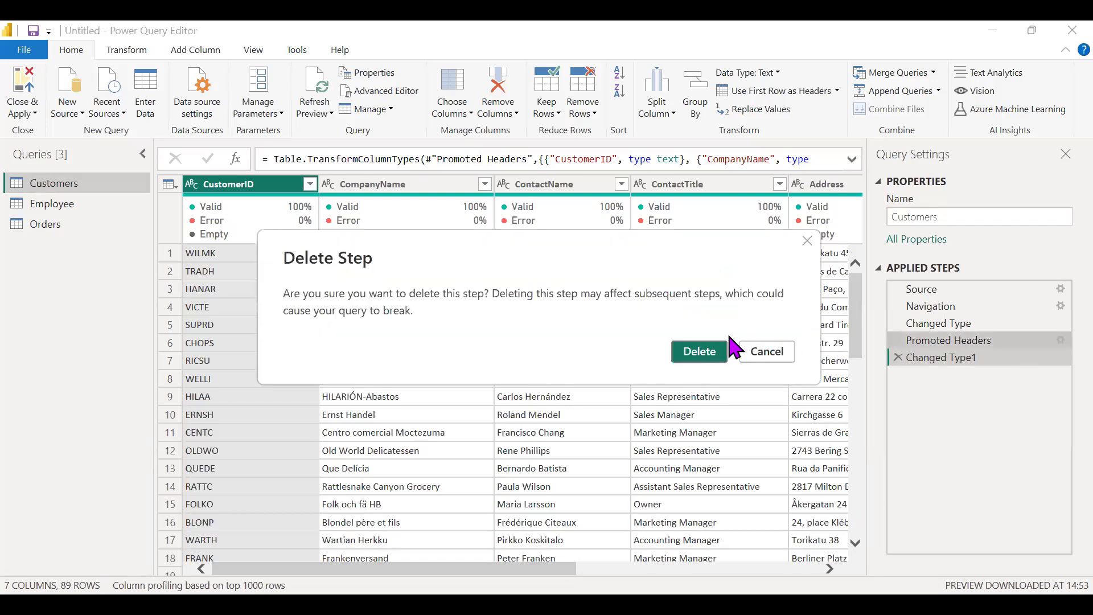
pyautogui.click(719, 358)
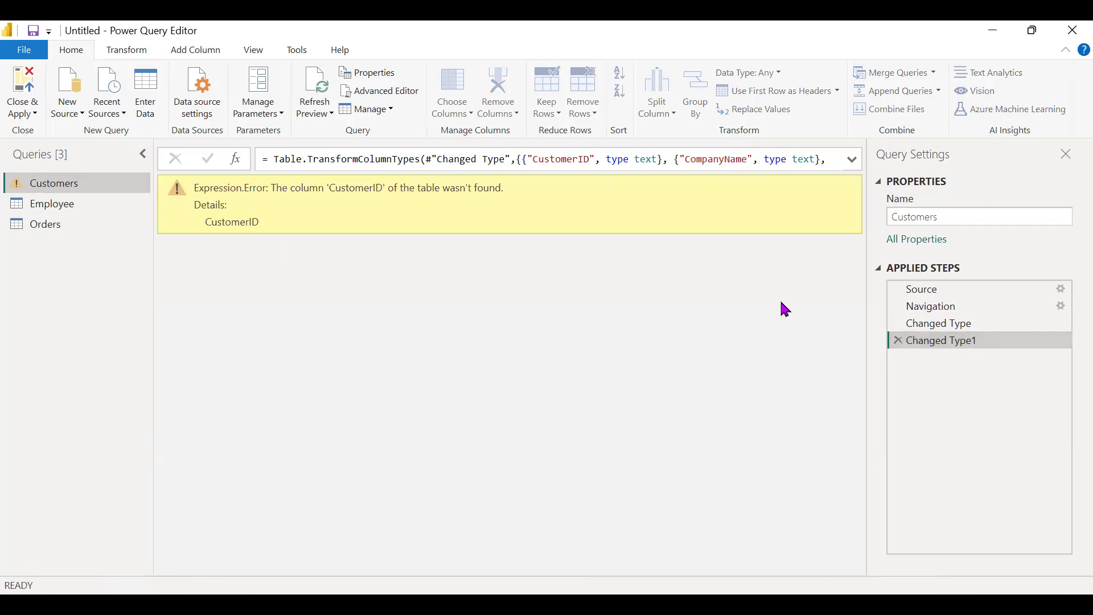
pyautogui.click(900, 341)
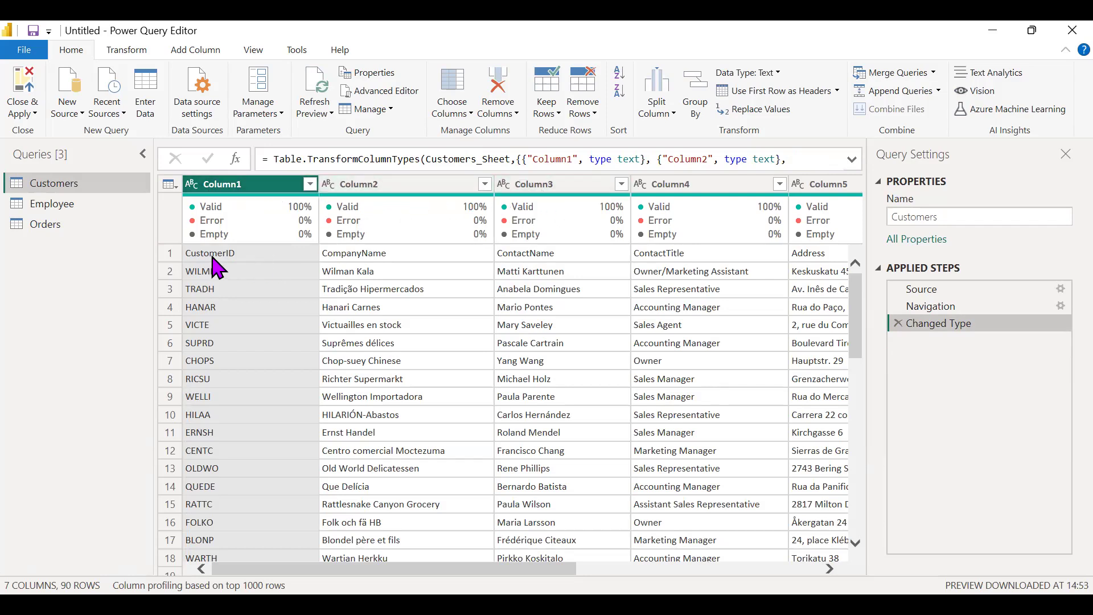
# Step: Promote the first row of the Customers table, holding CustomerID, CompanyName and ContactName, to column headers
pyautogui.click(236, 257)
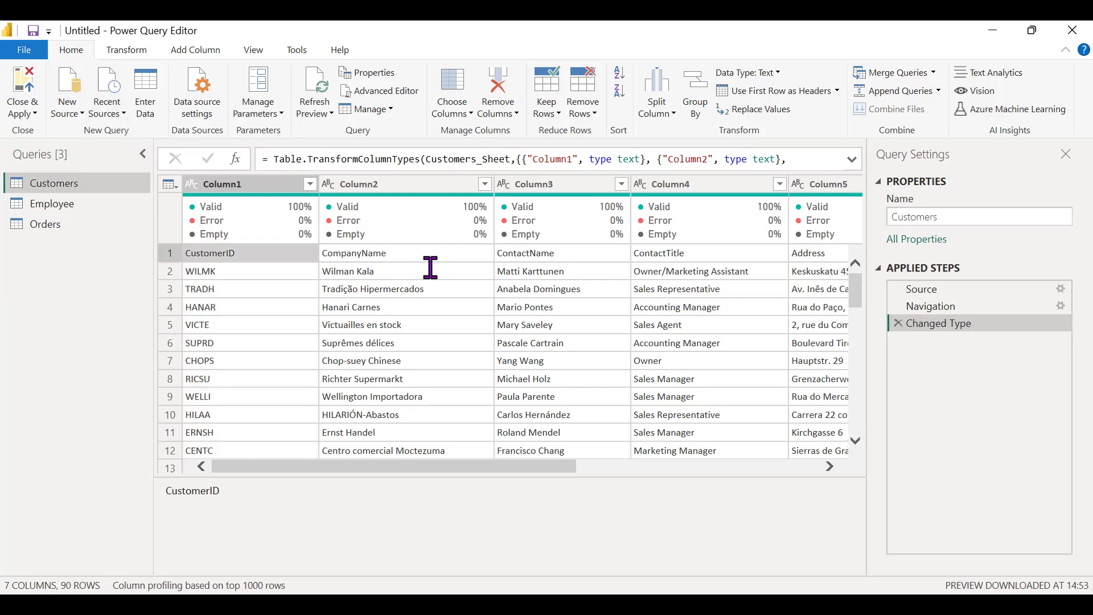
pyautogui.click(429, 288)
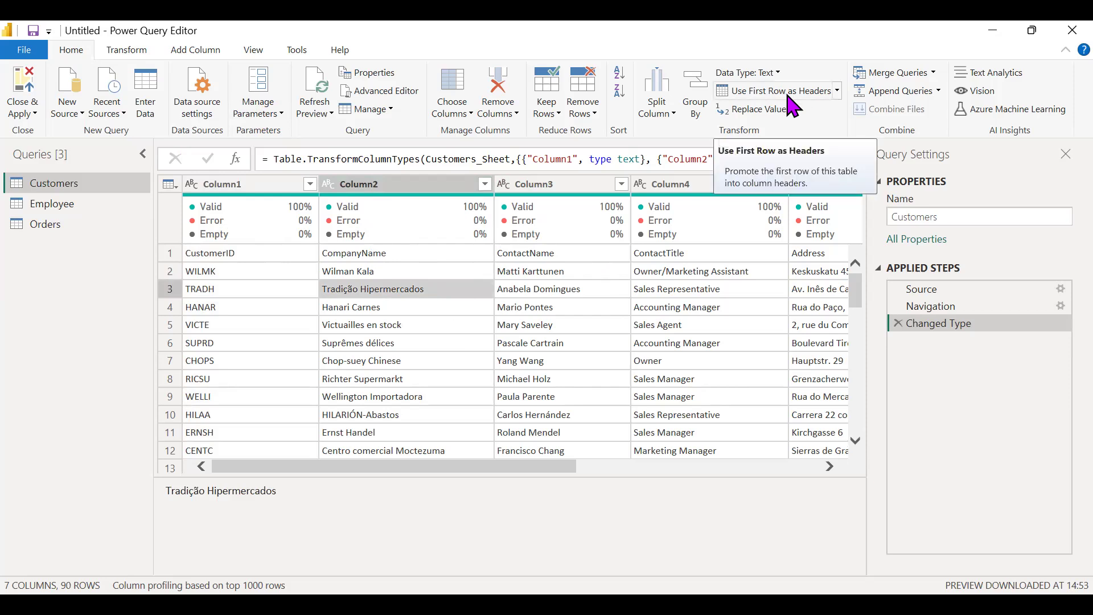
pyautogui.click(170, 254)
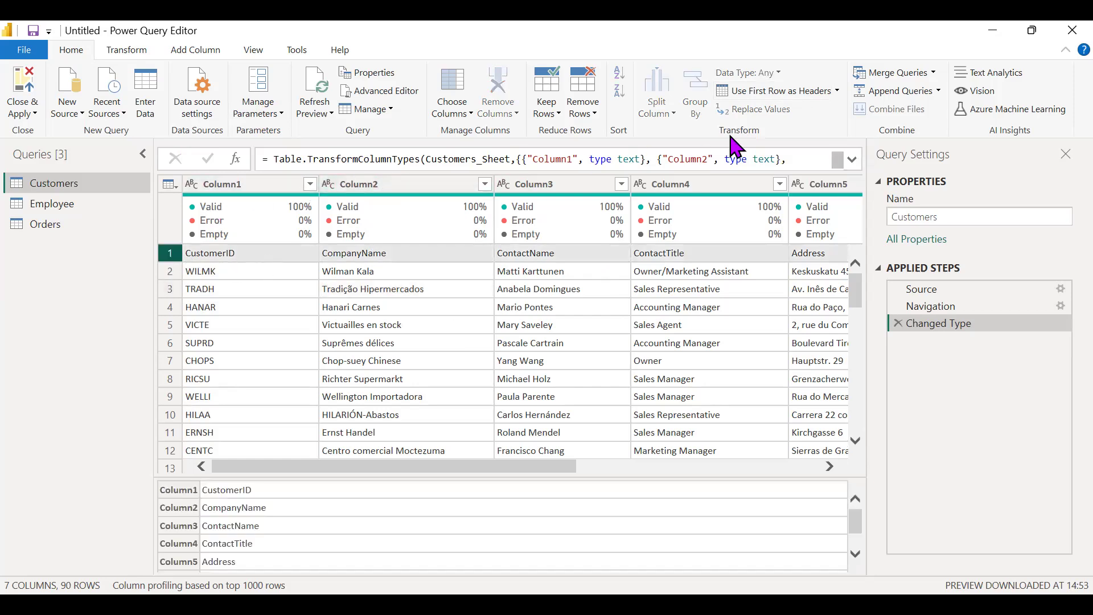
pyautogui.click(752, 96)
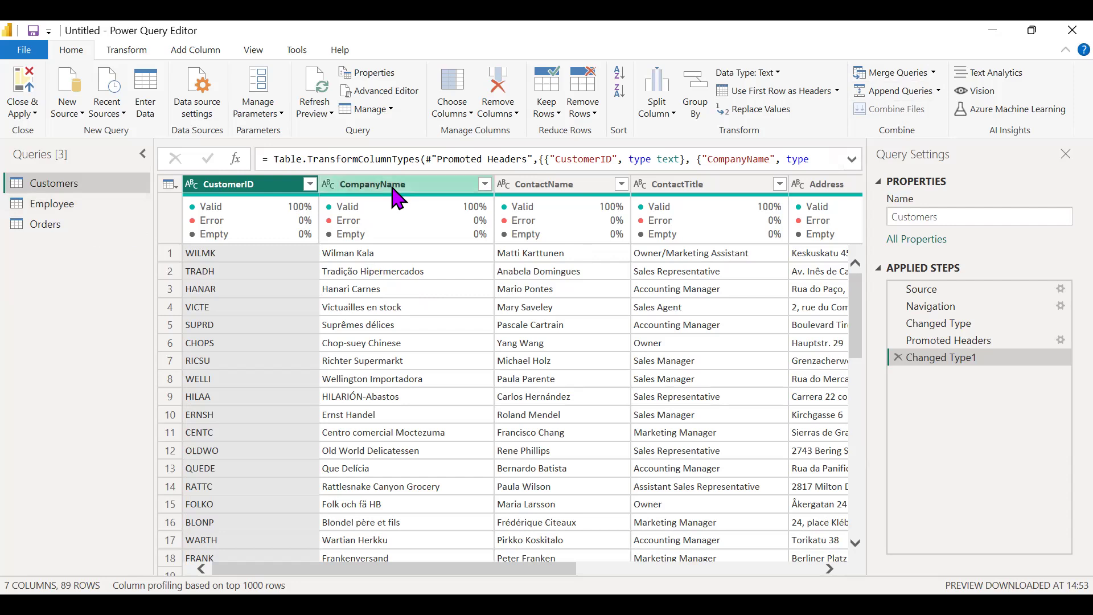
# Step: Compare the CustomerID values in the Orders table with the CustomerID column and the other details in Customers
pyautogui.click(78, 225)
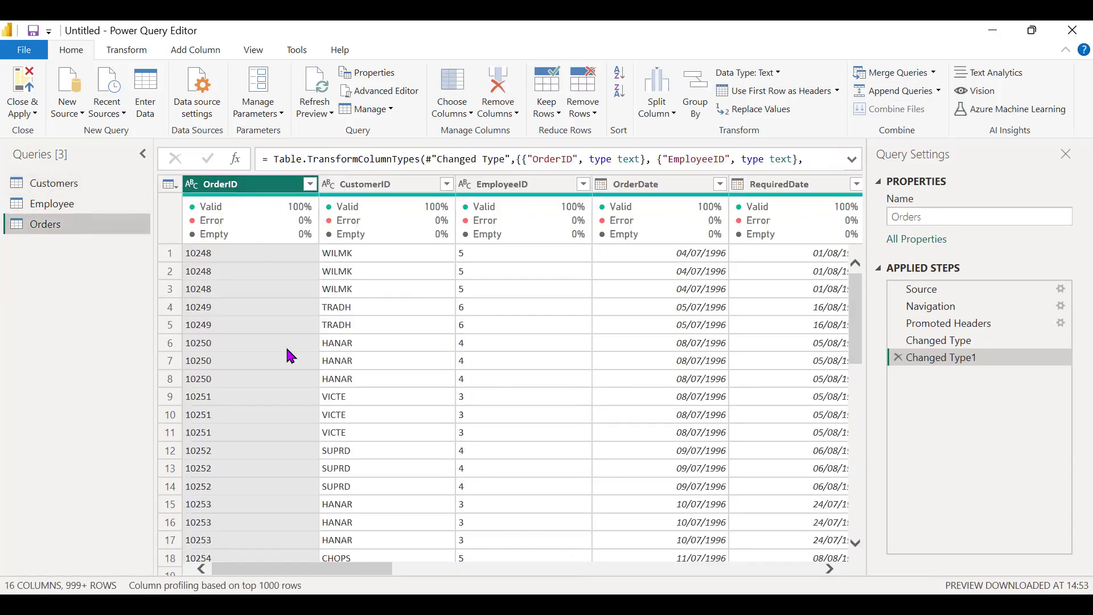
pyautogui.click(386, 262)
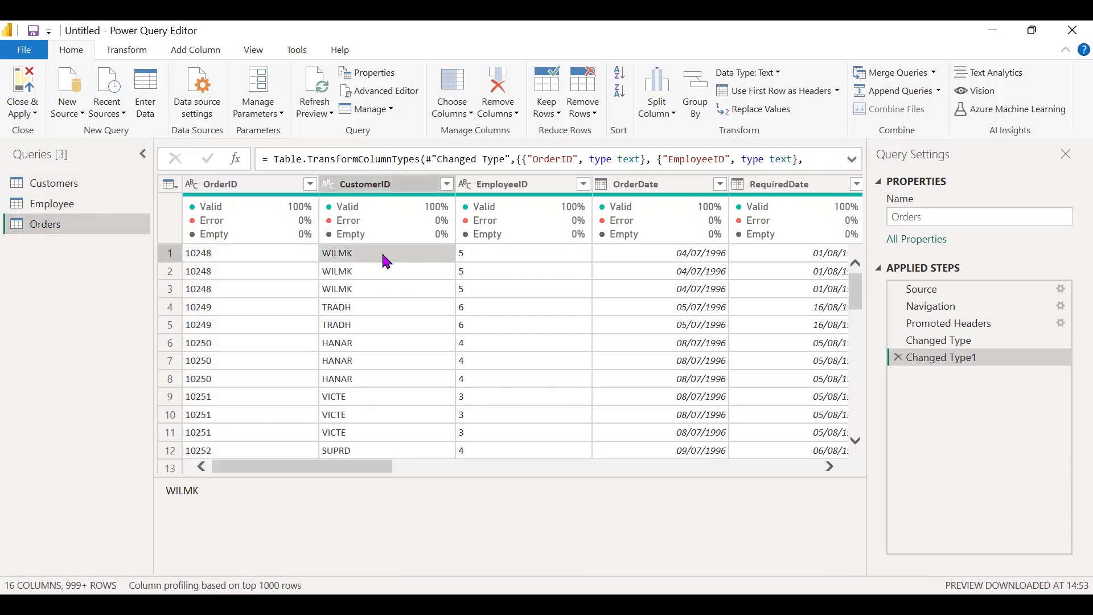
pyautogui.click(379, 310)
pyautogui.click(397, 347)
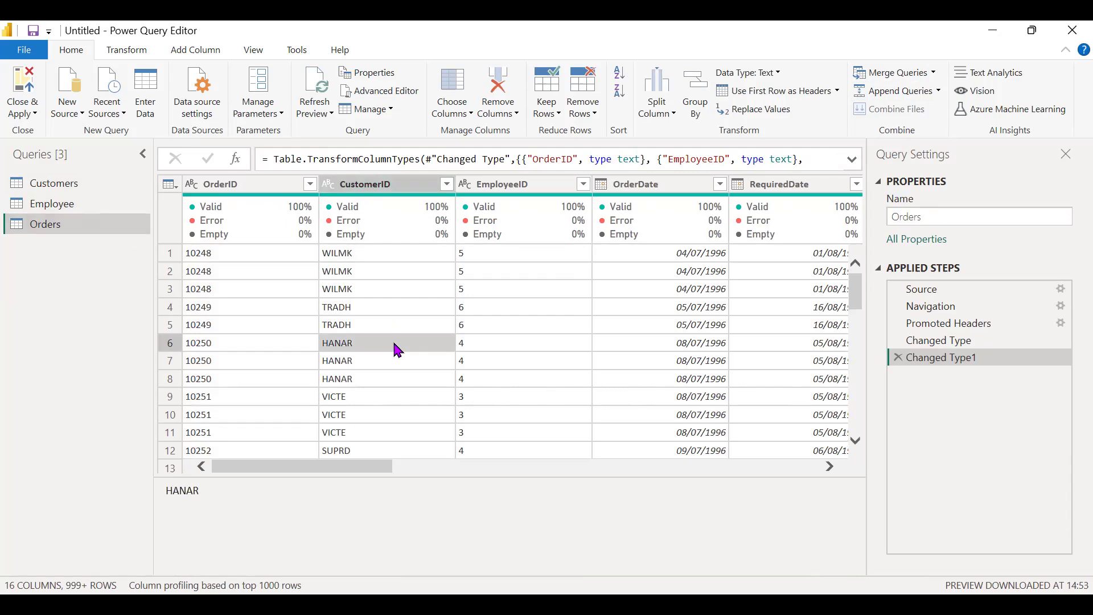
pyautogui.click(394, 190)
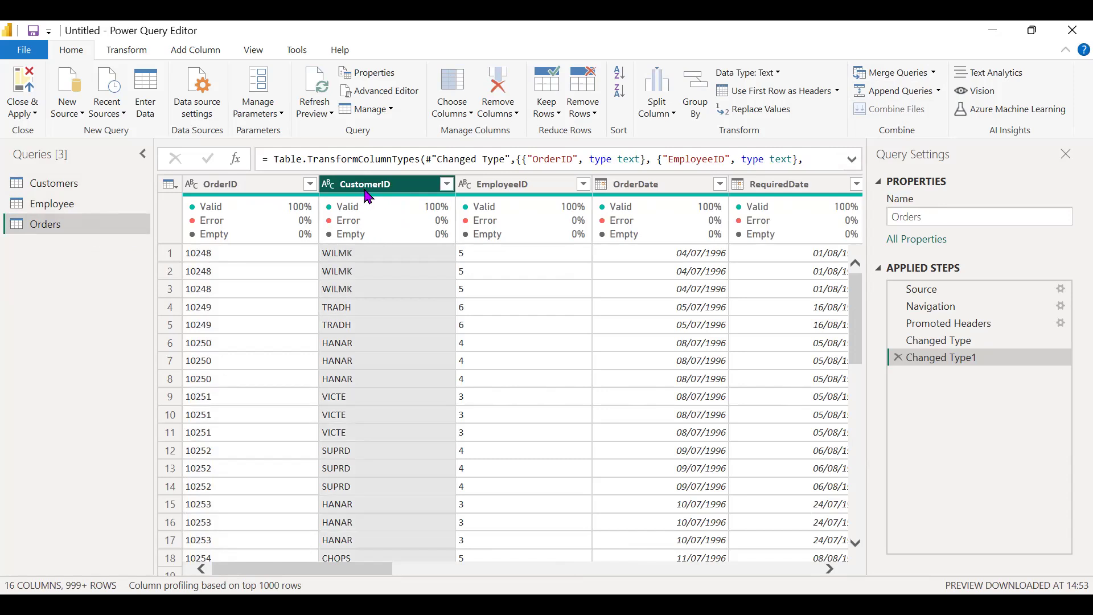
pyautogui.click(95, 188)
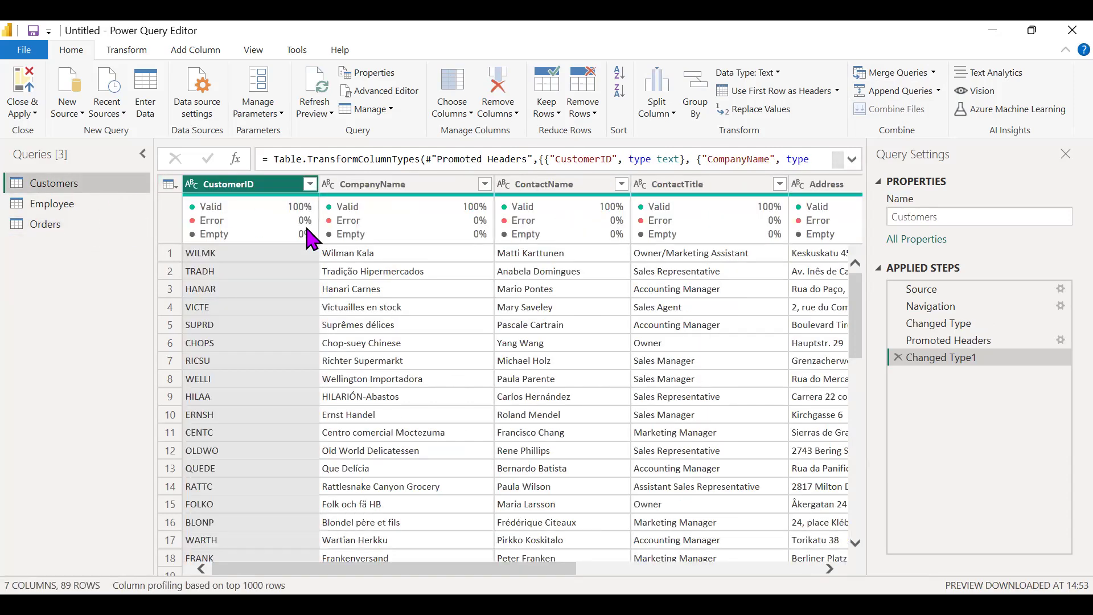
pyautogui.hscroll(5, 541, 276)
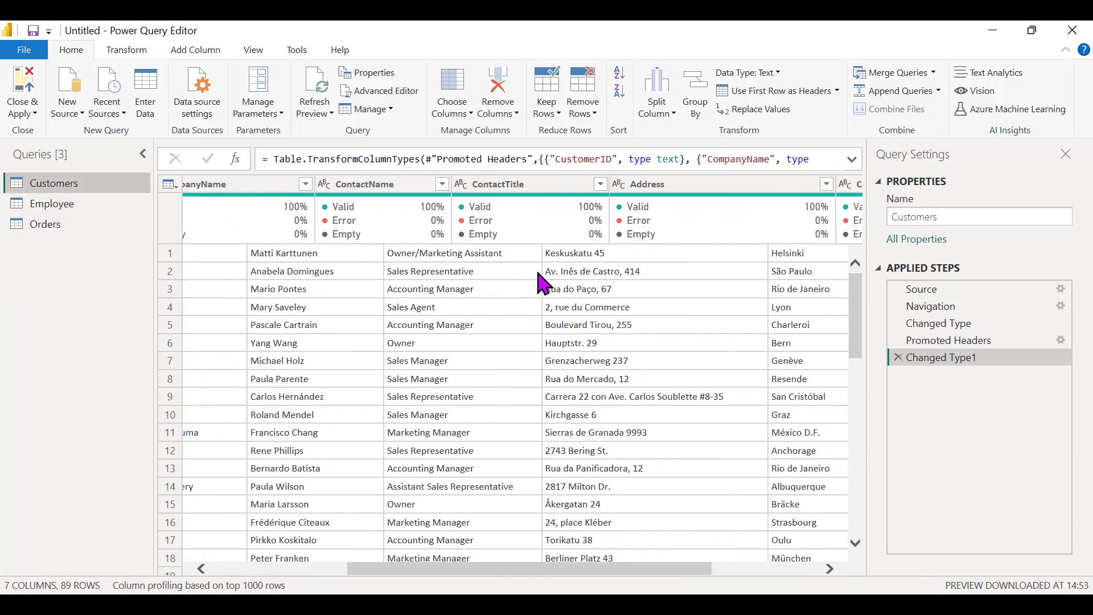
pyautogui.hscroll(-3, 544, 283)
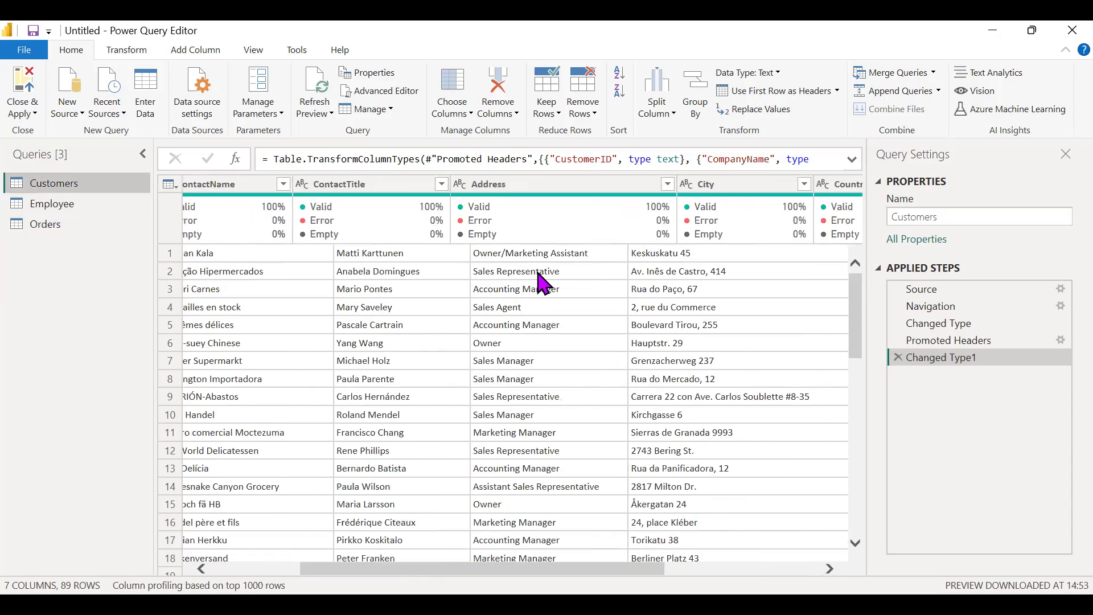
pyautogui.hscroll(-3, 540, 272)
pyautogui.click(262, 254)
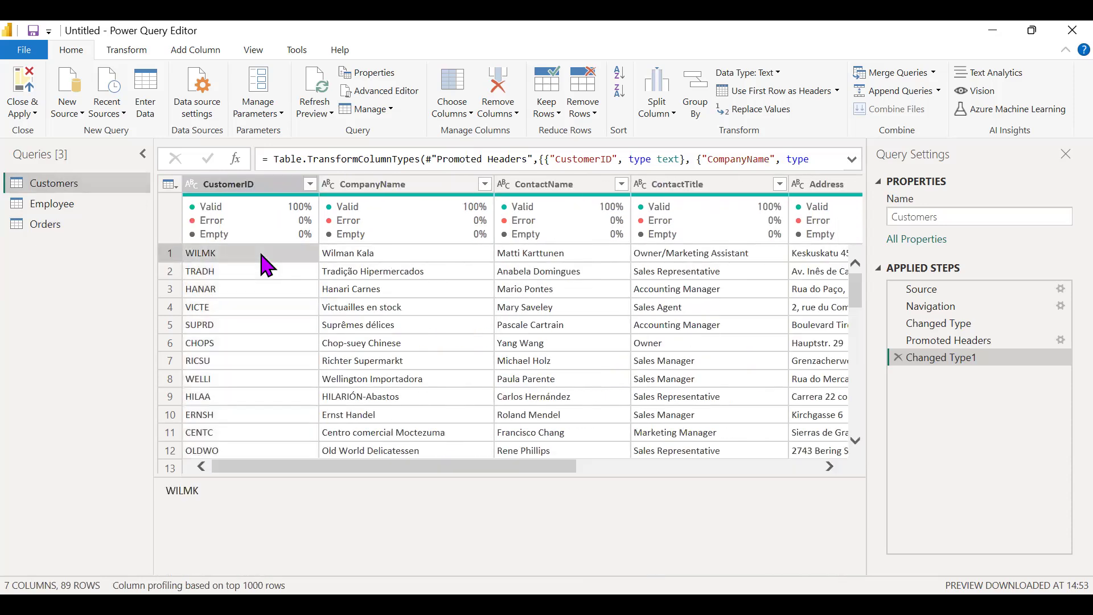
# Step: Examine how the CustomerID codes in Orders relate to the CompanyName and ContactName columns in Customers
pyautogui.click(65, 225)
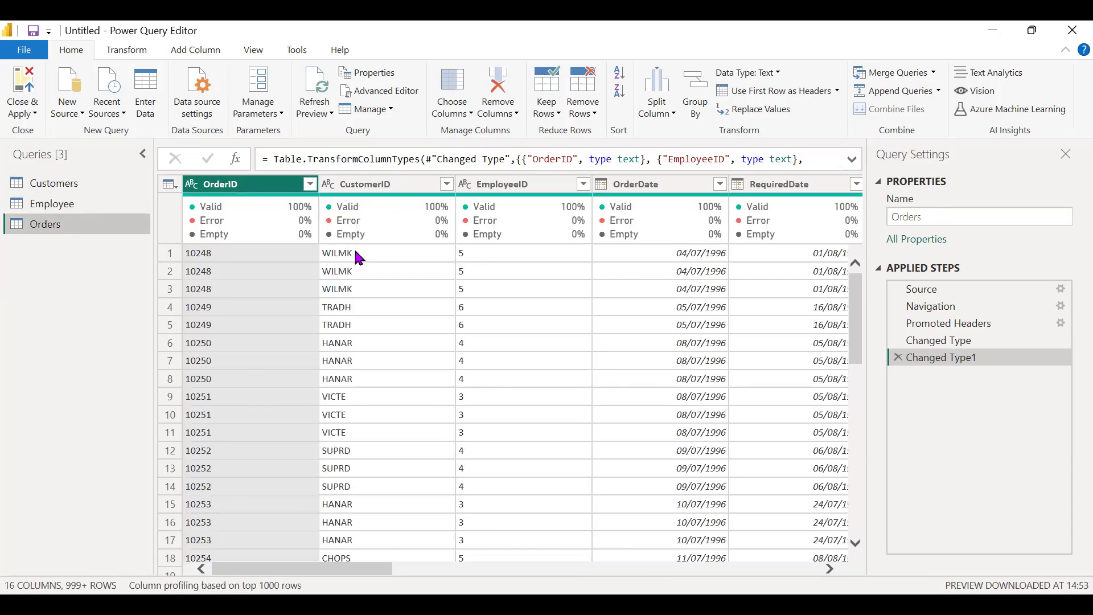
pyautogui.click(77, 181)
pyautogui.click(399, 185)
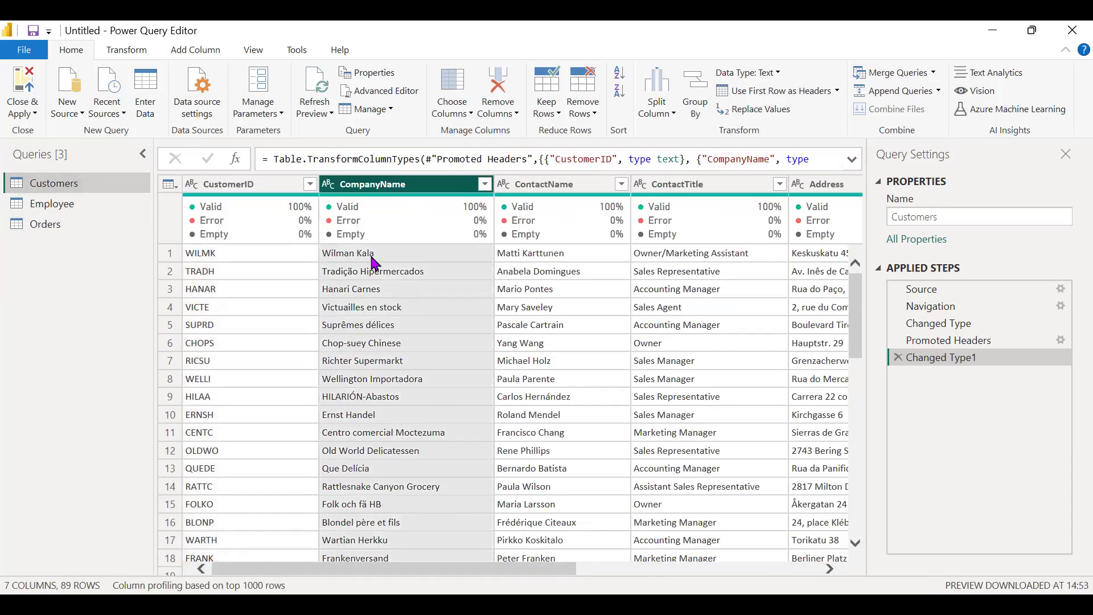
pyautogui.click(284, 258)
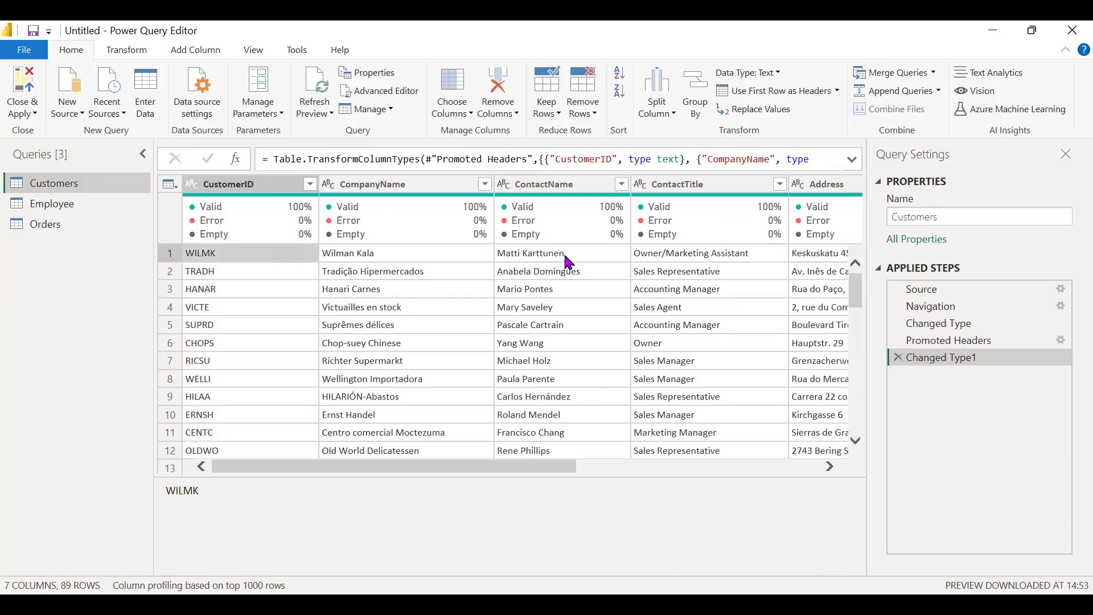
pyautogui.click(567, 259)
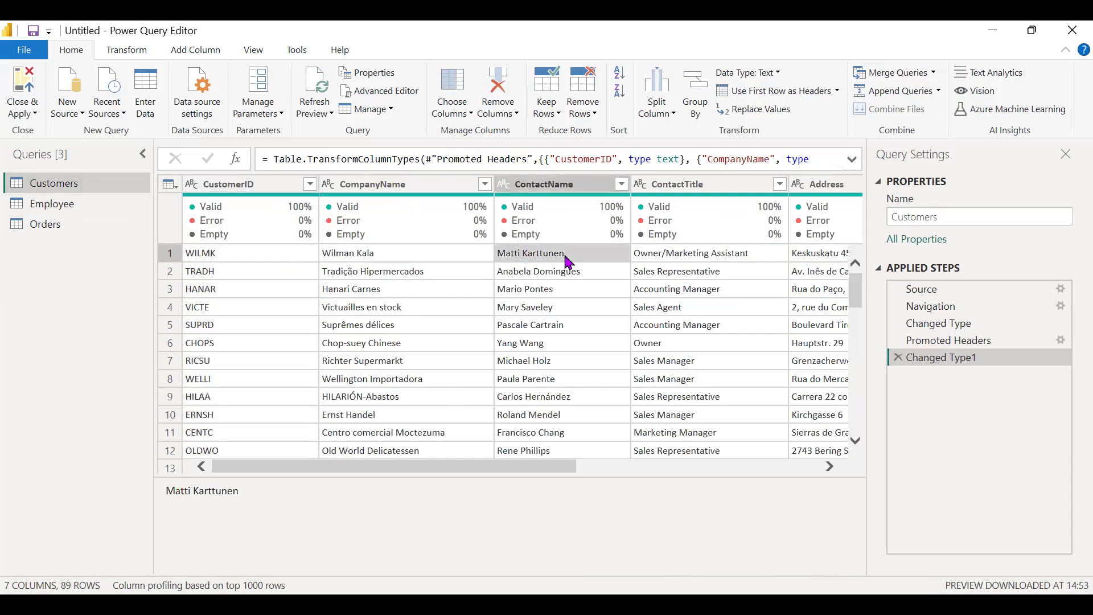
pyautogui.click(561, 295)
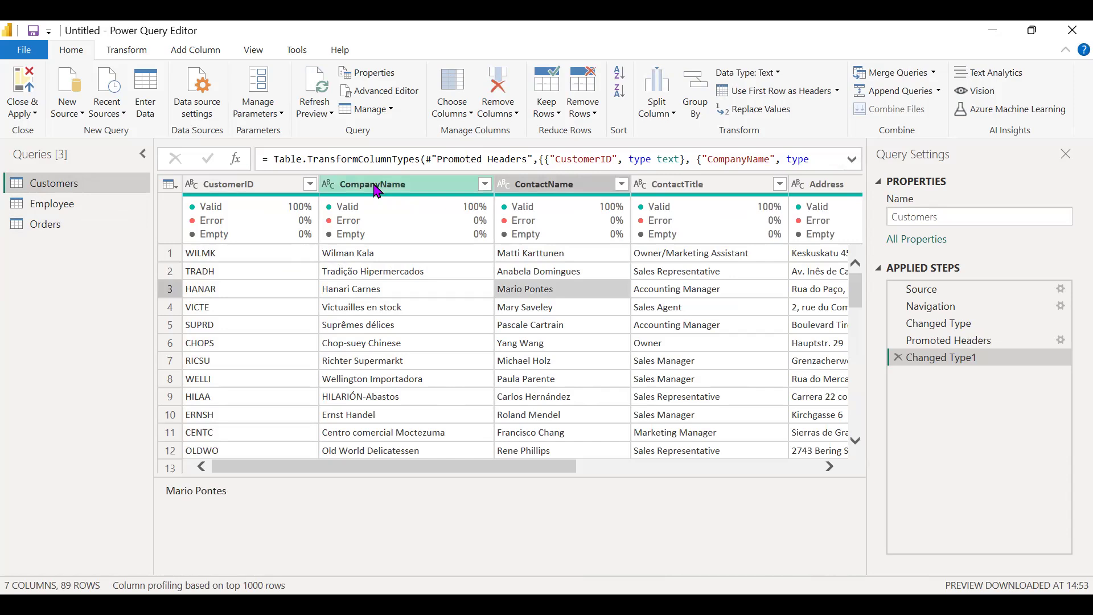
pyautogui.click(80, 223)
pyautogui.click(370, 188)
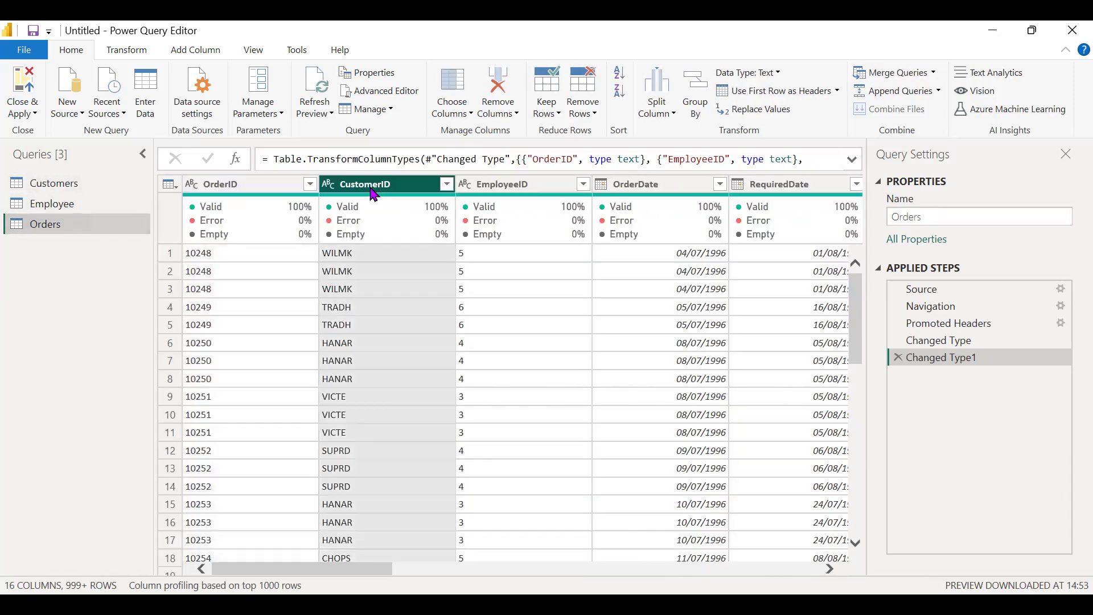
pyautogui.click(95, 182)
pyautogui.click(380, 195)
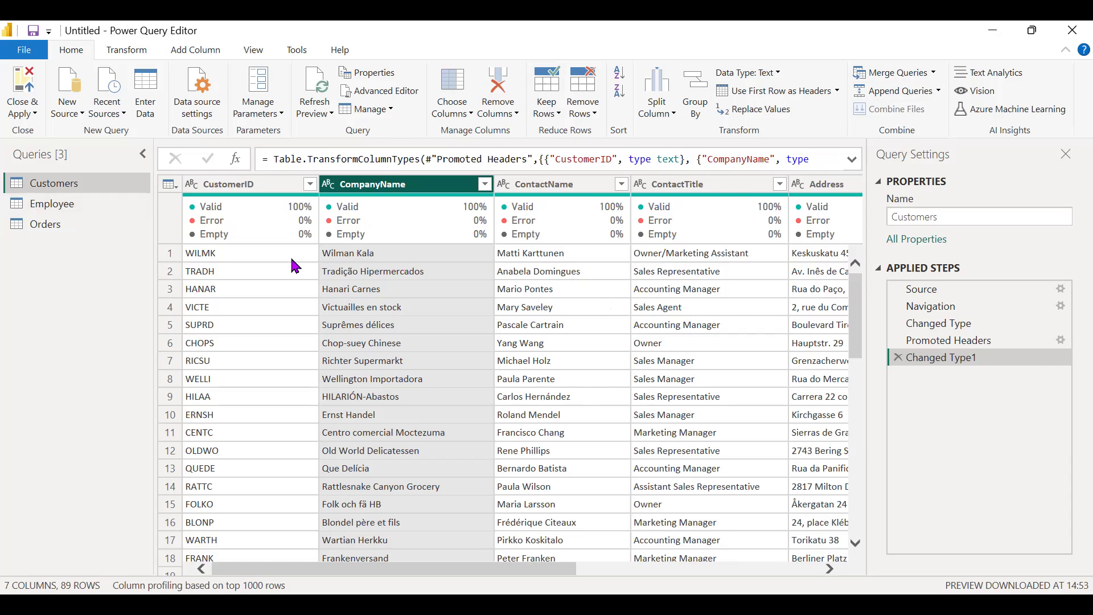
# Step: Set up a Merge Queries operation on Orders using its CustomerID column, with Customers as the second table
pyautogui.click(93, 229)
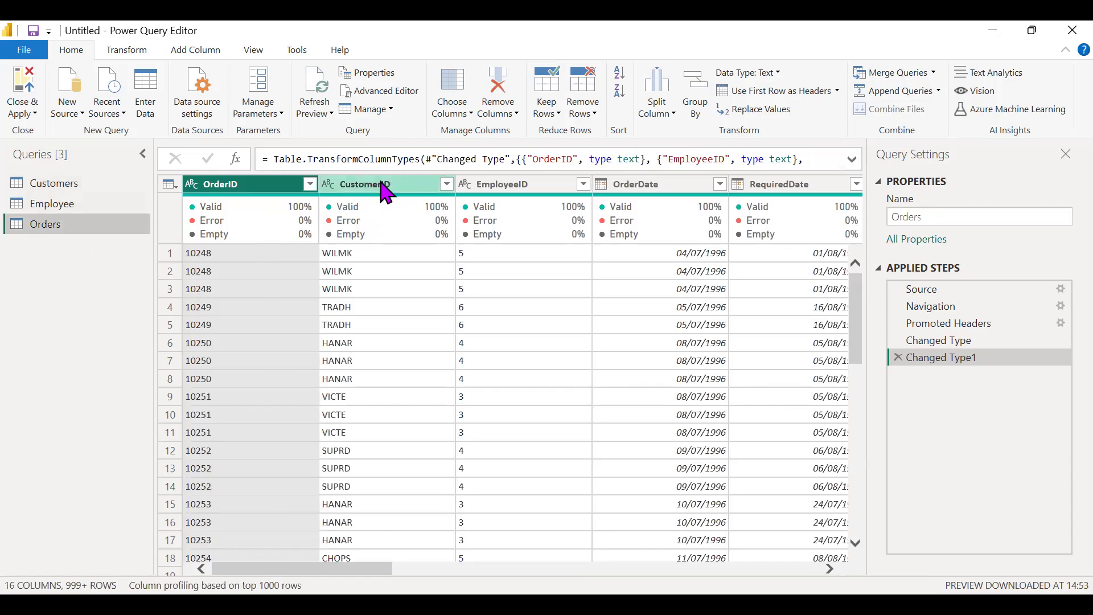
pyautogui.click(387, 184)
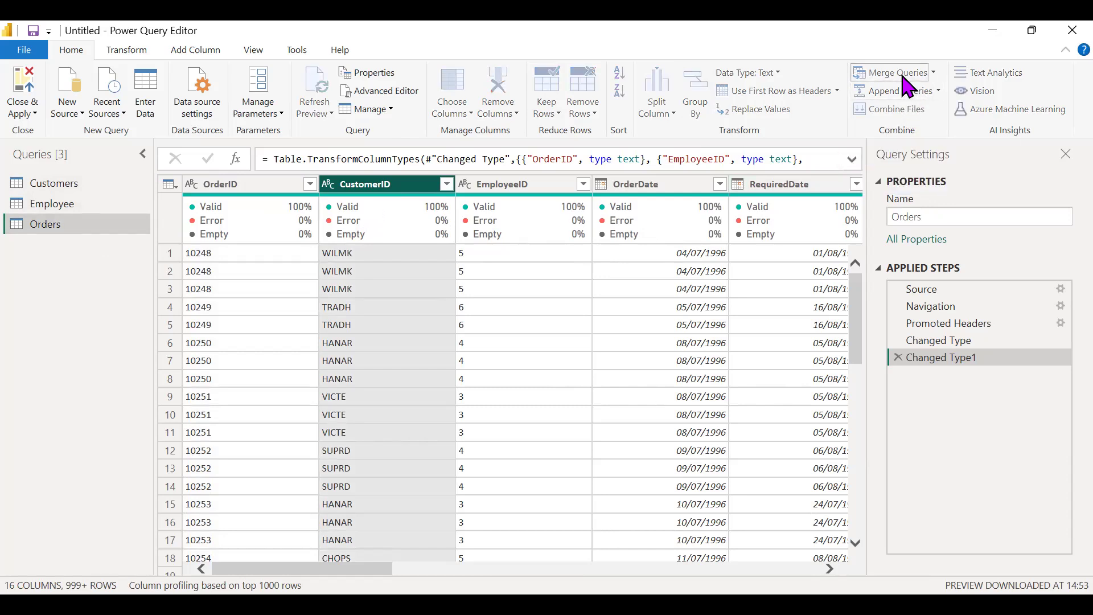
pyautogui.click(909, 86)
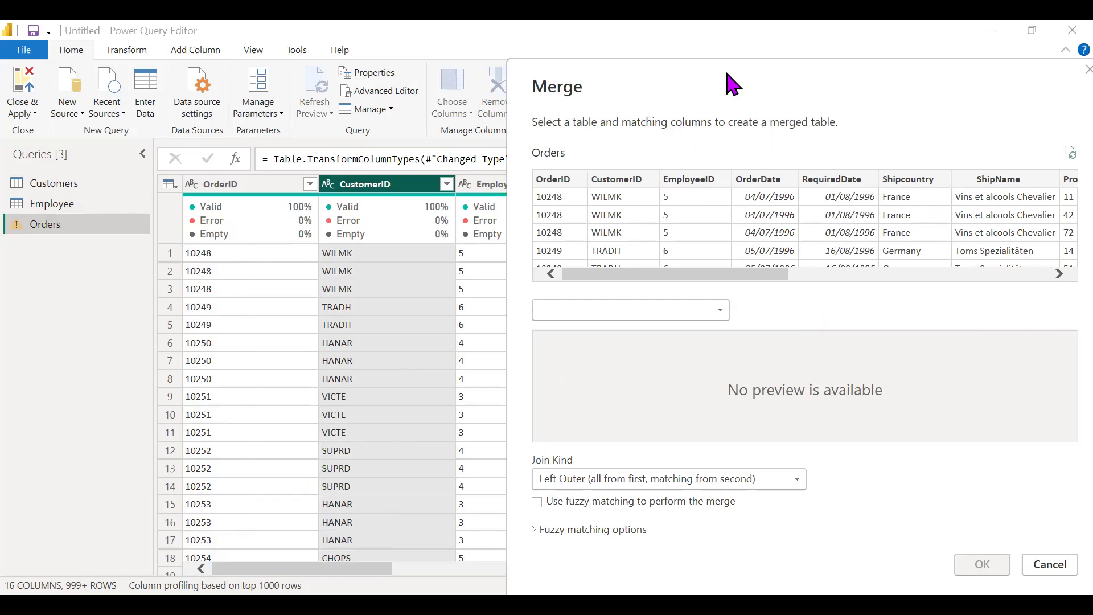
pyautogui.moveTo(727, 73); pyautogui.dragTo(710, 54)
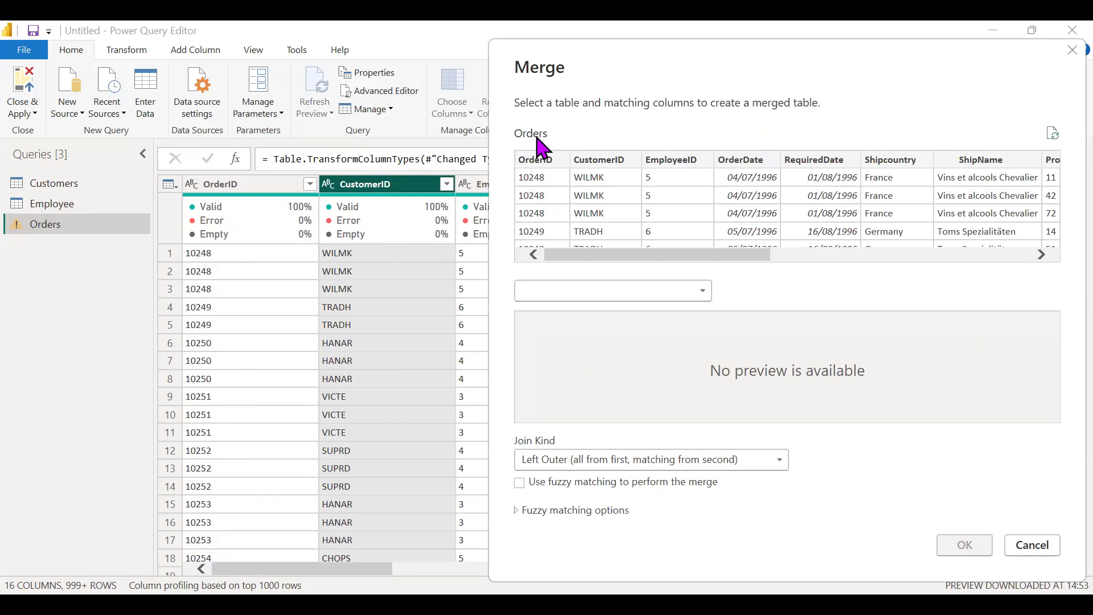
pyautogui.click(605, 171)
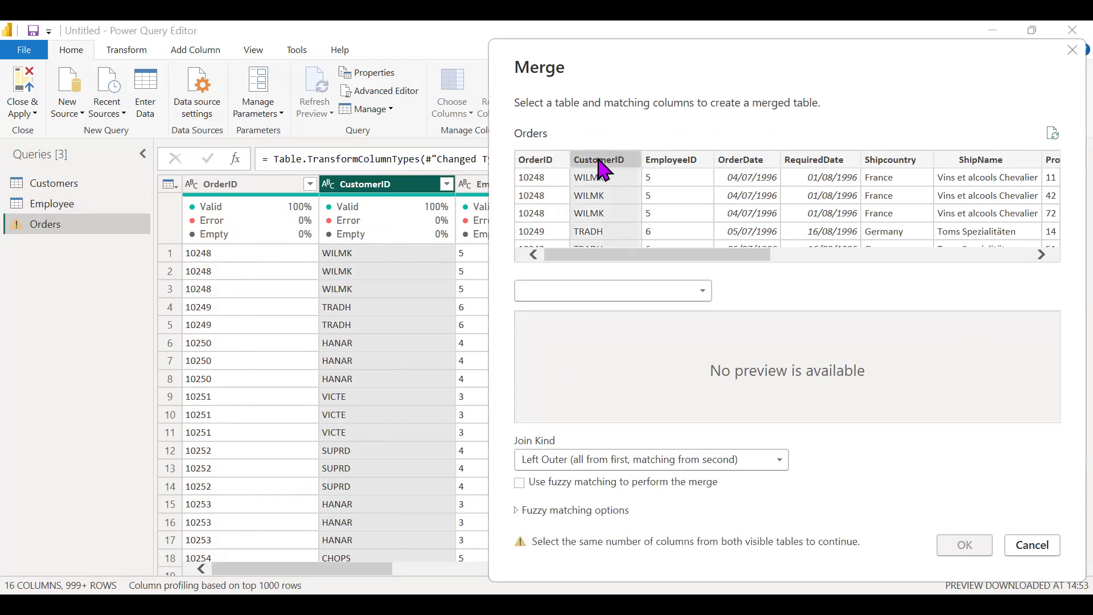
pyautogui.click(617, 295)
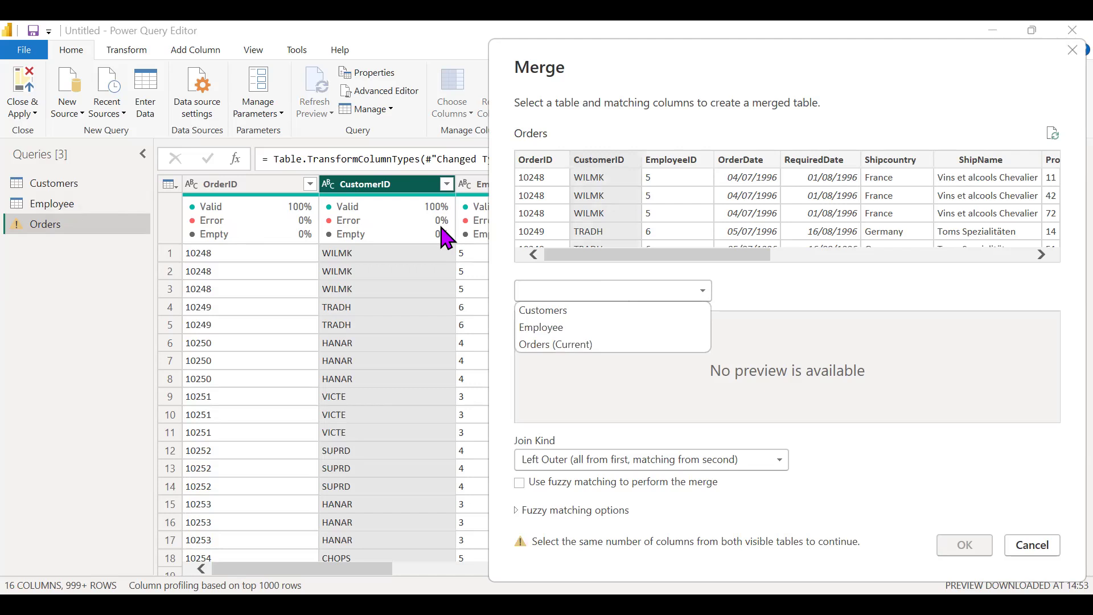
pyautogui.click(577, 312)
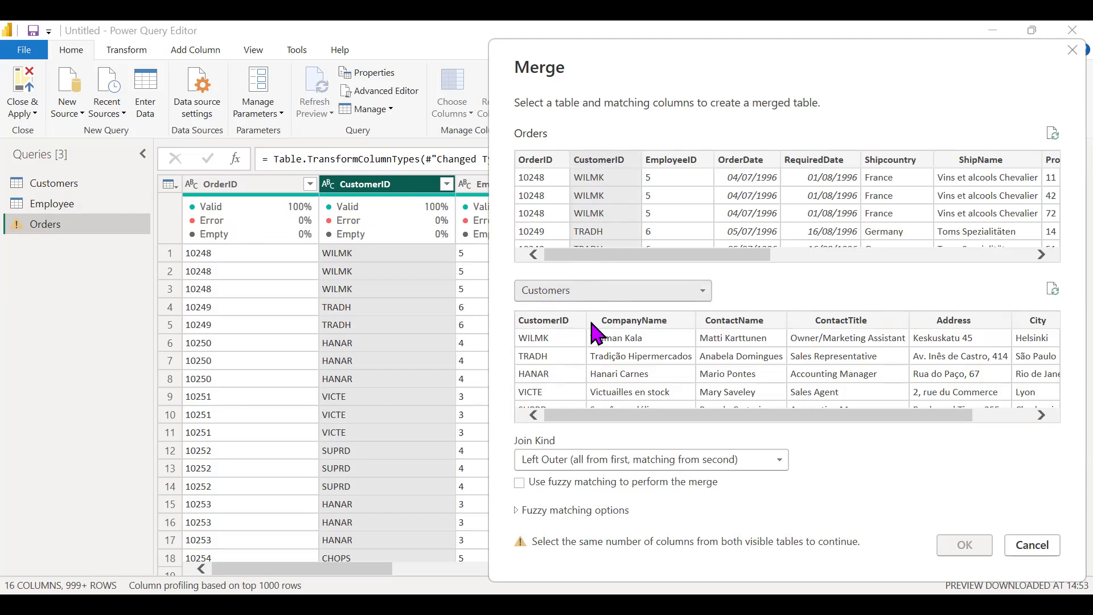
# Step: Match Orders and Customers on CustomerID with a Left Outer join and complete the merge
pyautogui.click(604, 161)
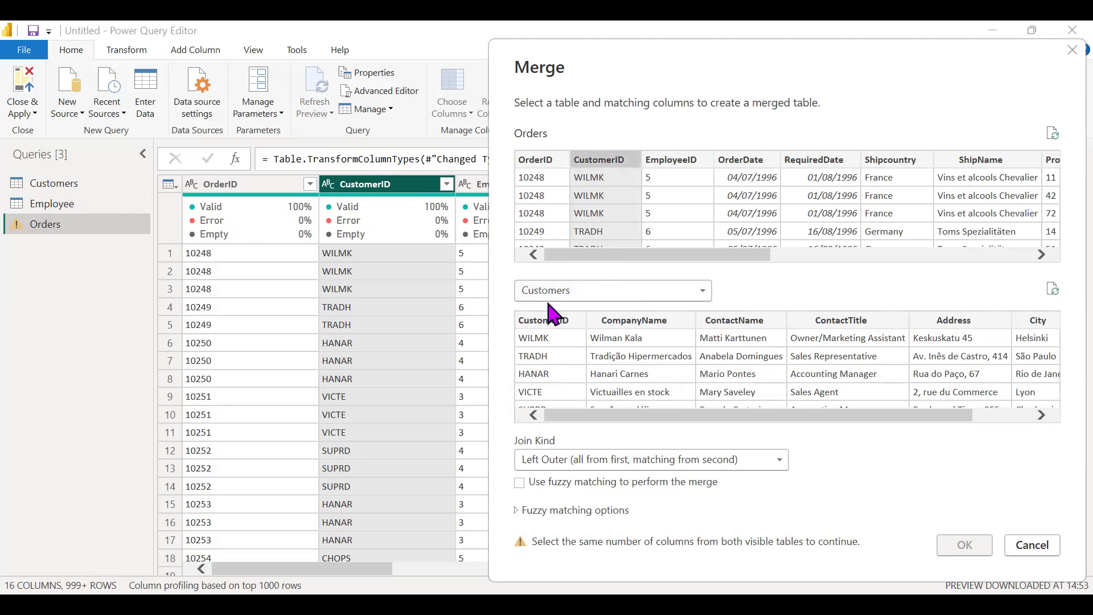
pyautogui.click(547, 333)
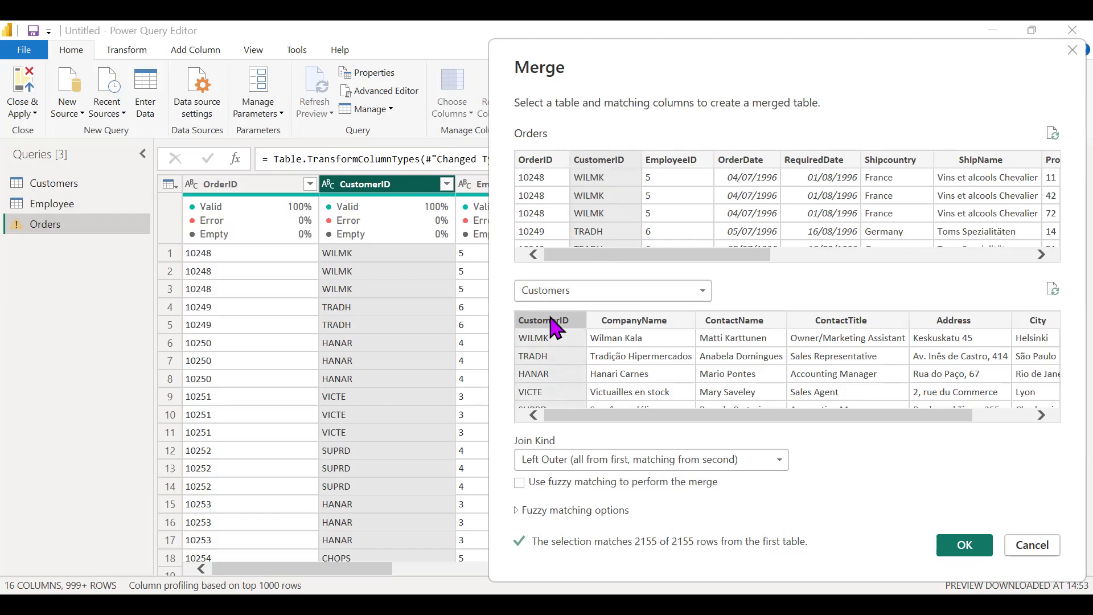
pyautogui.click(627, 325)
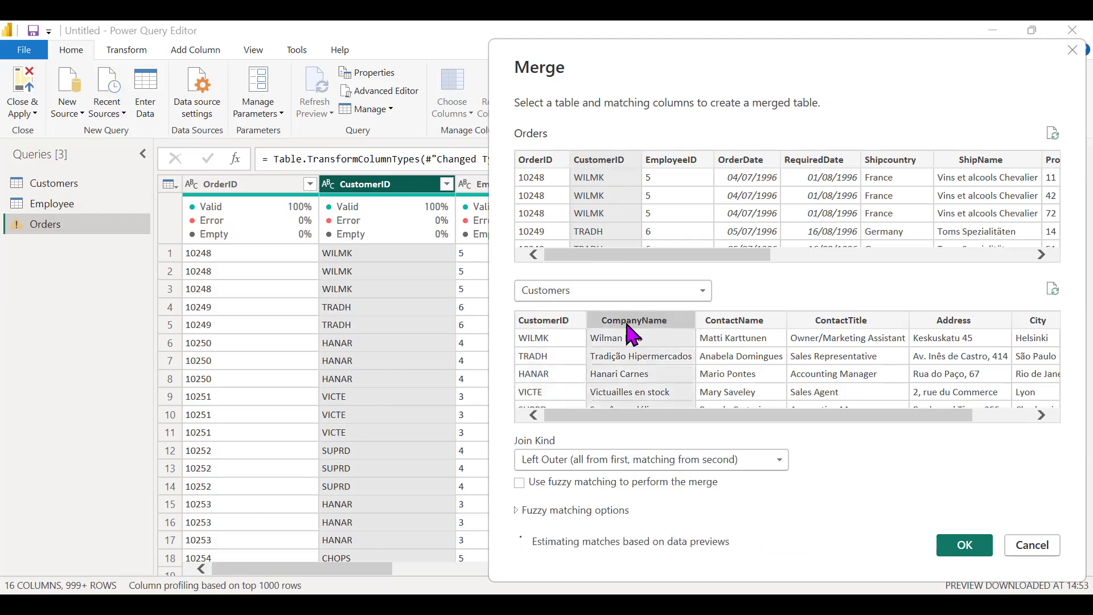
pyautogui.click(560, 322)
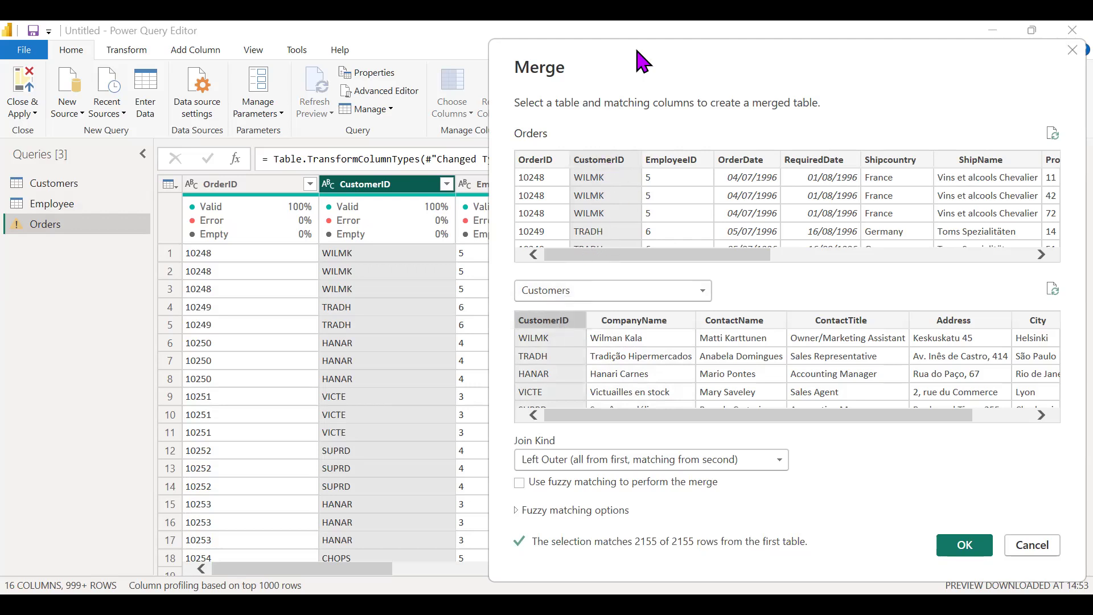
pyautogui.moveTo(715, 68); pyautogui.dragTo(636, 50)
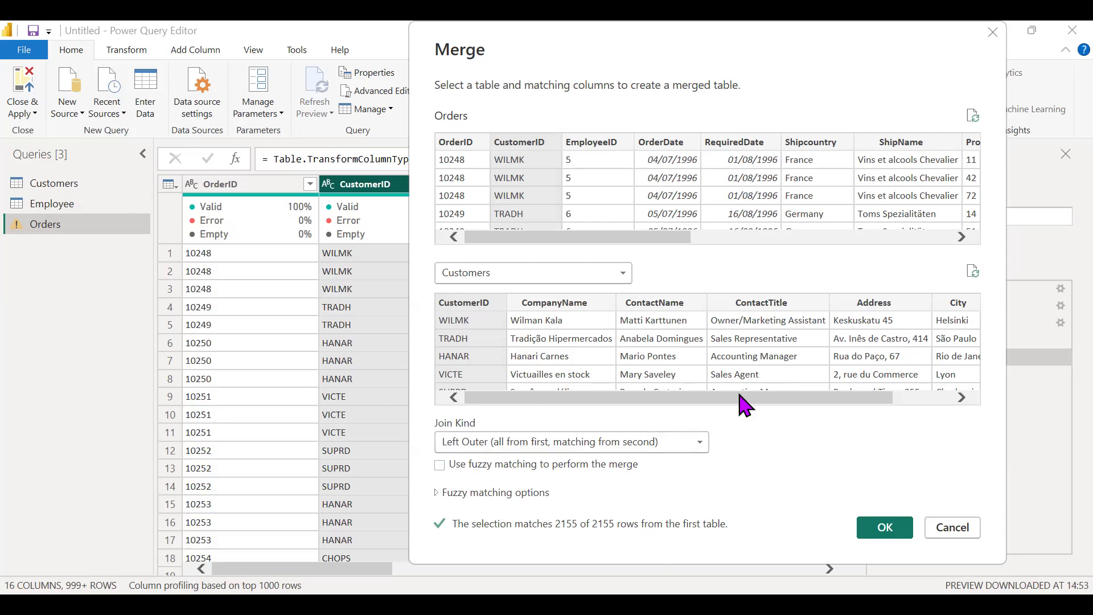
pyautogui.click(885, 527)
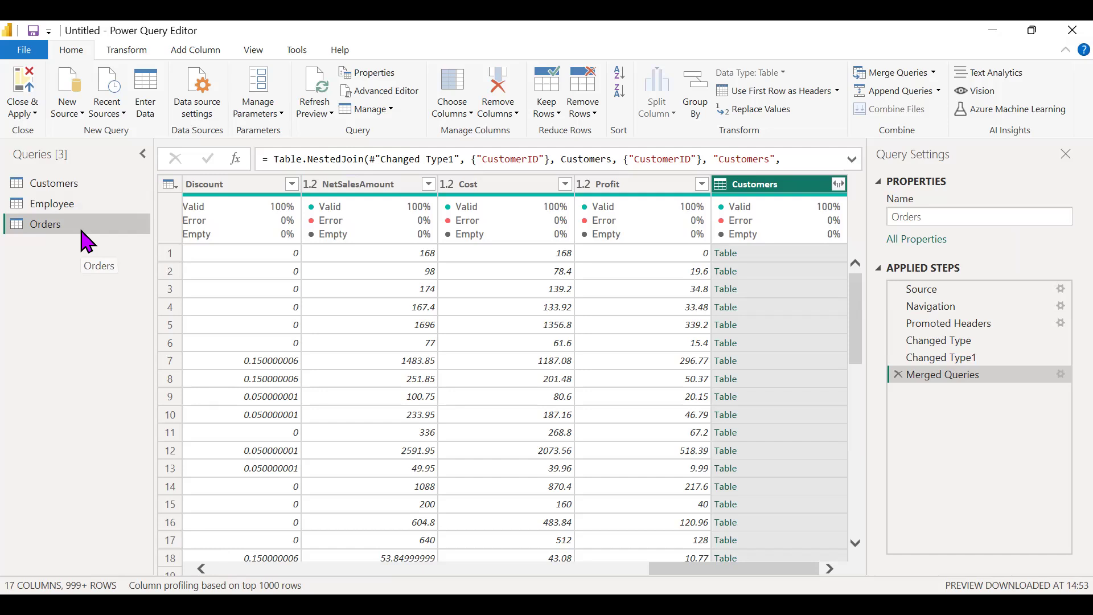
# Step: Check the Customers table and the merged Customers column at the end of the Orders table
pyautogui.click(97, 186)
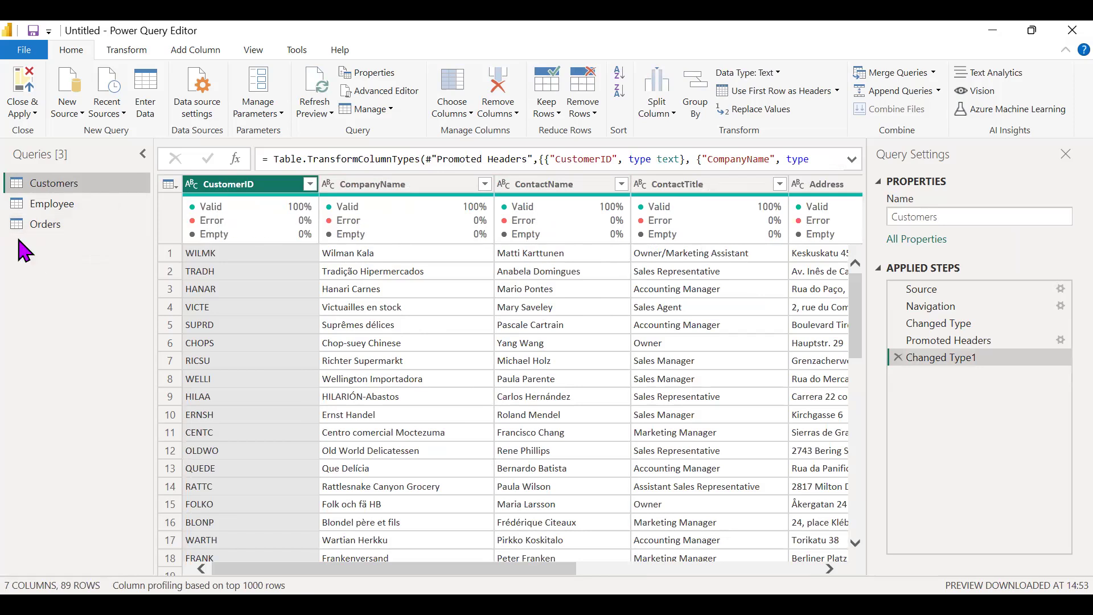
pyautogui.click(36, 223)
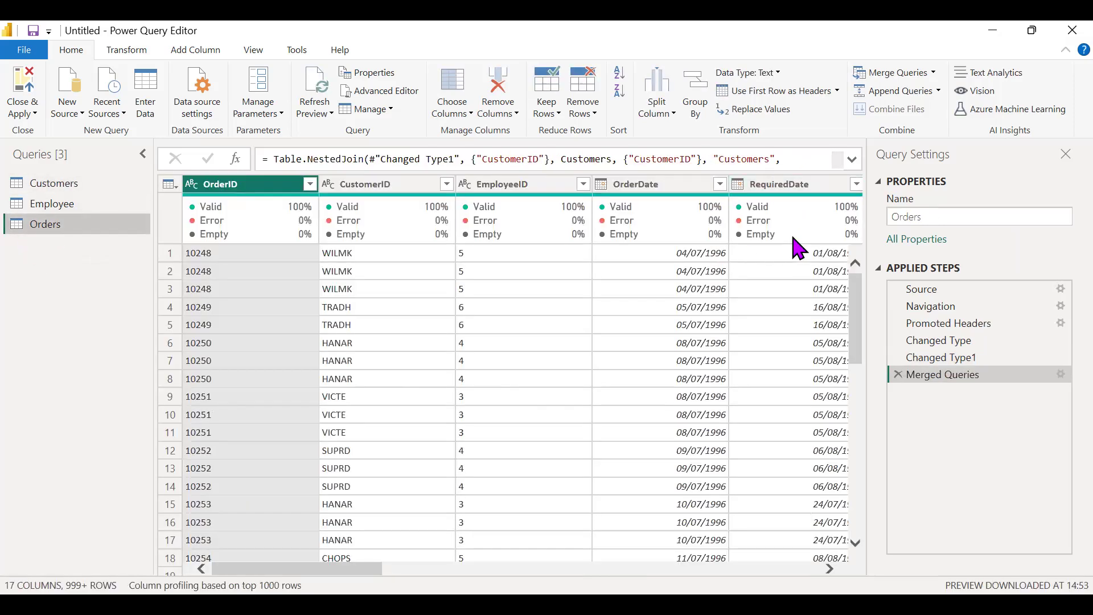
pyautogui.hscroll(10, 800, 333)
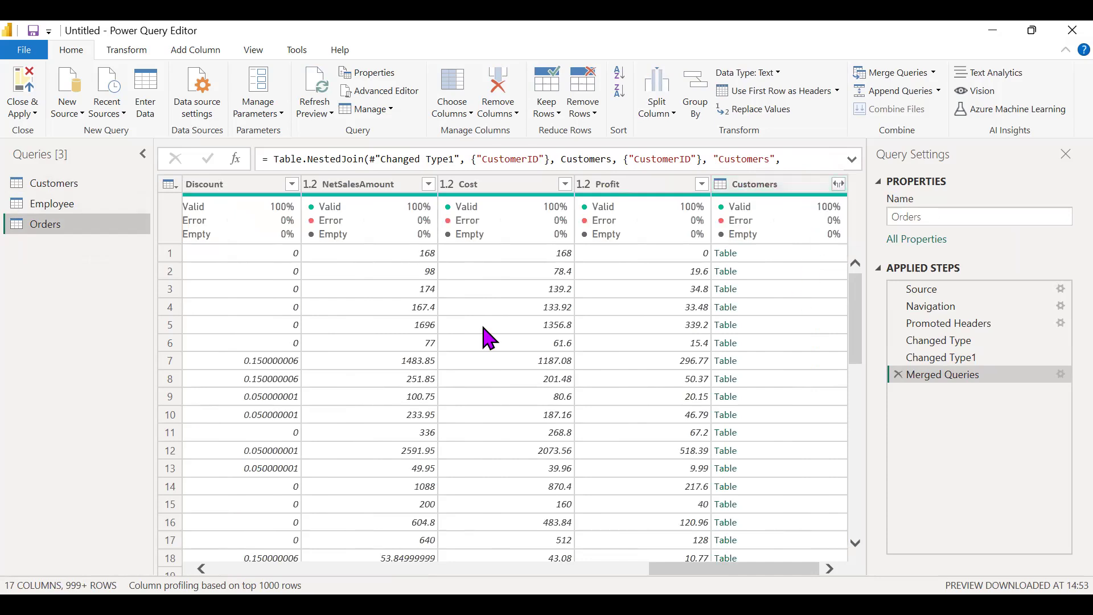
# Step: Compare the CustomerID column in Orders with the CompanyName column in Customers, and return to Orders
pyautogui.hscroll(-10, 486, 336)
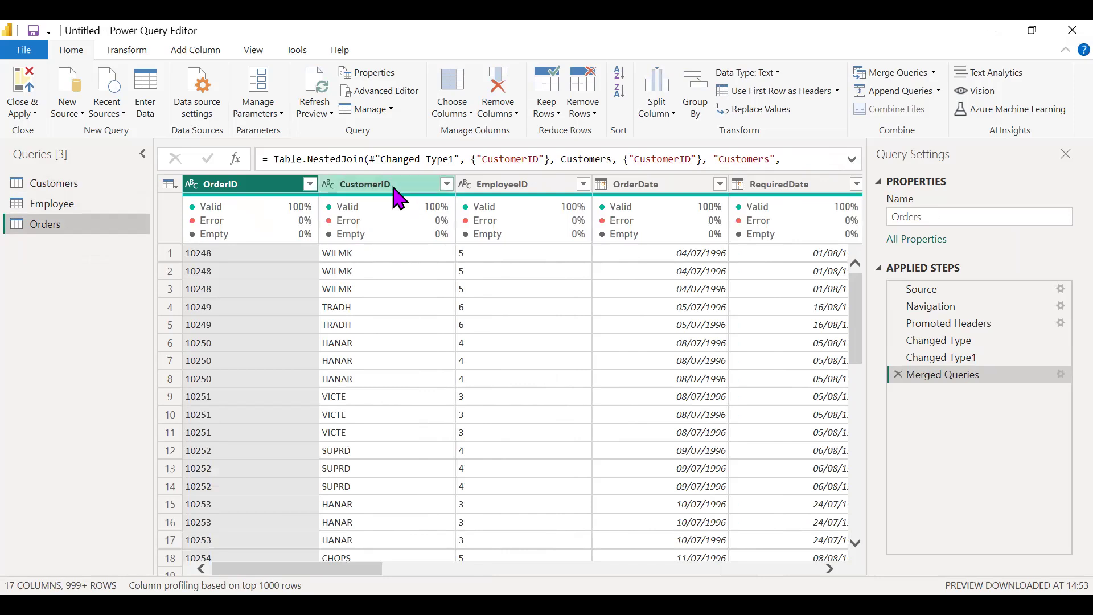
pyautogui.click(108, 182)
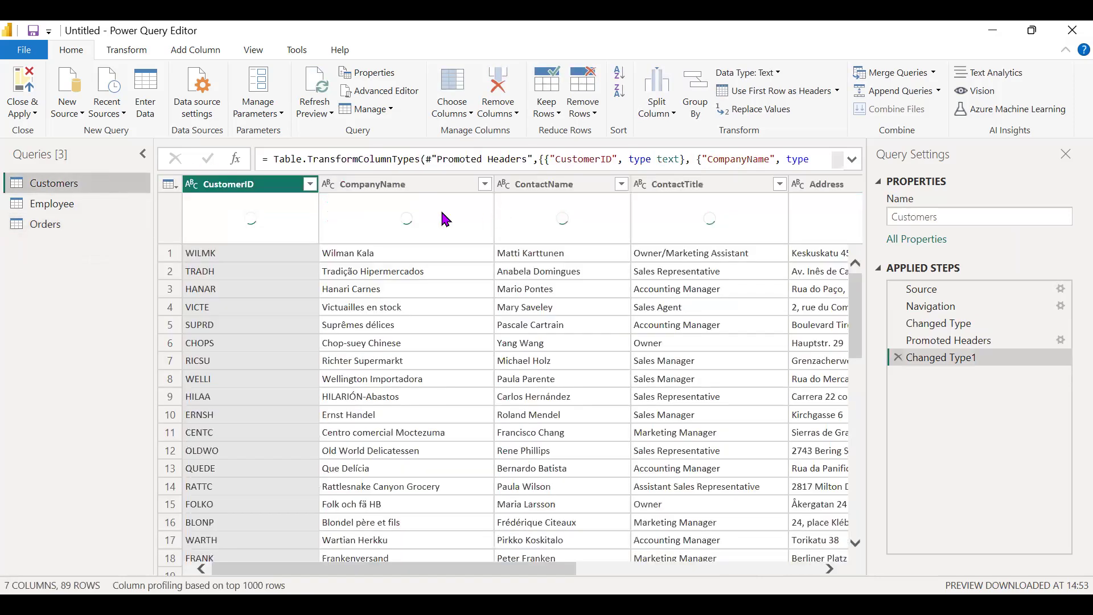
pyautogui.click(369, 185)
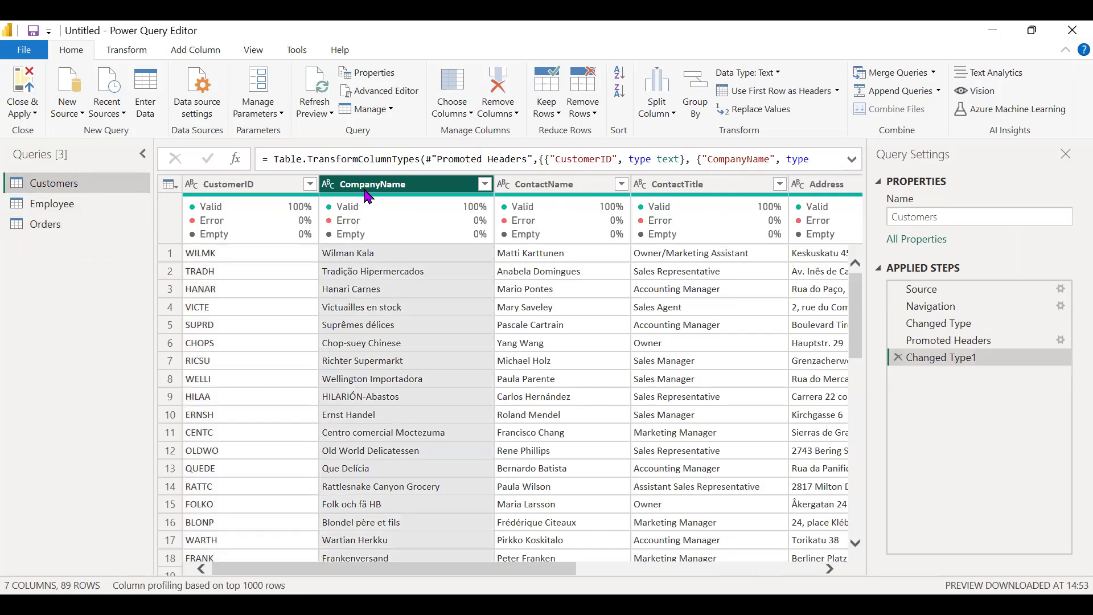
pyautogui.click(65, 224)
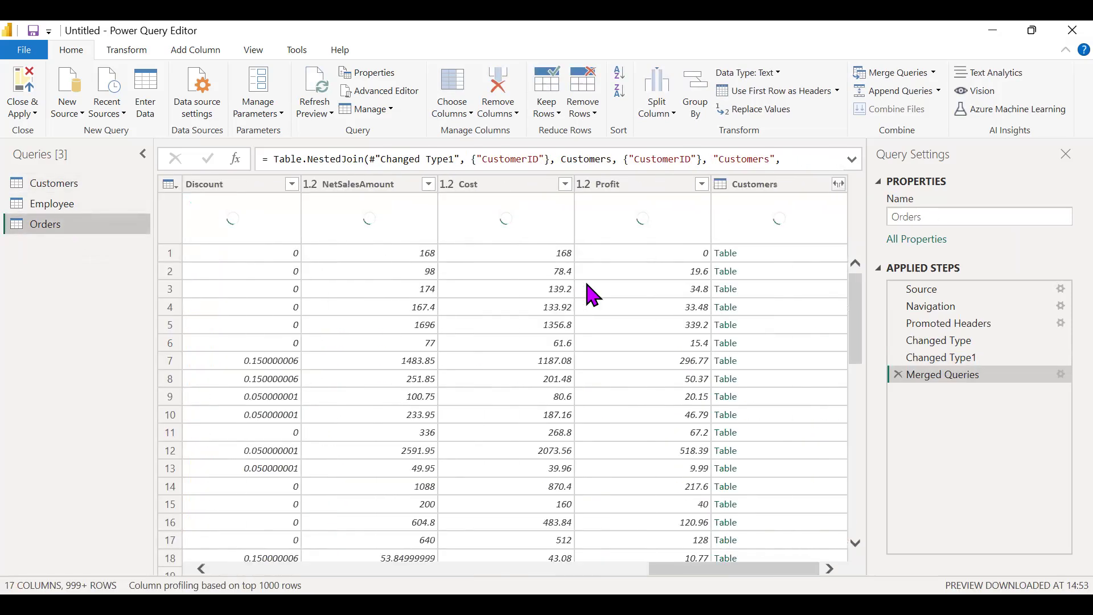
# Step: Expand only CompanyName from the merged Customers column, keeping the original column name as prefix, and move the resulting column directly after CustomerID
pyautogui.click(839, 185)
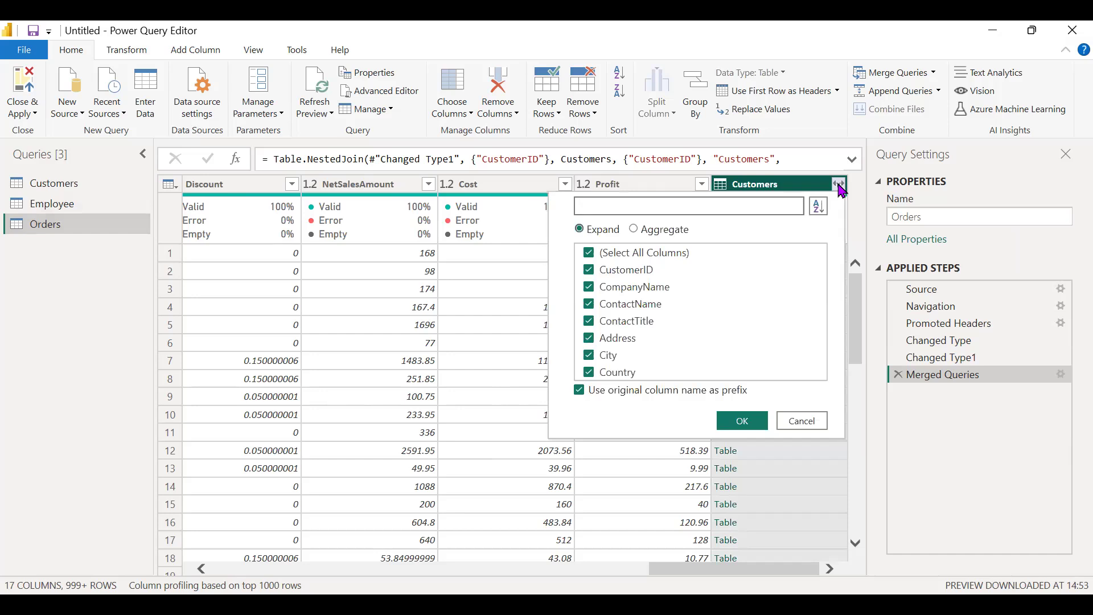
pyautogui.click(580, 391)
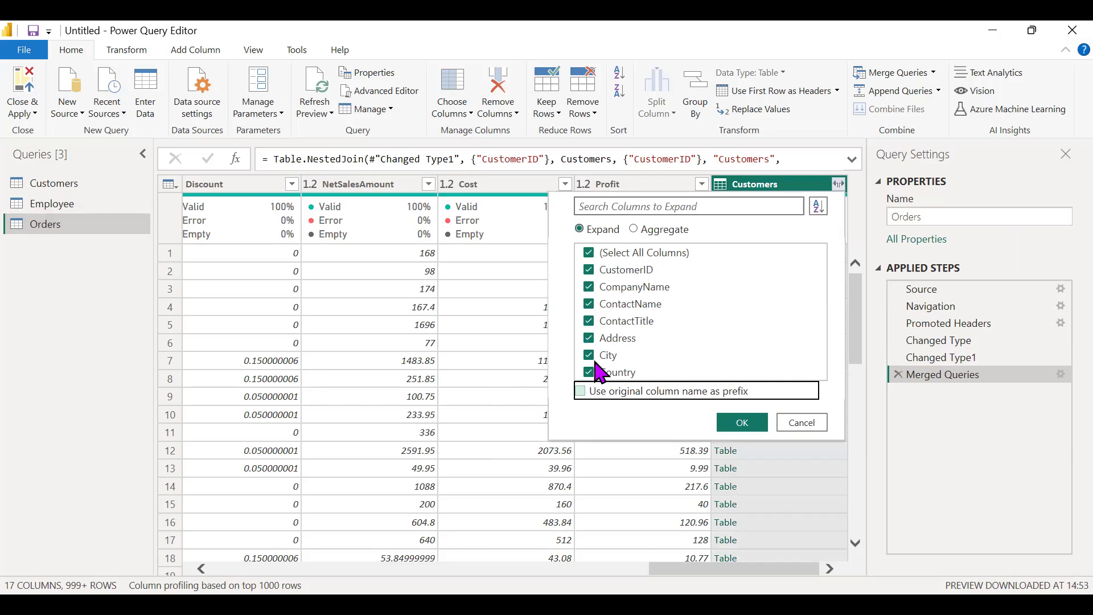
pyautogui.click(586, 395)
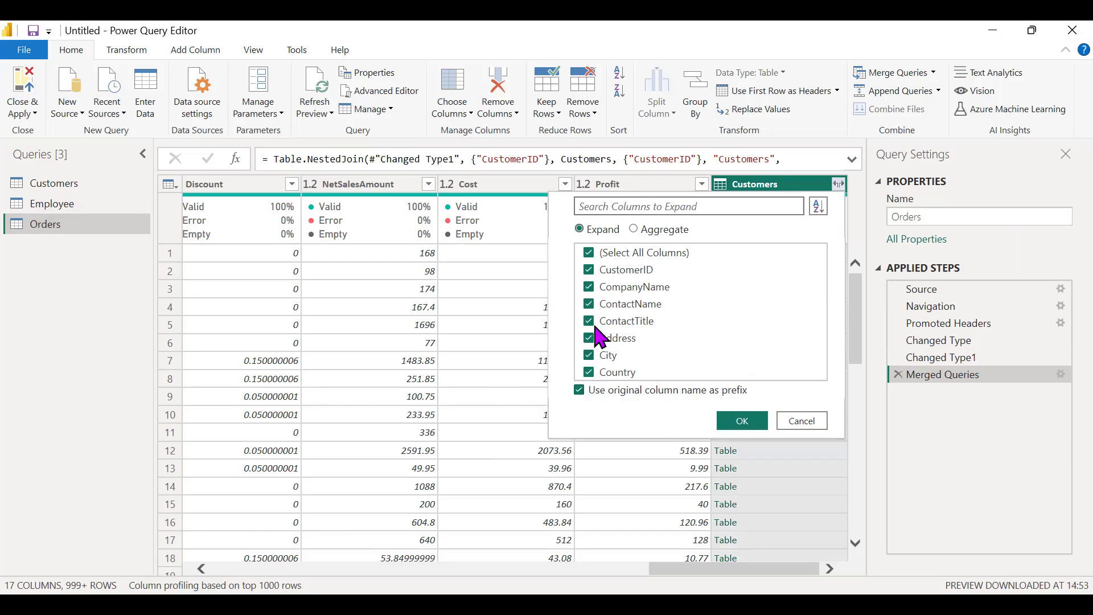
pyautogui.click(591, 254)
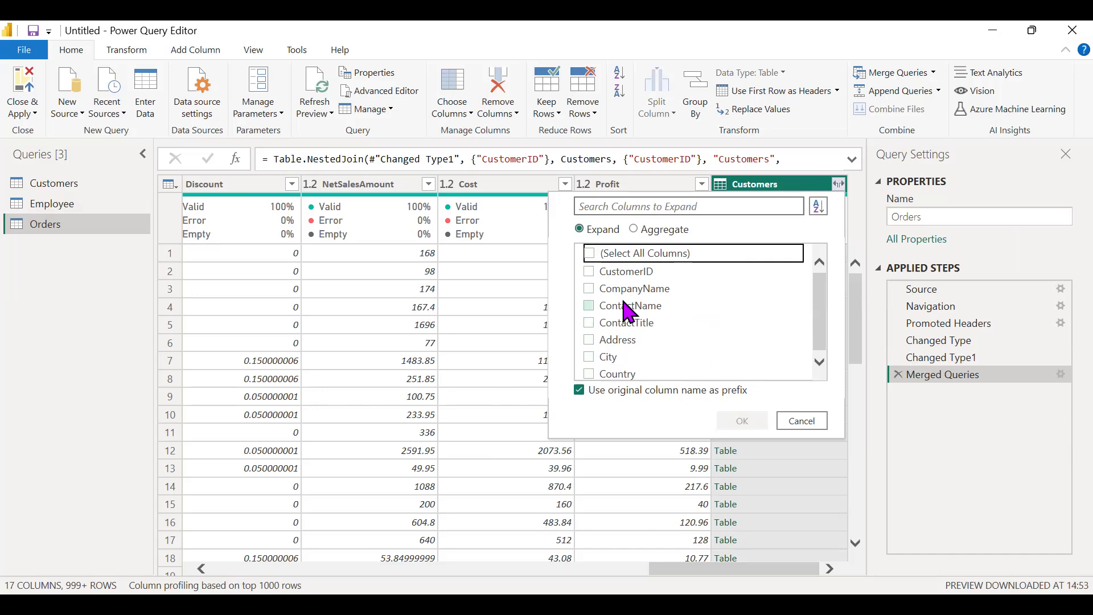
pyautogui.click(607, 289)
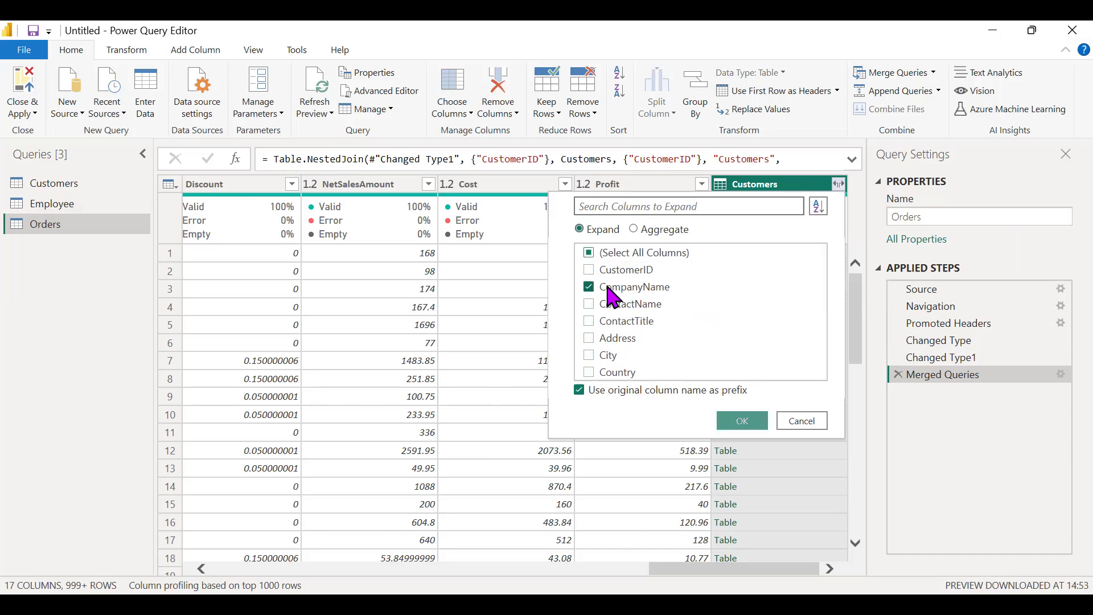
pyautogui.click(740, 422)
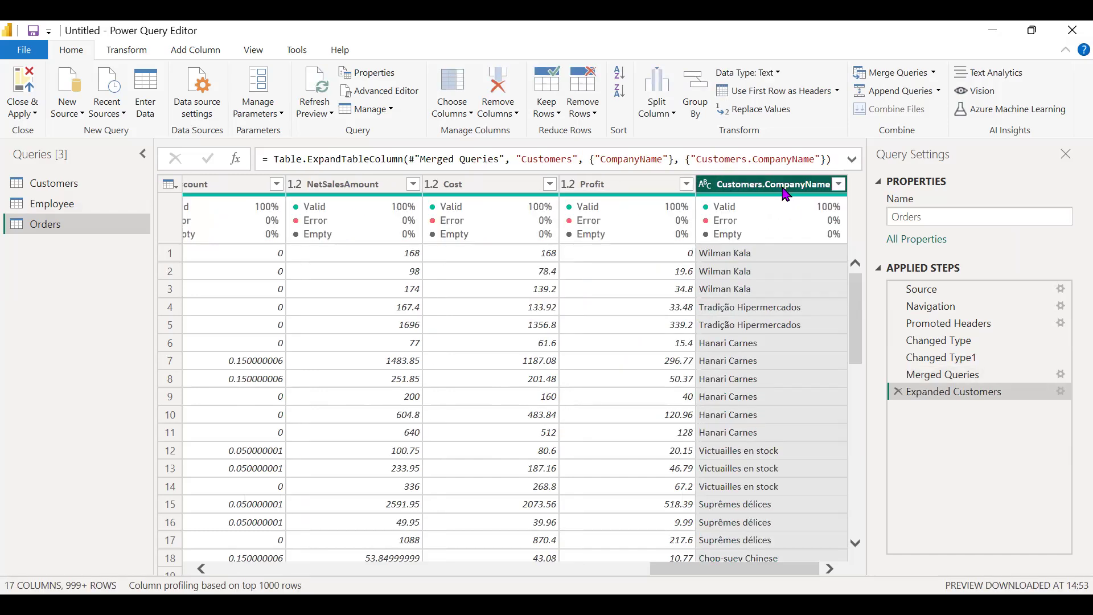
pyautogui.moveTo(785, 195); pyautogui.dragTo(414, 243)
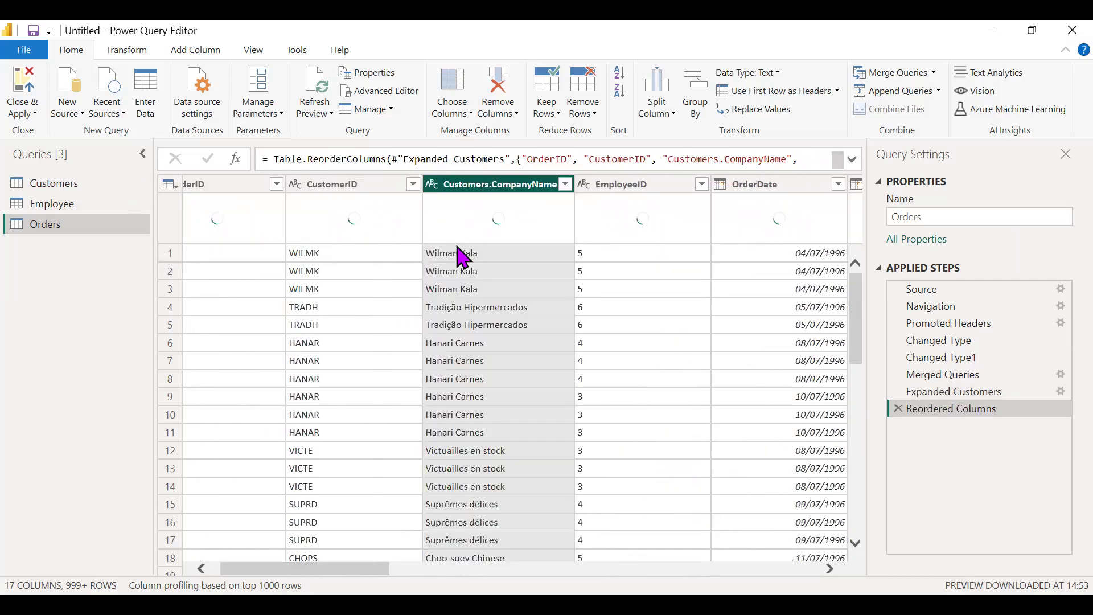
# Step: Check row by row how the CustomerID codes in Orders correspond to the adjacent Customers.CompanyName values
pyautogui.click(370, 191)
pyautogui.click(476, 187)
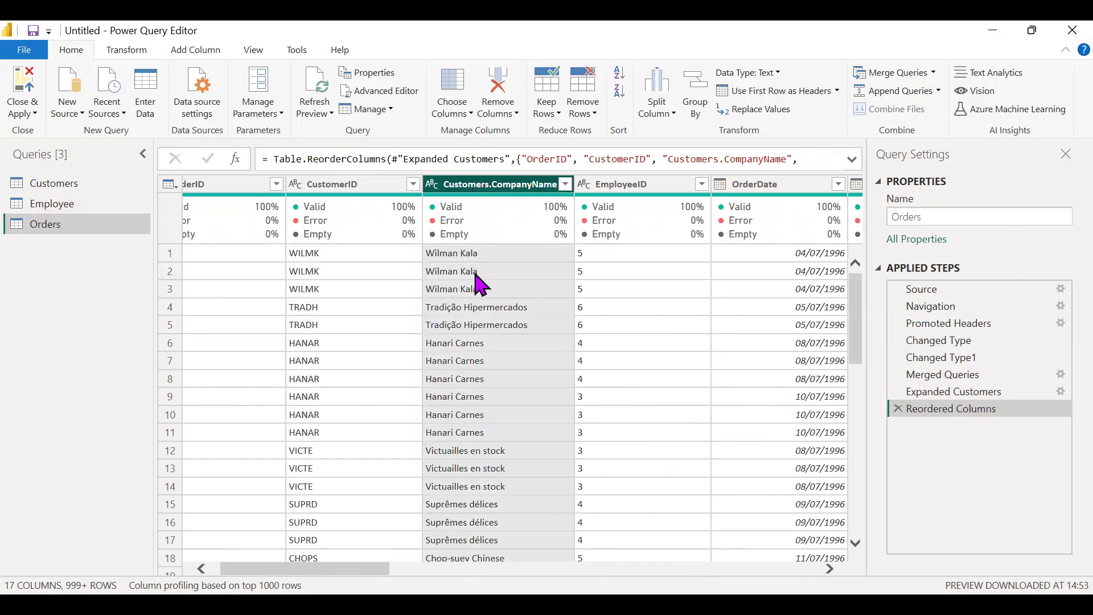
pyautogui.click(382, 256)
pyautogui.click(476, 260)
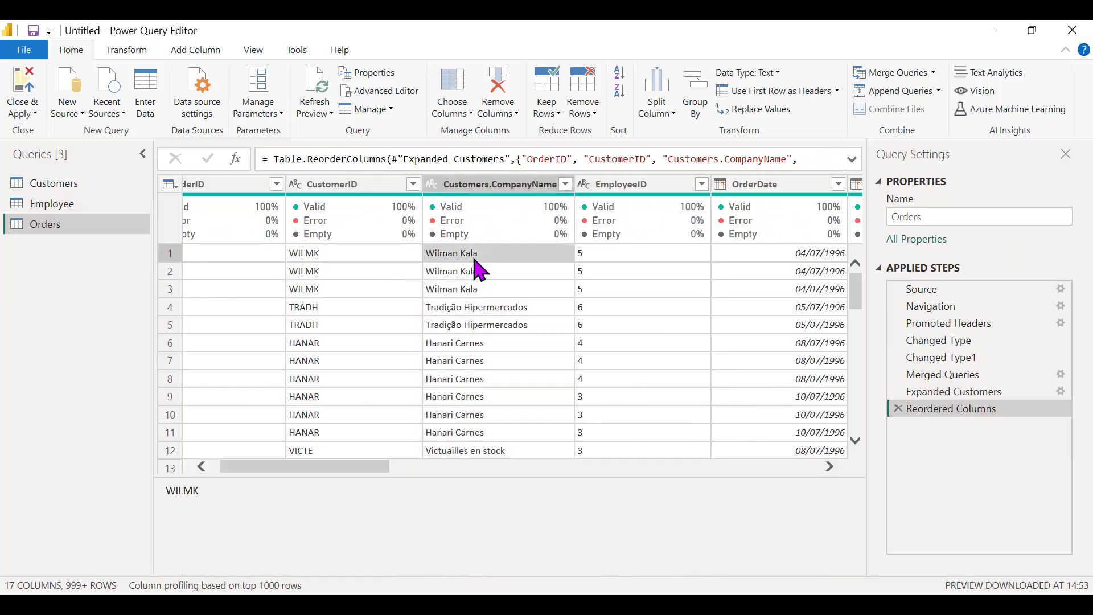
pyautogui.click(390, 309)
pyautogui.click(478, 310)
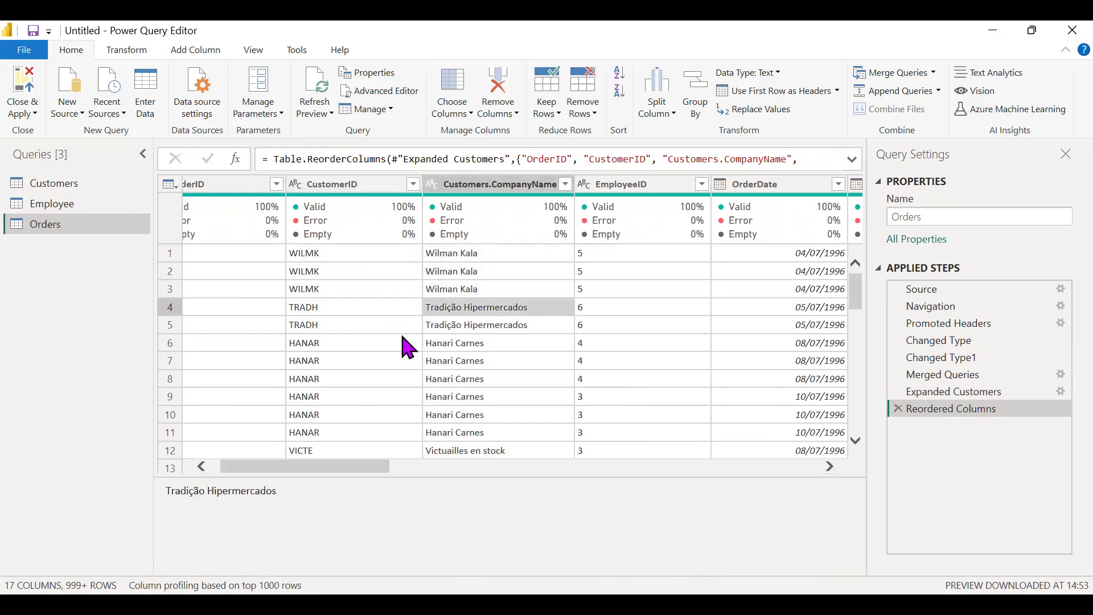
pyautogui.click(481, 348)
pyautogui.scroll(-2, 385, 435)
pyautogui.scroll(-3, 385, 435)
pyautogui.scroll(5, 385, 435)
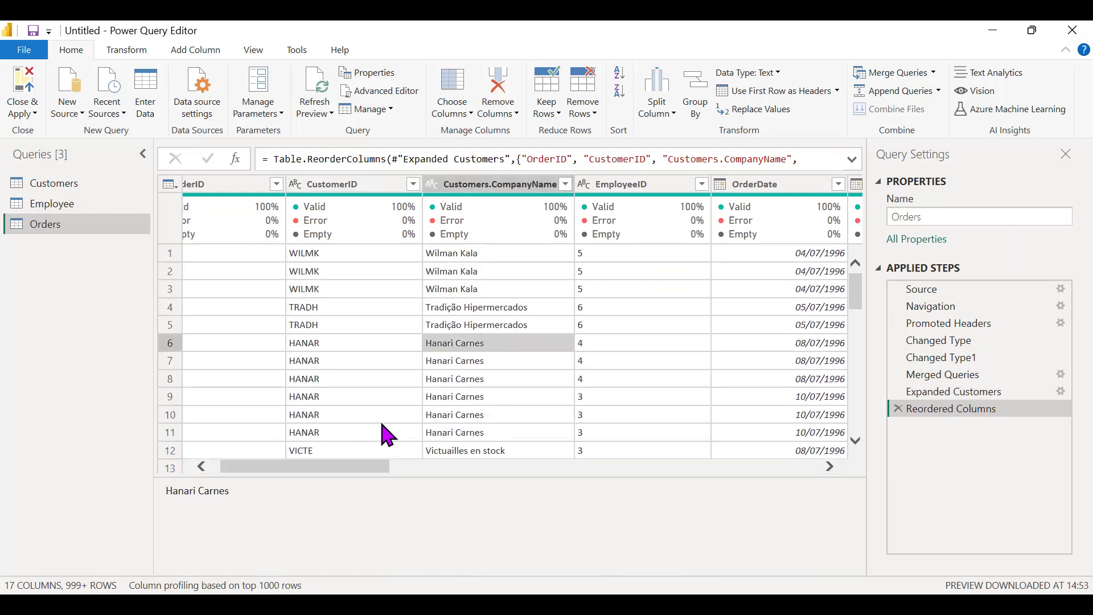
# Step: Remove the CustomerID column from the Orders table
pyautogui.click(364, 201)
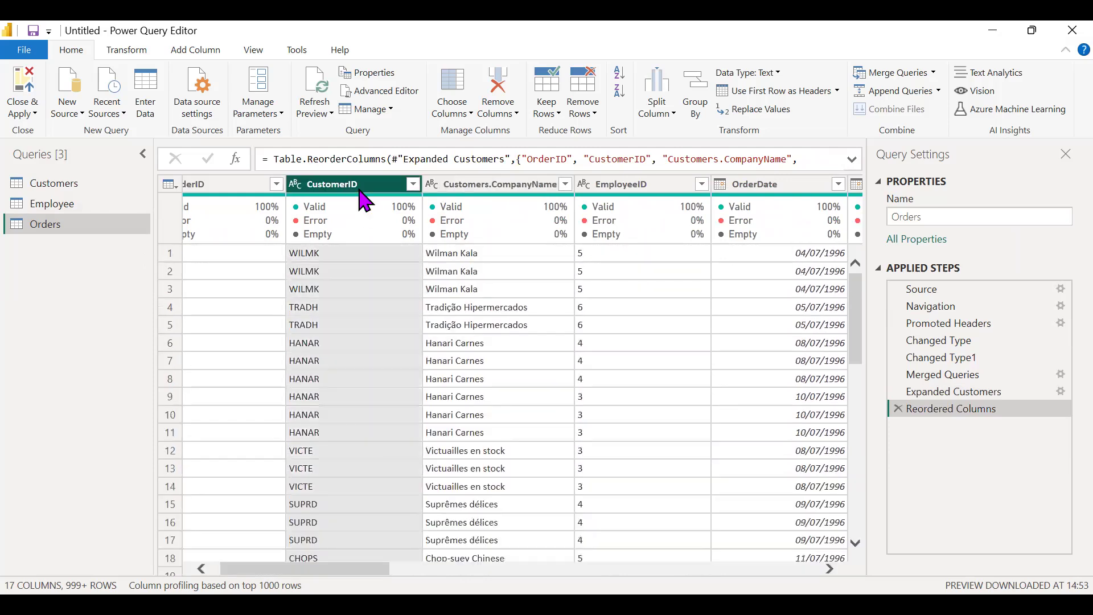
pyautogui.rightClick(364, 200)
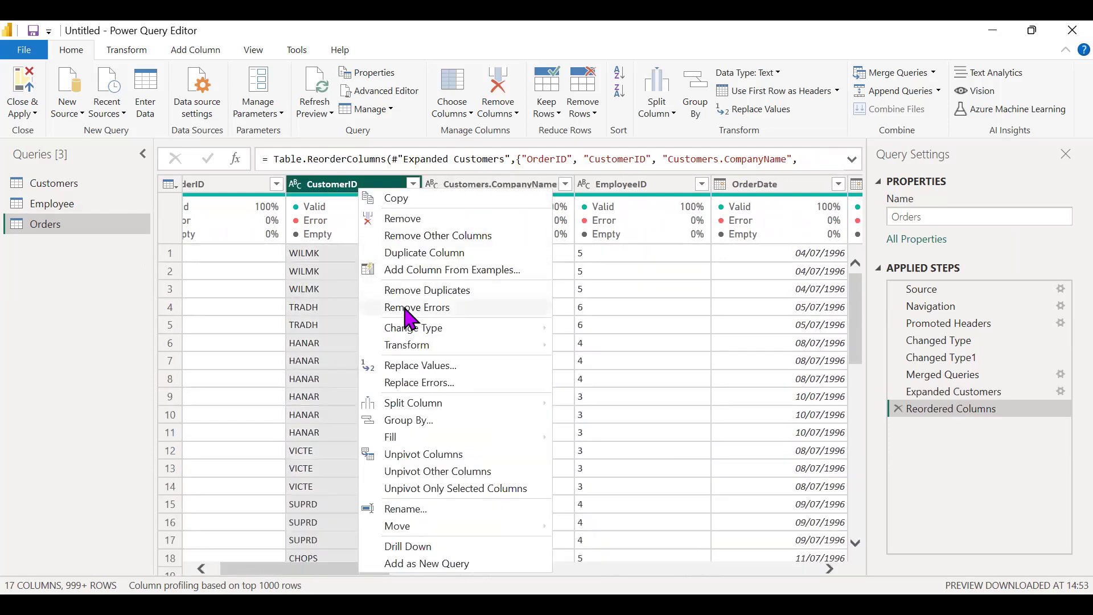
pyautogui.click(429, 221)
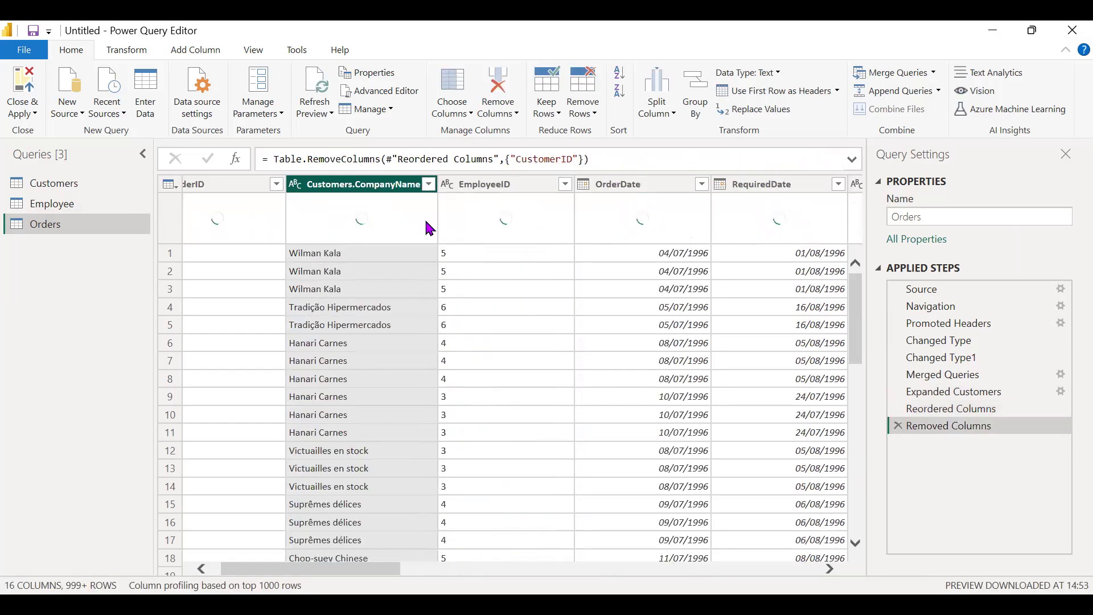
# Step: Rename the Customers.CompanyName column in Orders as CustomerName
pyautogui.doubleClick(372, 183)
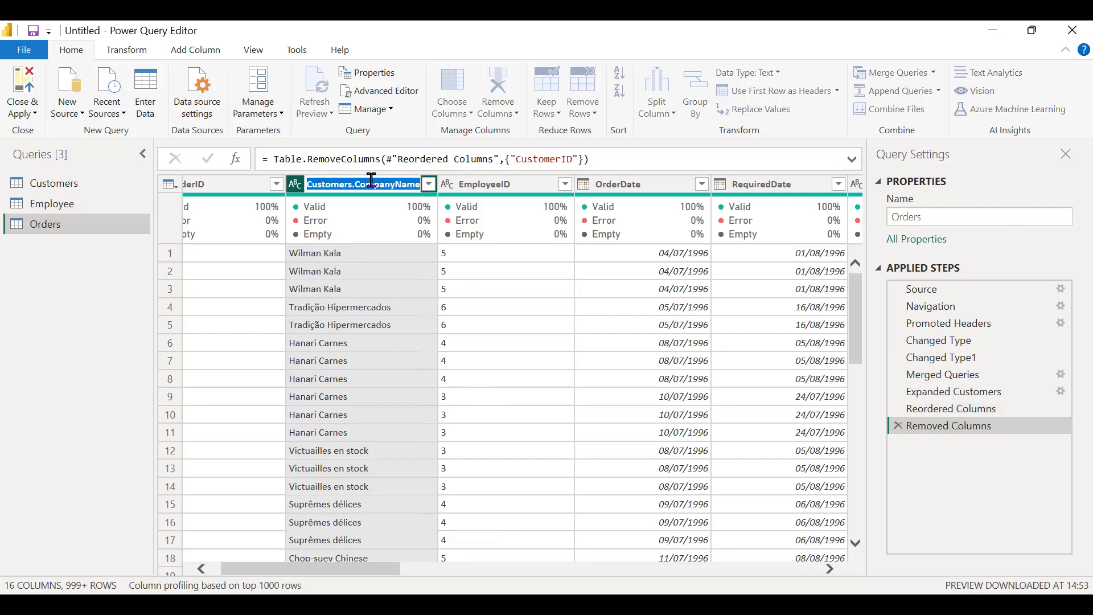
pyautogui.write('Customer')
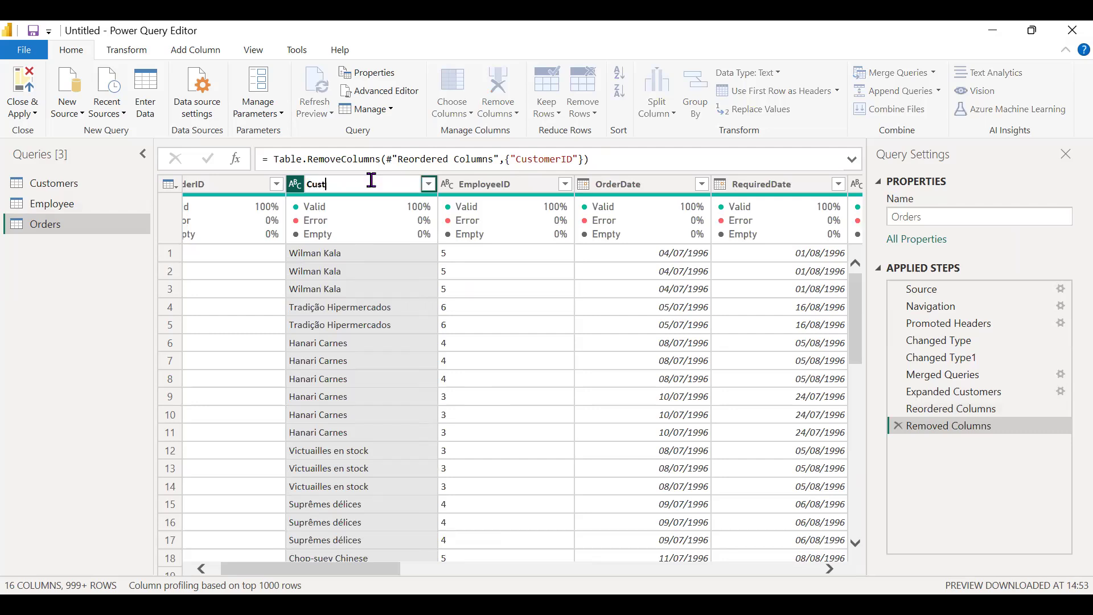
pyautogui.press('BackSpace')
pyautogui.write('Name')
pyautogui.press('Return')
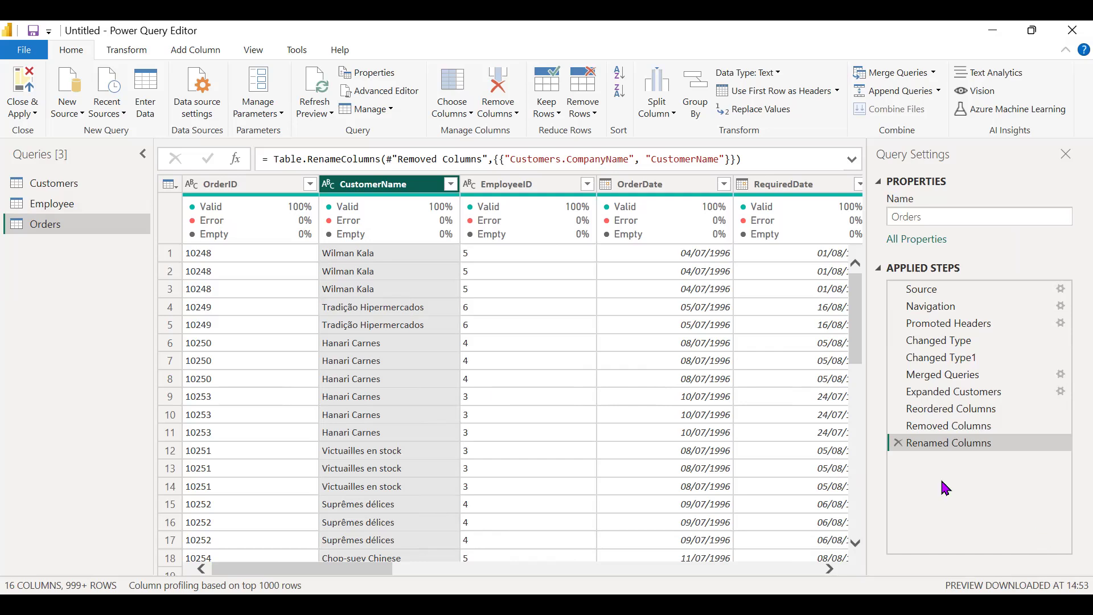
# Step: Delete the Renamed Columns, Removed Columns, Reordered Columns, Expanded Customers and Merged Queries applied steps from the Orders query
pyautogui.click(899, 443)
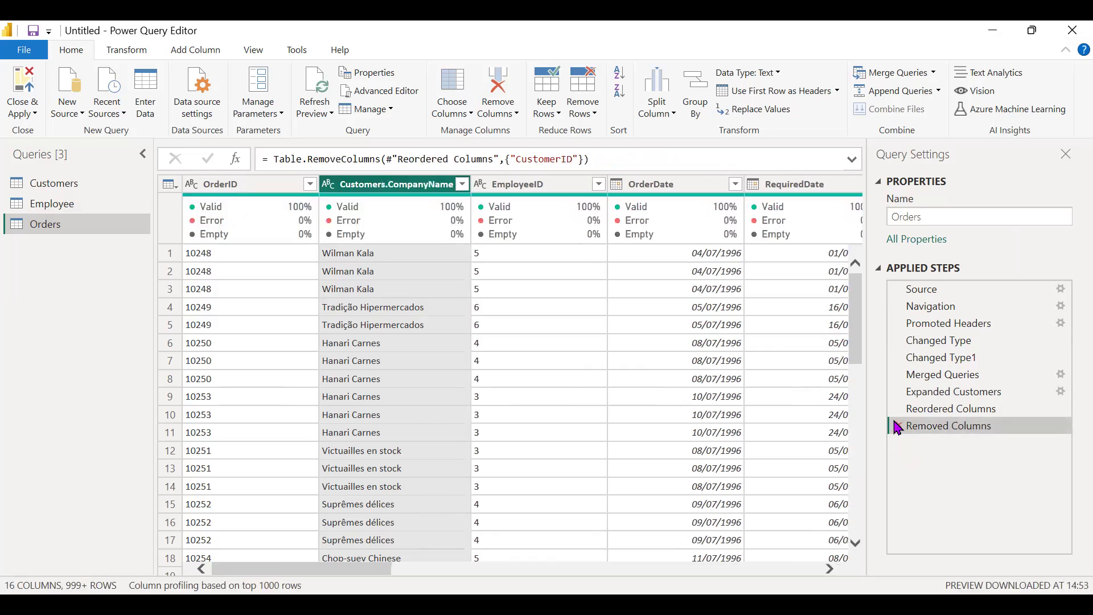
pyautogui.click(899, 426)
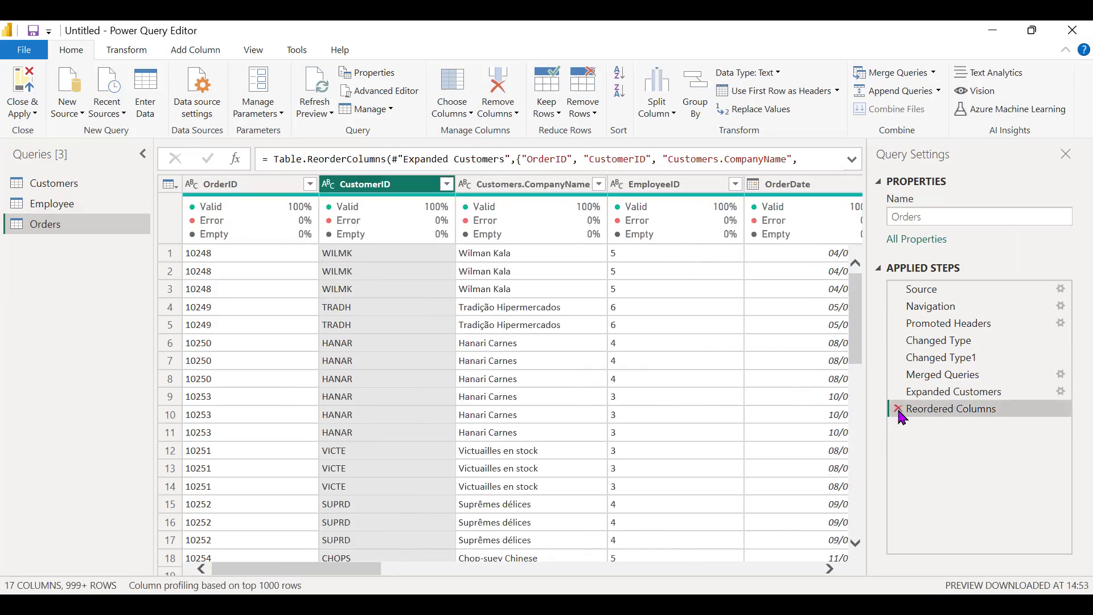
pyautogui.click(899, 410)
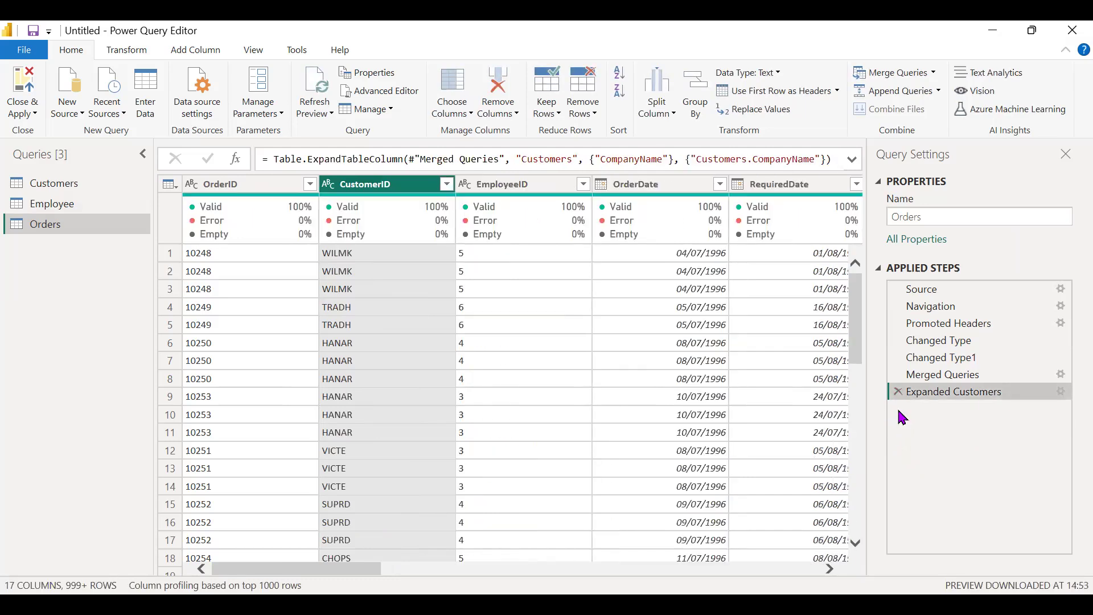
pyautogui.click(897, 392)
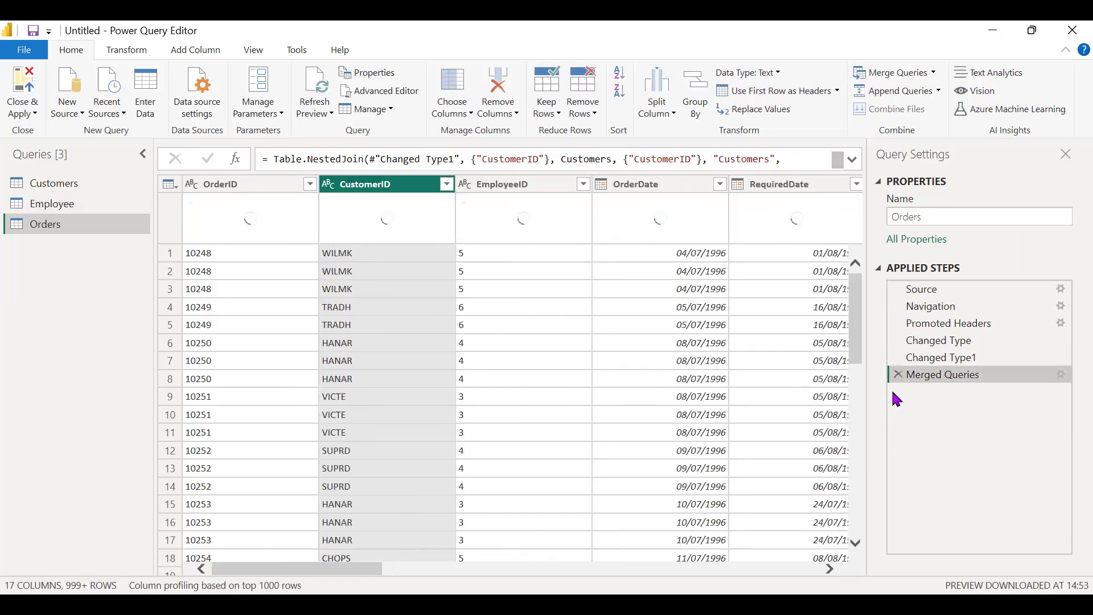
pyautogui.hscroll(10, 801, 386)
pyautogui.hscroll(5, 801, 386)
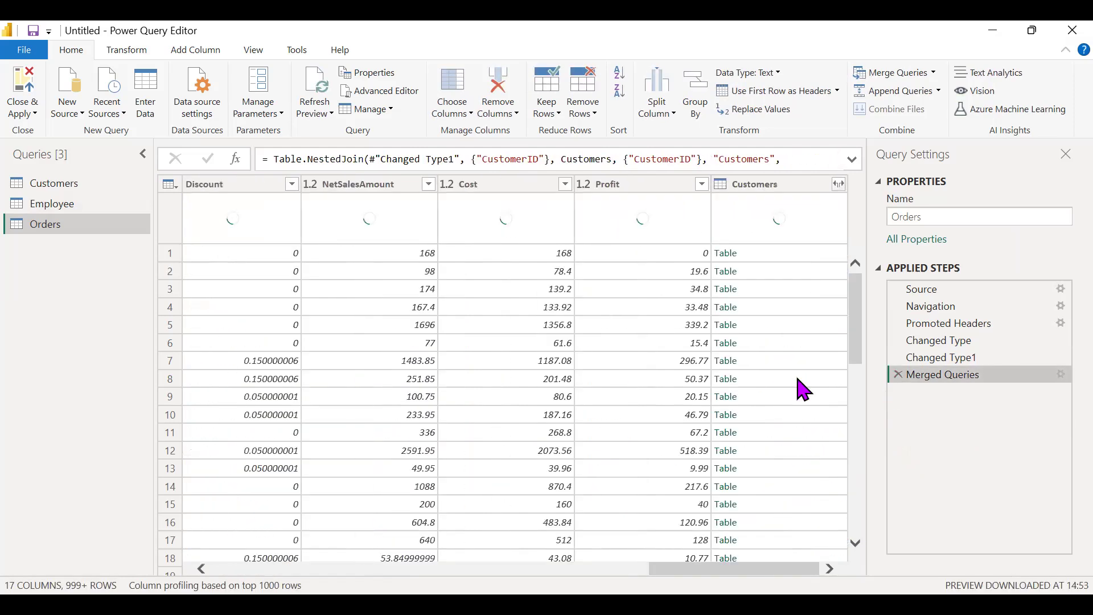
pyautogui.click(898, 374)
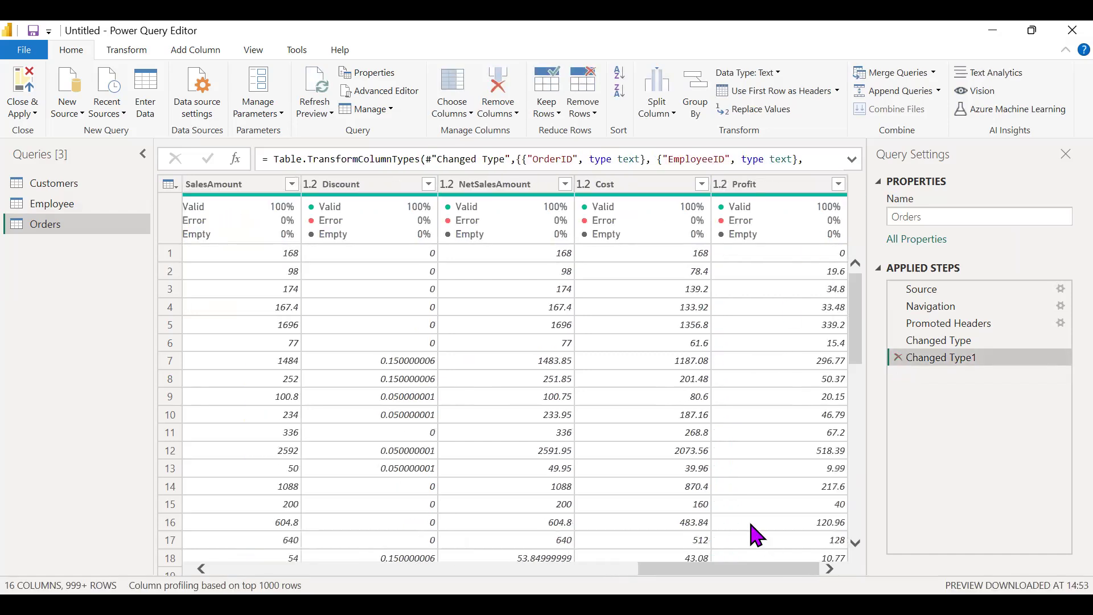
# Step: Examine the CustomerID codes in the Orders table, such as WILMK, VICTE and CHOPS
pyautogui.hscroll(-10, 701, 515)
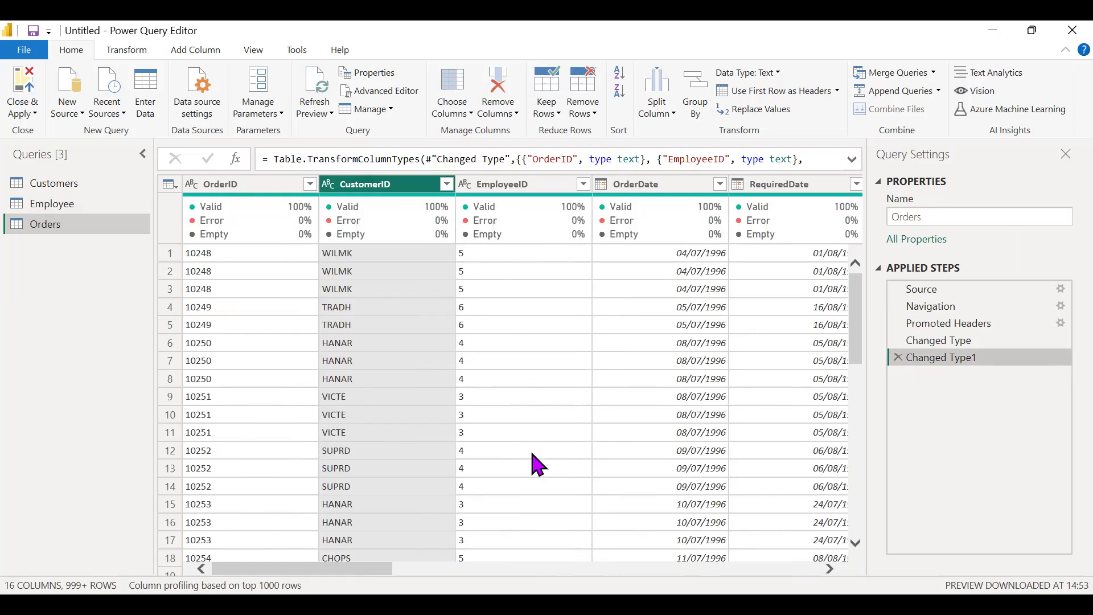
pyautogui.click(363, 258)
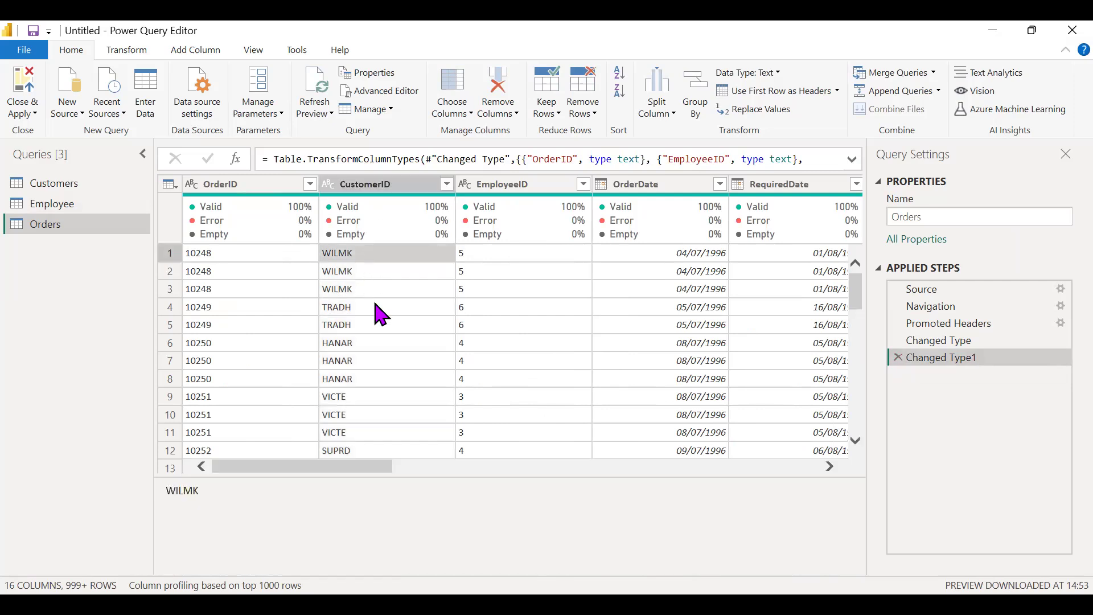
pyautogui.click(352, 415)
pyautogui.scroll(-2, 352, 421)
pyautogui.hscroll(1, 352, 420)
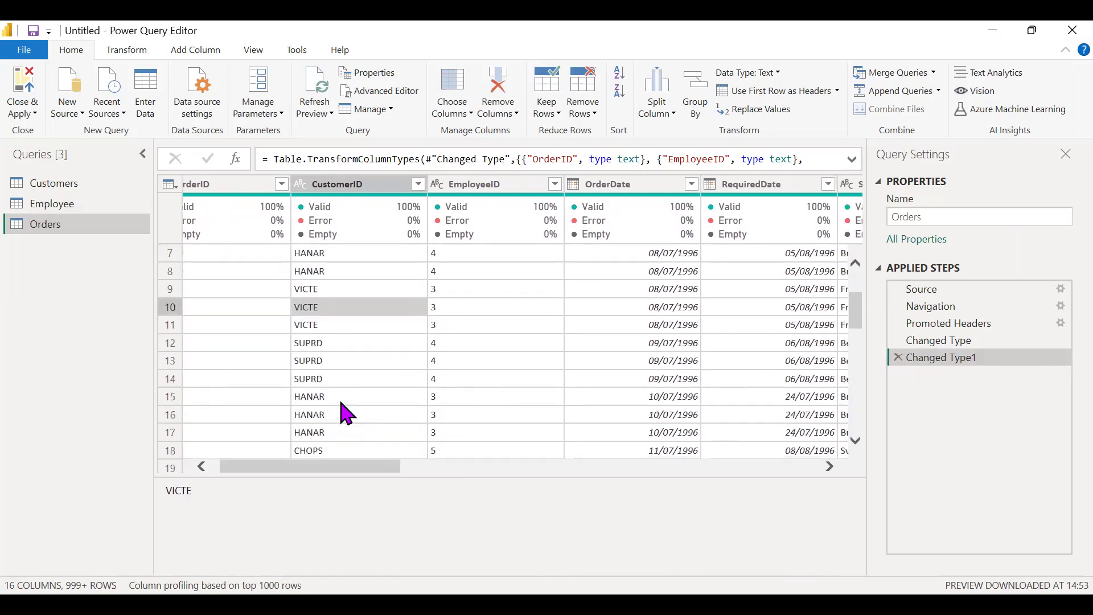
pyautogui.scroll(-1, 319, 408)
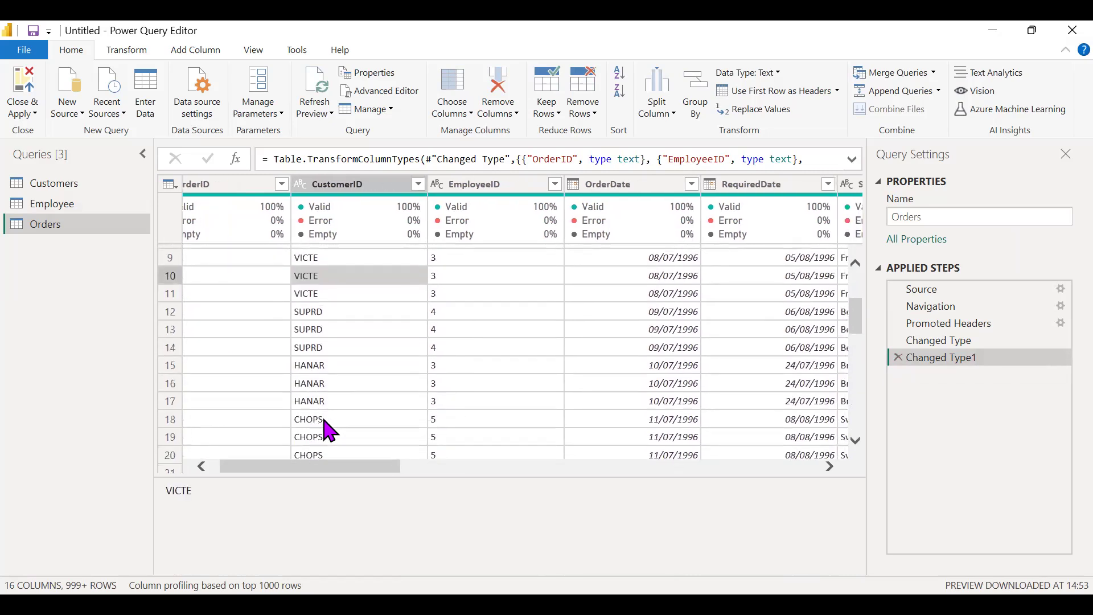
pyautogui.click(325, 420)
# Step: Look up the WILMK, VICTE and CHOPS codes in the Customers table against their CompanyName values
pyautogui.click(91, 190)
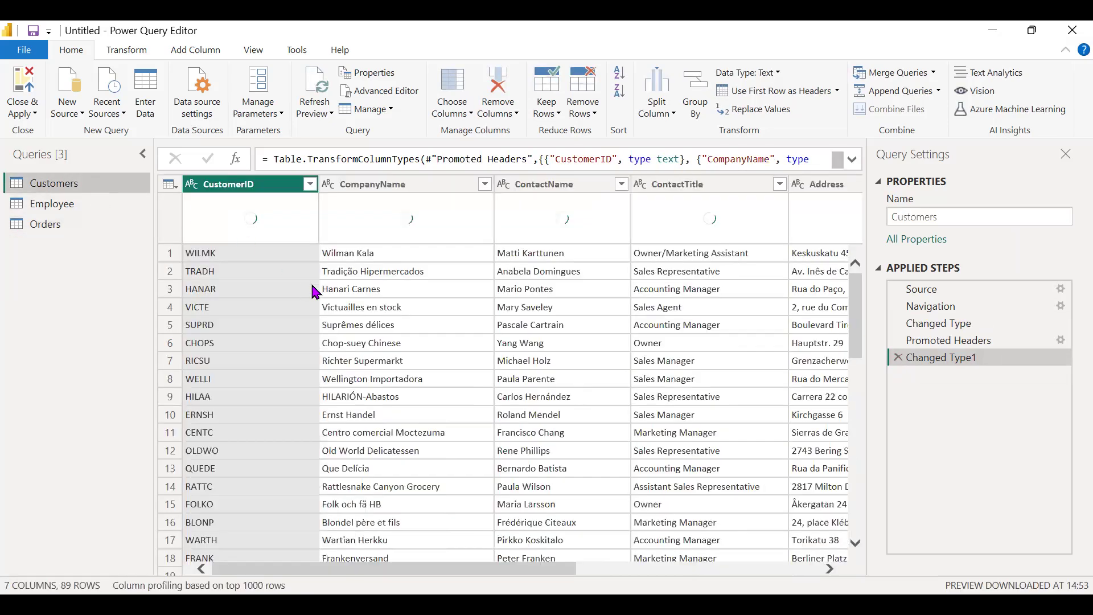
pyautogui.click(267, 258)
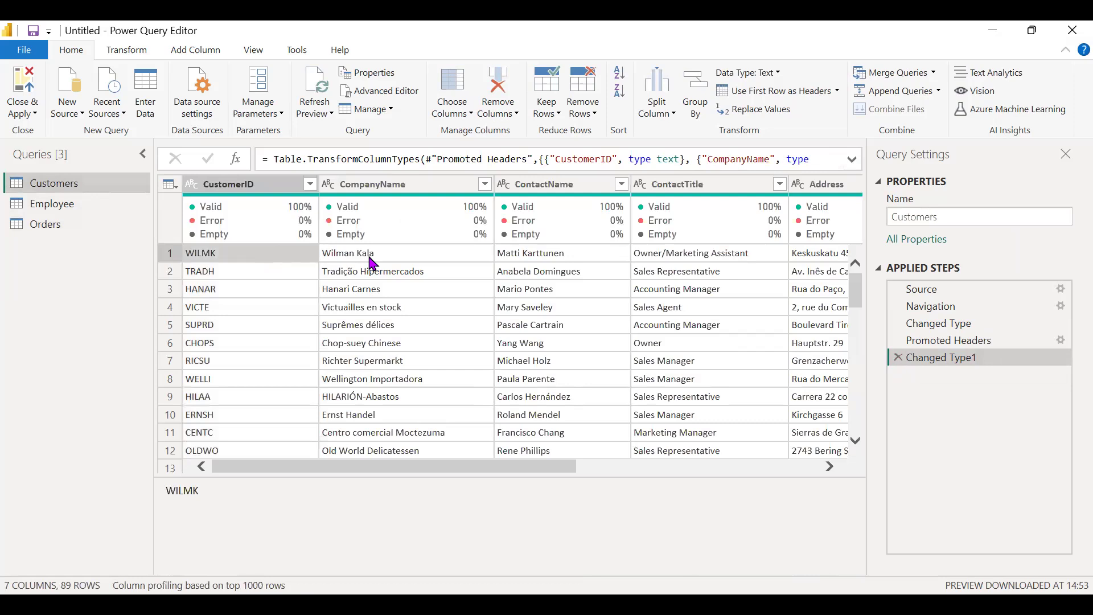
pyautogui.click(280, 306)
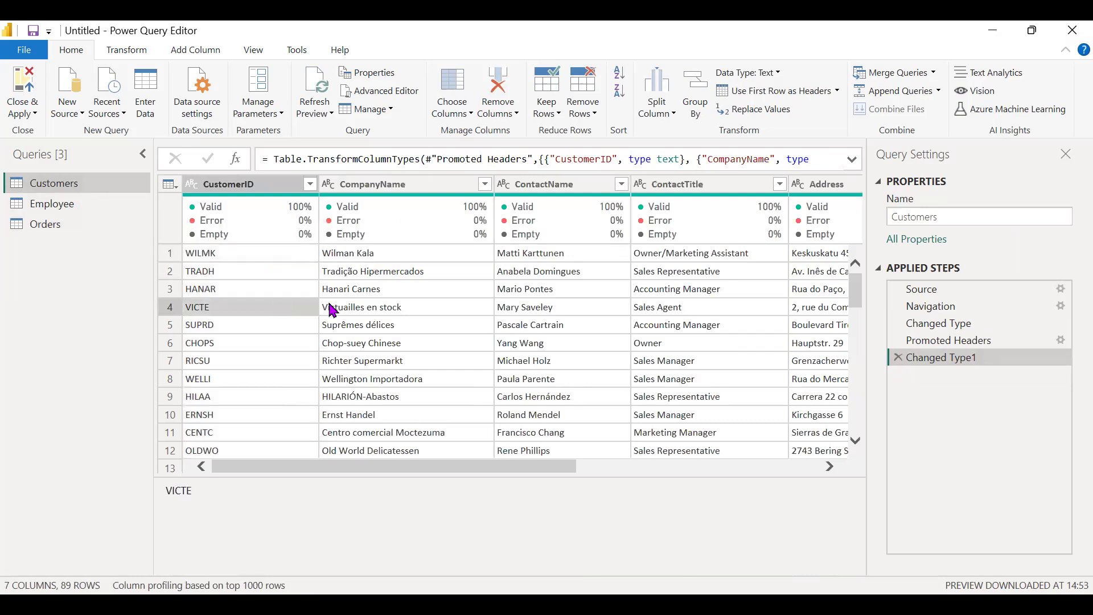
pyautogui.click(365, 313)
pyautogui.click(288, 344)
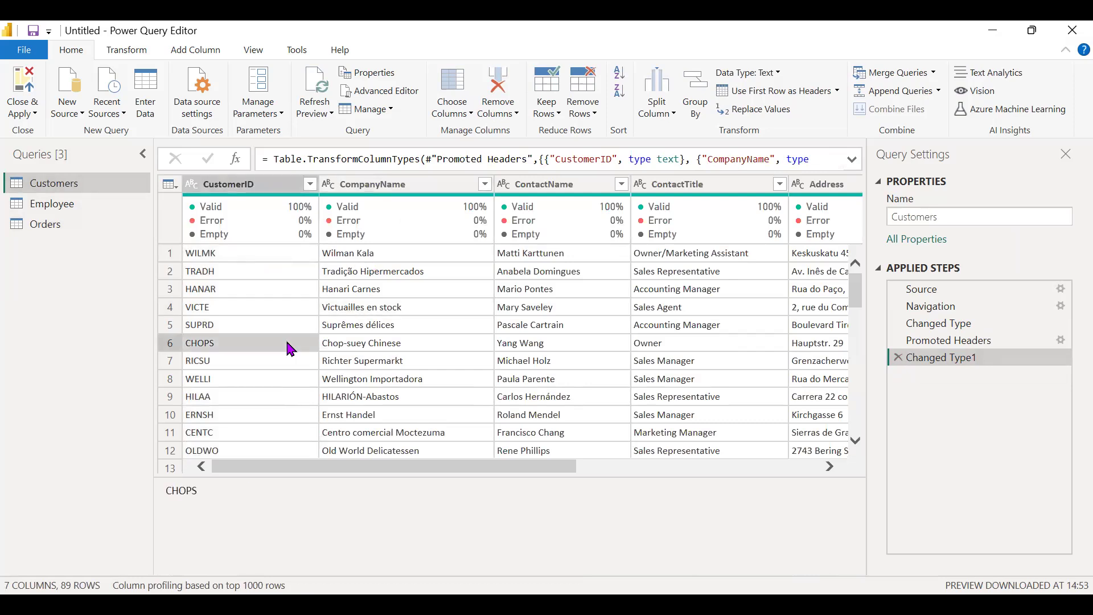
# Step: Look up the company names for the CHOPS and WELLI customer codes in the Customers table
pyautogui.click(400, 347)
pyautogui.click(268, 380)
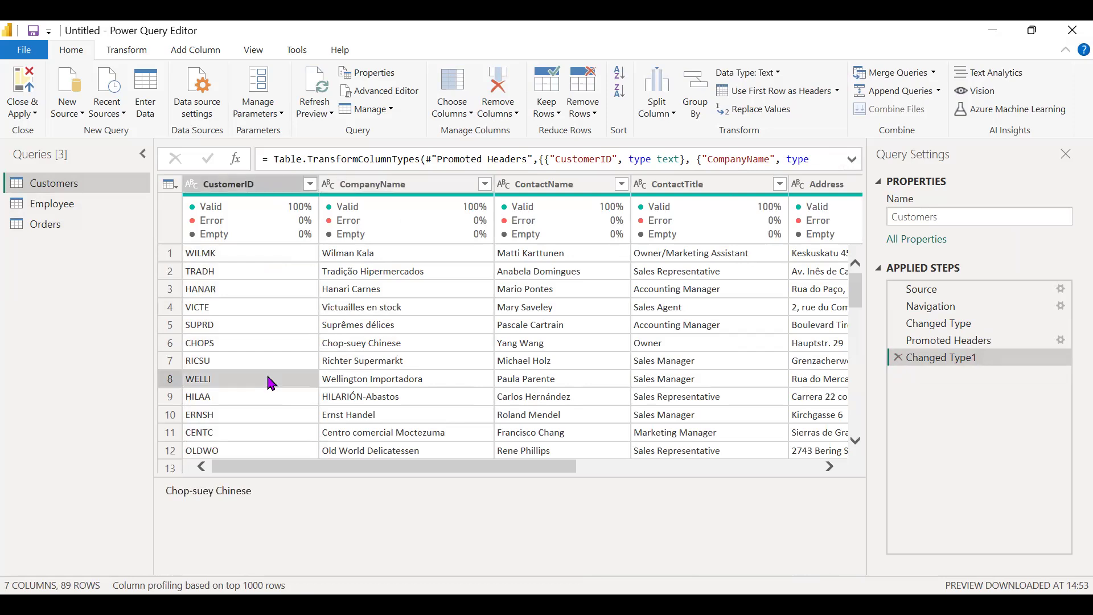
pyautogui.click(351, 381)
# Step: Examine the repeated WILMK and TRADH codes in the CustomerID column of the Orders table
pyautogui.click(98, 227)
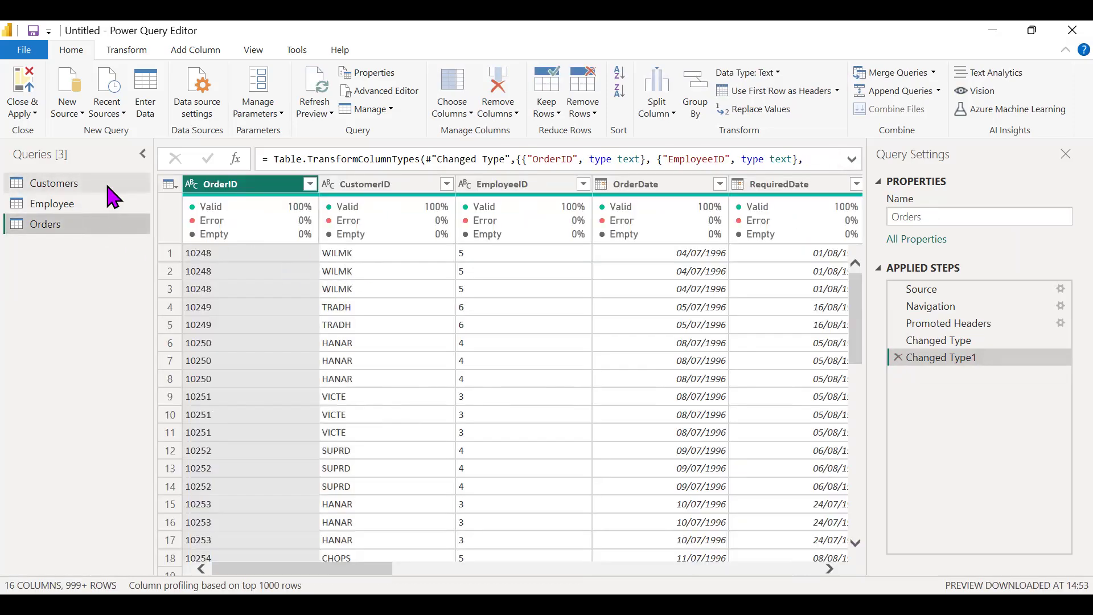
pyautogui.click(370, 186)
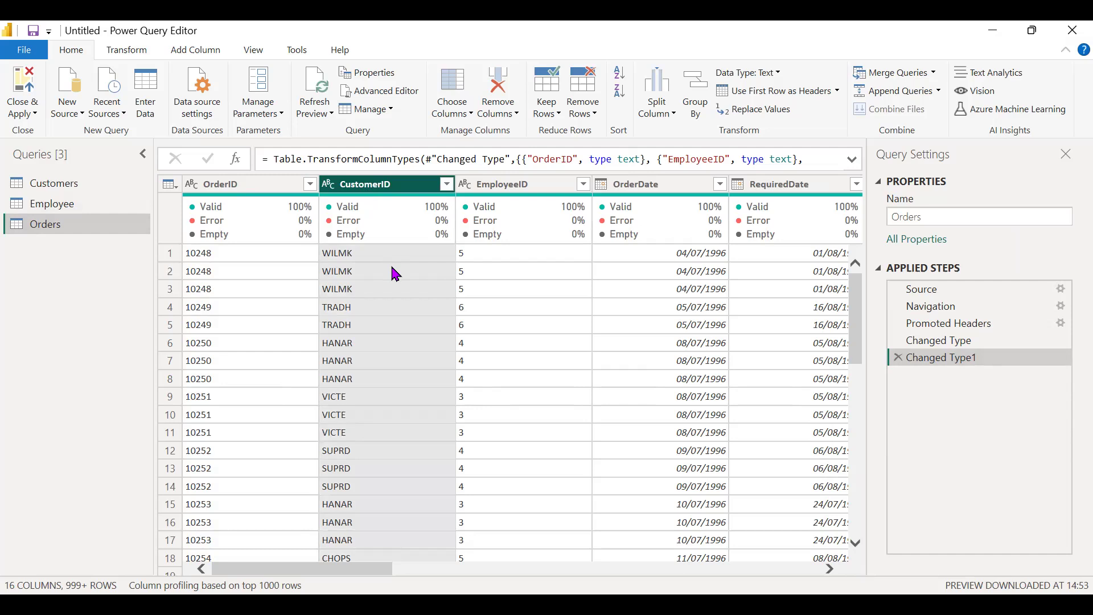
pyautogui.click(366, 257)
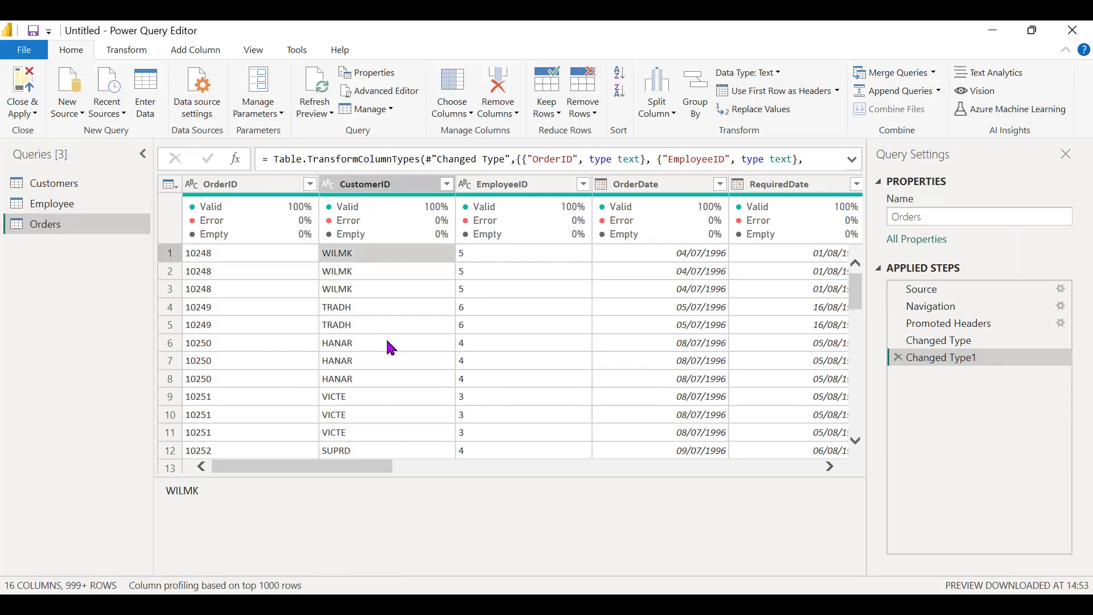
pyautogui.click(366, 310)
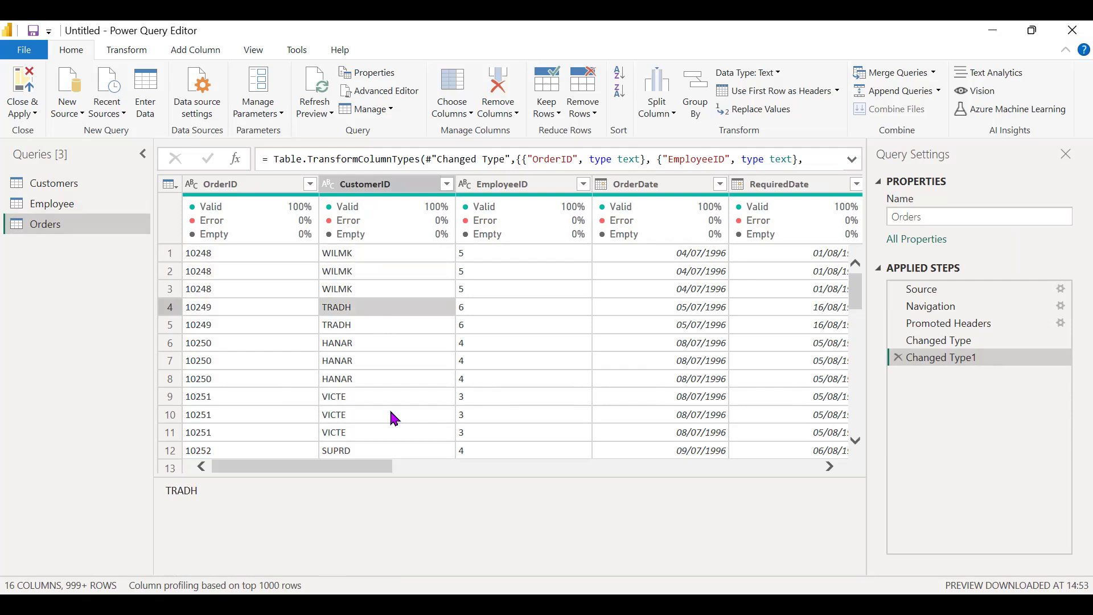
# Step: Cross-check the RICSU and TRADH customer codes in Orders against their company names in the Customers table
pyautogui.click(90, 188)
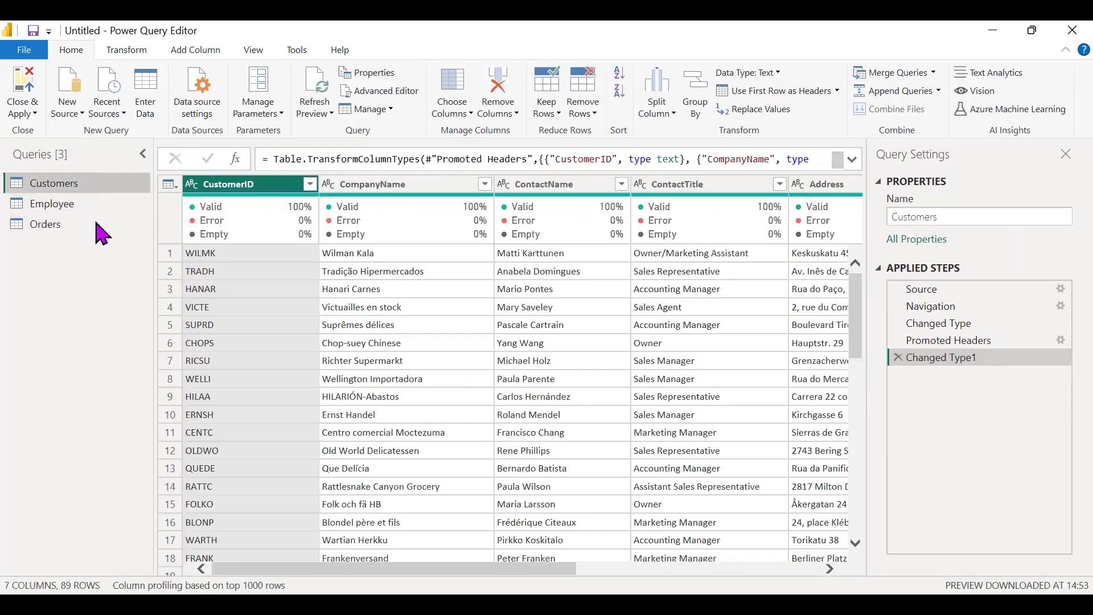
pyautogui.click(91, 226)
pyautogui.scroll(-3, 324, 473)
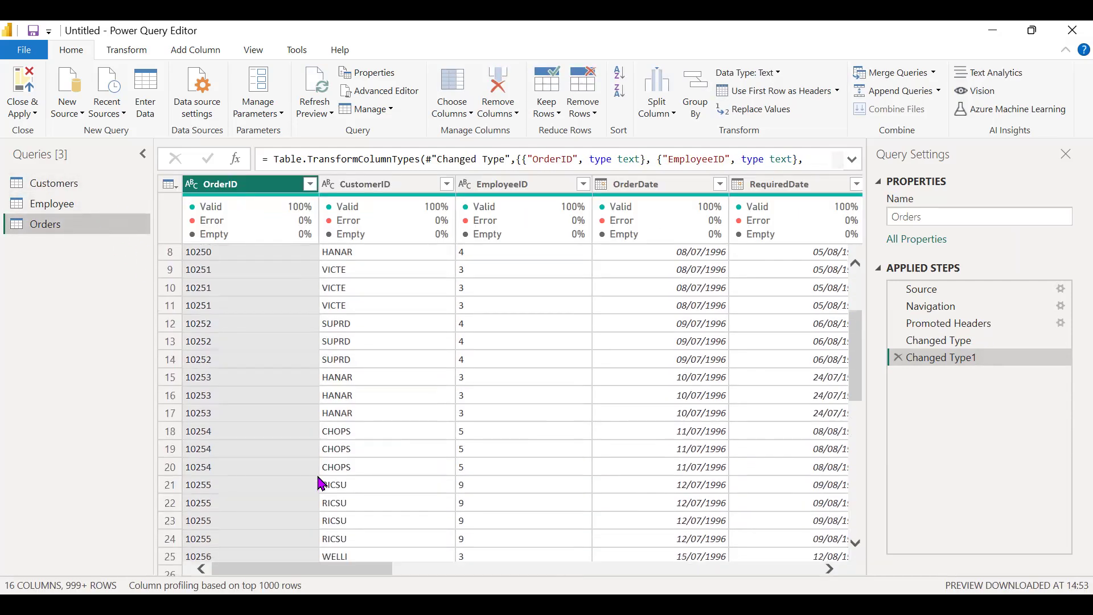
pyautogui.click(169, 484)
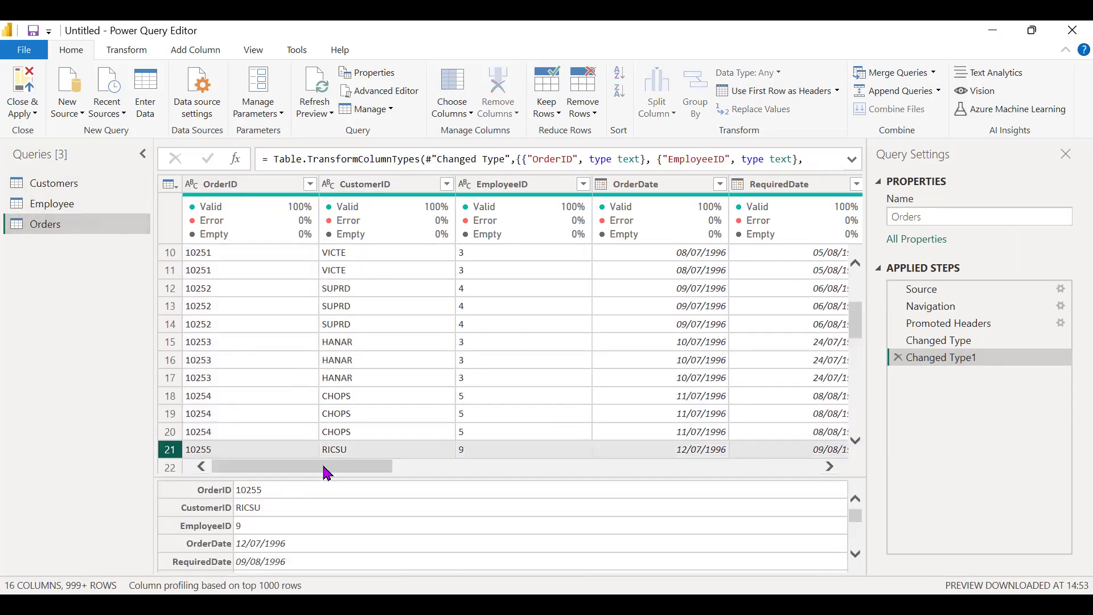
pyautogui.scroll(-2, 387, 433)
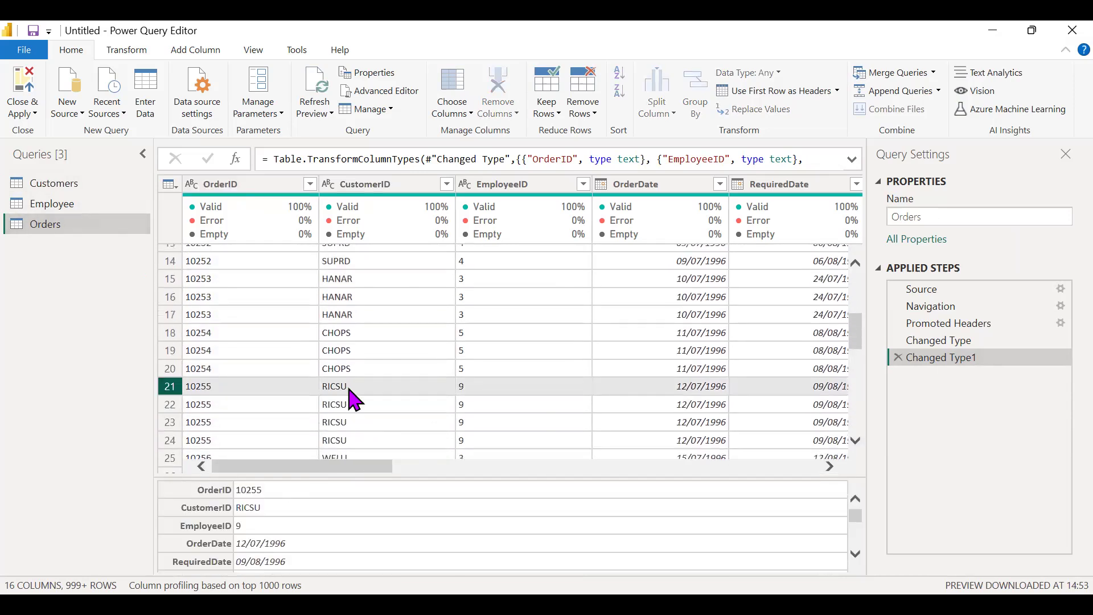
pyautogui.click(109, 187)
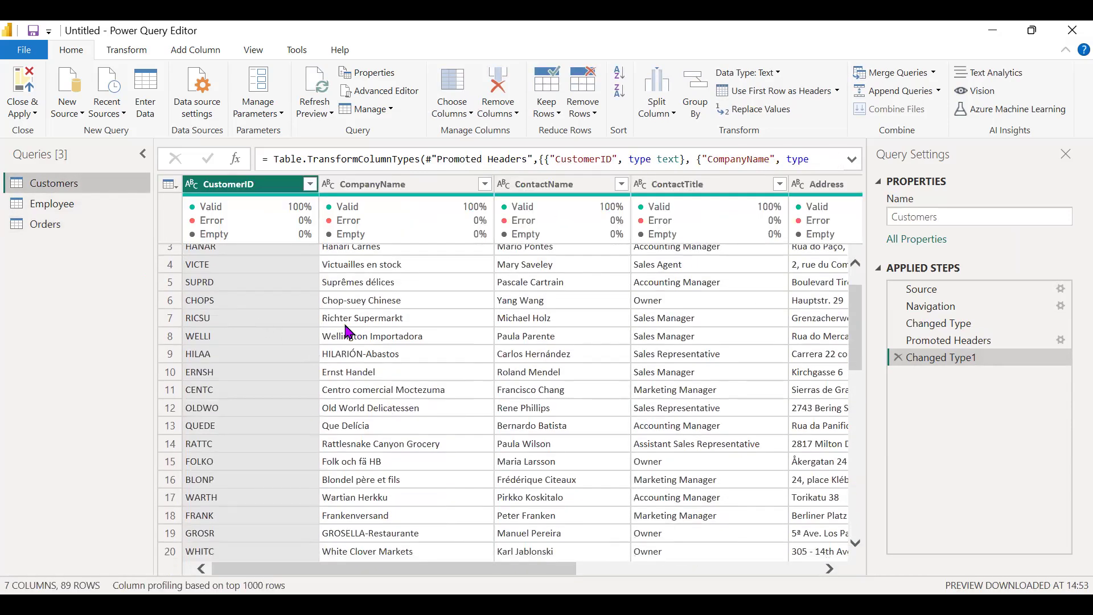
pyautogui.click(101, 223)
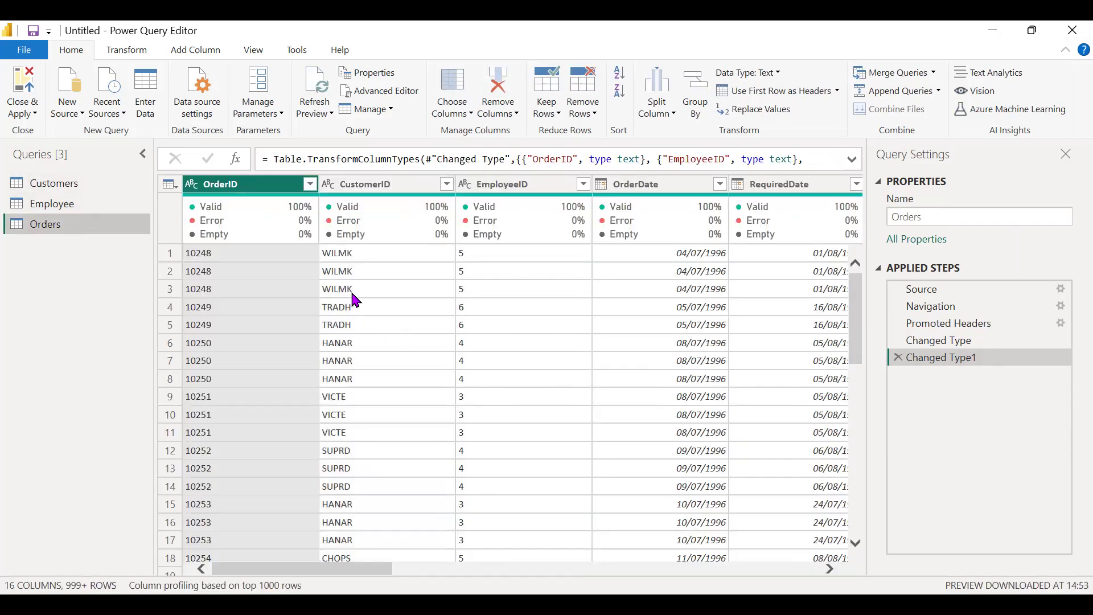
pyautogui.click(83, 187)
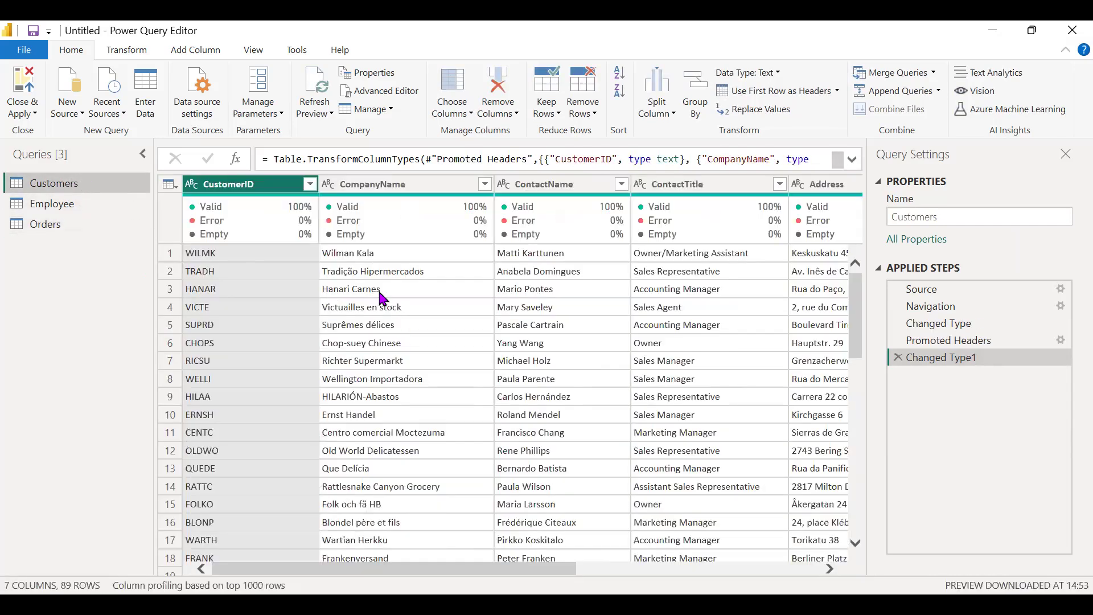
pyautogui.click(251, 271)
# Step: Compare the CustomerID column in Orders with the CustomerID and CompanyName columns in Customers
pyautogui.click(72, 224)
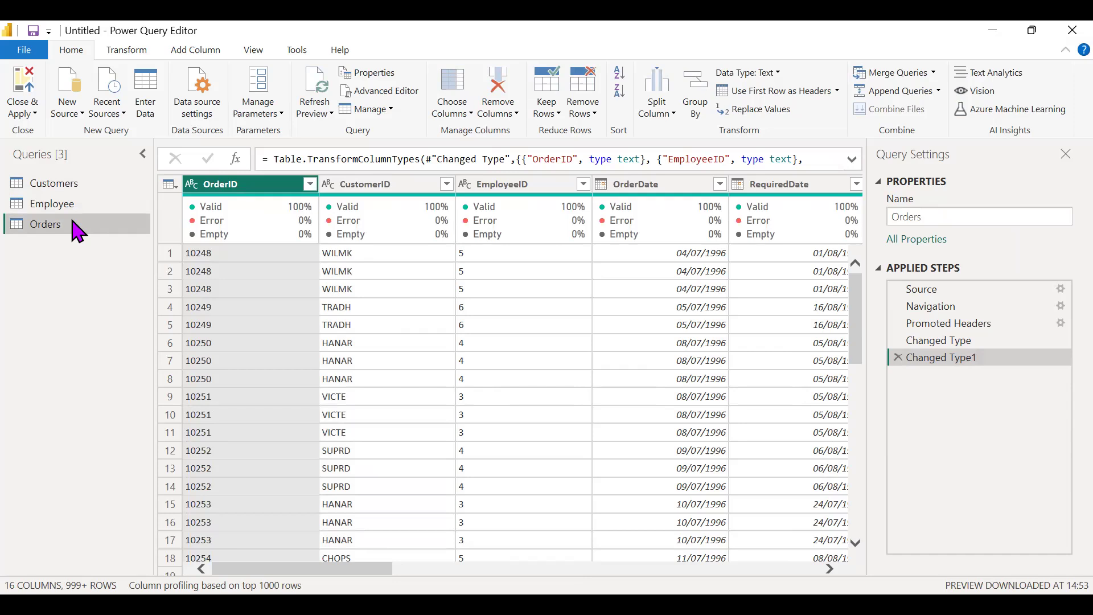
pyautogui.click(366, 184)
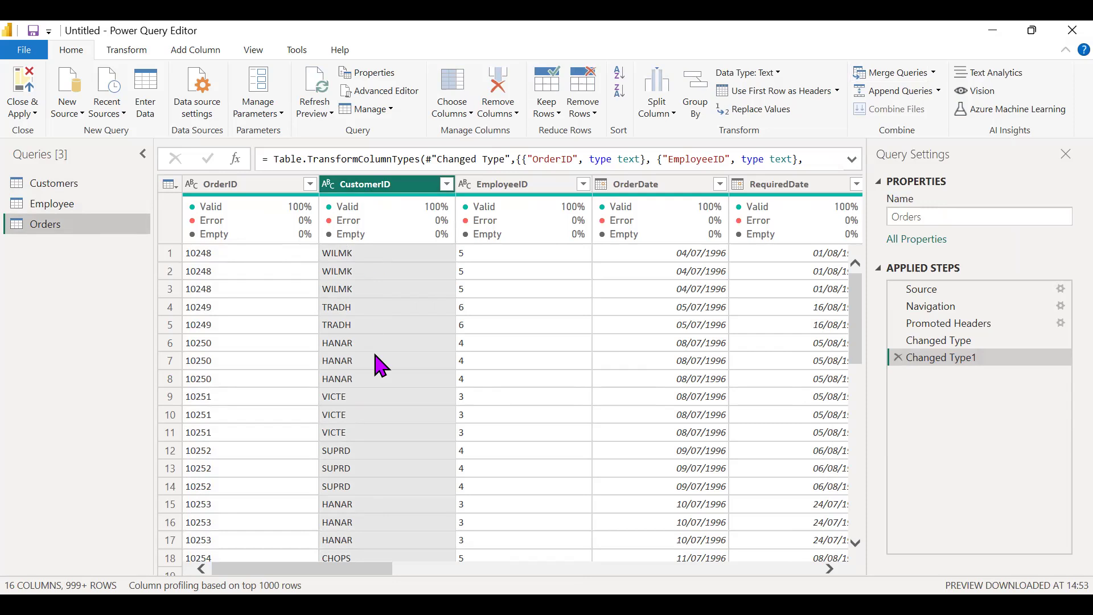
pyautogui.click(93, 193)
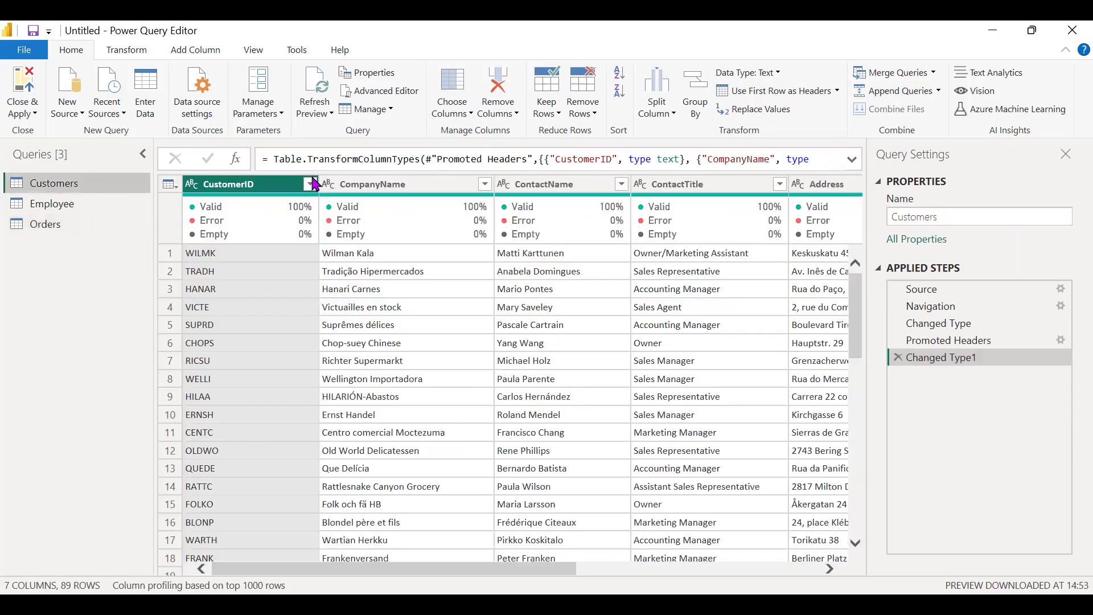
pyautogui.click(377, 184)
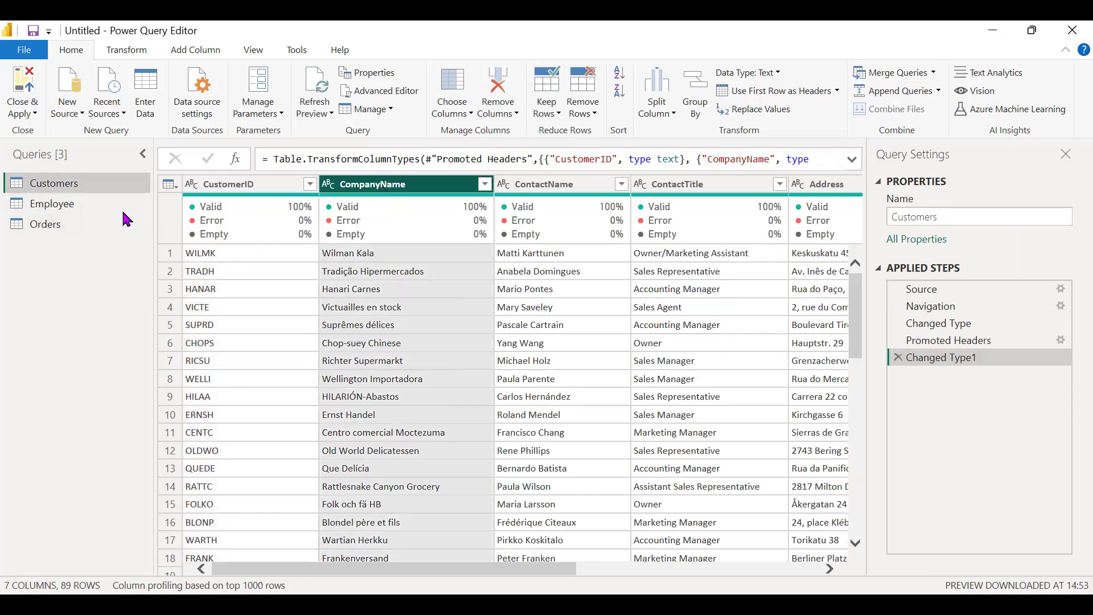
pyautogui.click(110, 225)
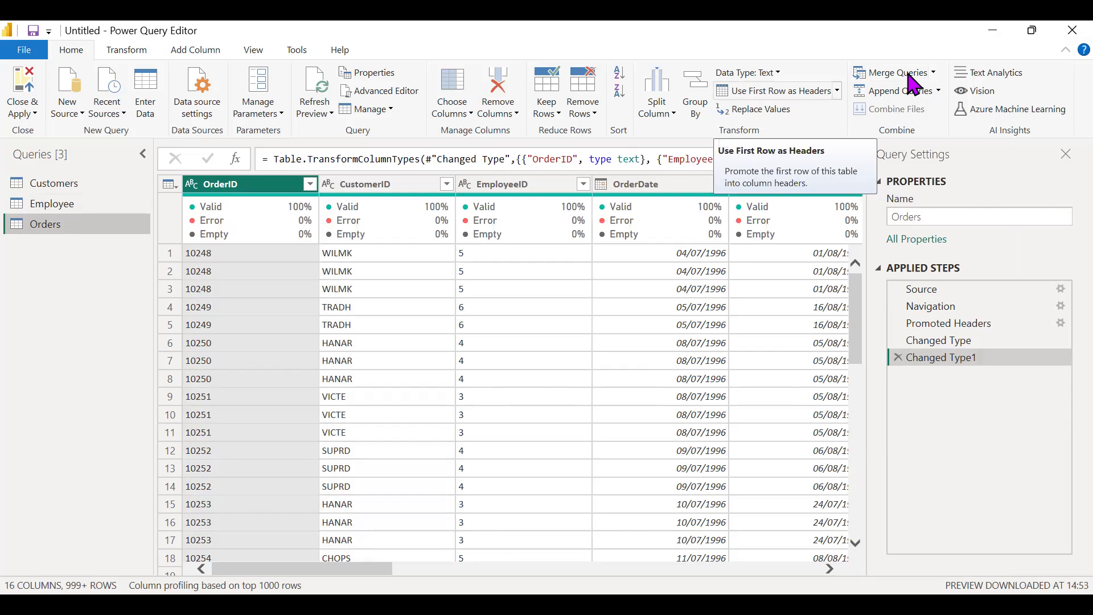
pyautogui.click(394, 186)
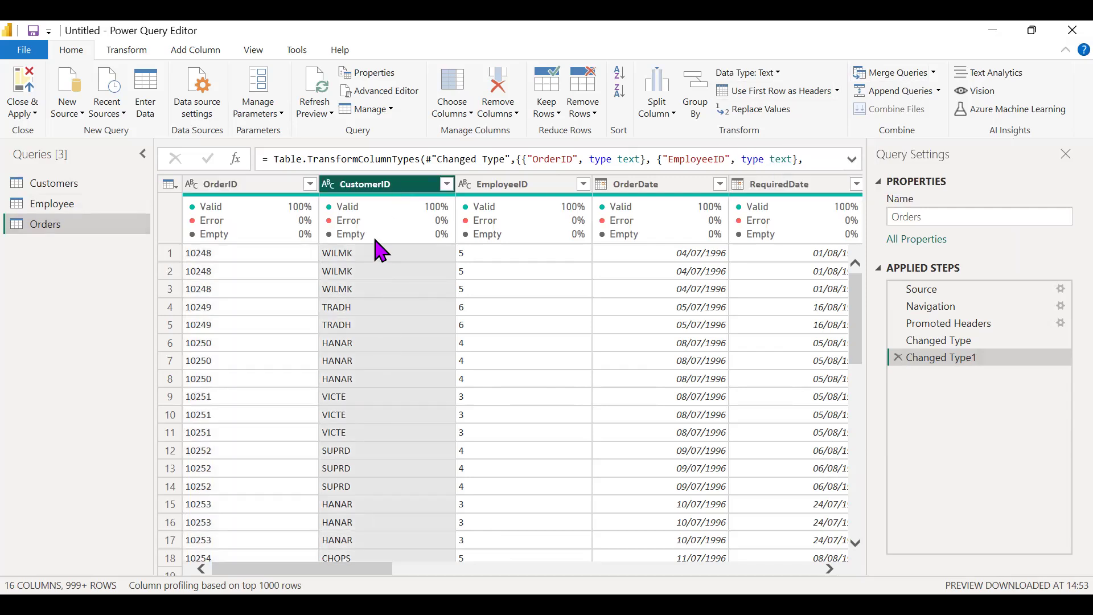
pyautogui.click(106, 186)
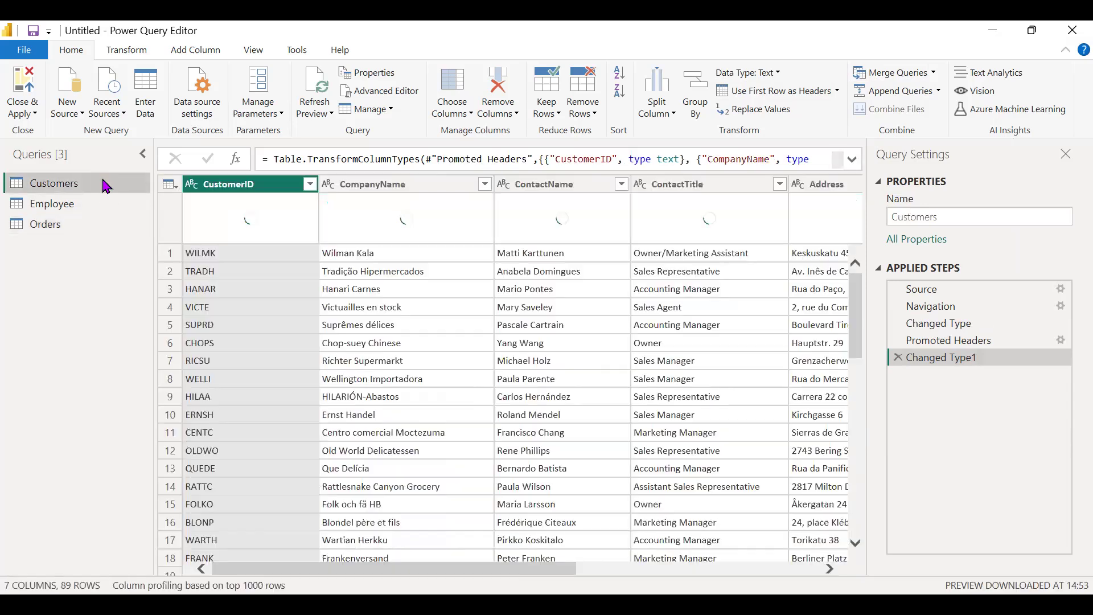
pyautogui.click(363, 184)
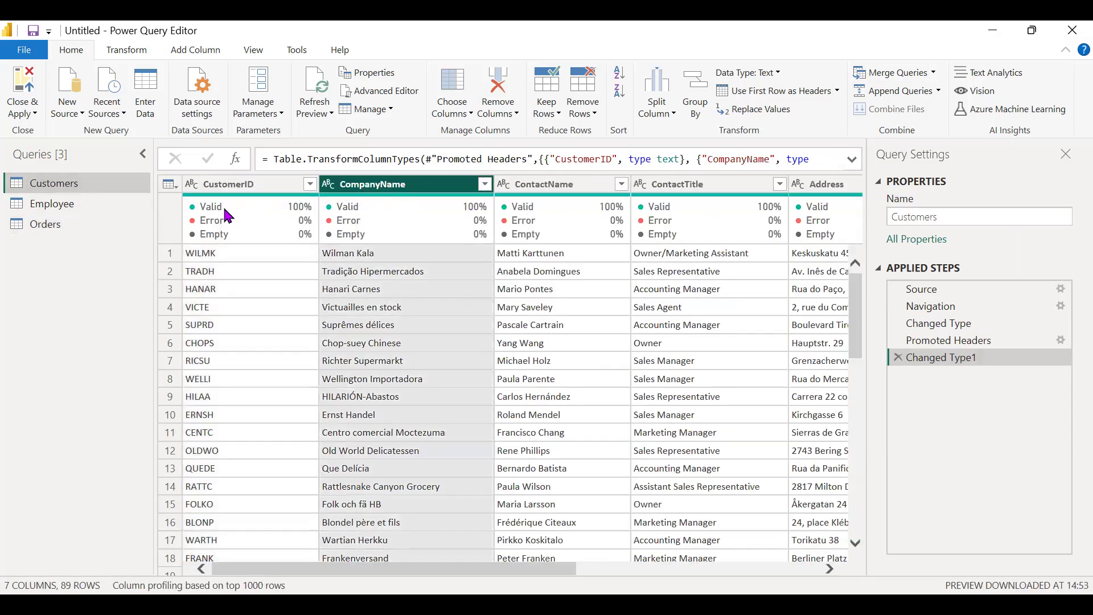
# Step: Set up a Merge Queries operation on Orders with CustomerID as its matching column and Customers as the second table
pyautogui.click(91, 225)
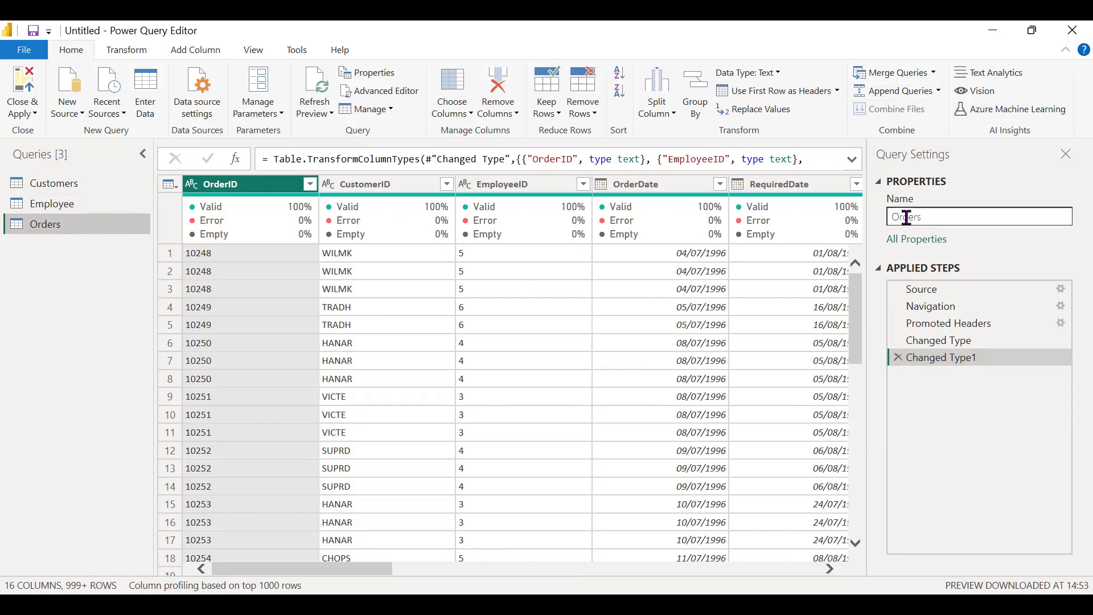
pyautogui.click(910, 77)
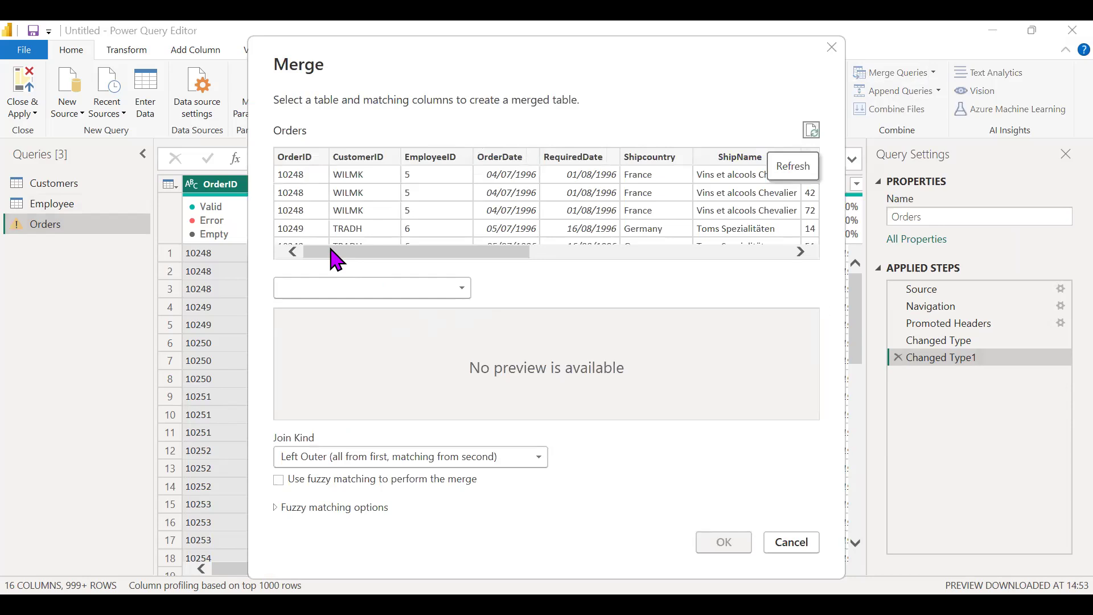
pyautogui.click(373, 161)
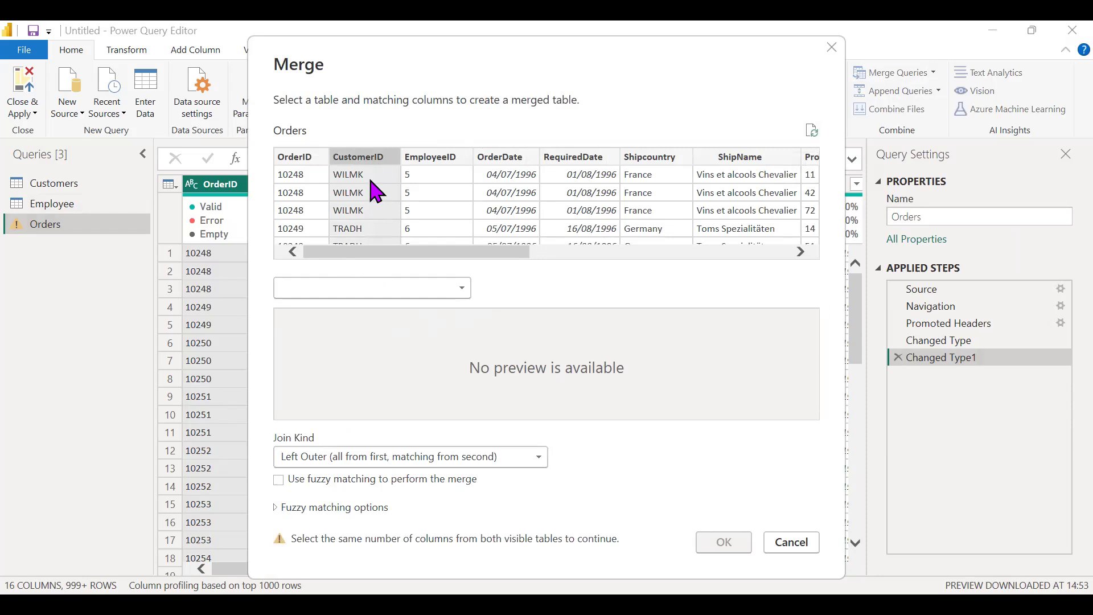
pyautogui.click(408, 294)
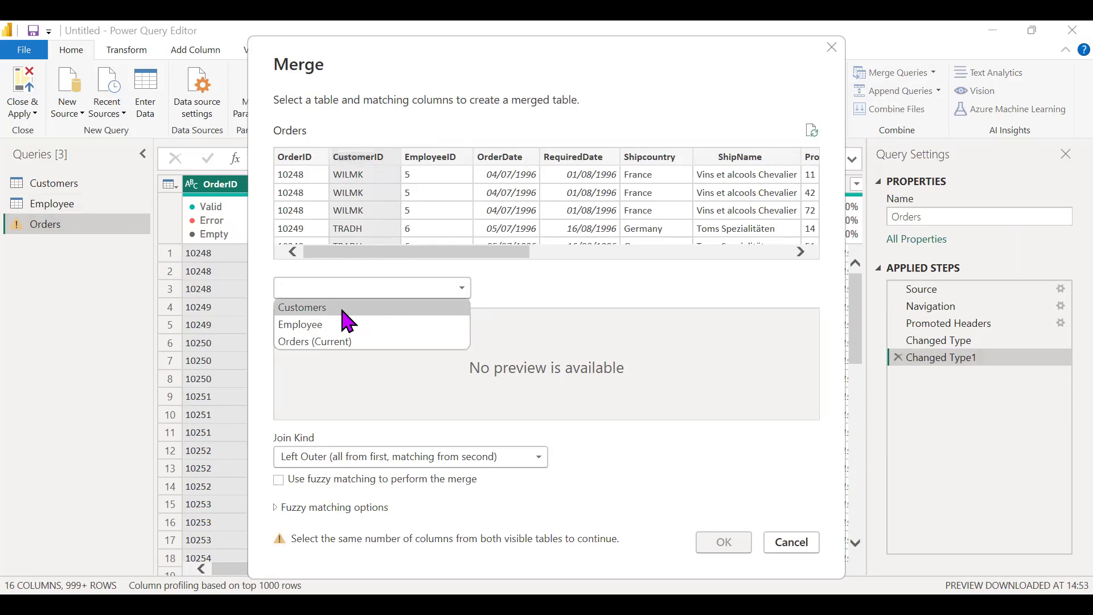
pyautogui.click(319, 307)
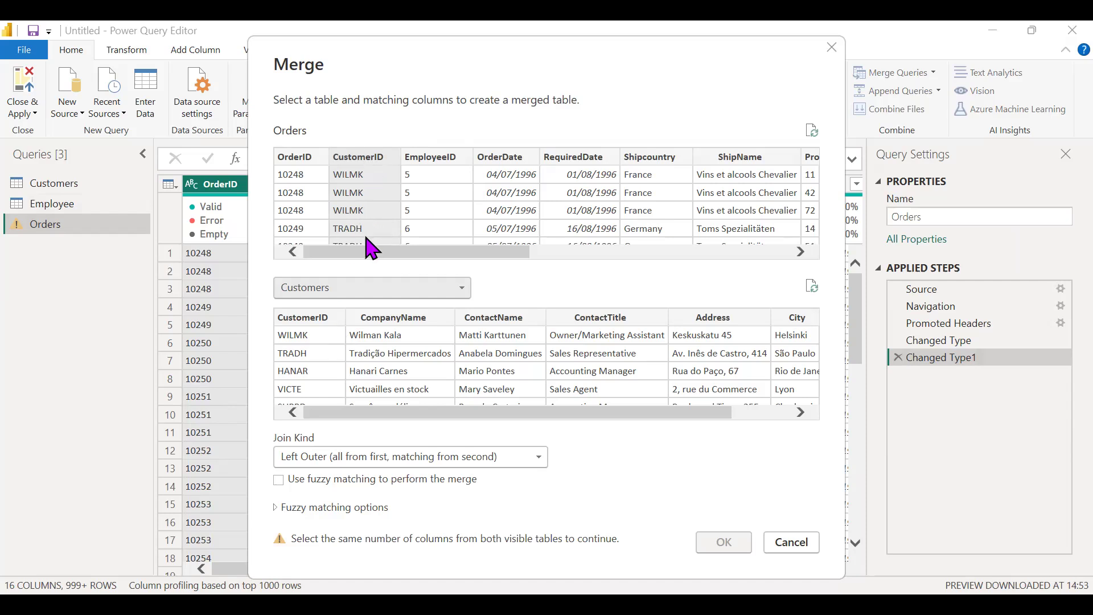
# Step: Match the Customers table's CustomerID column to the CustomerID column of Orders and complete the Left Outer merge
pyautogui.click(315, 318)
pyautogui.click(367, 158)
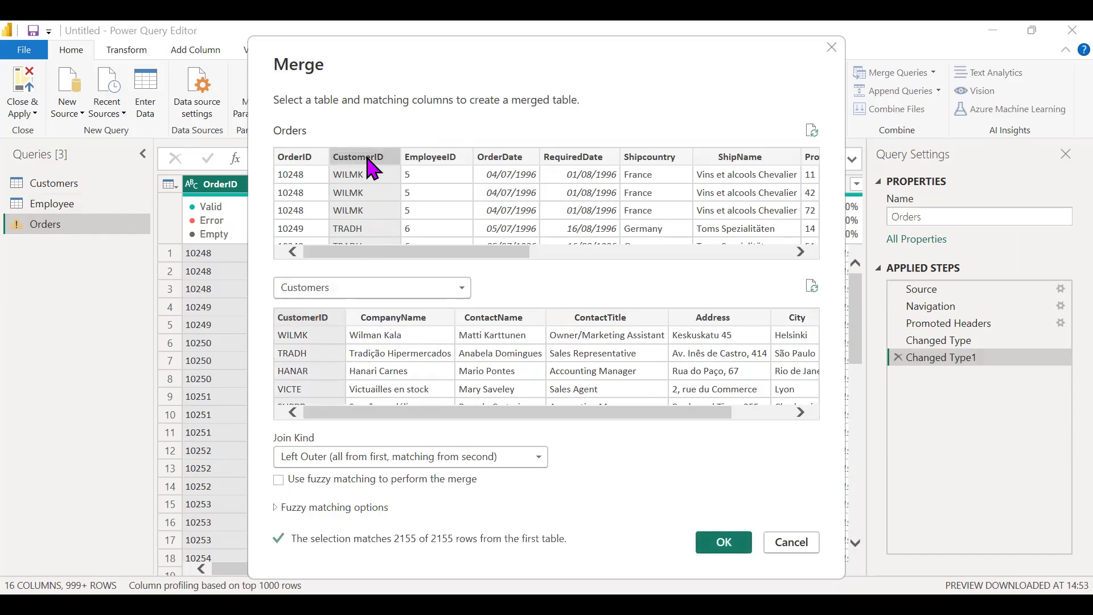
pyautogui.click(322, 321)
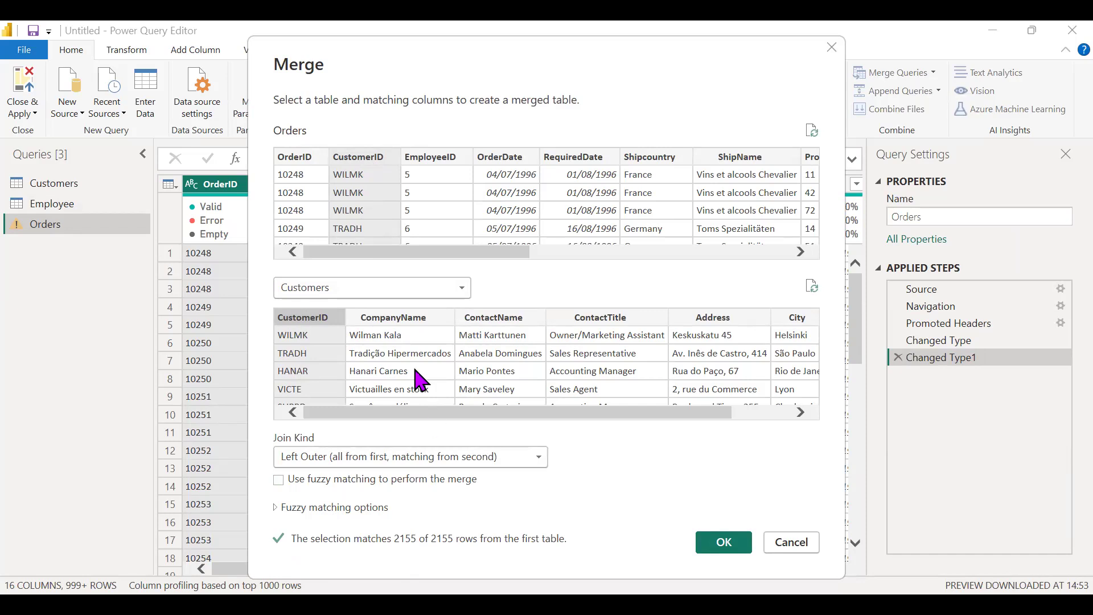
pyautogui.click(402, 317)
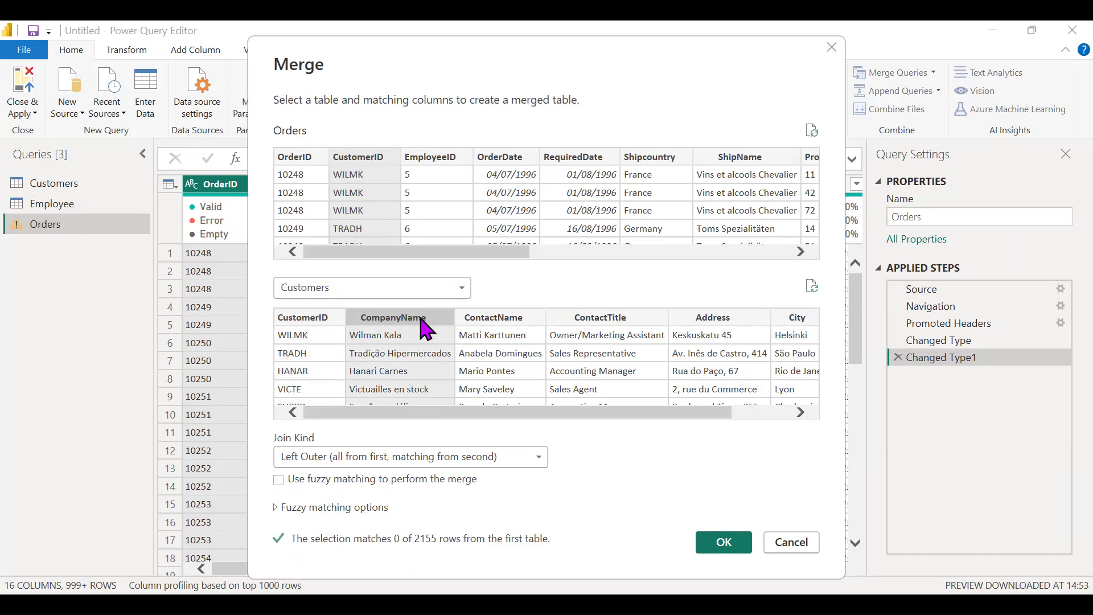
pyautogui.click(491, 317)
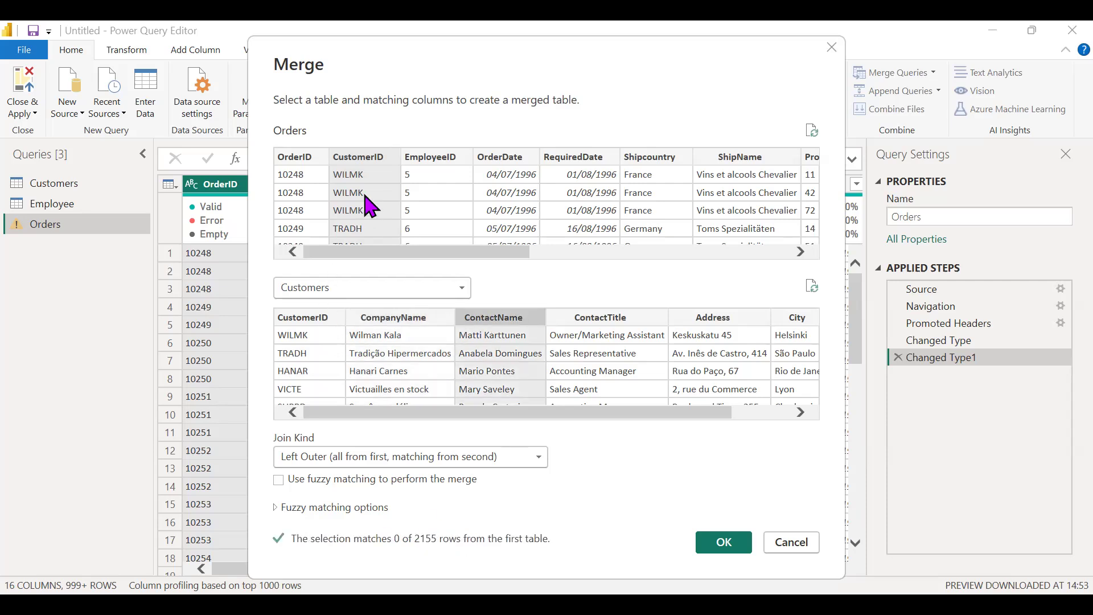
pyautogui.click(302, 317)
pyautogui.click(728, 551)
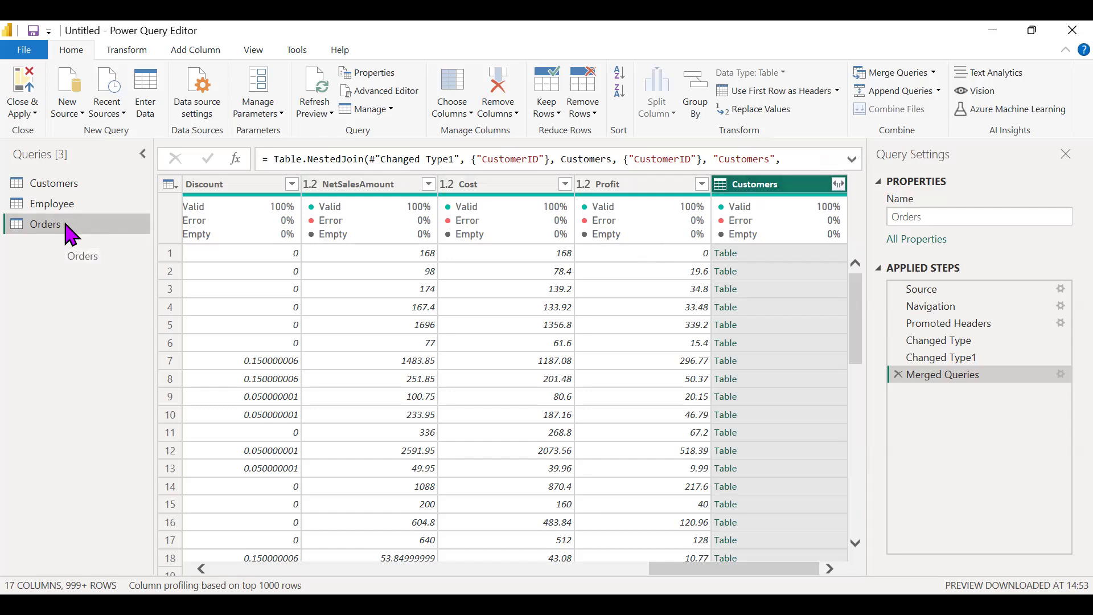
# Step: Expand the merged Customers column in Orders to only CompanyName, with the original column name as prefix
pyautogui.click(839, 185)
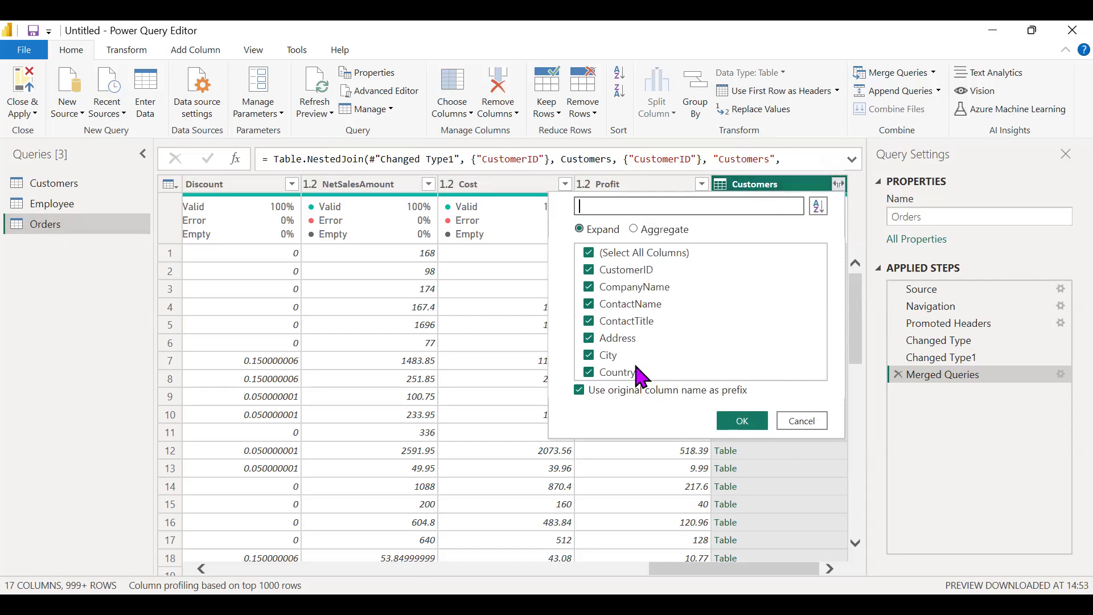
pyautogui.click(613, 256)
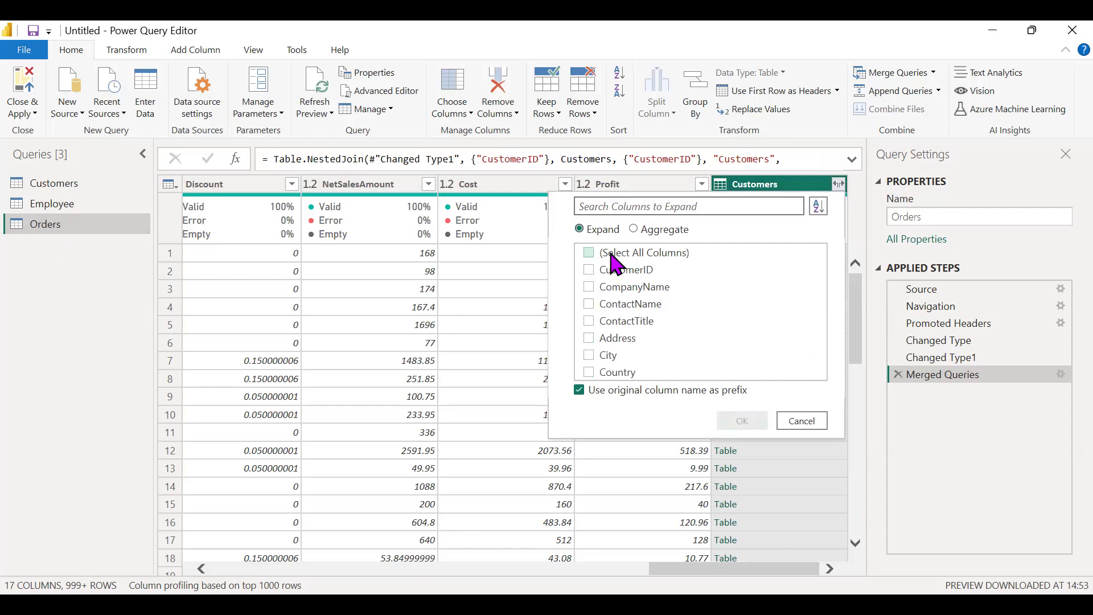
pyautogui.click(635, 290)
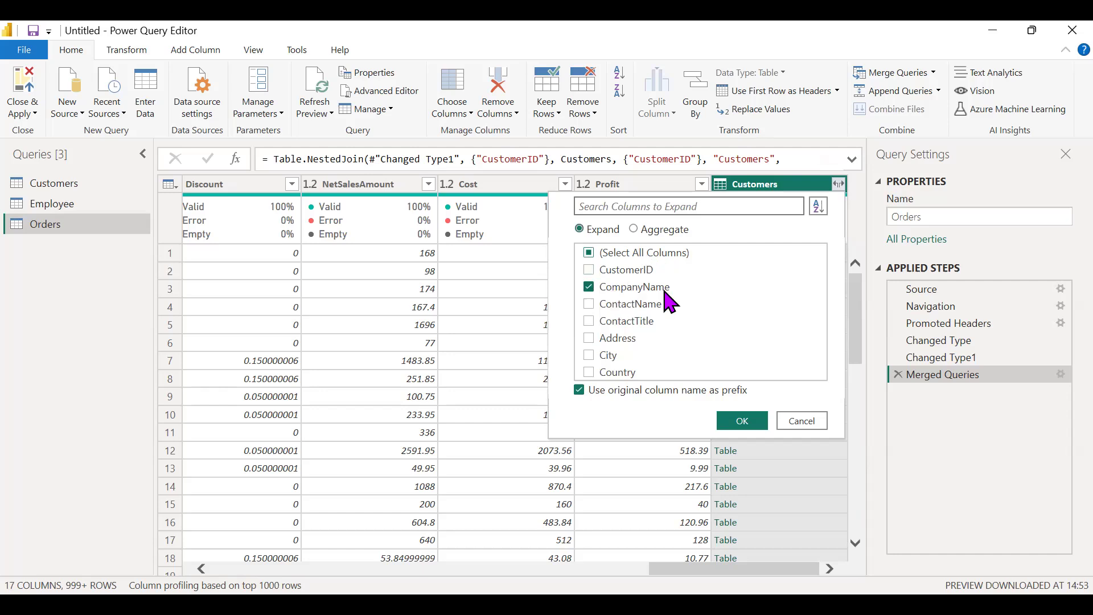
pyautogui.click(737, 420)
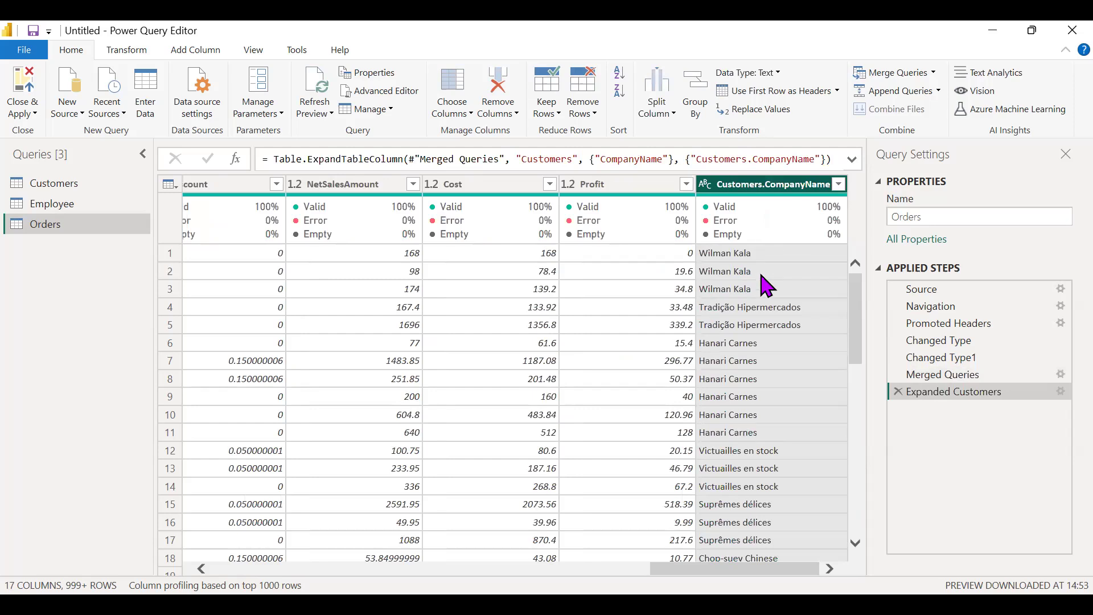
pyautogui.click(606, 187)
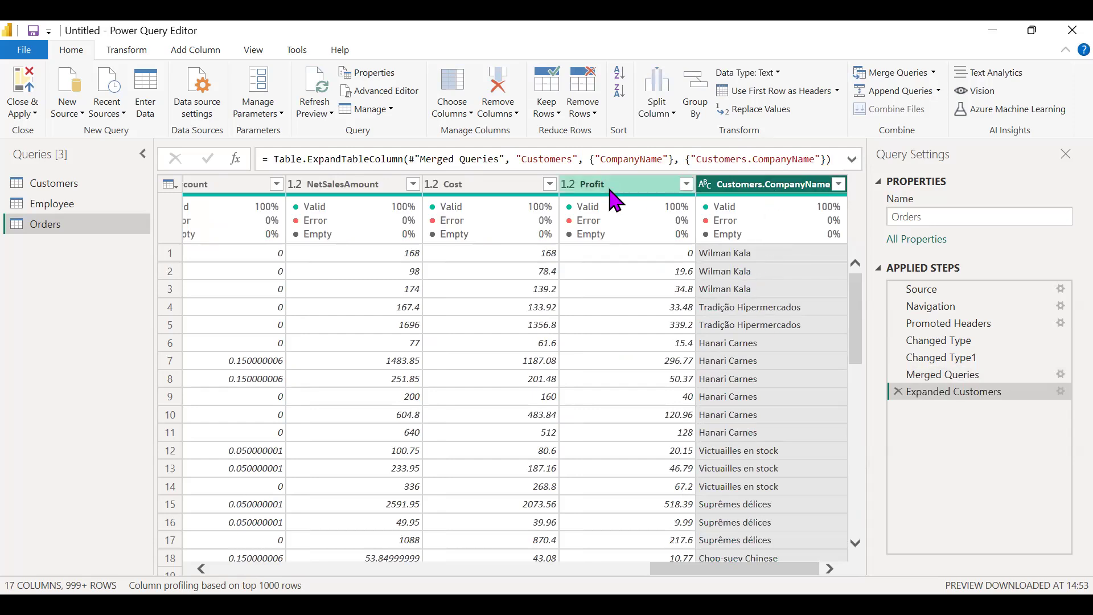
# Step: Move the Customers.CompanyName column in Orders to directly after the CustomerID column
pyautogui.rightClick(592, 200)
pyautogui.click(761, 196)
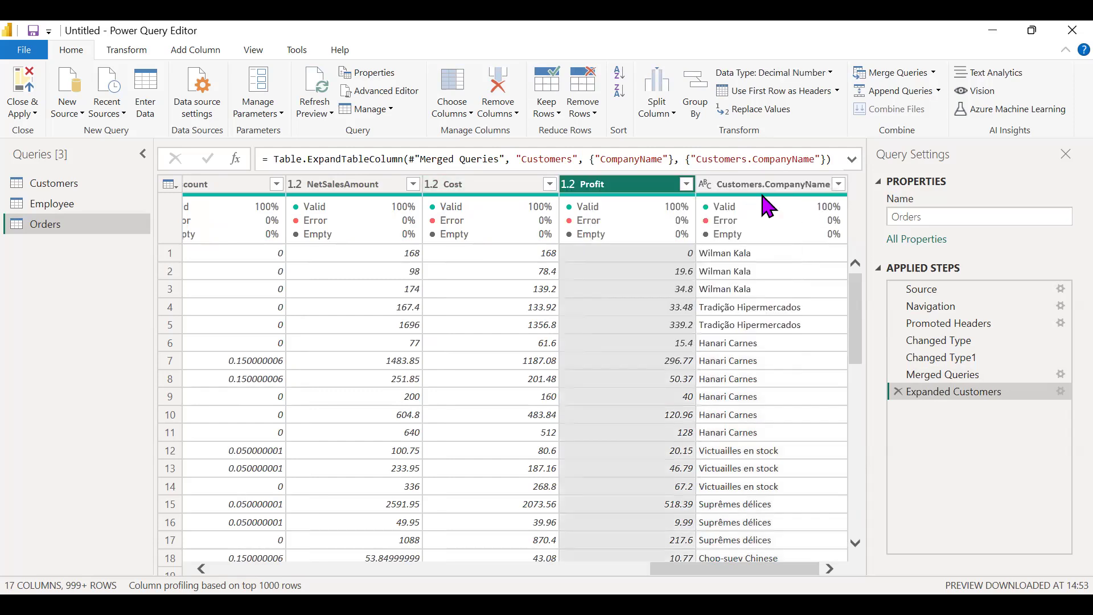
pyautogui.moveTo(762, 196); pyautogui.dragTo(393, 327)
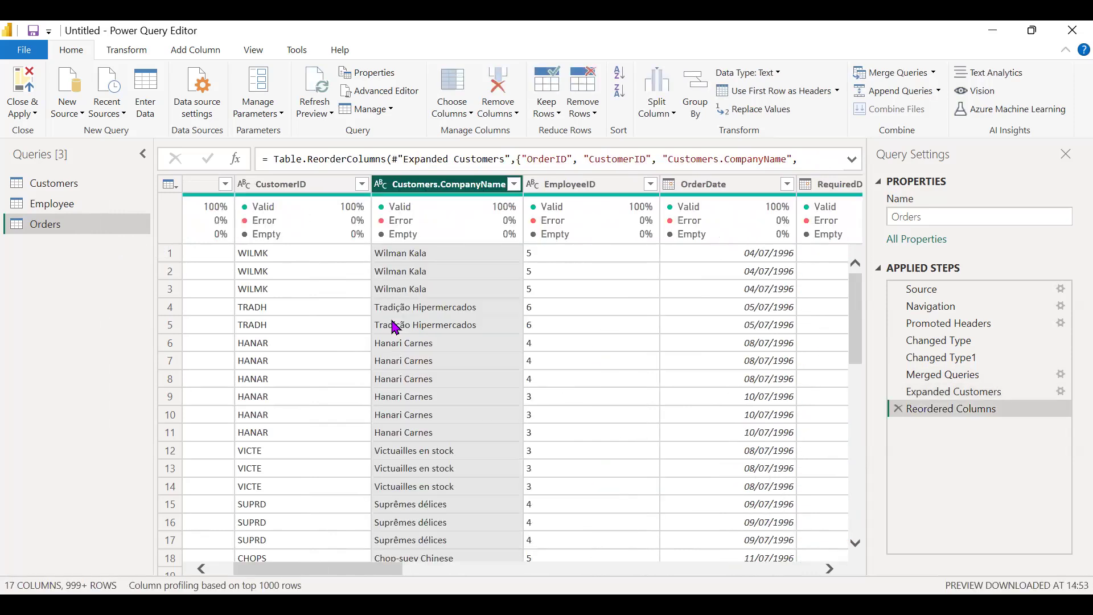
# Step: Compare the CustomerID codes in Orders with the merged company names across several rows
pyautogui.click(335, 255)
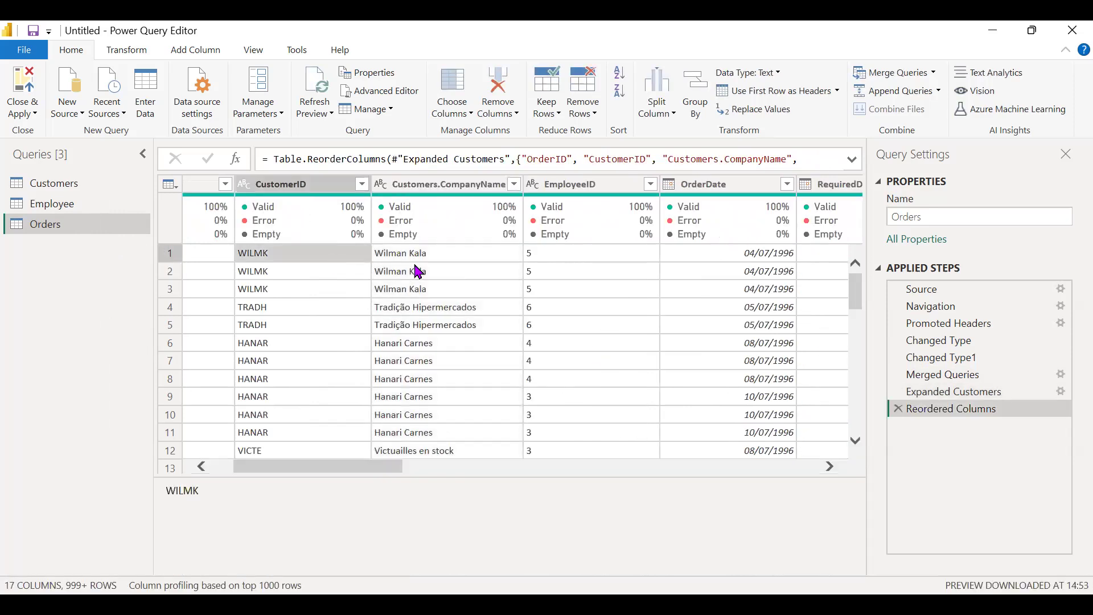
pyautogui.click(331, 313)
pyautogui.click(402, 310)
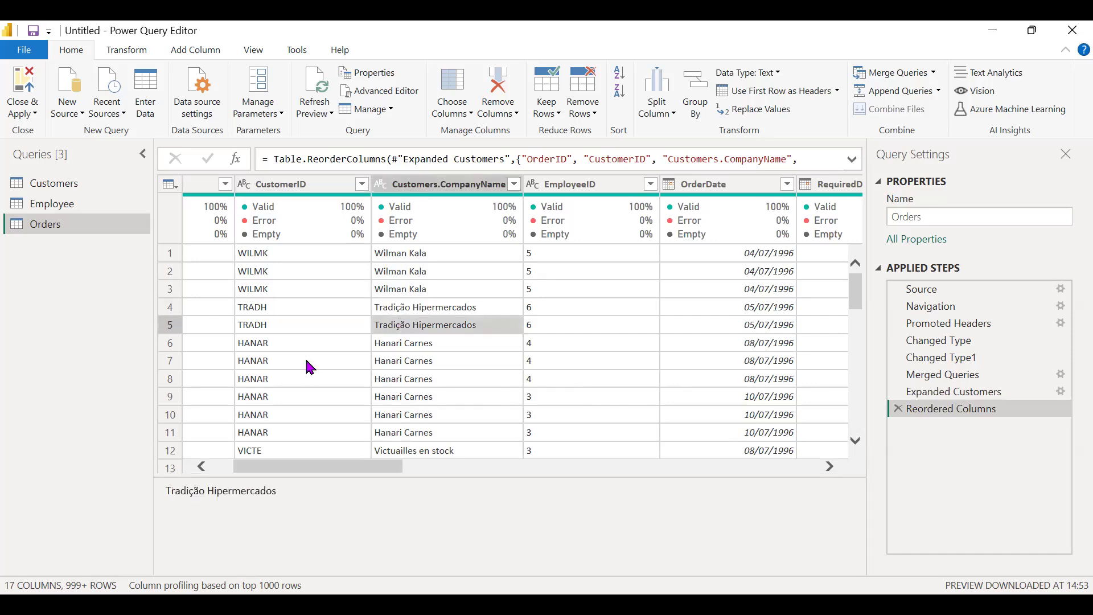
pyautogui.click(307, 359)
pyautogui.click(402, 366)
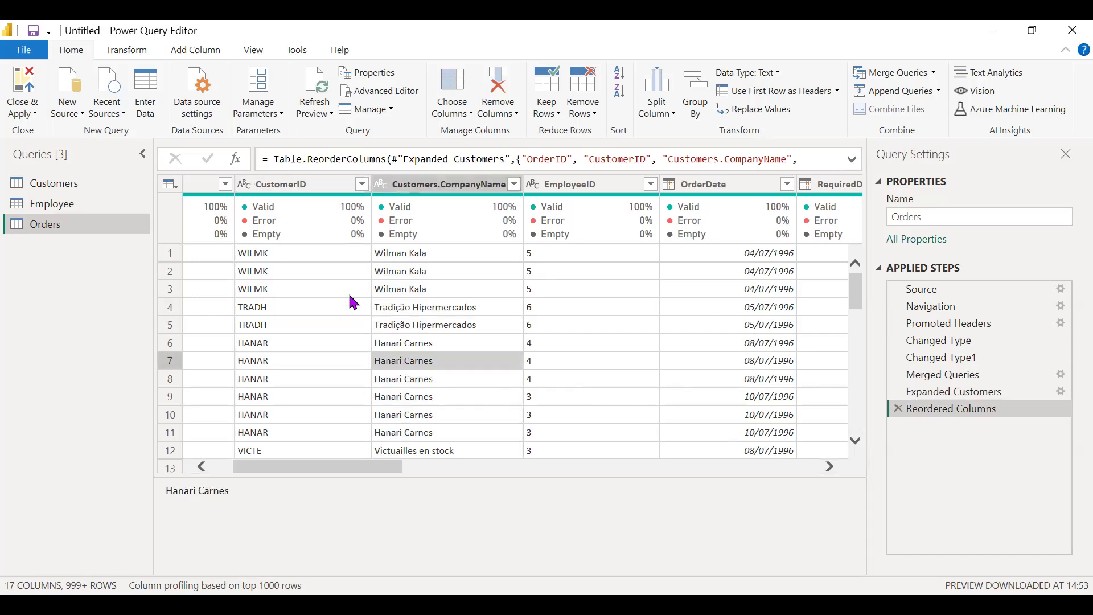
pyautogui.scroll(-1, 352, 301)
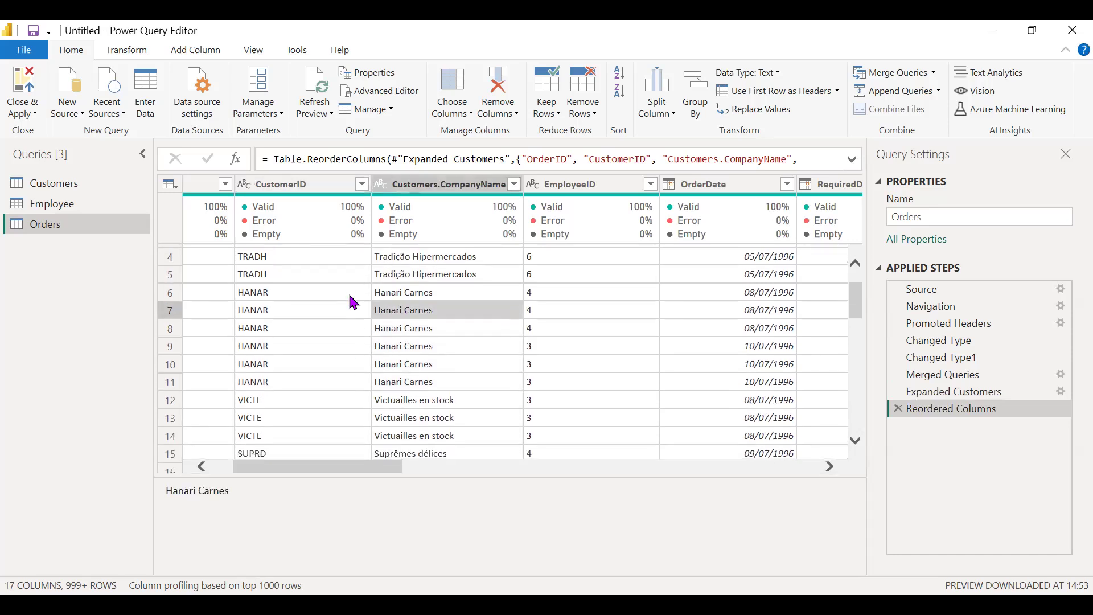
pyautogui.click(408, 417)
pyautogui.scroll(-1, 408, 417)
pyautogui.scroll(-2, 407, 417)
pyautogui.click(360, 411)
pyautogui.click(440, 415)
pyautogui.scroll(3, 440, 415)
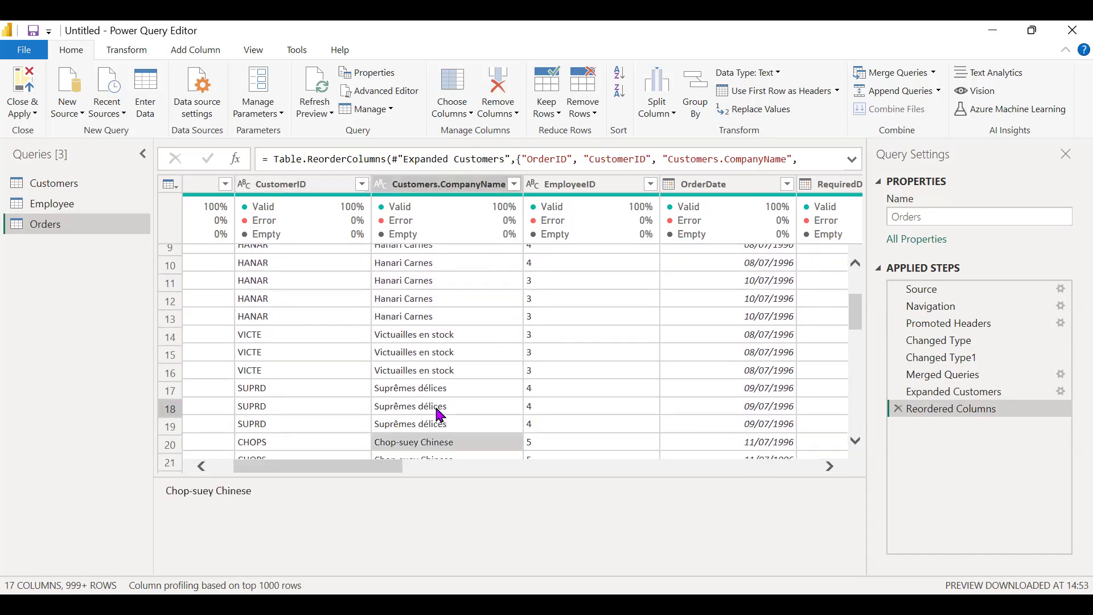
# Step: Remove the CustomerID column from the Orders query
pyautogui.click(306, 188)
pyautogui.rightClick(306, 188)
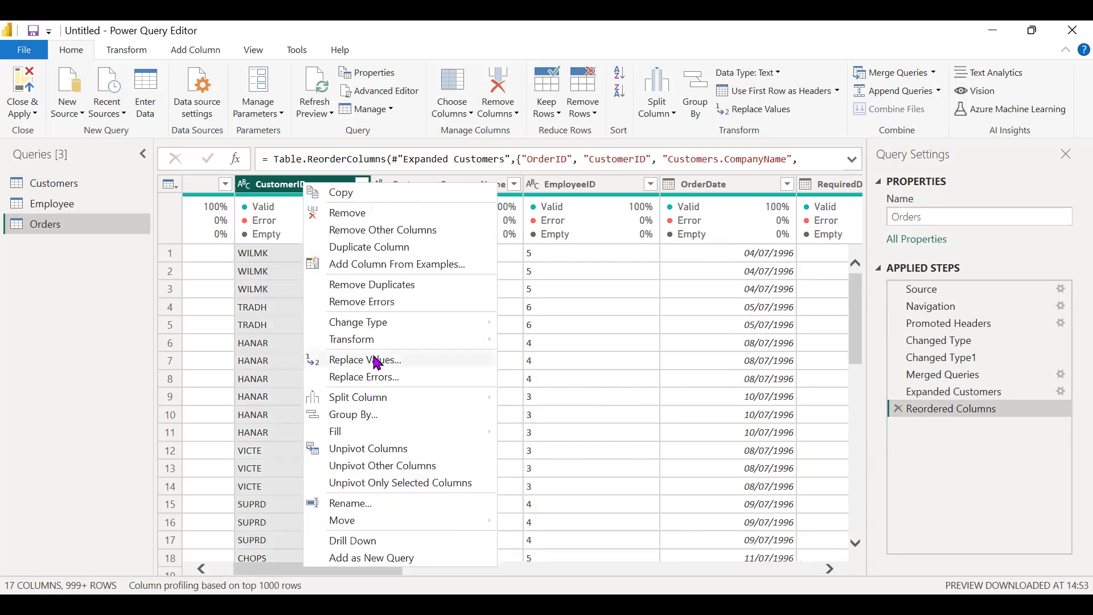
pyautogui.click(393, 214)
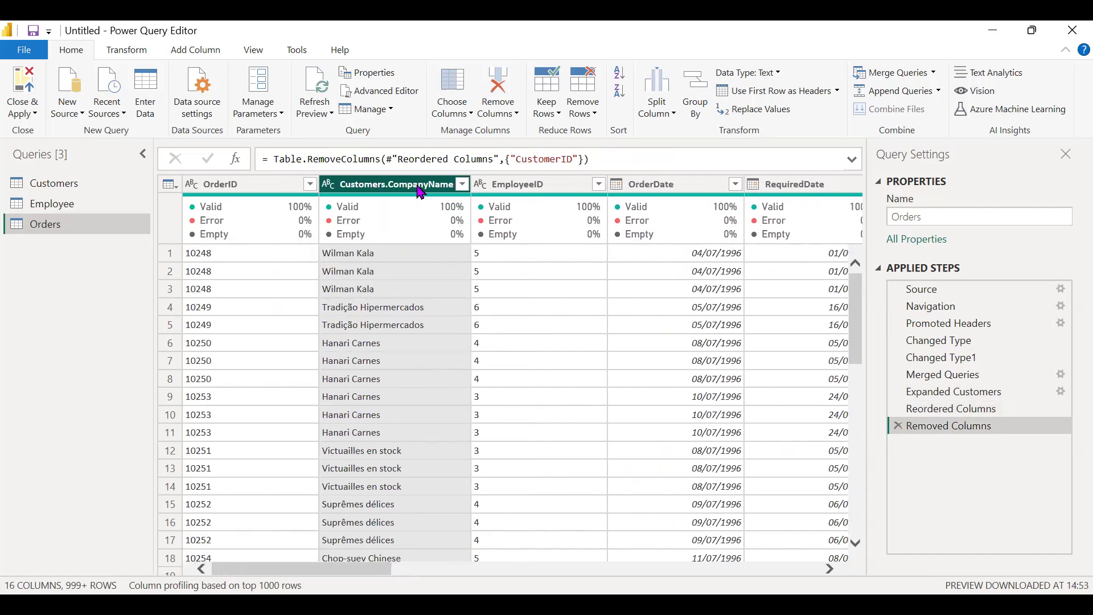
# Step: Rename the Customers.CompanyName column in Orders to CompanyName by deleting its table prefix
pyautogui.doubleClick(382, 185)
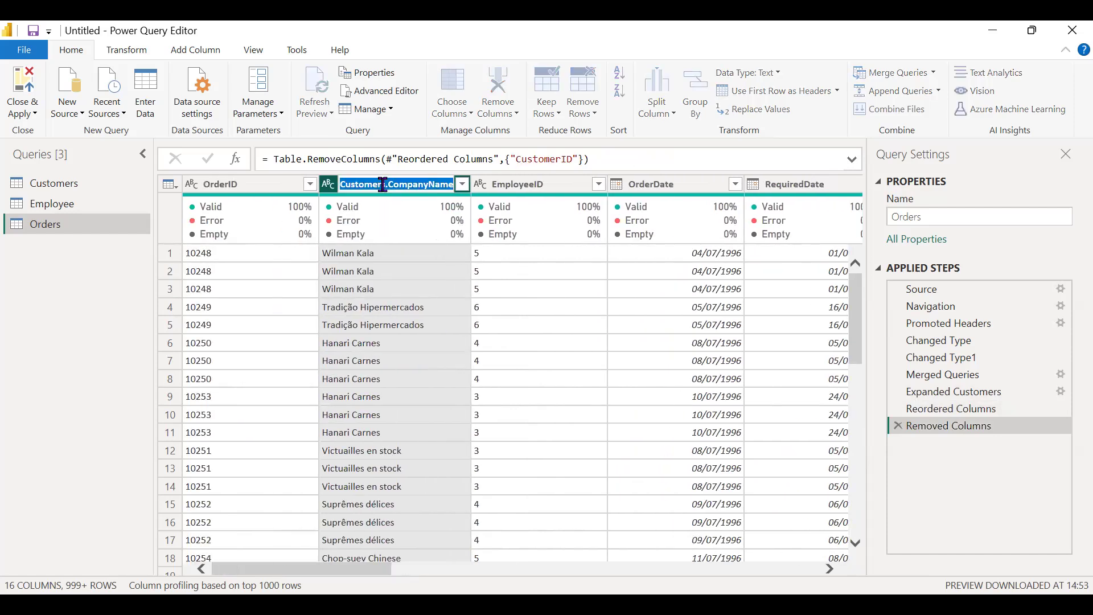
pyautogui.click(383, 185)
pyautogui.hotkey('shift', 'Home')
pyautogui.press('BackSpace')
pyautogui.press('Return')
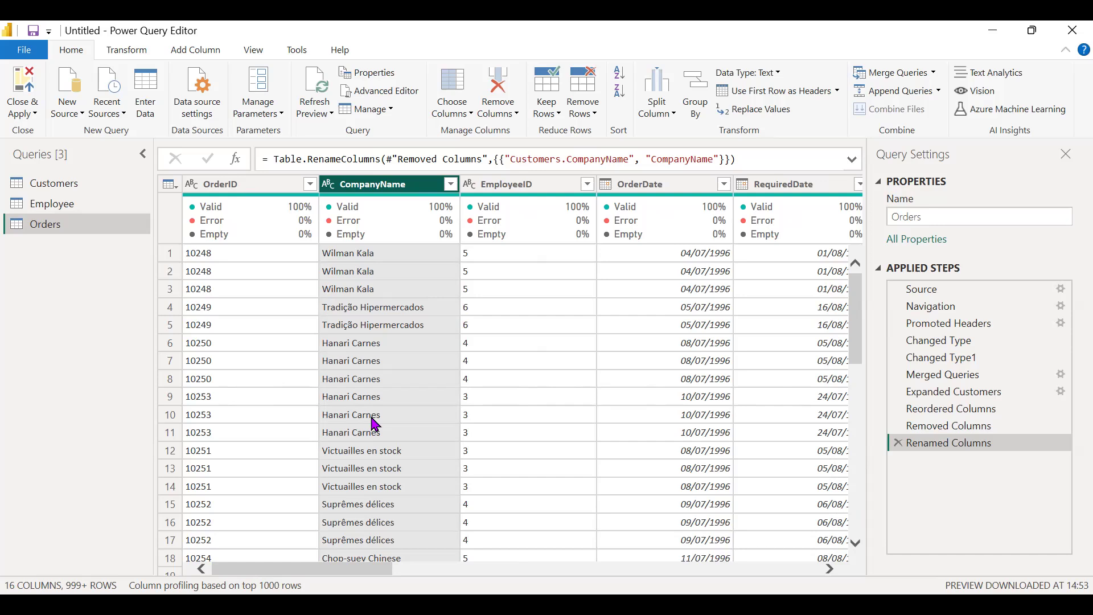
pyautogui.rightClick(398, 191)
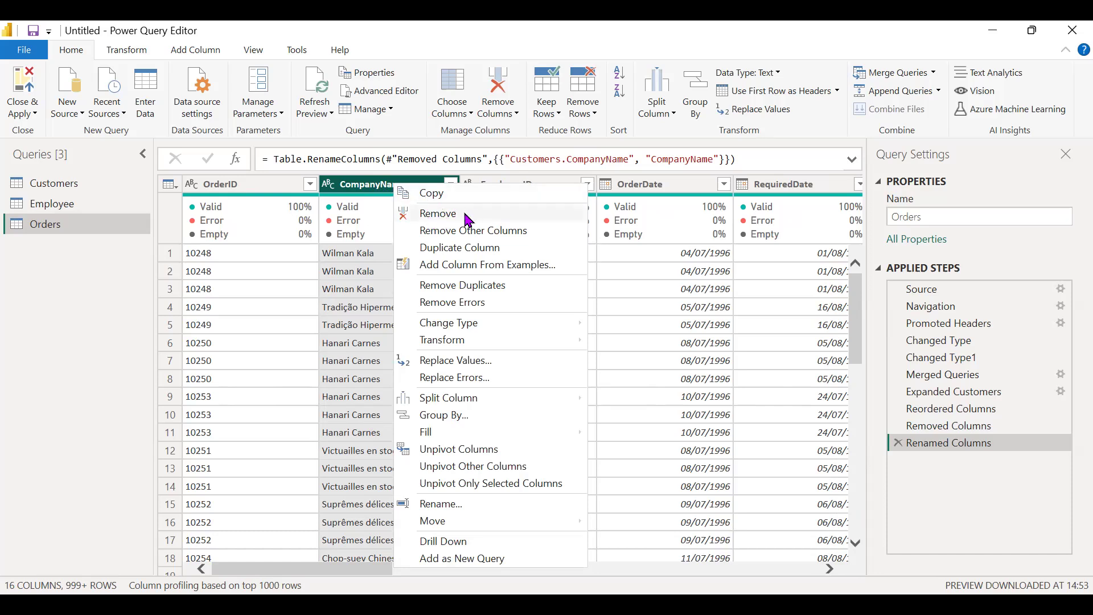
pyautogui.click(365, 277)
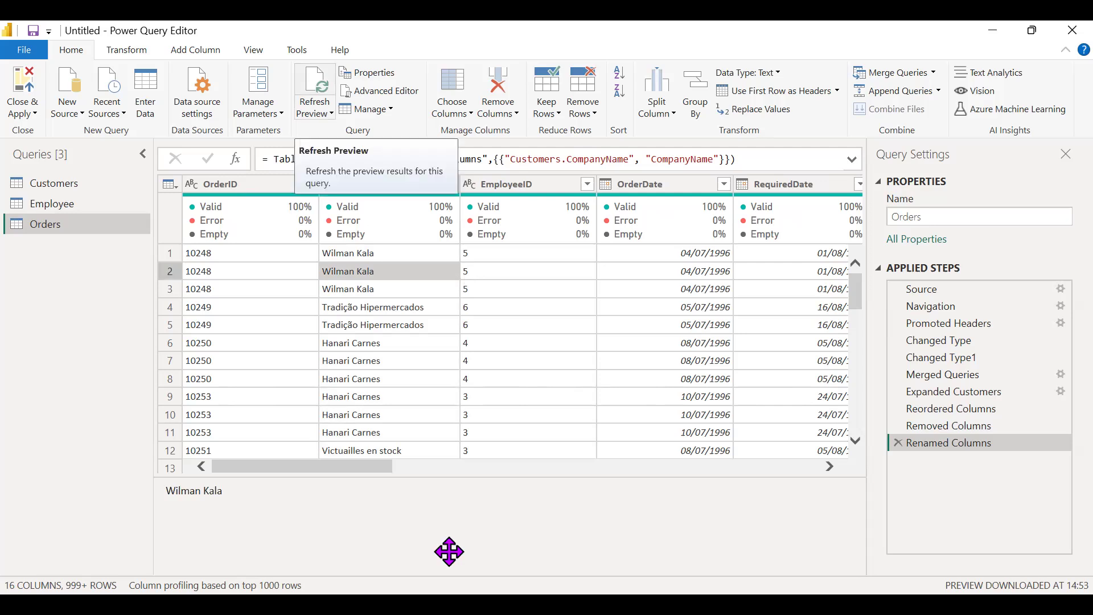
pyautogui.click(140, 52)
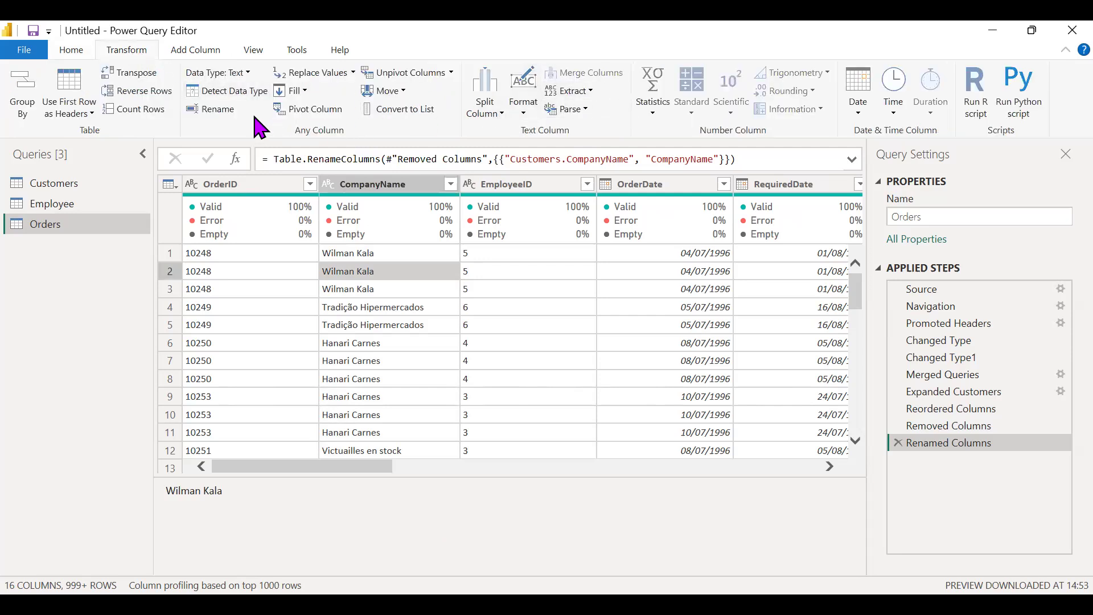
pyautogui.click(212, 49)
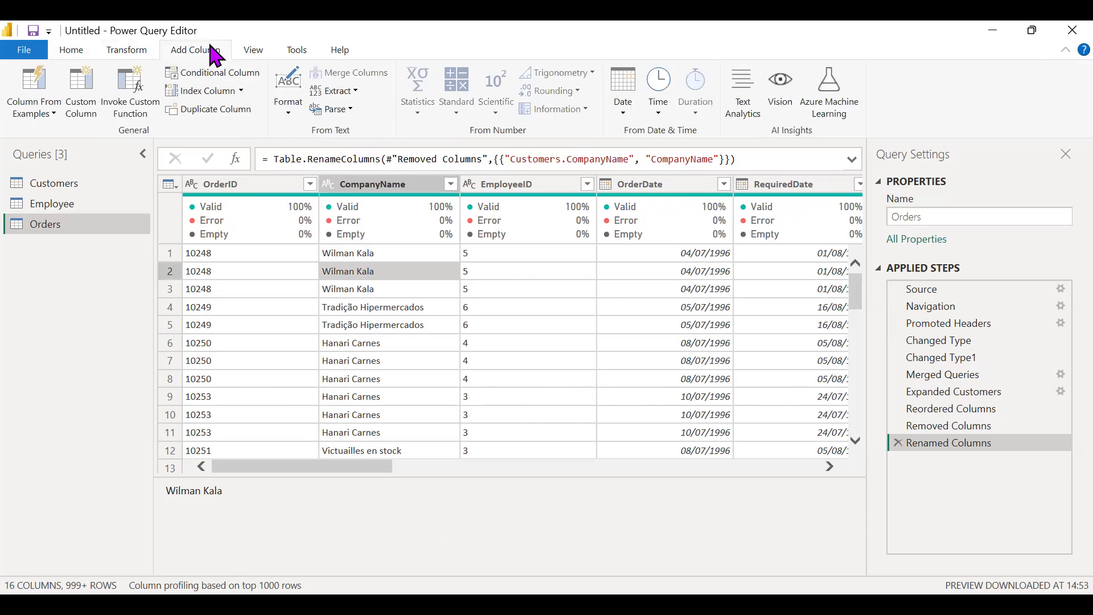
pyautogui.click(257, 54)
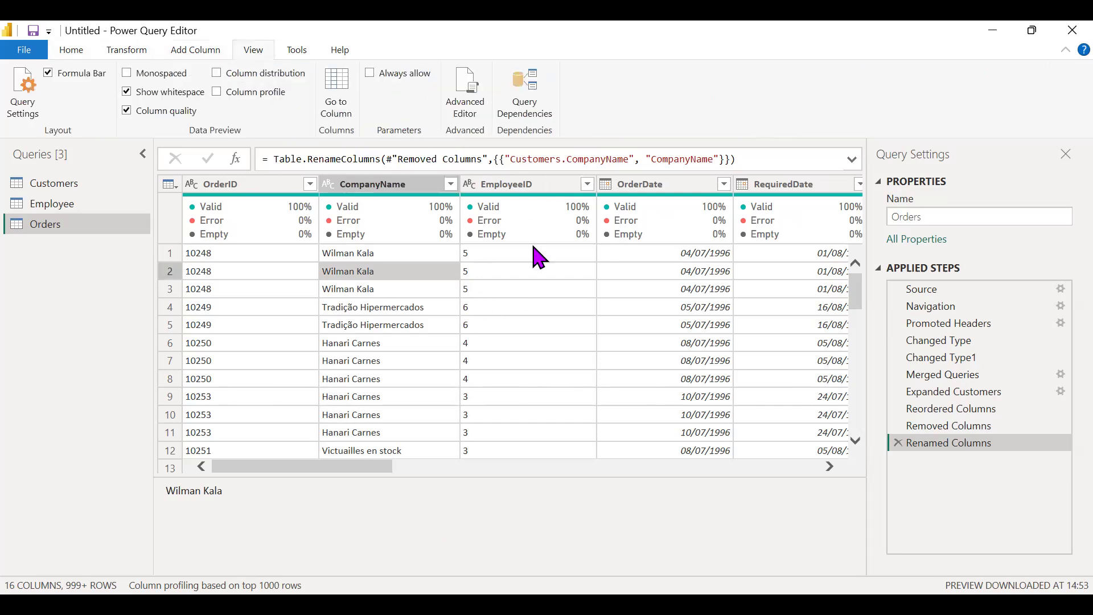
pyautogui.click(71, 55)
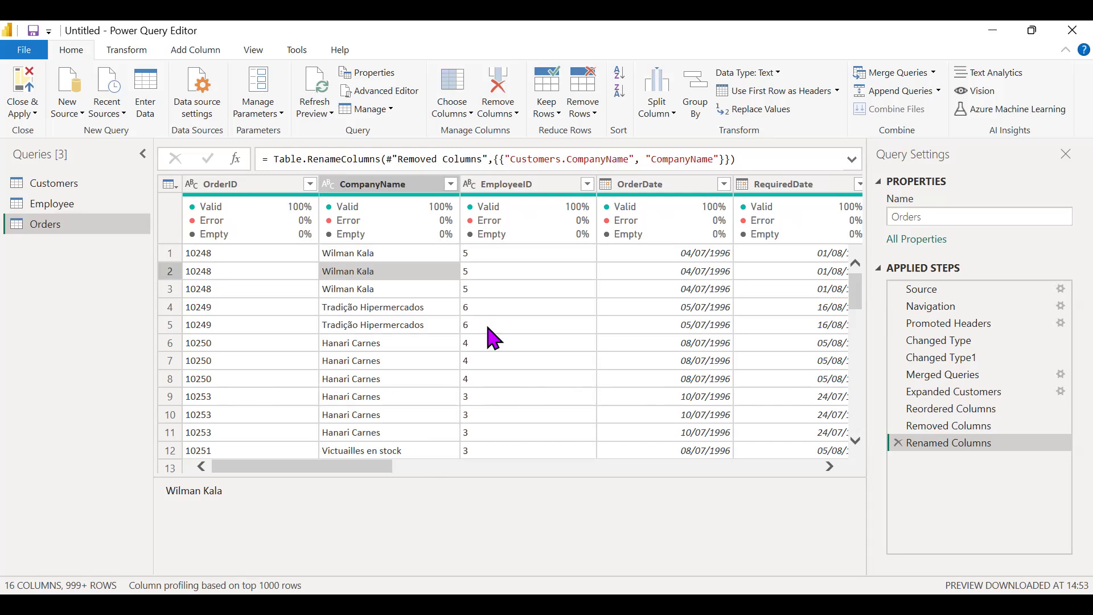
# Step: Close the query editor and apply the changes to load the Customers, Employee and Orders tables into the Power BI report
pyautogui.click(36, 114)
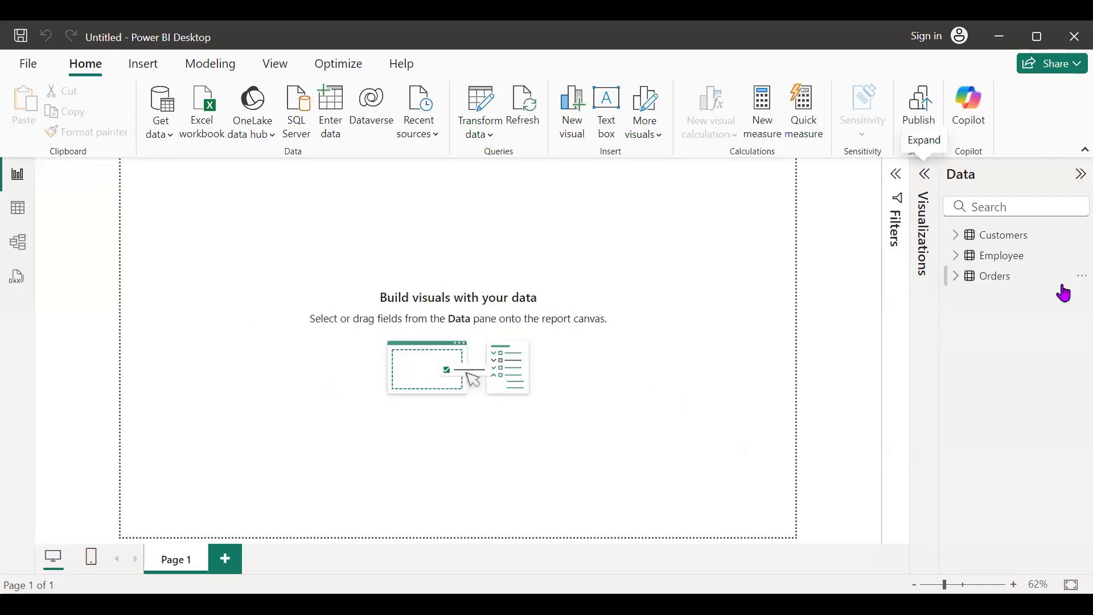
pyautogui.moveTo(991, 281)
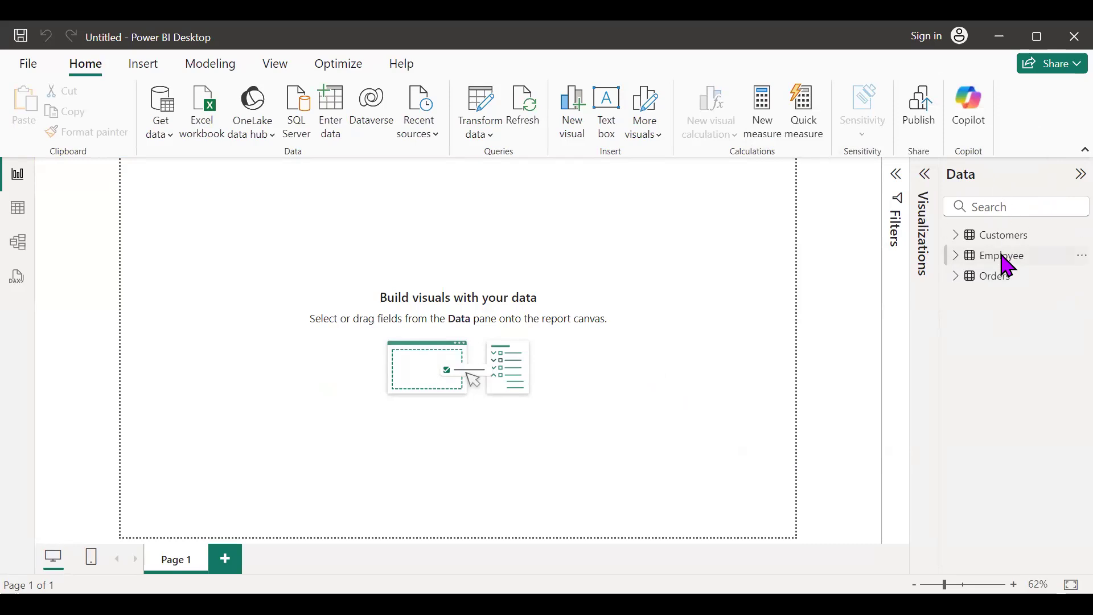
pyautogui.moveTo(1006, 261)
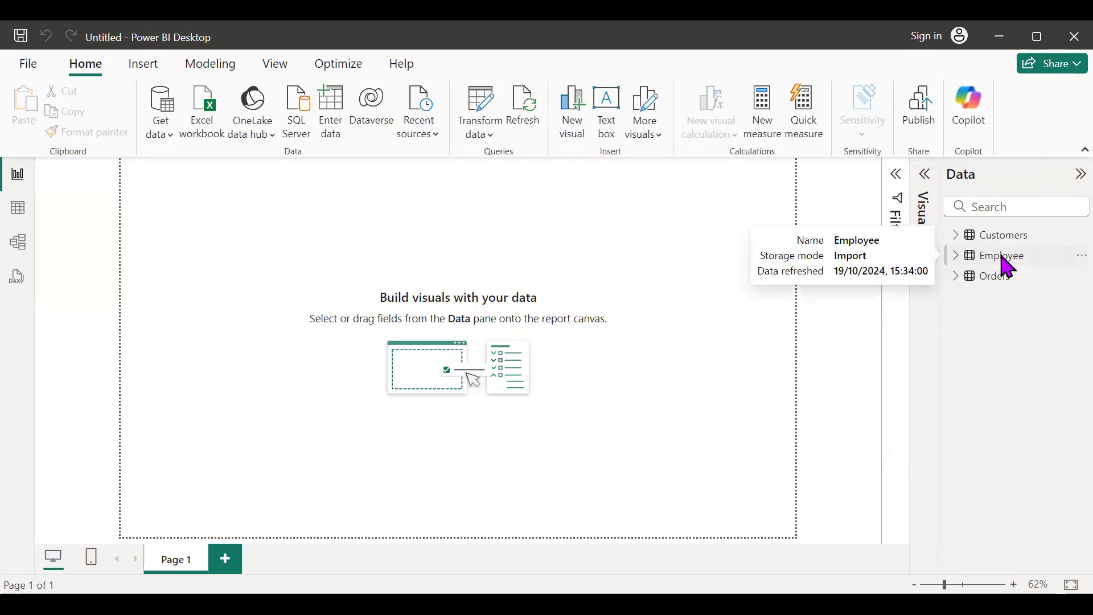
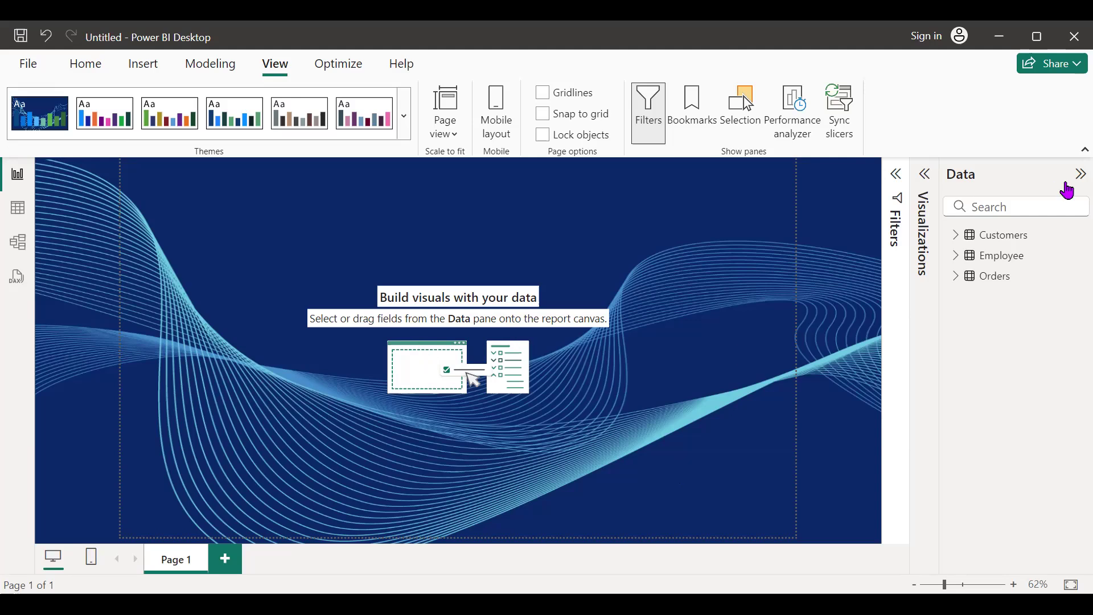
# Step: Expand the Orders table to list its fields for building the report
pyautogui.click(1080, 174)
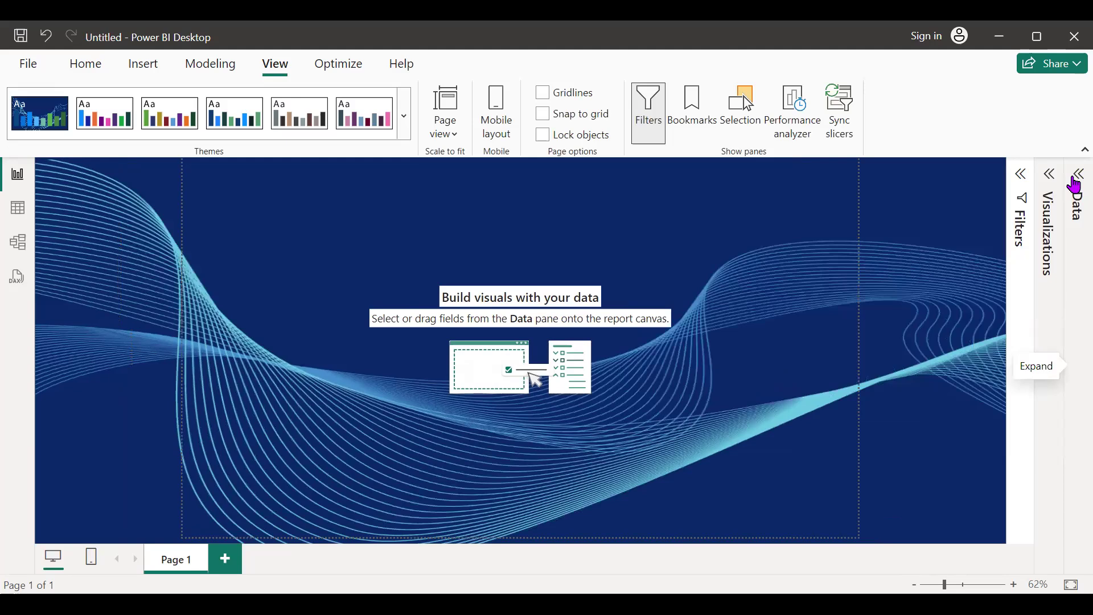
pyautogui.click(1075, 183)
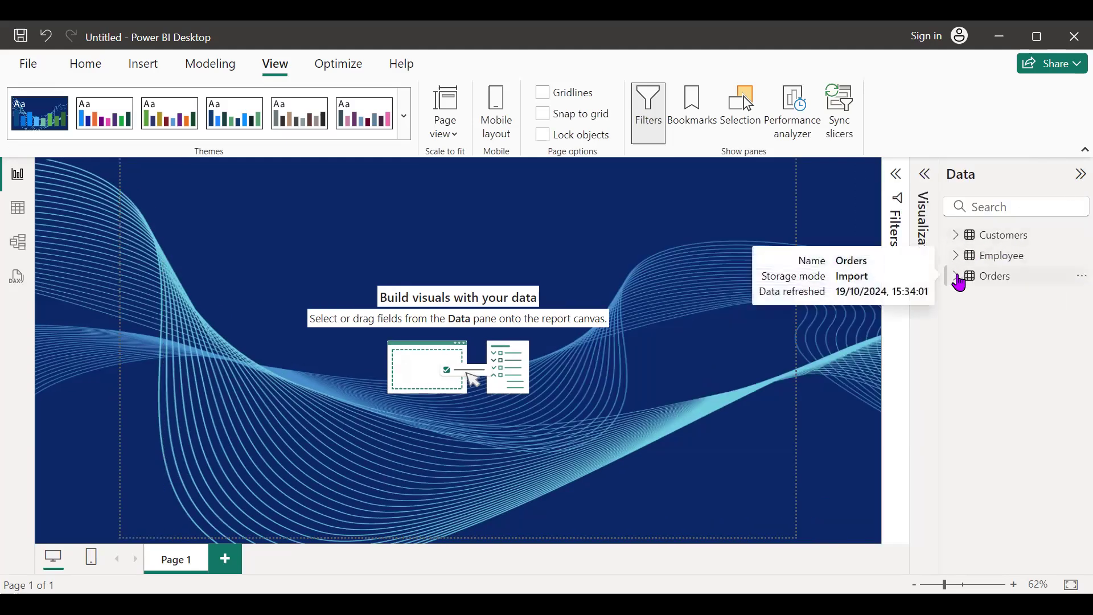
pyautogui.click(957, 277)
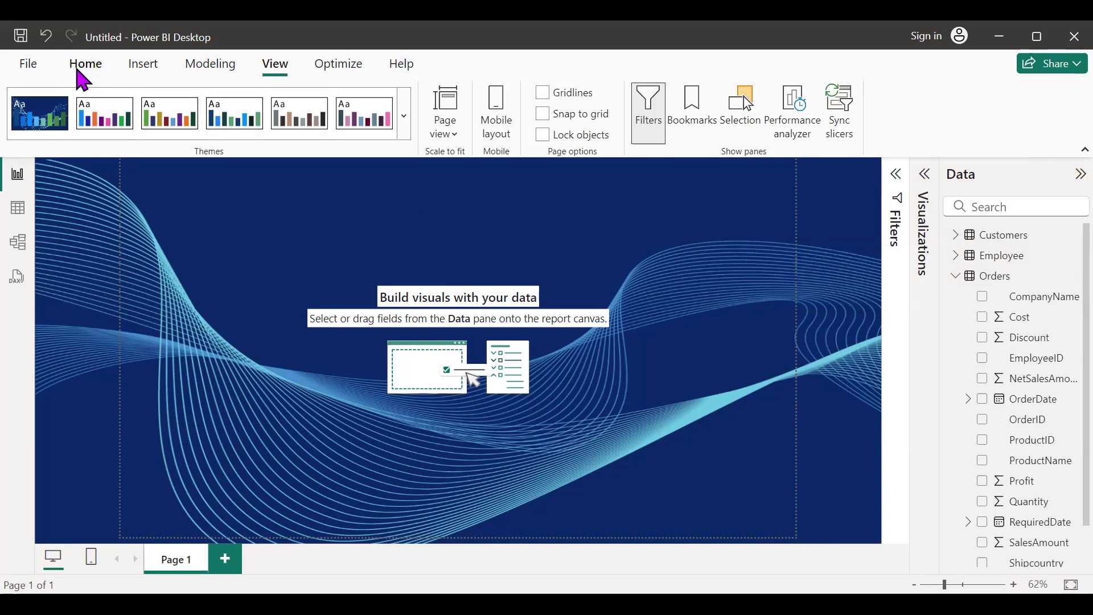
# Step: Insert a text box on the report page, reshape it into a wide, shallow banner and enter "DAM Enterprise"
pyautogui.click(82, 68)
pyautogui.click(598, 122)
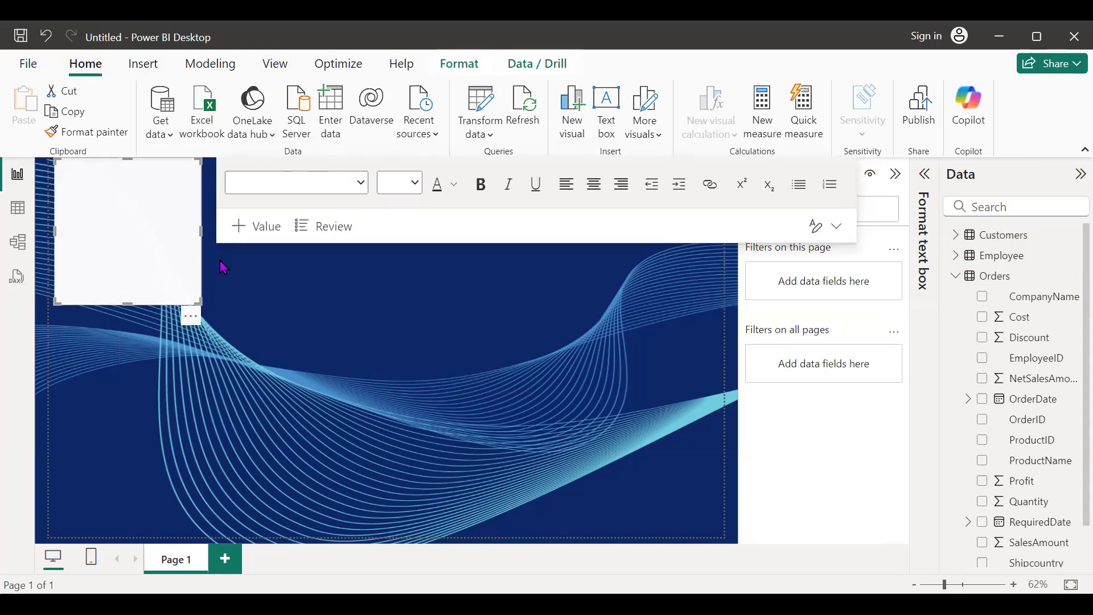
pyautogui.moveTo(201, 304); pyautogui.dragTo(497, 202)
pyautogui.click(289, 181)
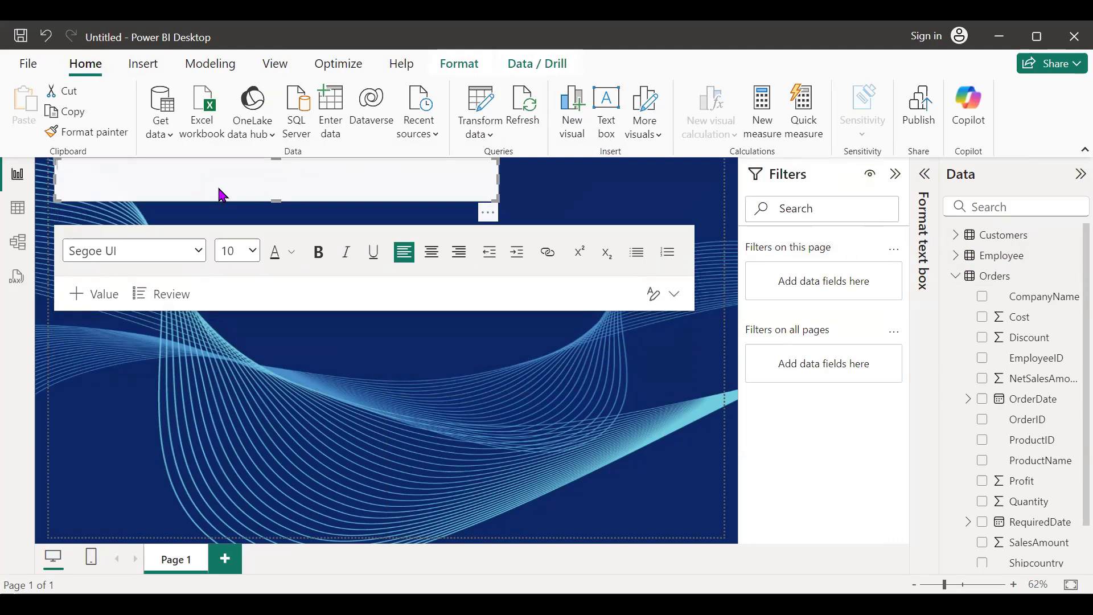
pyautogui.write('DAM Enterprise')
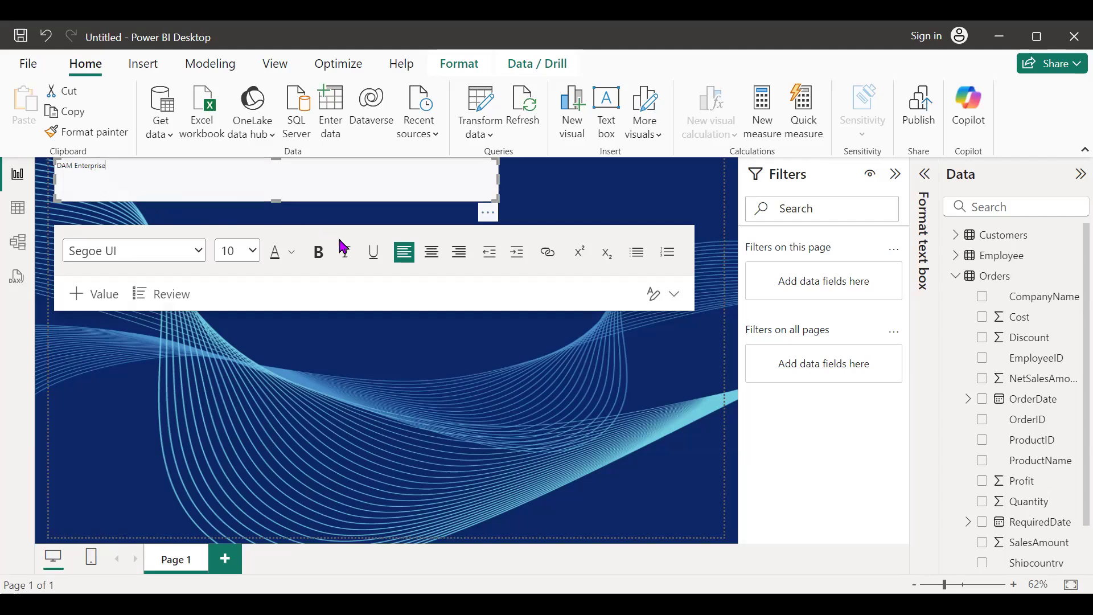
# Step: Format the "DAM Enterprise" text in Corbel at font size 18
pyautogui.hotkey('ctrl', 'a')
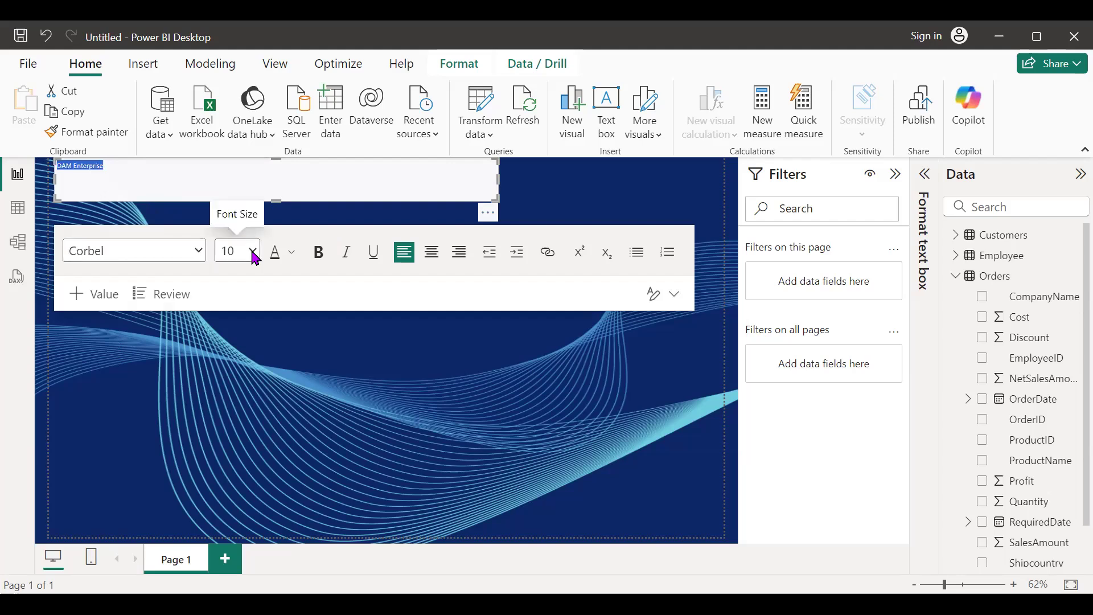
pyautogui.click(251, 251)
pyautogui.click(251, 337)
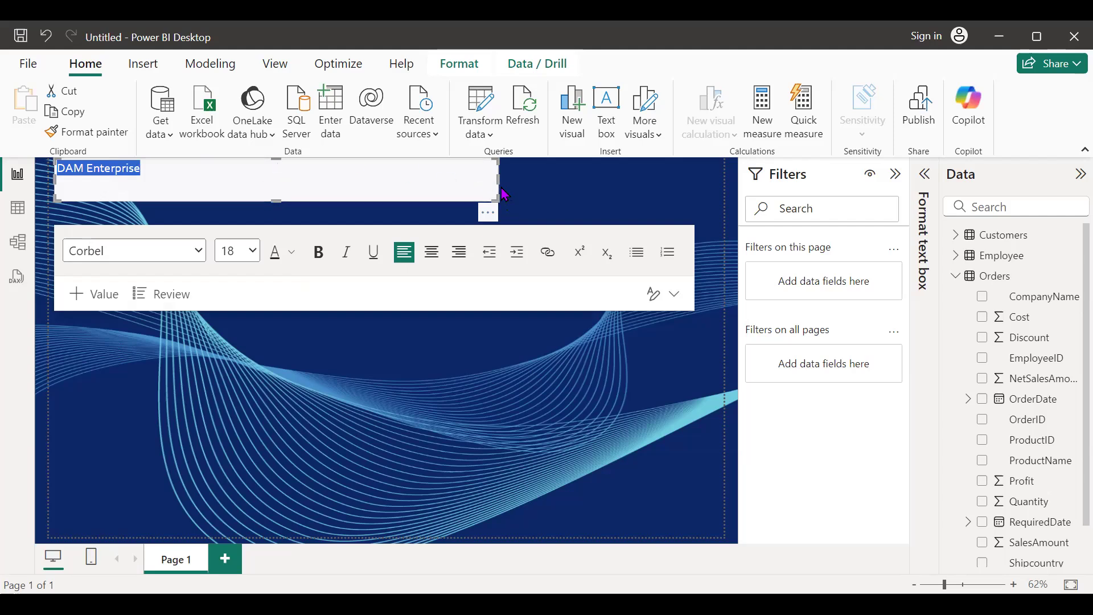
# Step: Narrow the text box to fit its title and make "DAM Enterprise" bold
pyautogui.moveTo(499, 179); pyautogui.dragTo(231, 177)
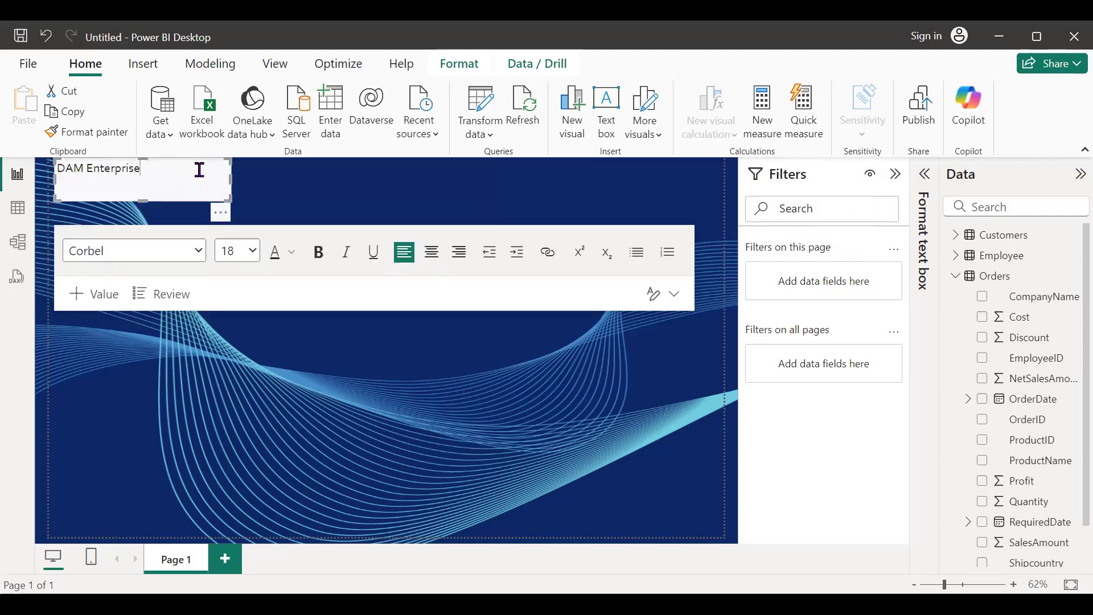
pyautogui.hotkey('ctrl', 'b')
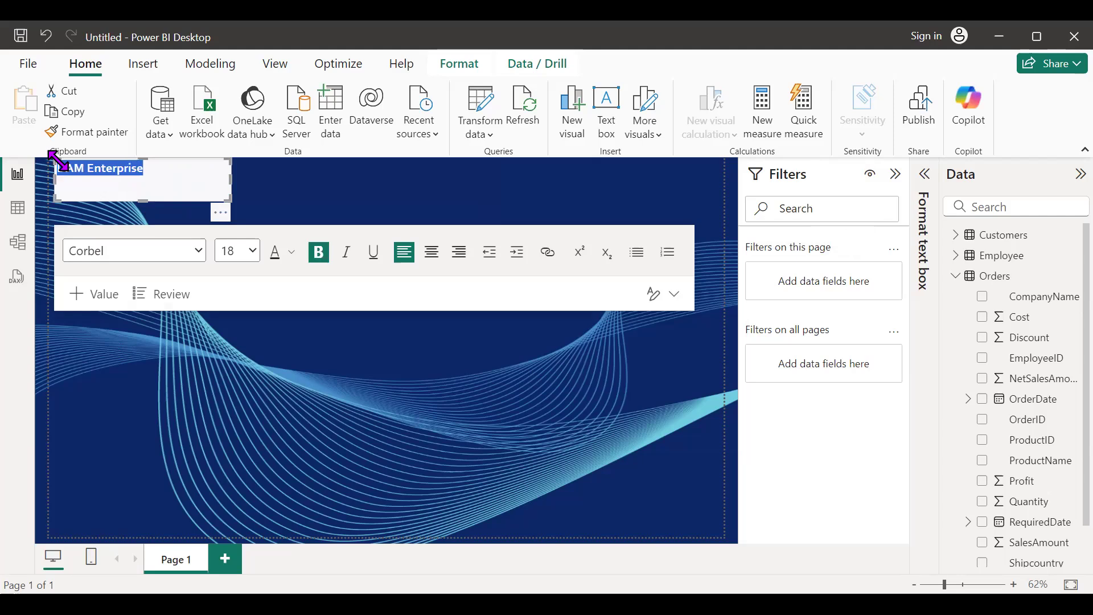
pyautogui.press('End')
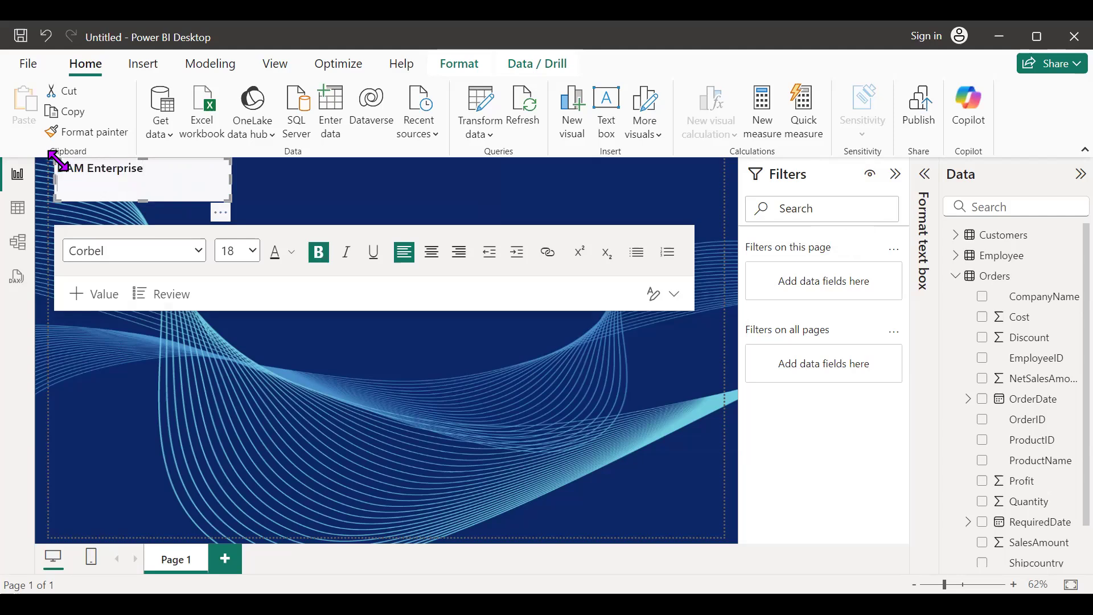
# Step: Add a second, non-bold line reading "Sales Report" below the "DAM Enterprise" title
pyautogui.hotkey('ctrl', 'b')
pyautogui.press('Return')
pyautogui.write('Sales ')
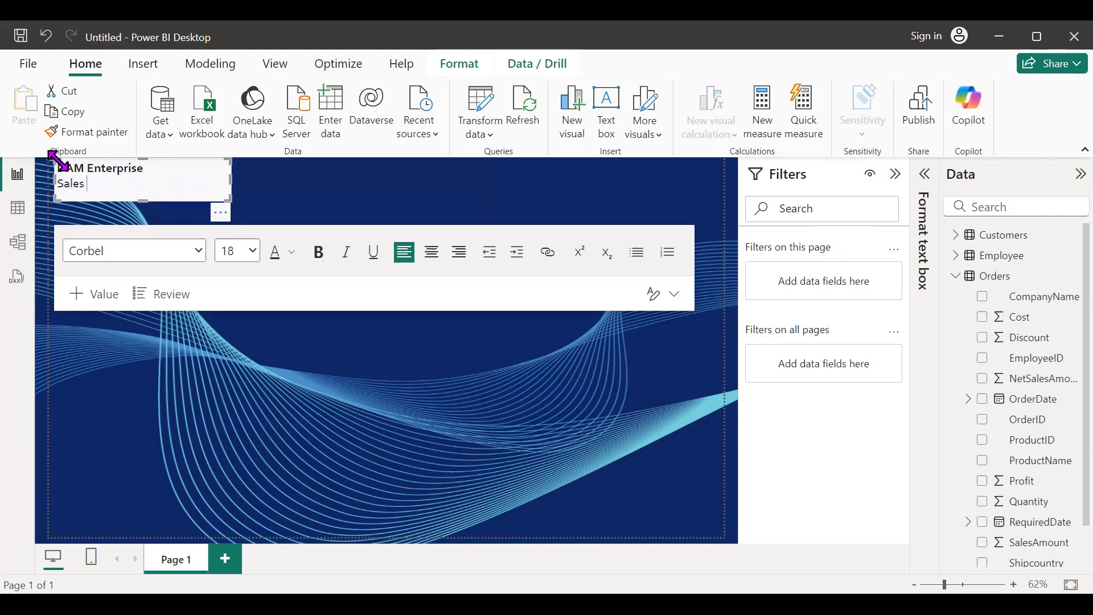
pyautogui.write('Report')
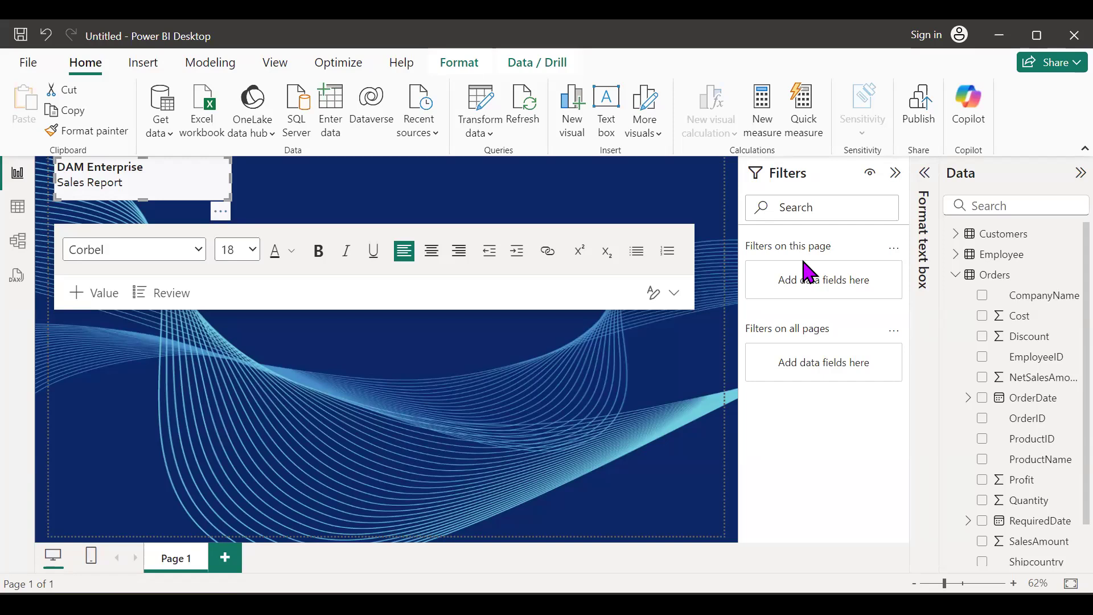
# Step: Replace the "Sales Report" line in the title text box with "Analysis of Sales Data"
pyautogui.hotkey('shift', 'Left')
pyautogui.hotkey('shift', 'Left')
pyautogui.hotkey('shift', 'Left')
pyautogui.hotkey('shift', 'Left')
pyautogui.hotkey('shift', 'Left')
pyautogui.hotkey('shift', 'Left')
pyautogui.hotkey('shift', 'Left')
pyautogui.hotkey('shift', 'Left')
pyautogui.hotkey('shift', 'Left')
pyautogui.hotkey('shift', 'Left')
pyautogui.hotkey('shift', 'Left')
pyautogui.hotkey('shift', 'Left')
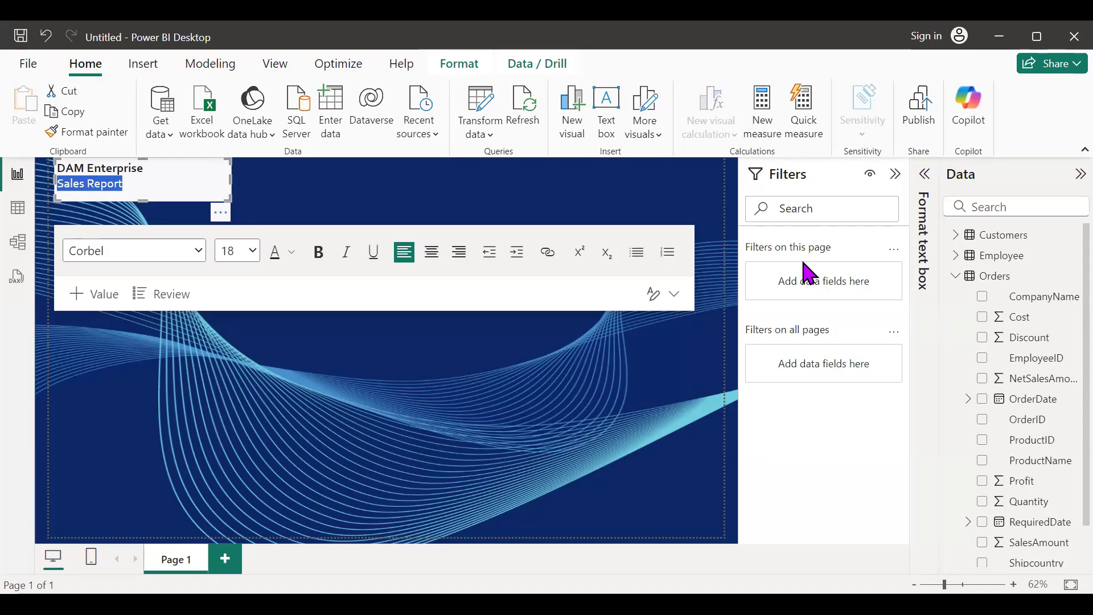
pyautogui.write('Analysis of Sales Dat')
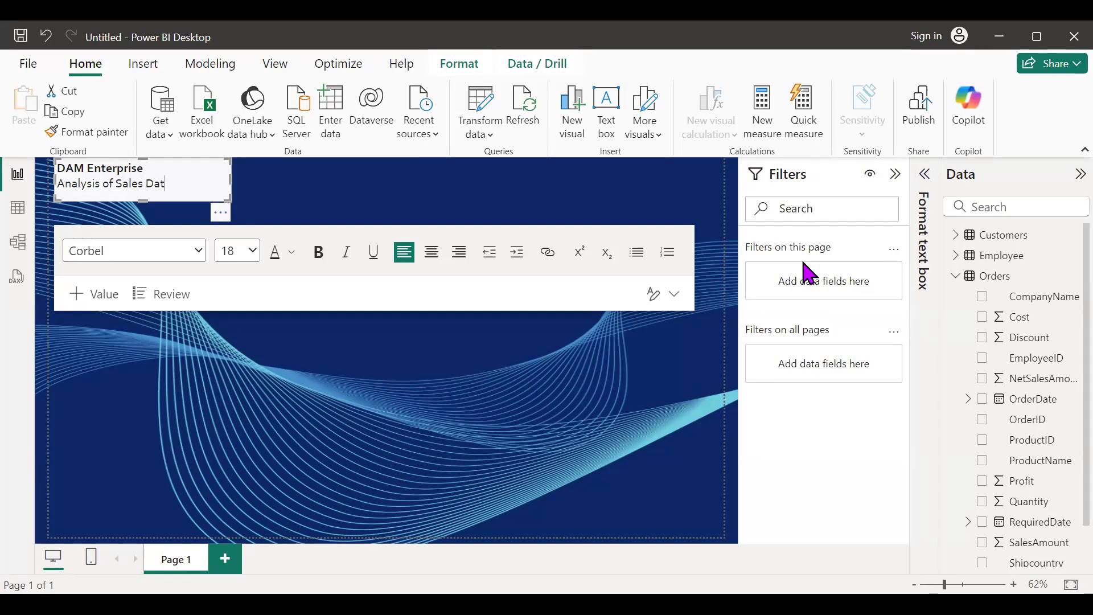
pyautogui.write('a from')
pyautogui.press('BackSpace')
pyautogui.press('BackSpace')
pyautogui.press('BackSpace')
pyautogui.press('BackSpace')
pyautogui.press('BackSpace')
pyautogui.press('BackSpace')
# Step: Shrink the title text box to fit closely around its two lines and collapse the Orders table's field list
pyautogui.moveTo(143, 198); pyautogui.dragTo(142, 189)
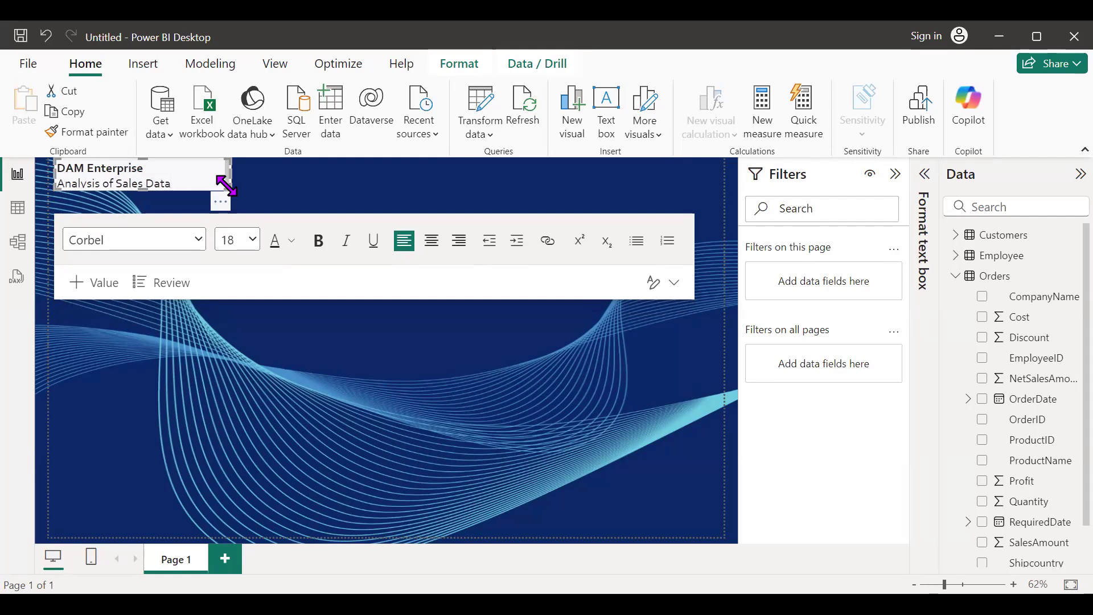
pyautogui.moveTo(226, 185); pyautogui.dragTo(179, 189)
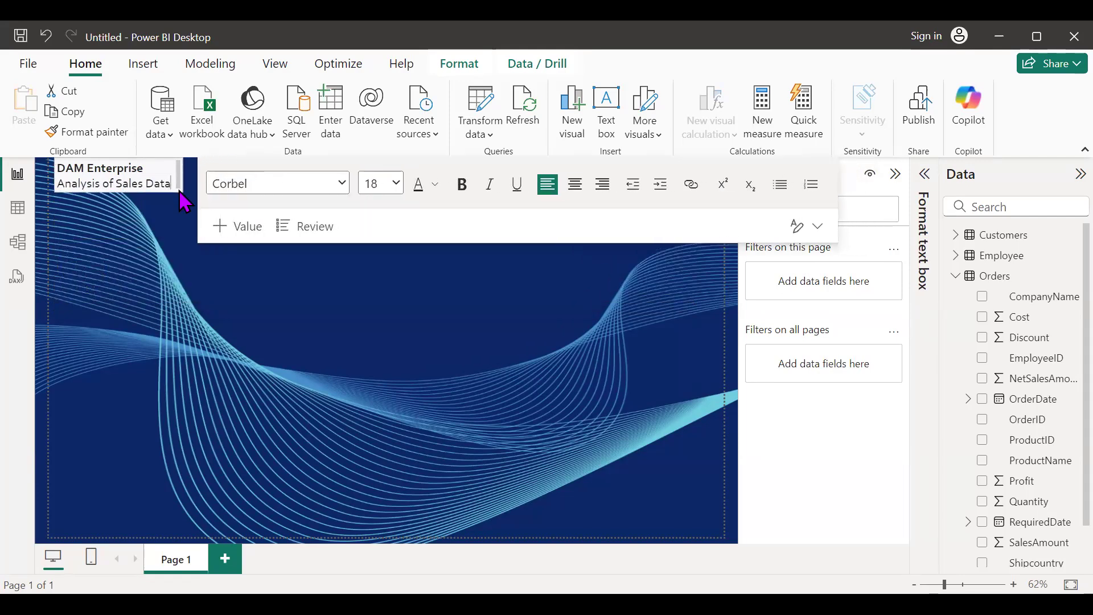
pyautogui.click(345, 285)
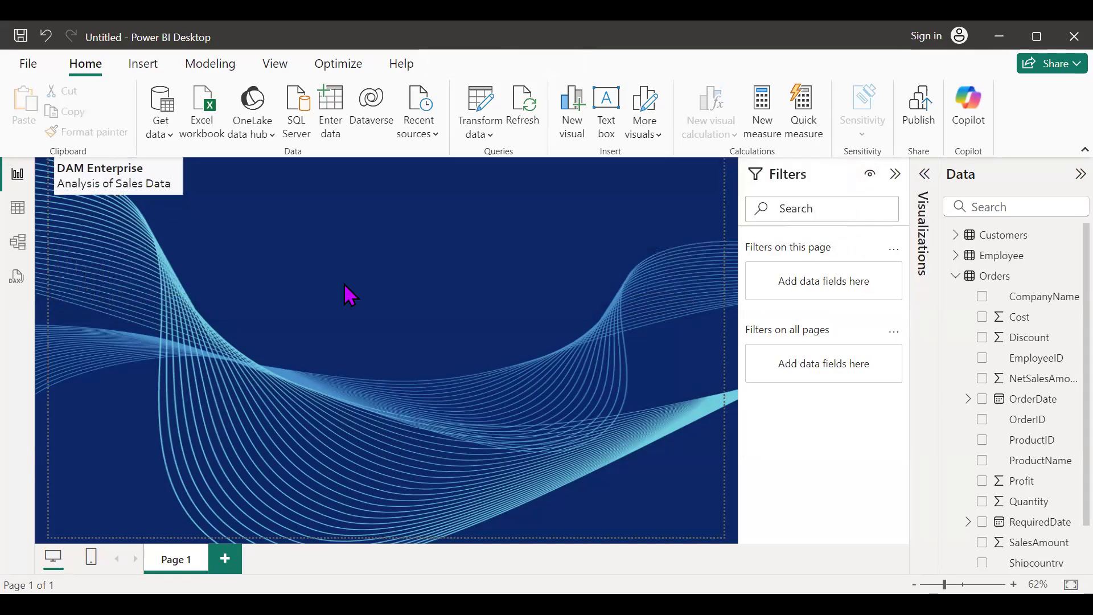
pyautogui.click(954, 278)
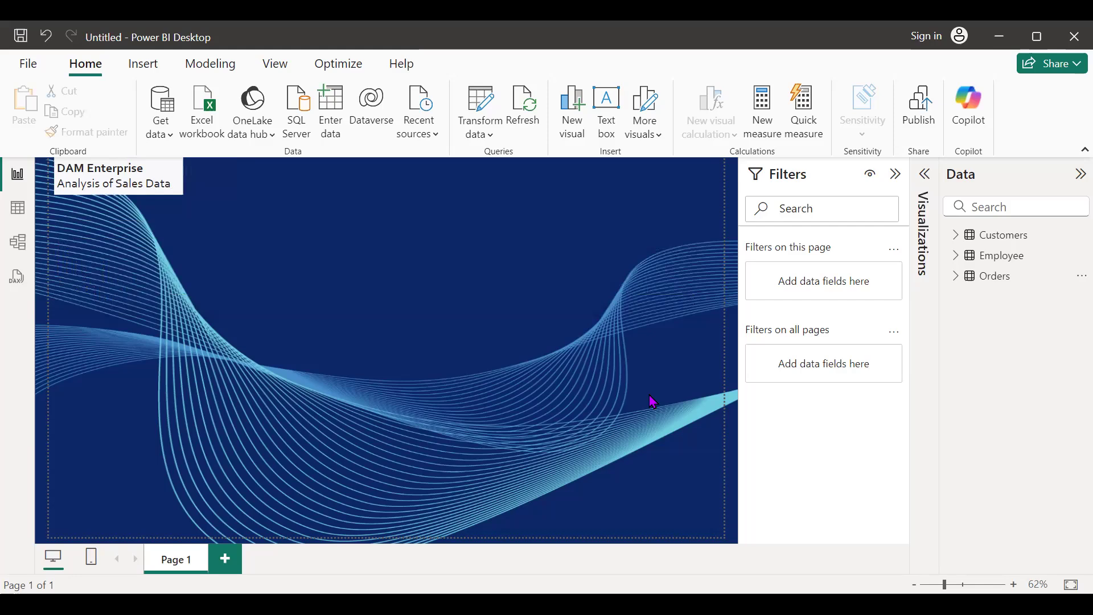
pyautogui.click(176, 181)
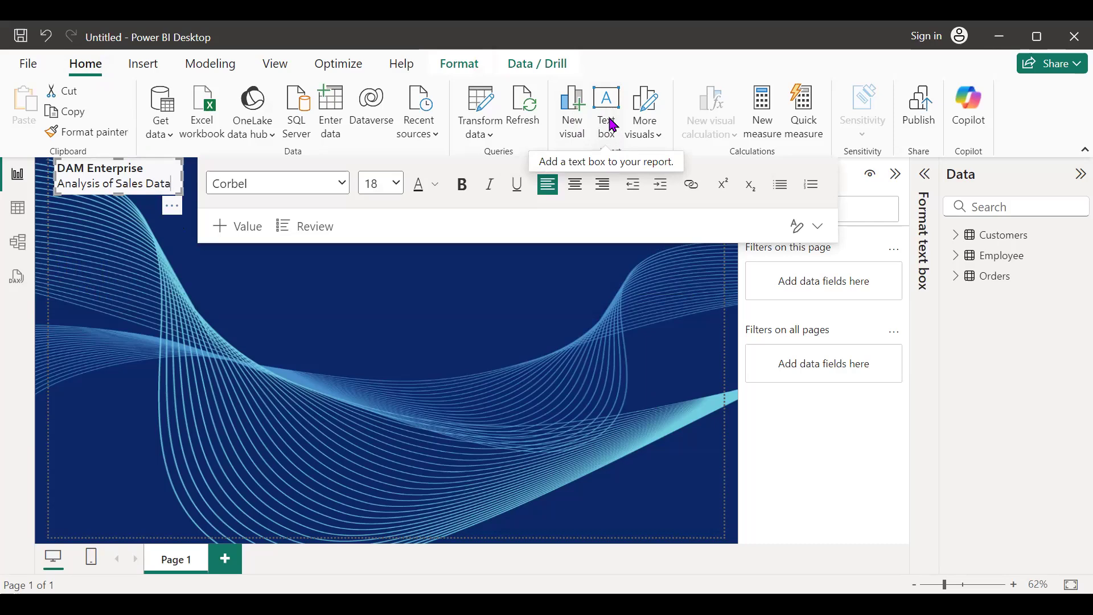
pyautogui.click(586, 311)
# Step: Browse the available report themes and try the High contrast theme on the report
pyautogui.click(270, 66)
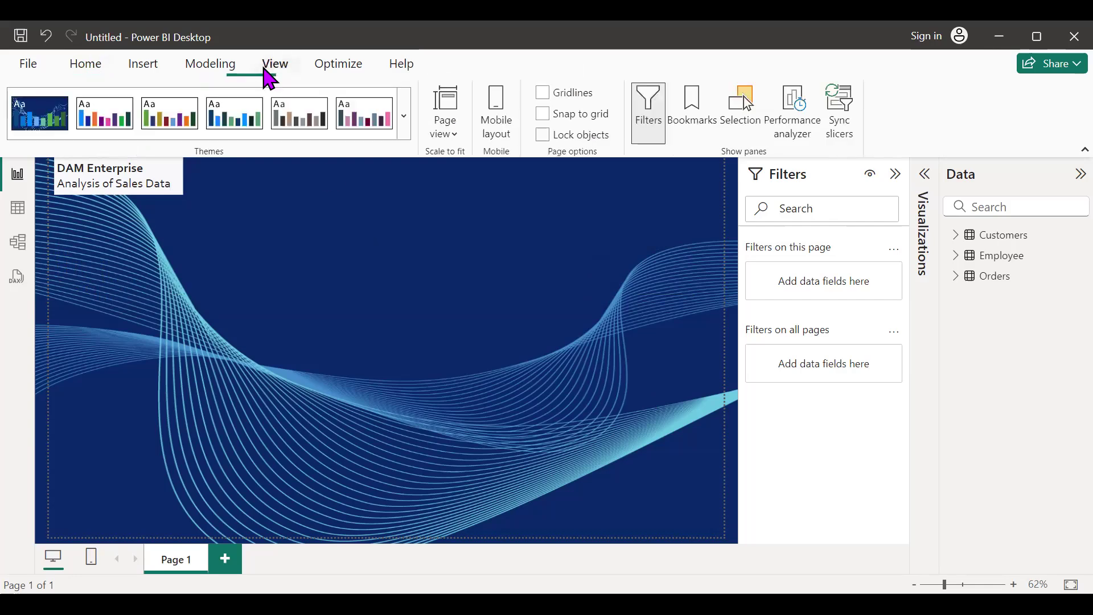
pyautogui.click(405, 132)
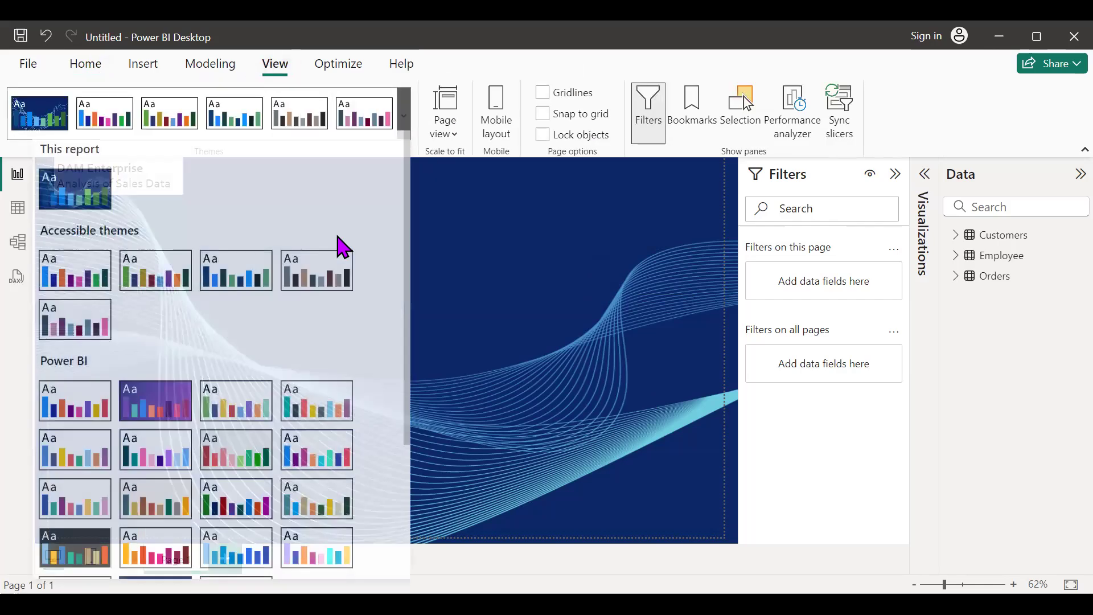
pyautogui.scroll(-3, 259, 399)
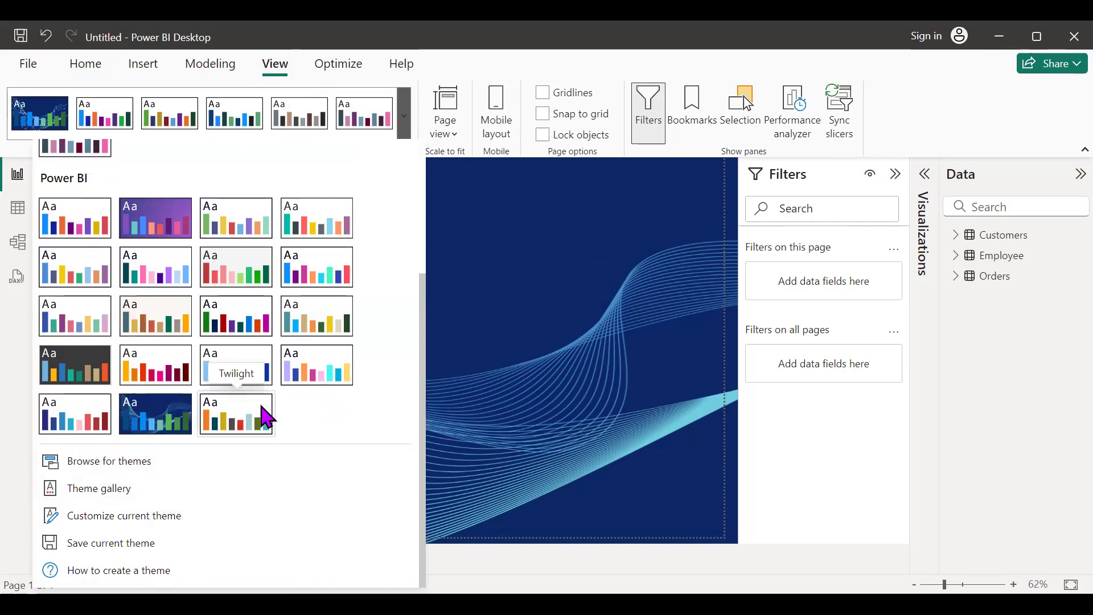
pyautogui.scroll(3, 188, 417)
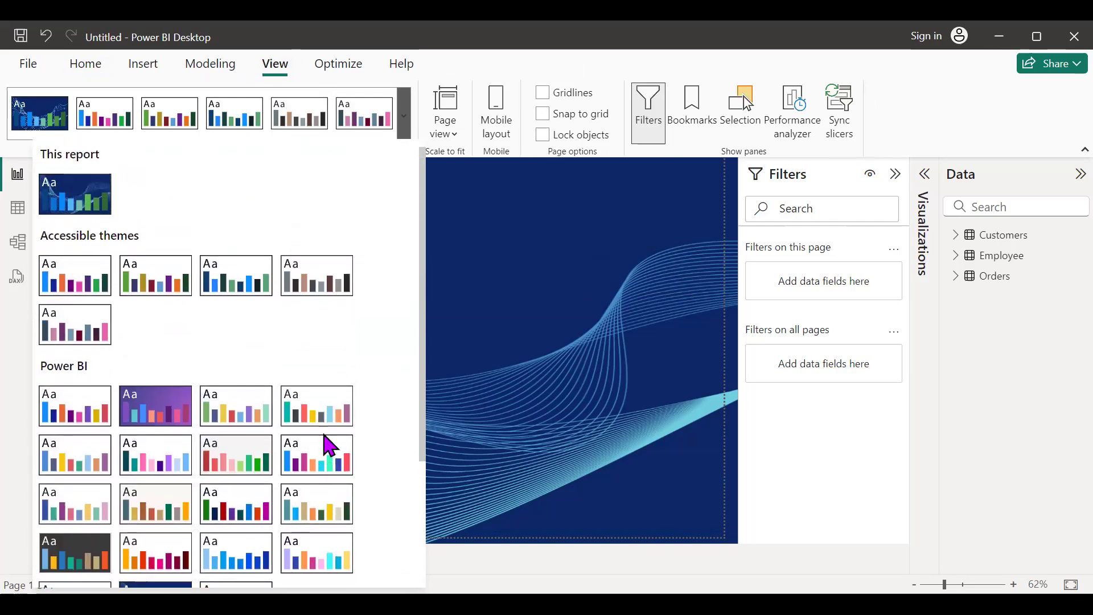
pyautogui.scroll(-3, 329, 445)
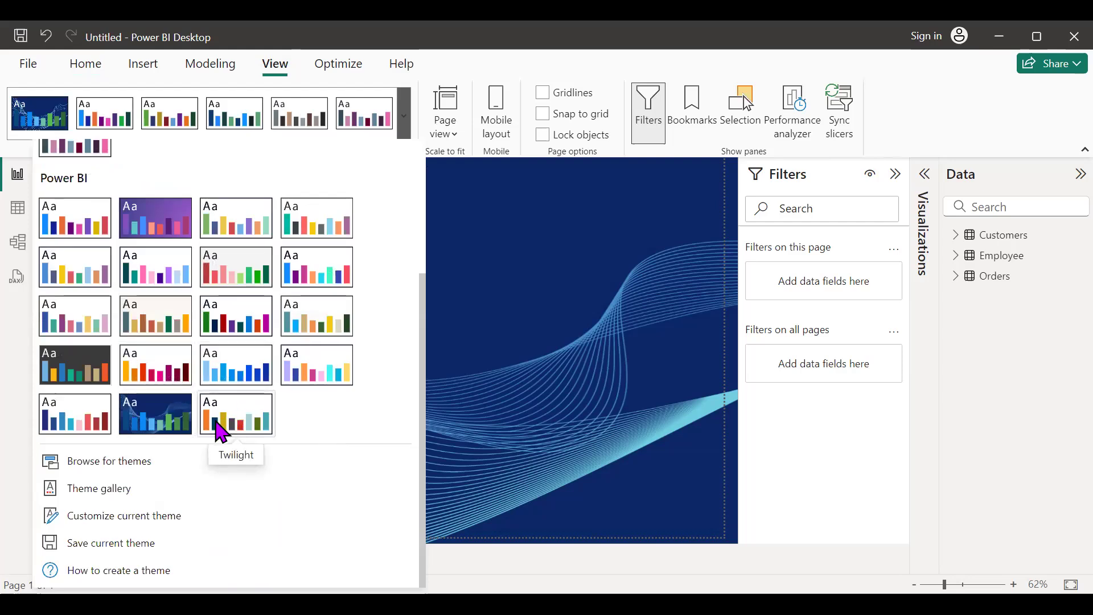
pyautogui.scroll(3, 262, 338)
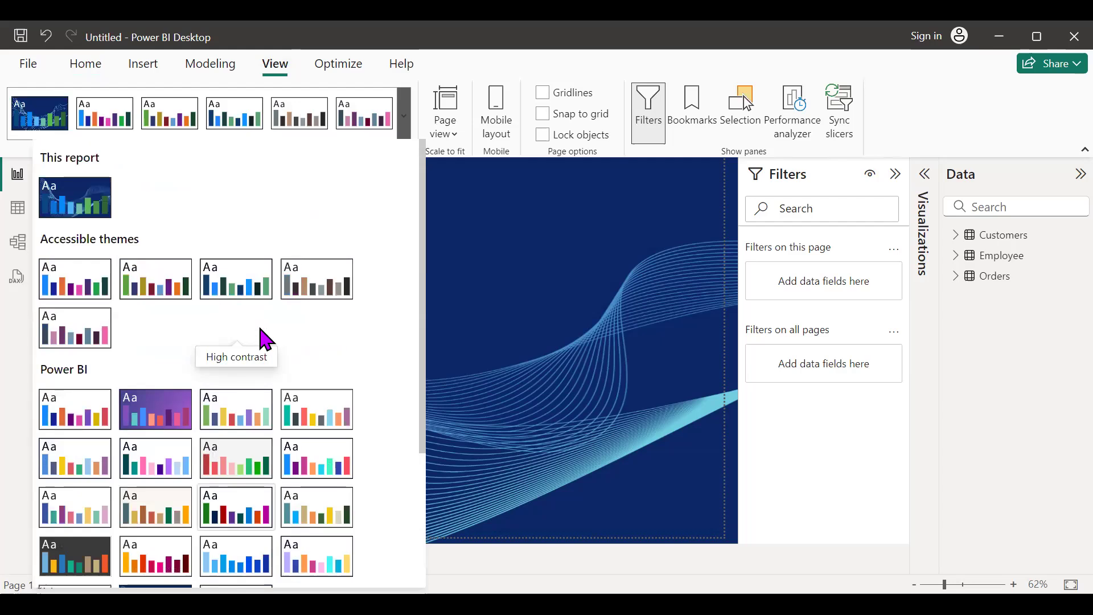
pyautogui.scroll(-3, 261, 333)
pyautogui.click(255, 321)
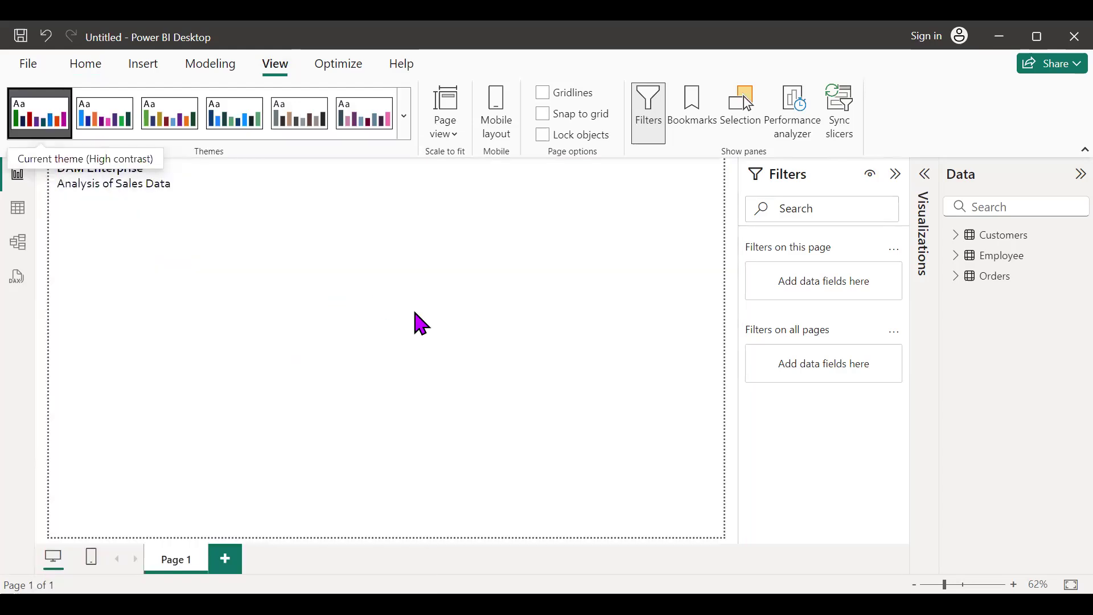
# Step: Try the dark Innovate theme and the grey-brown accessible theme on the report
pyautogui.click(406, 124)
pyautogui.scroll(-3, 220, 391)
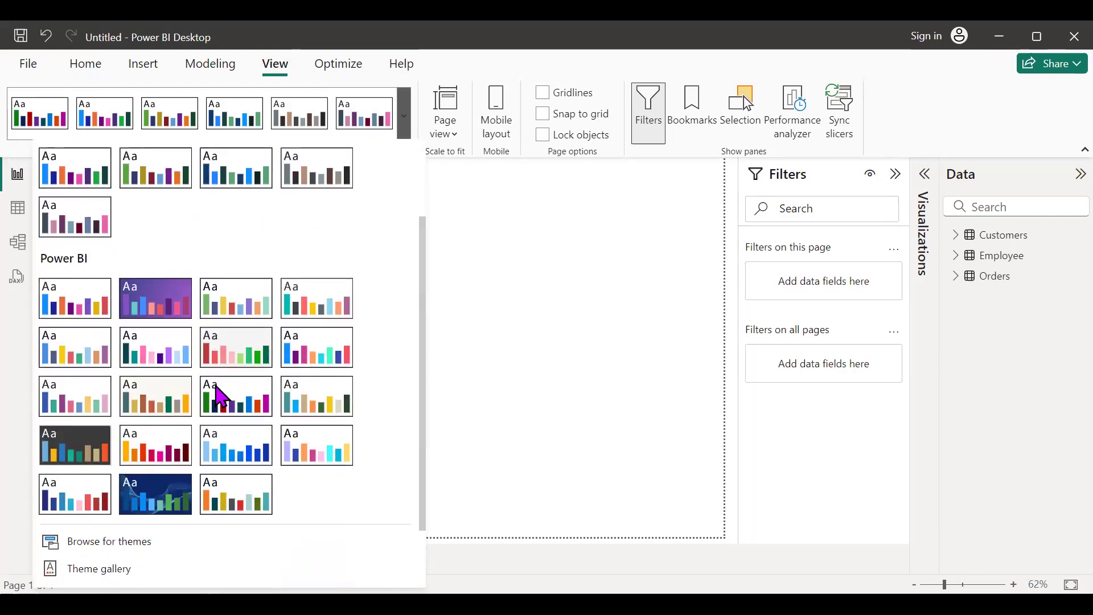
pyautogui.click(80, 450)
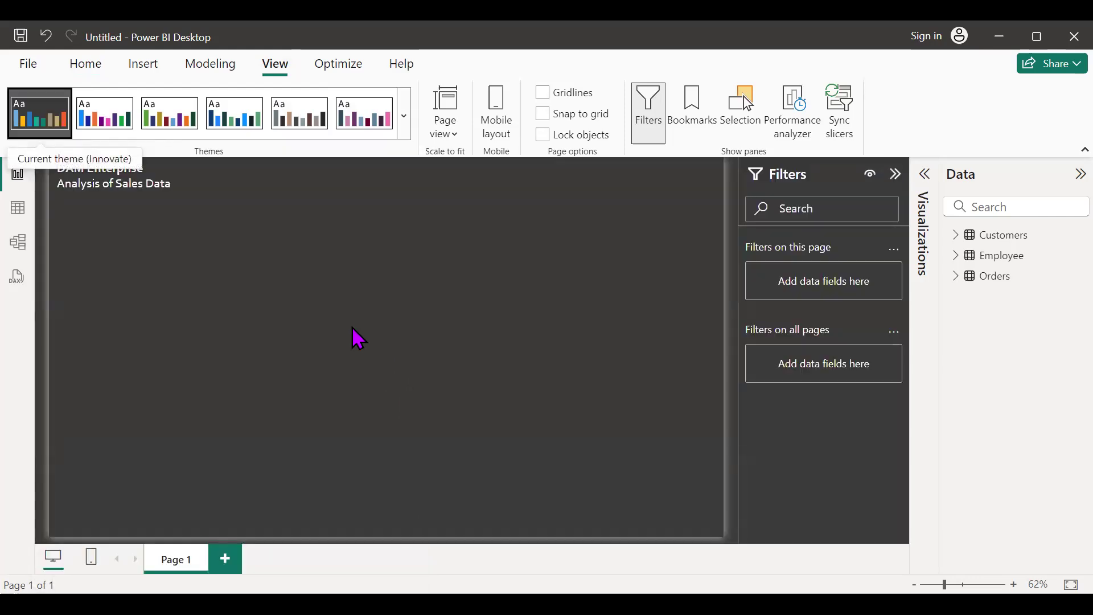
pyautogui.click(404, 126)
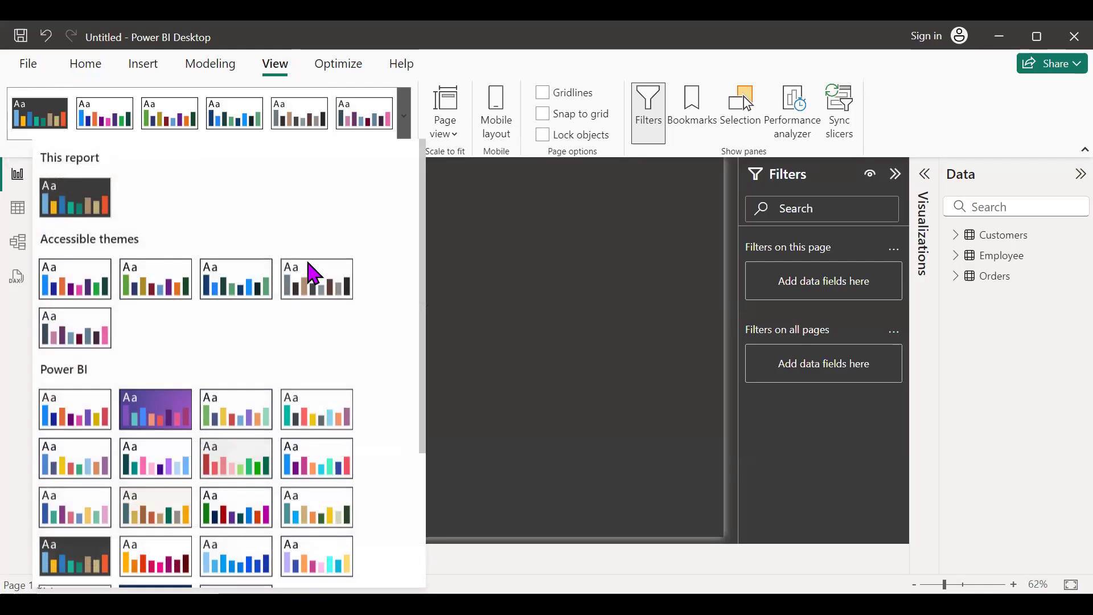
pyautogui.click(337, 289)
# Step: Switch the report back to the Tidal theme
pyautogui.click(404, 128)
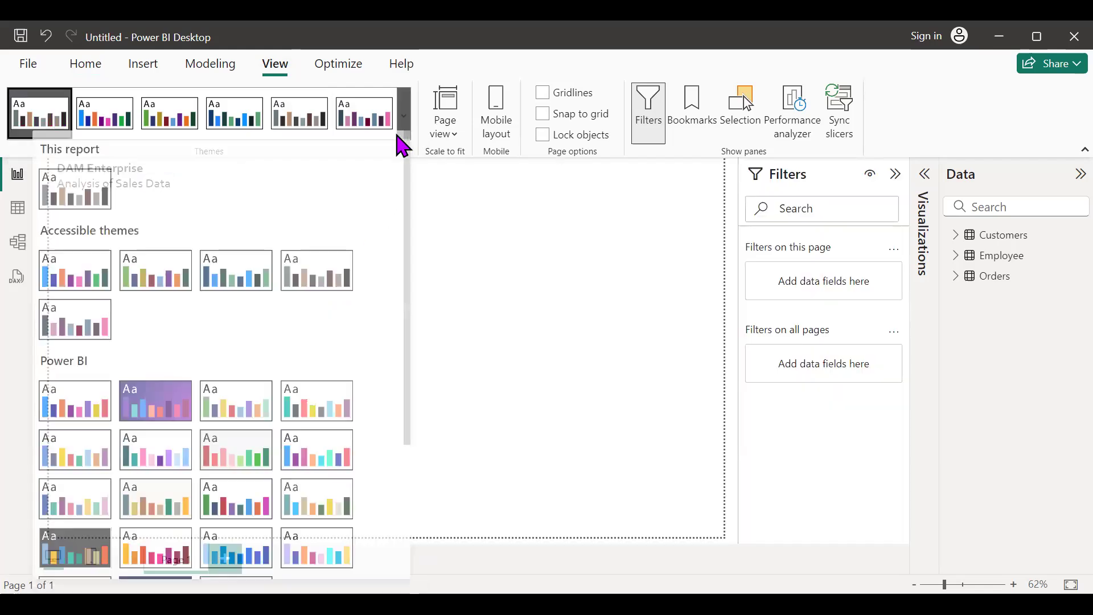
pyautogui.scroll(-3, 308, 415)
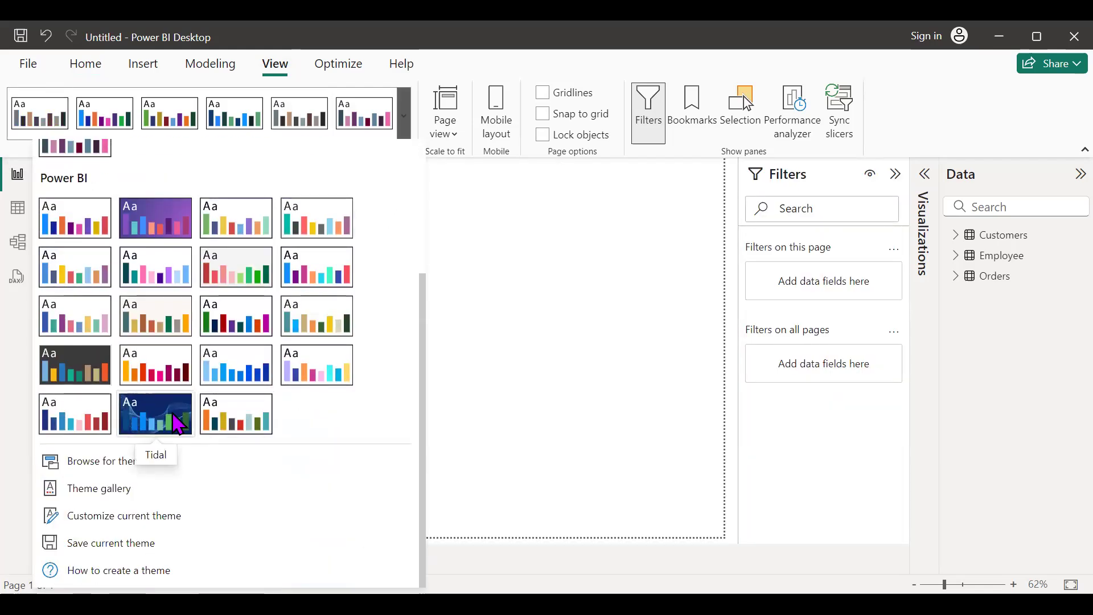
pyautogui.click(174, 417)
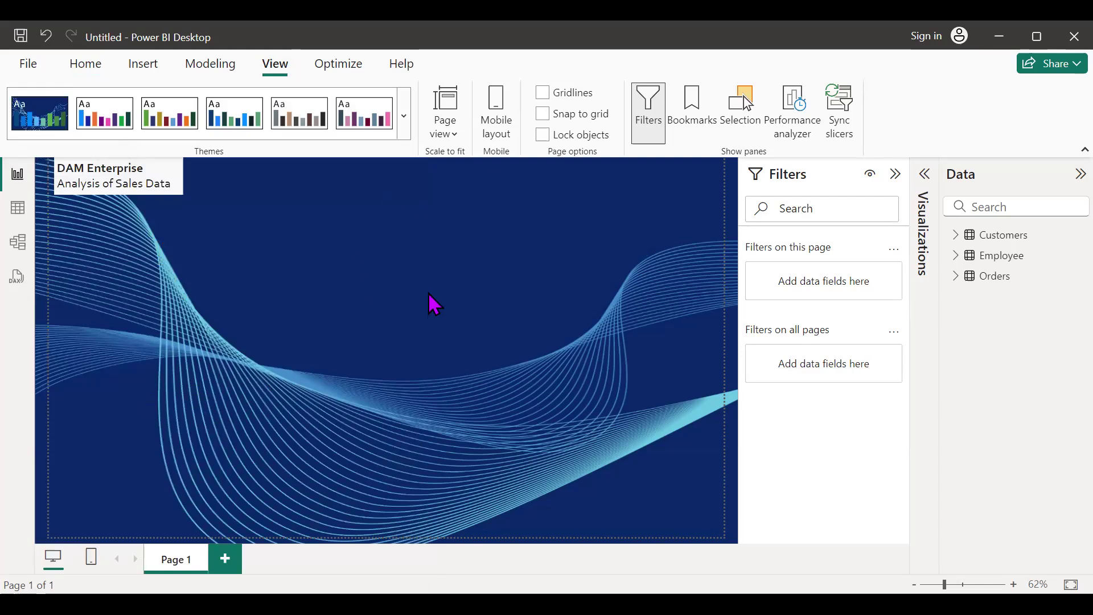
# Step: Apply the dark Innovate theme to the report
pyautogui.click(407, 116)
pyautogui.click(408, 118)
pyautogui.click(406, 116)
pyautogui.scroll(-3, 188, 478)
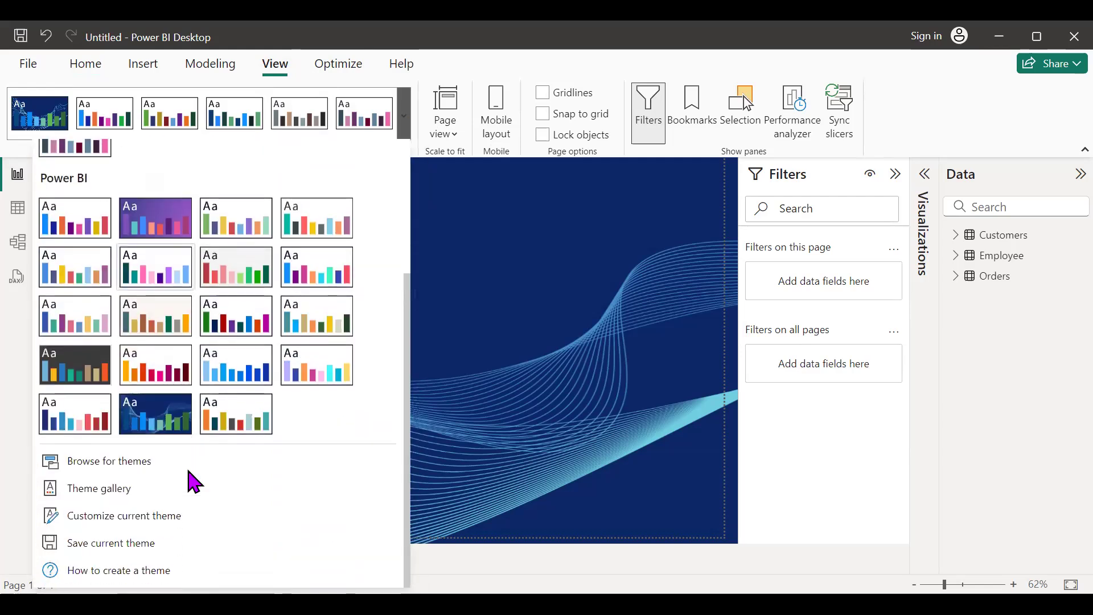
pyautogui.click(72, 378)
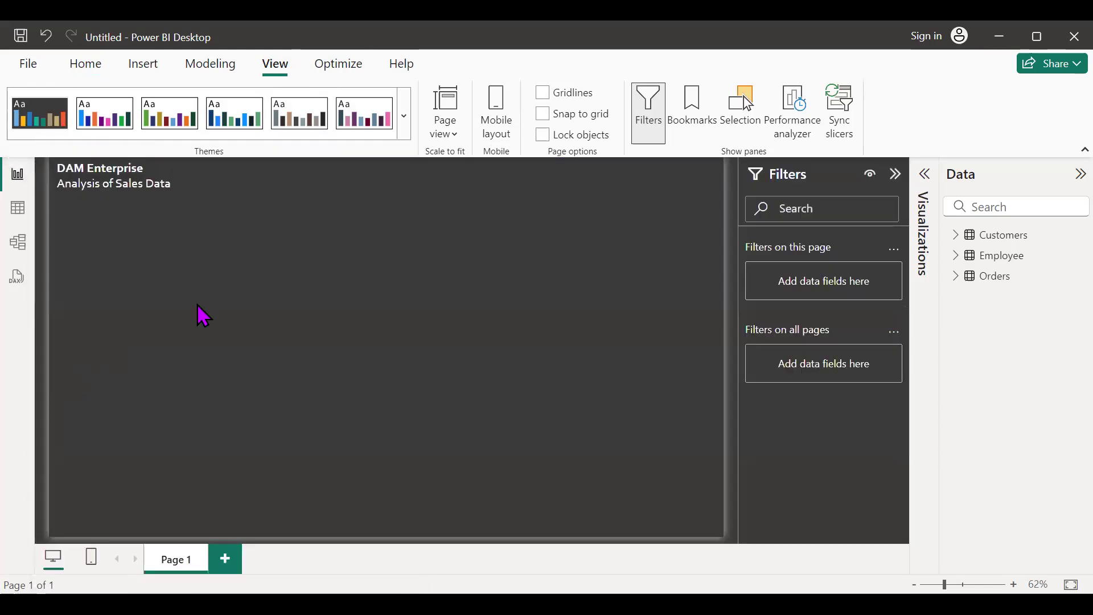
# Step: Append "(2020 - 2023)" to the "Analysis of Sales Data" line in the title text box
pyautogui.click(120, 179)
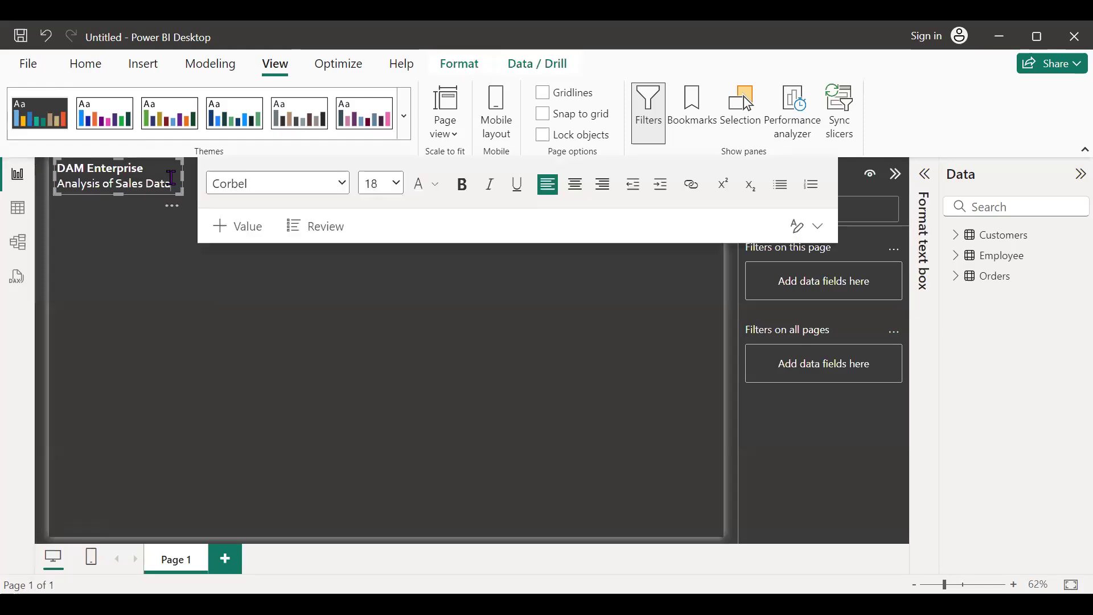
pyautogui.click(212, 303)
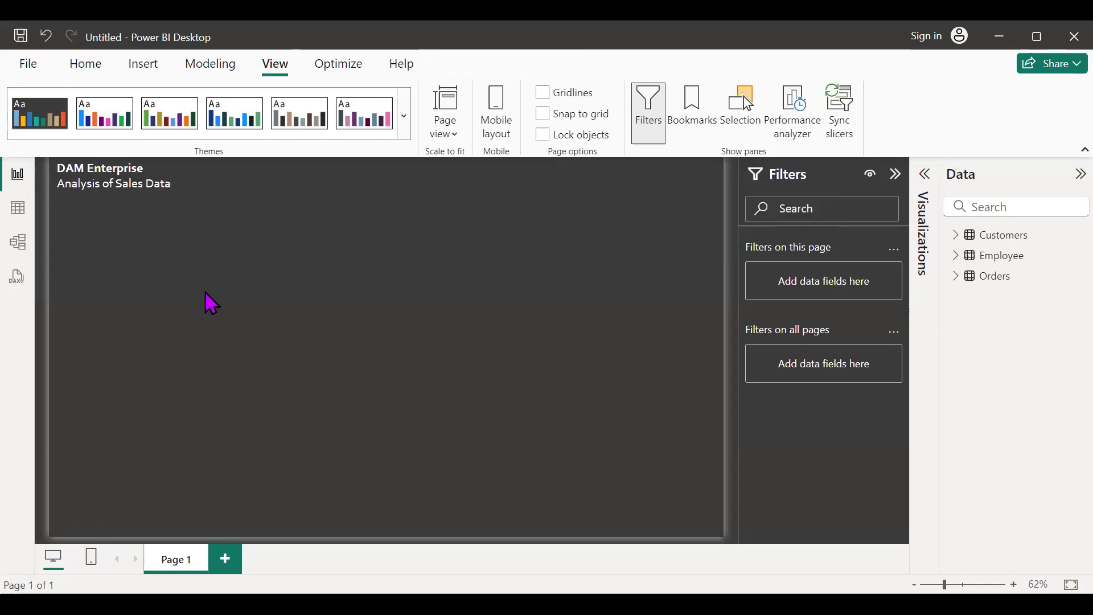
pyautogui.click(174, 183)
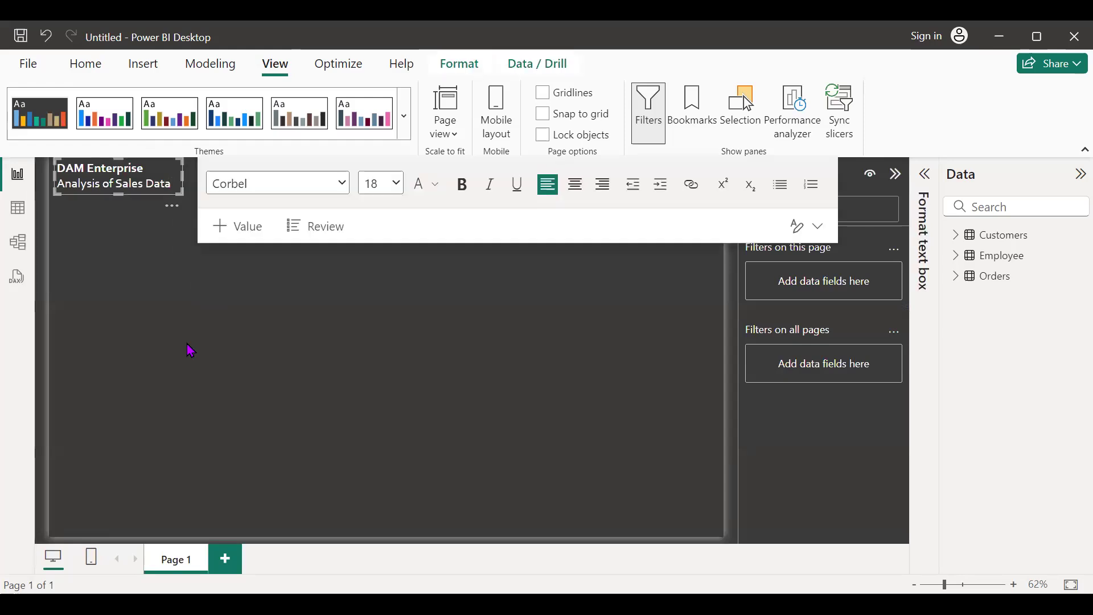
pyautogui.write('(20')
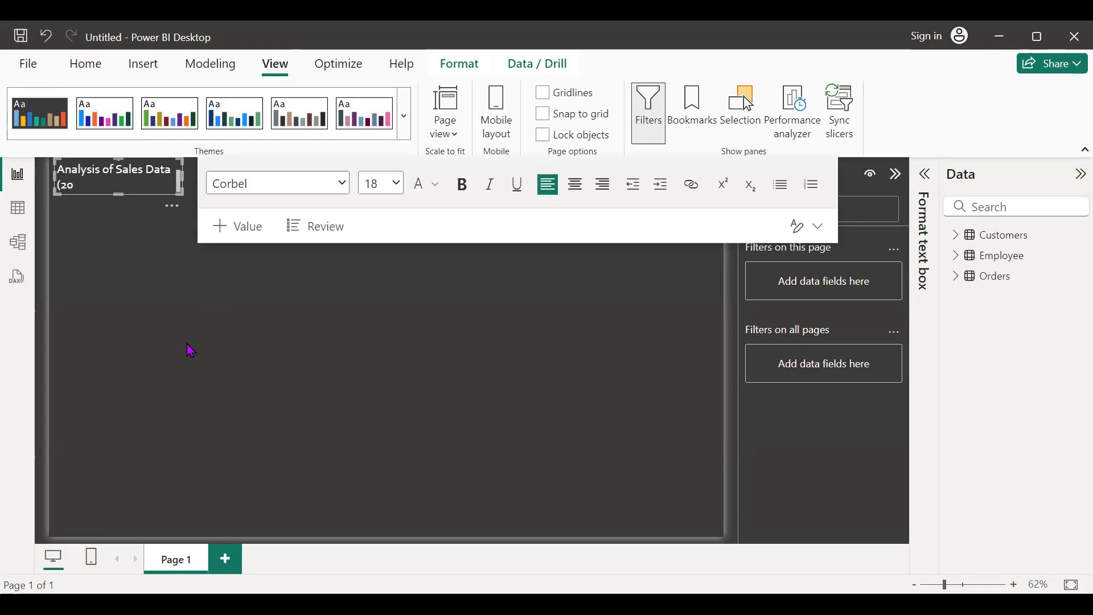
pyautogui.write('20 - 2023)')
pyautogui.click(192, 335)
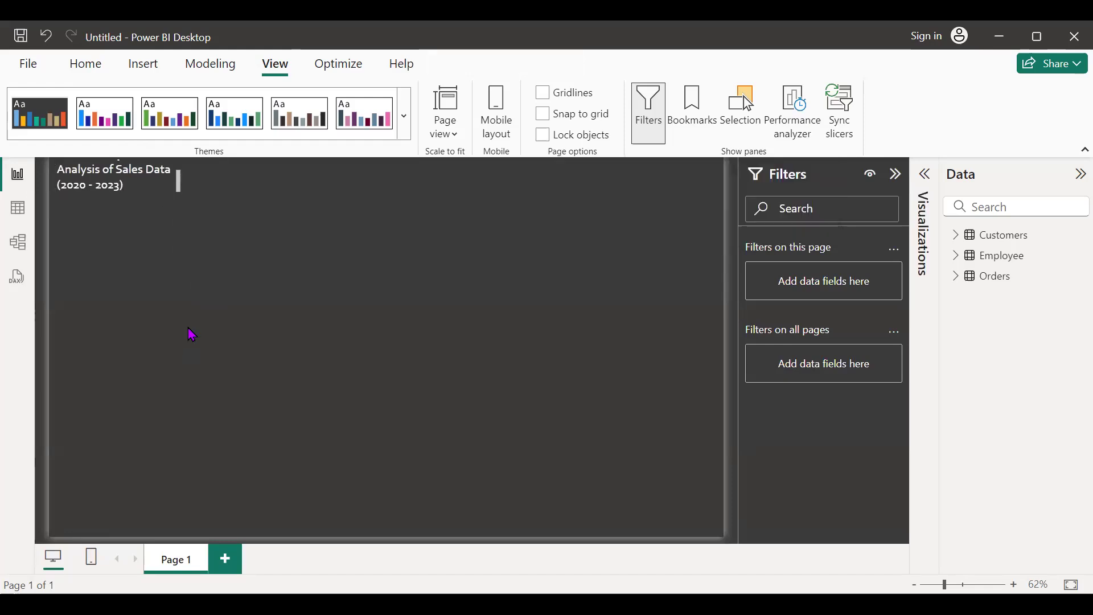
# Step: Widen the title text box so that "Analysis of Sales Data (2020 - 2023)" fits on one line
pyautogui.click(168, 185)
pyautogui.moveTo(183, 186); pyautogui.dragTo(264, 181)
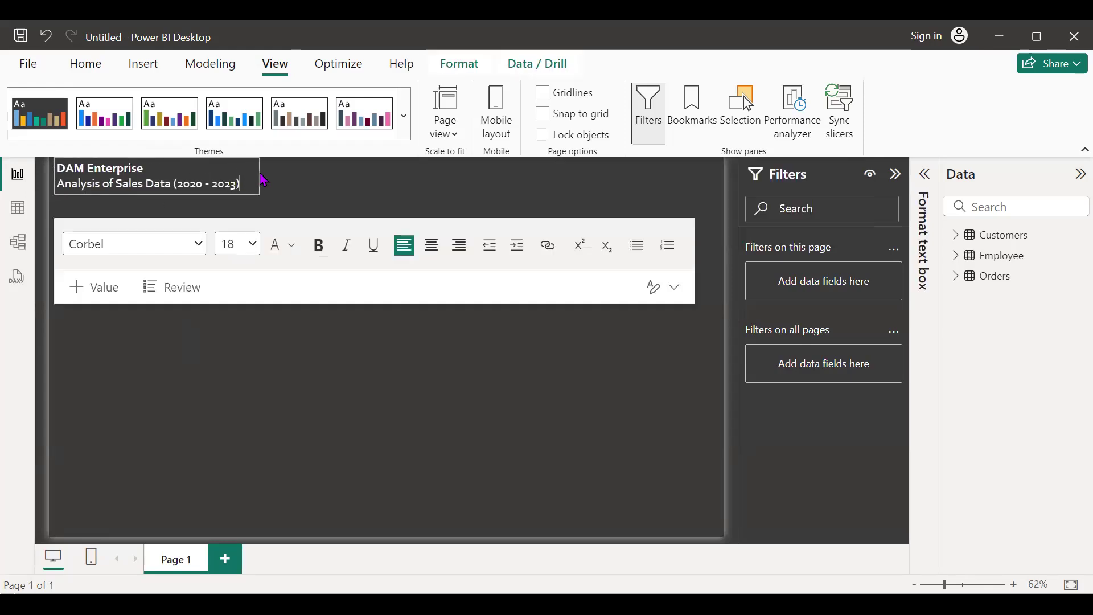
pyautogui.click(286, 188)
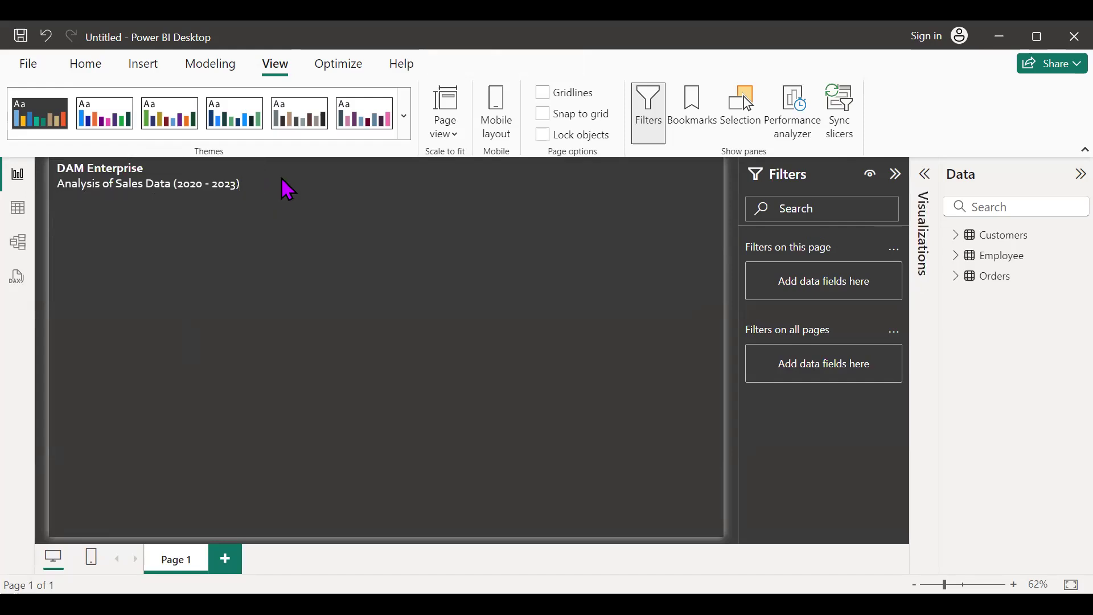
pyautogui.click(218, 176)
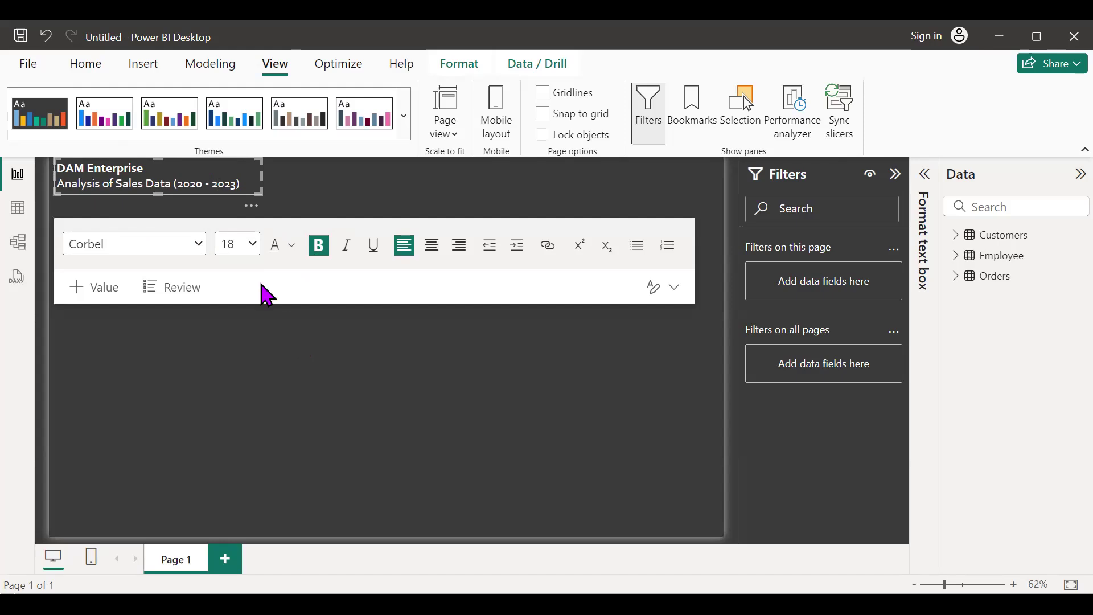
pyautogui.hotkey('ctrl', 'a')
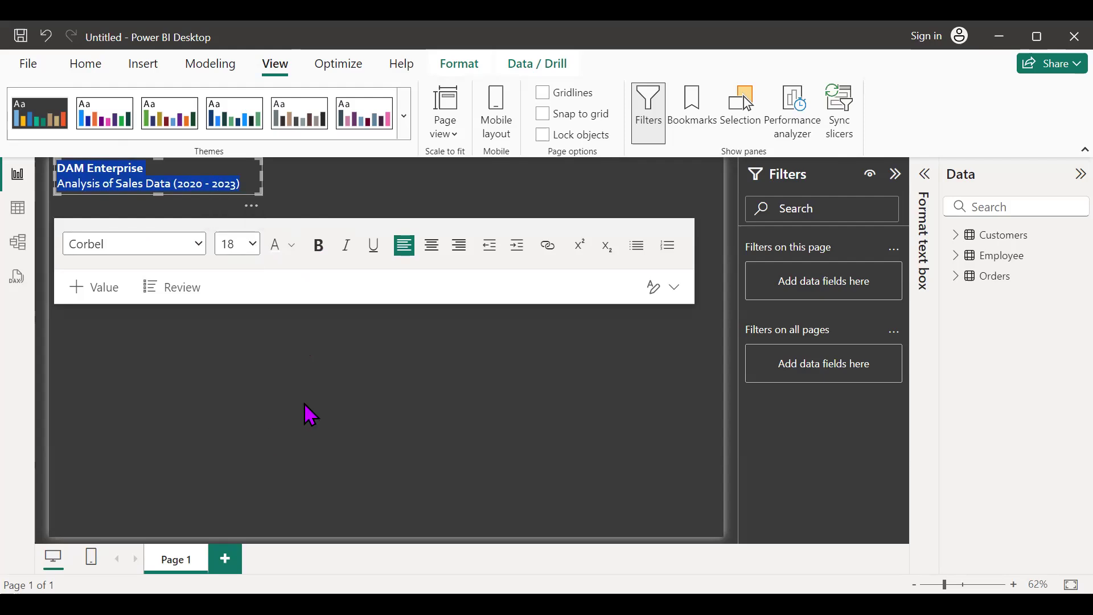
pyautogui.click(276, 287)
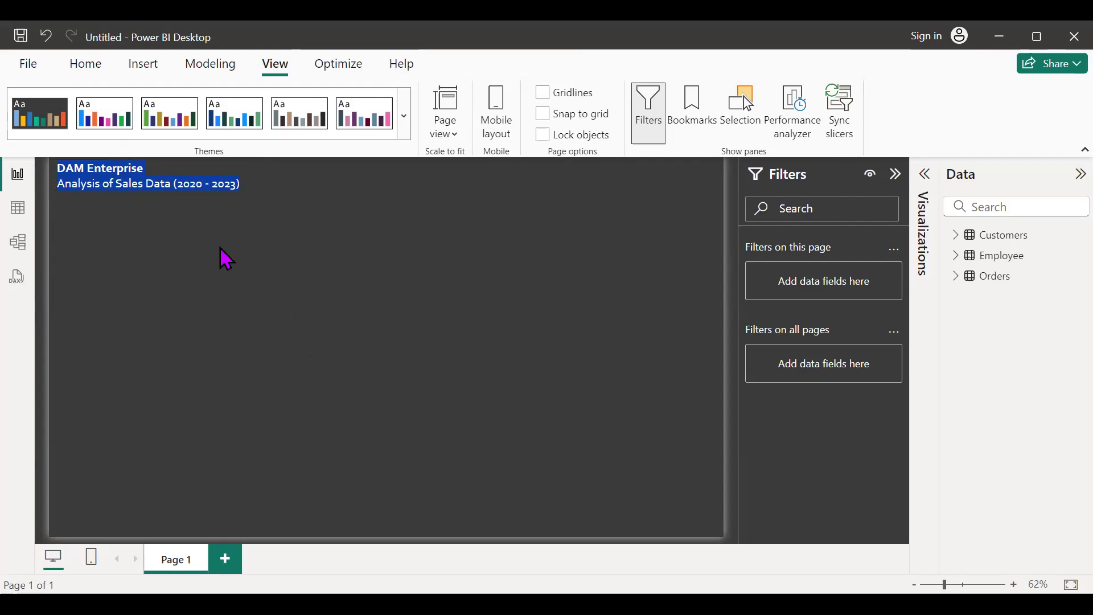
pyautogui.click(183, 173)
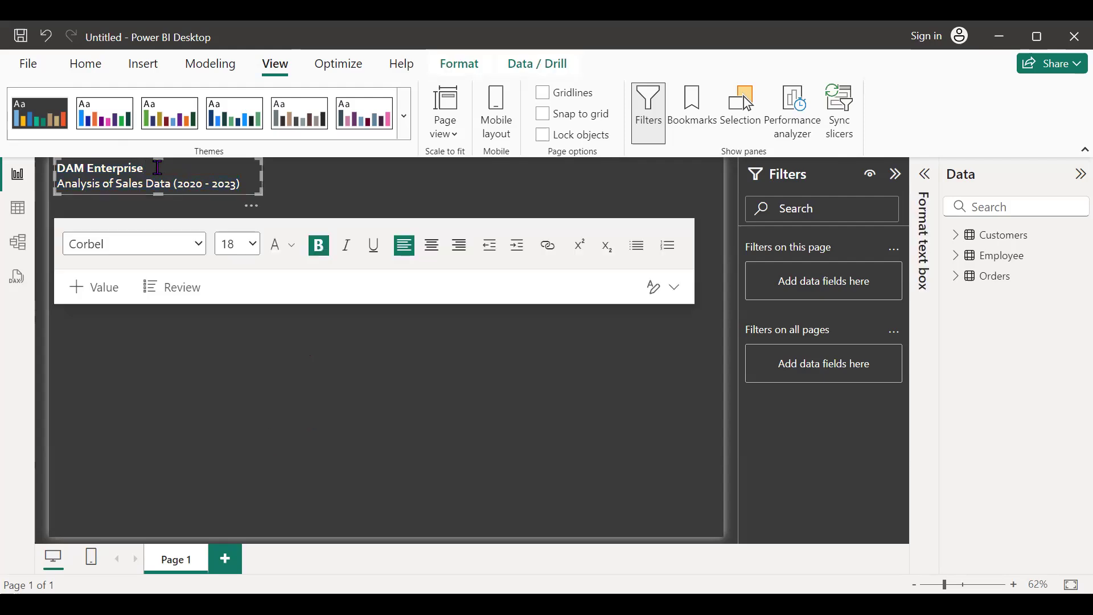
pyautogui.moveTo(158, 167); pyautogui.dragTo(55, 171)
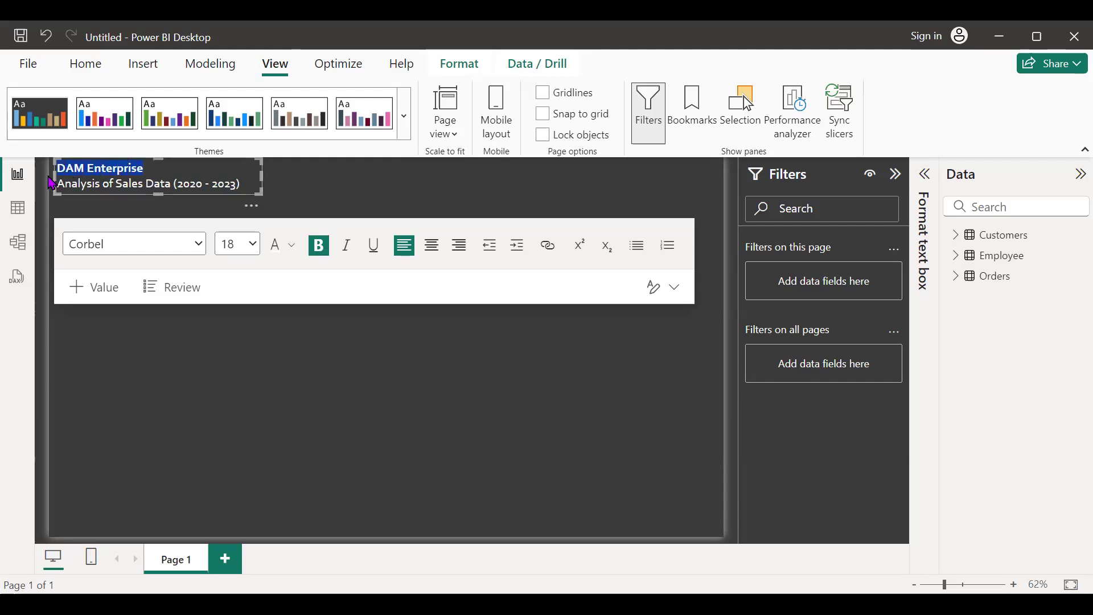
pyautogui.click(193, 362)
pyautogui.click(190, 174)
pyautogui.click(298, 341)
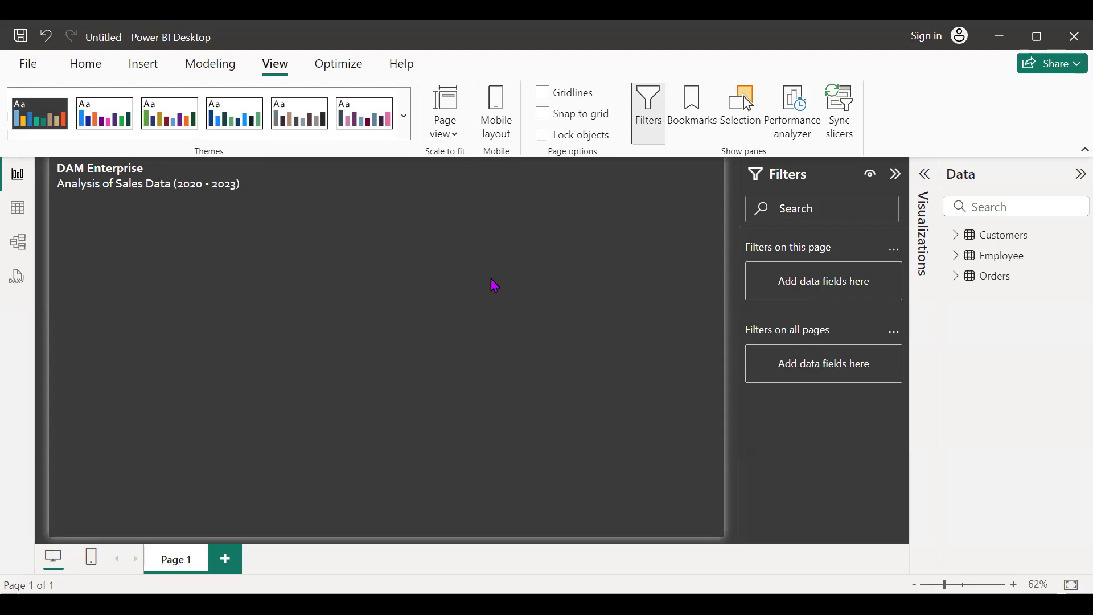
# Step: Collapse the Filters pane and expand the Orders table to list its fields
pyautogui.moveTo(961, 288)
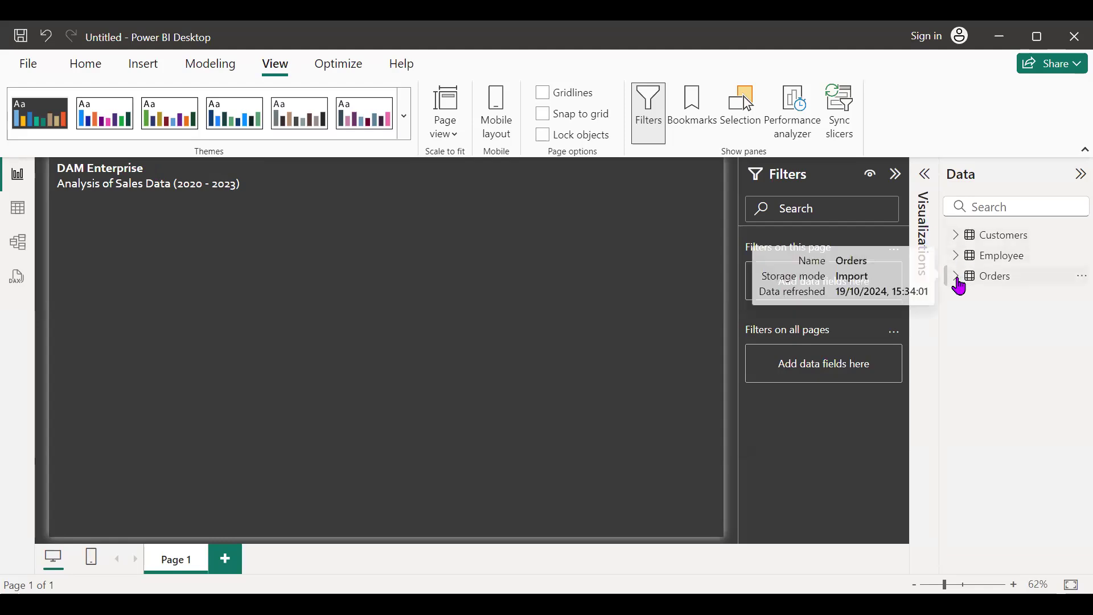
pyautogui.click(900, 175)
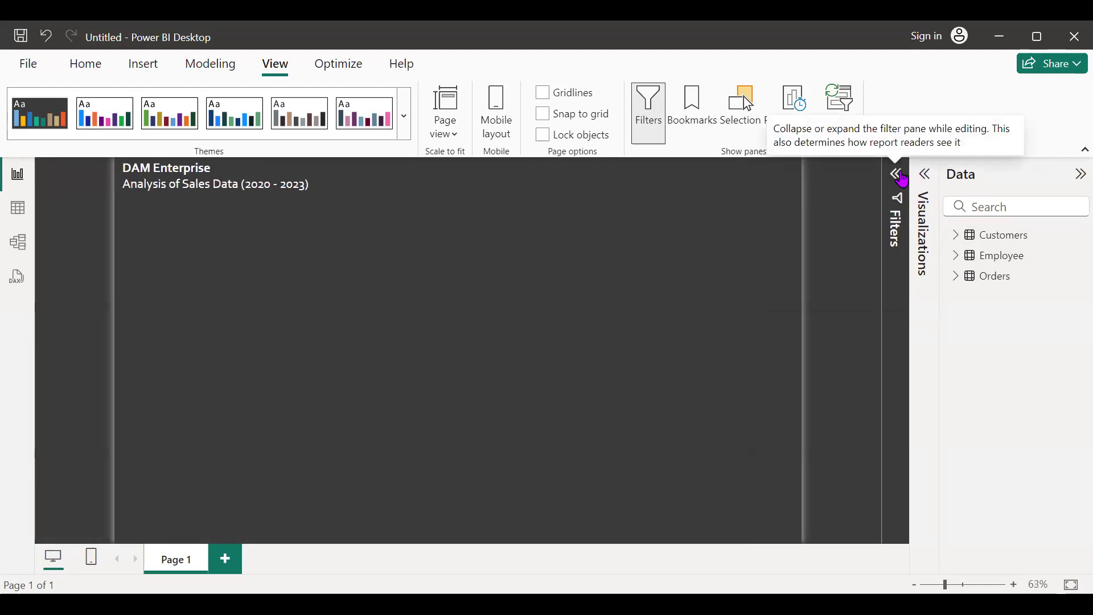
pyautogui.click(962, 284)
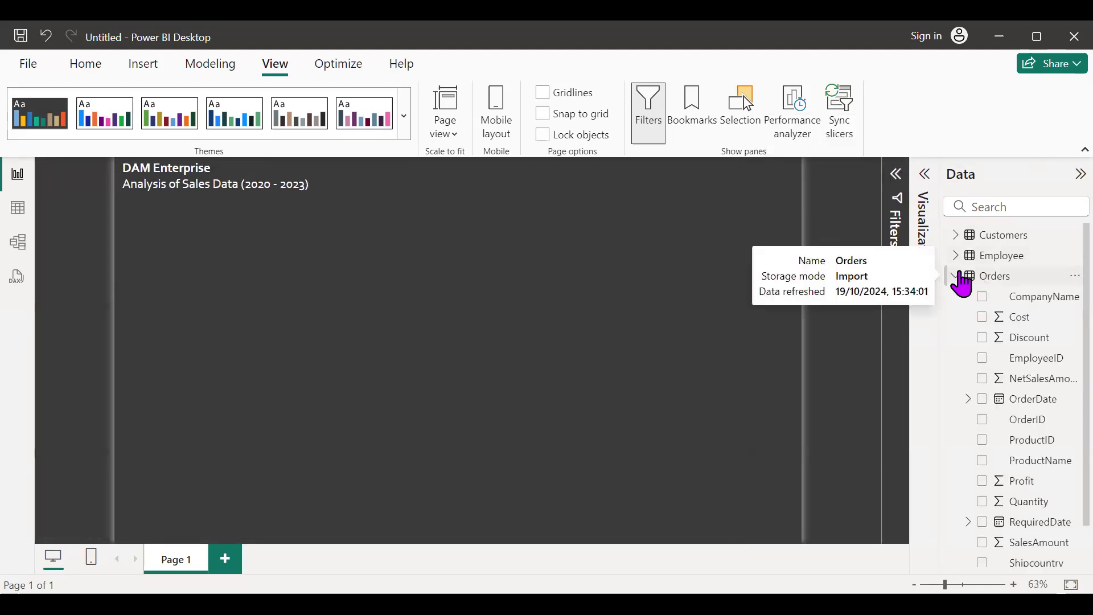
pyautogui.scroll(-2, 1007, 367)
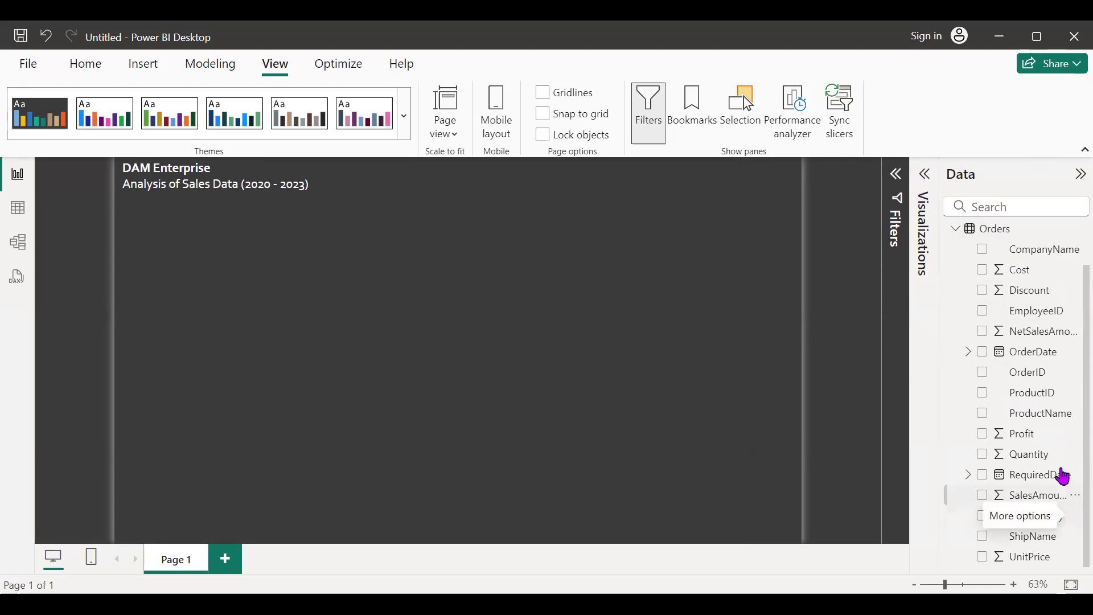
# Step: Examine which fields the Customers, Employee and Orders tables contain
pyautogui.scroll(1, 1025, 320)
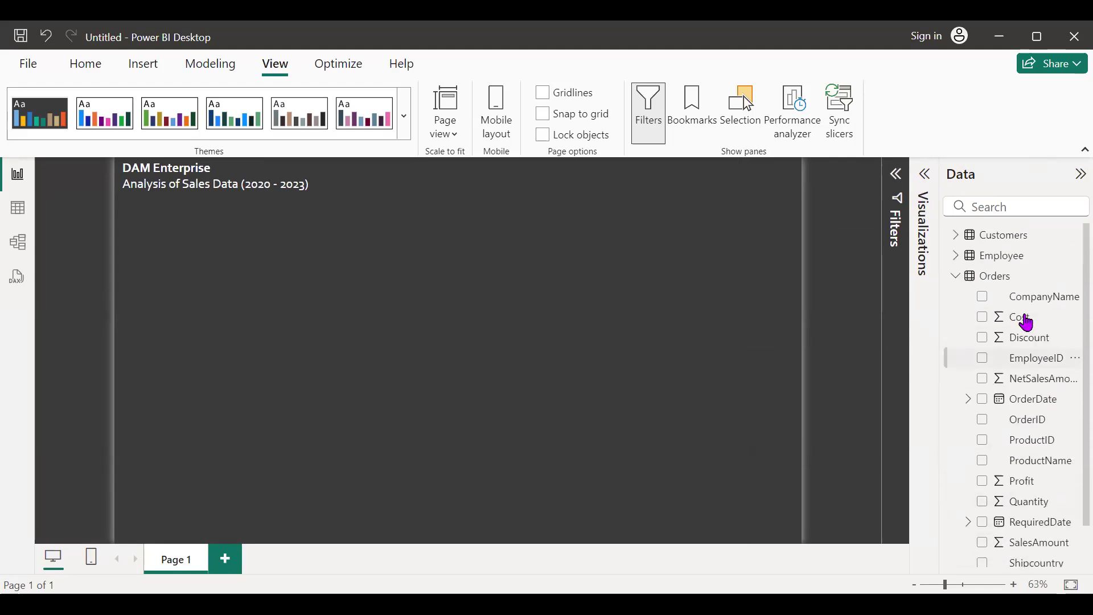
pyautogui.scroll(-1, 1027, 322)
pyautogui.scroll(1, 1025, 296)
pyautogui.scroll(-1, 1025, 319)
pyautogui.scroll(1, 1021, 287)
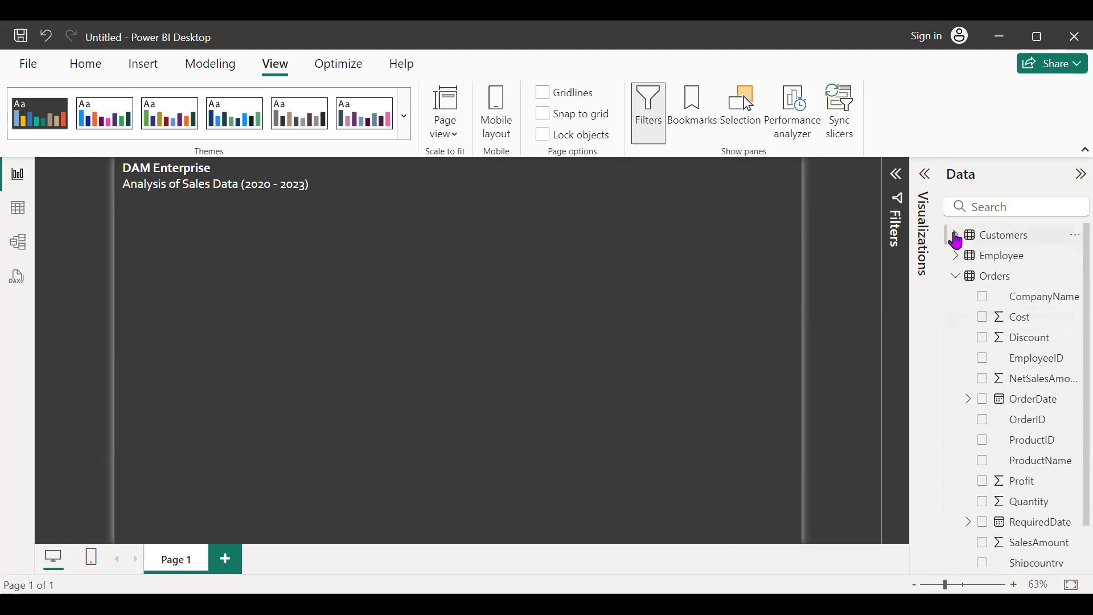
pyautogui.click(957, 236)
pyautogui.click(957, 235)
pyautogui.click(958, 257)
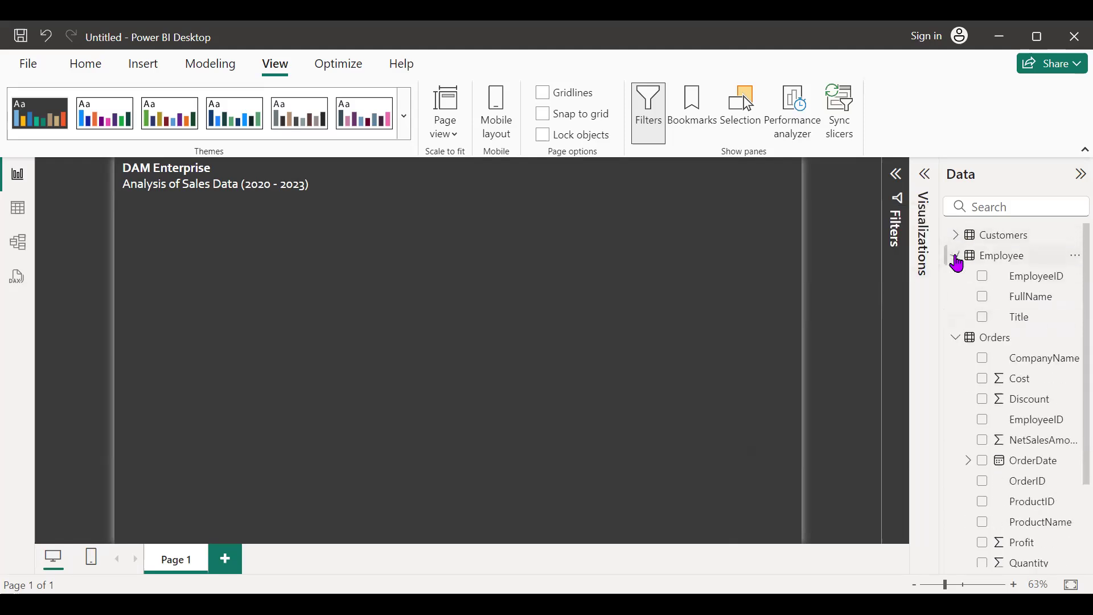
pyautogui.click(957, 257)
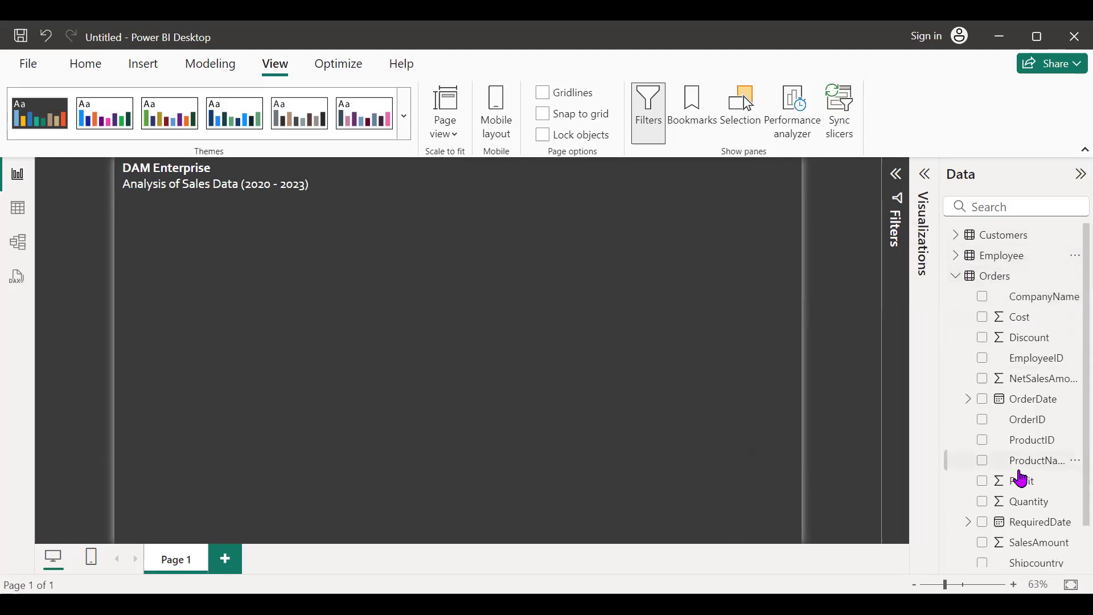
pyautogui.scroll(-1, 1022, 480)
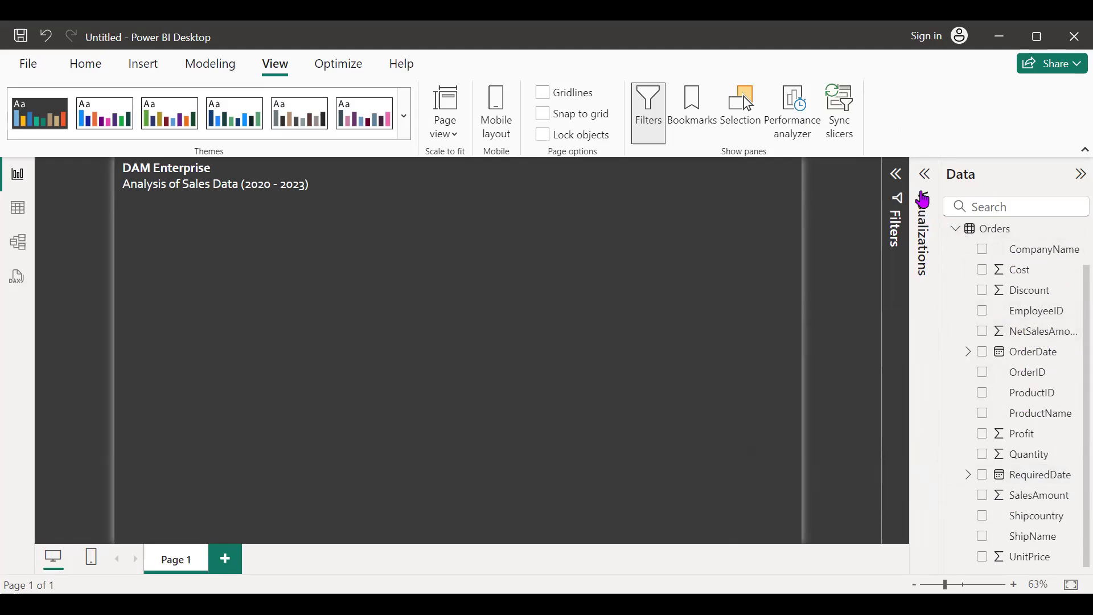
# Step: Add a card visual showing the sum of NetSalesAmount, shrink it and place it just below the report title
pyautogui.click(923, 192)
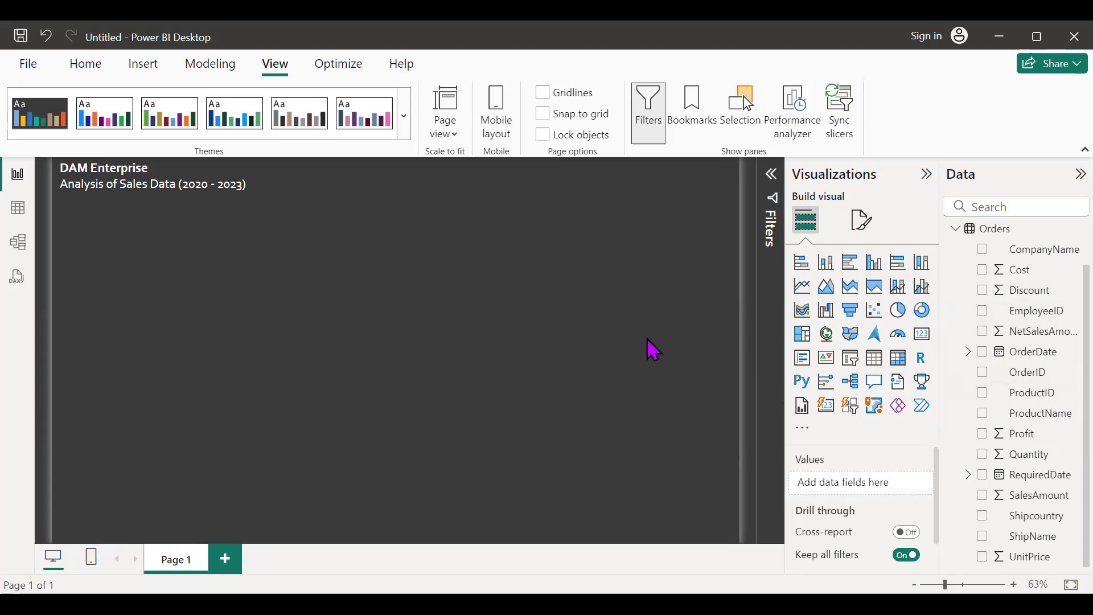
pyautogui.click(922, 336)
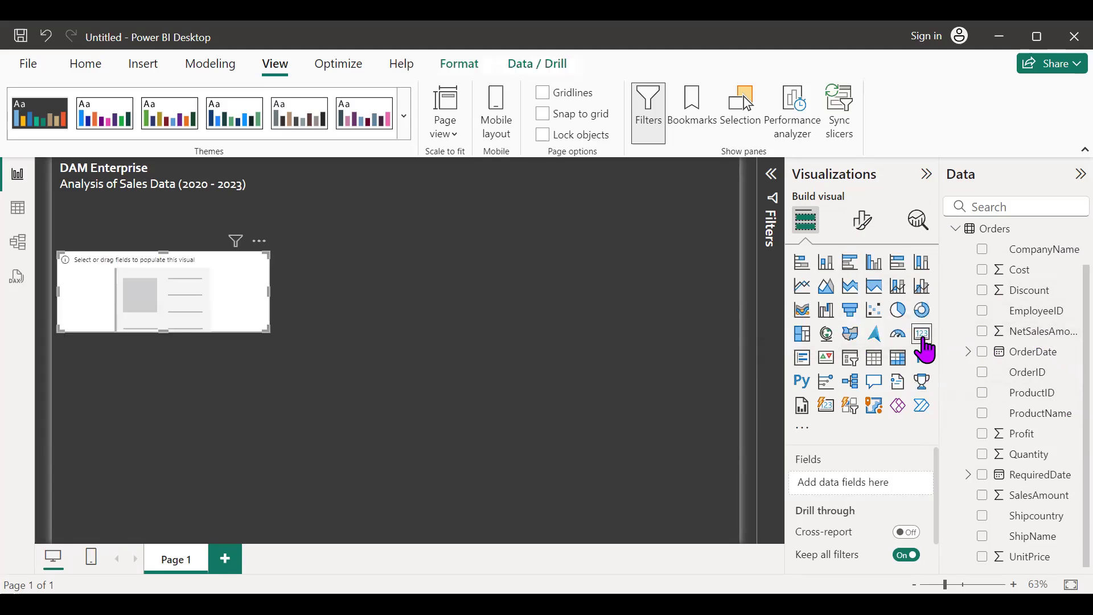
pyautogui.click(982, 332)
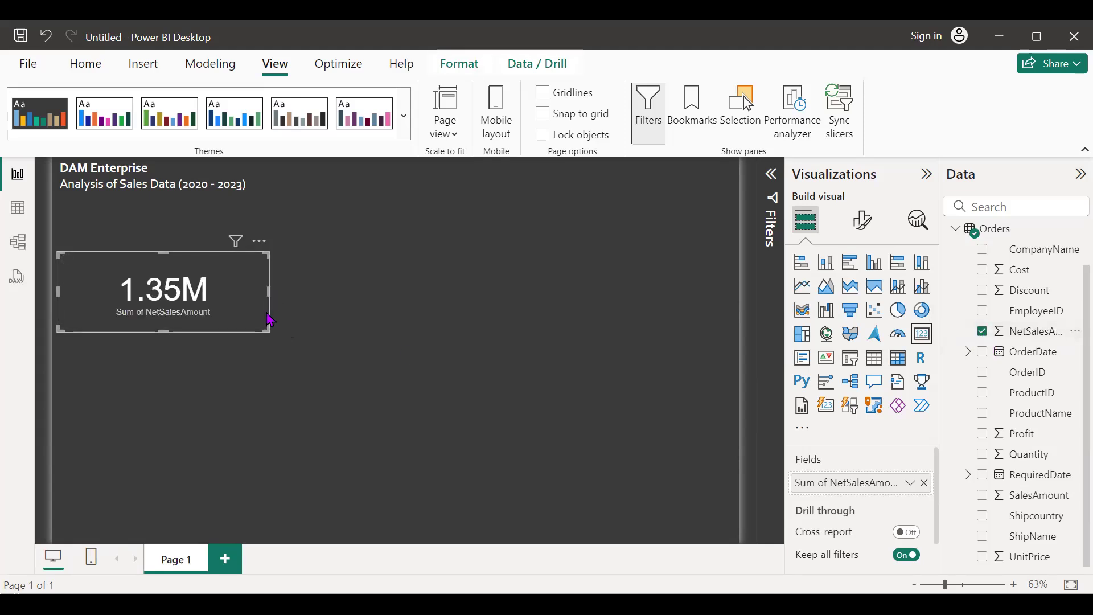
pyautogui.moveTo(266, 329); pyautogui.dragTo(238, 249)
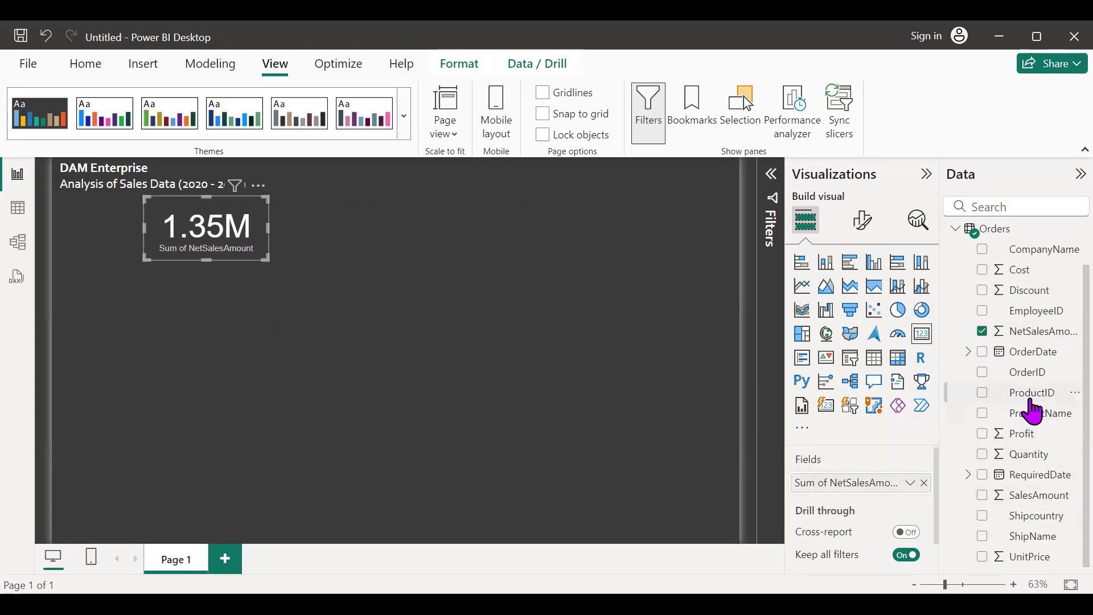
pyautogui.scroll(1, 1030, 400)
pyautogui.scroll(-1, 1030, 400)
pyautogui.click(637, 464)
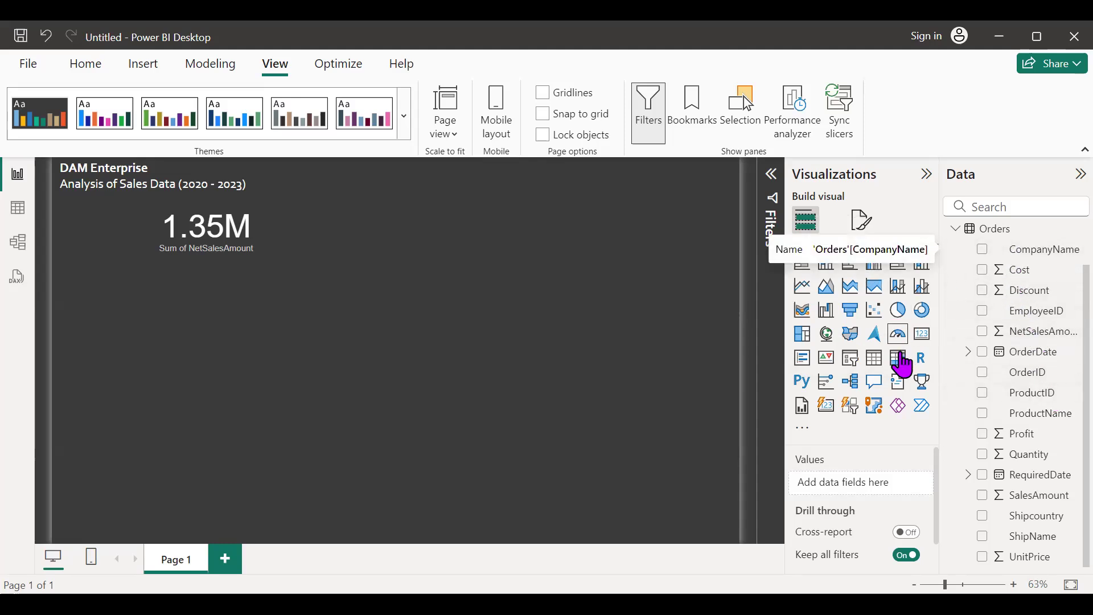
pyautogui.click(875, 360)
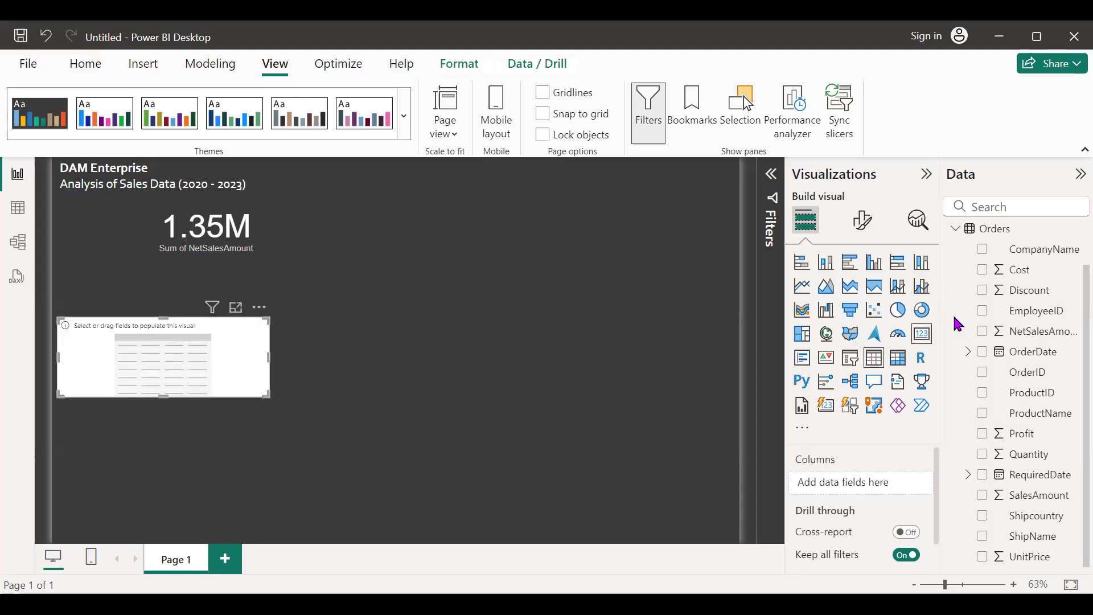
pyautogui.click(982, 249)
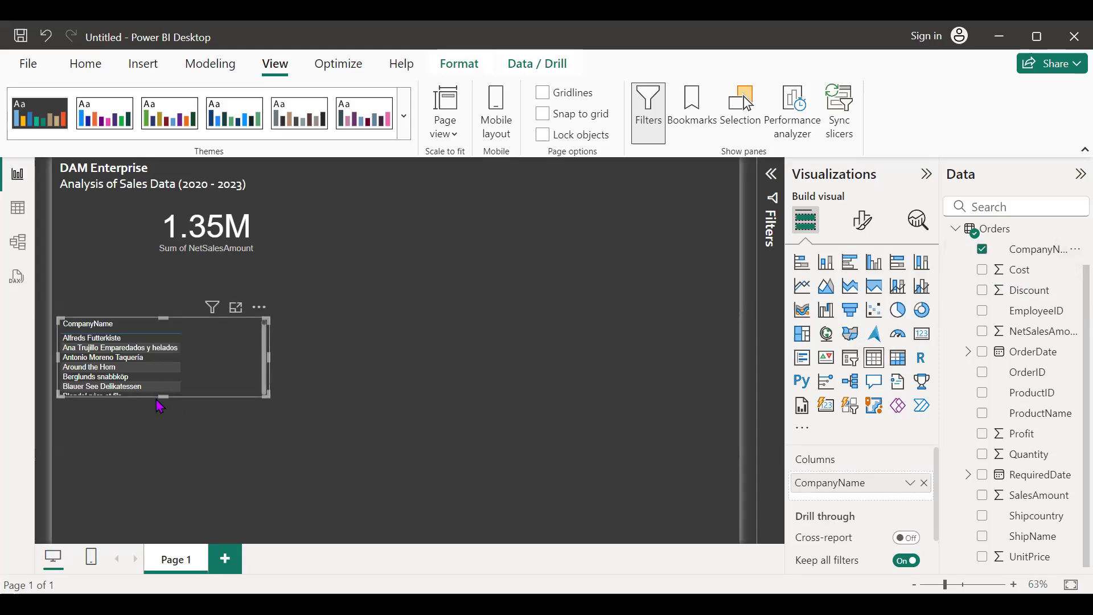
pyautogui.moveTo(163, 397); pyautogui.dragTo(159, 525)
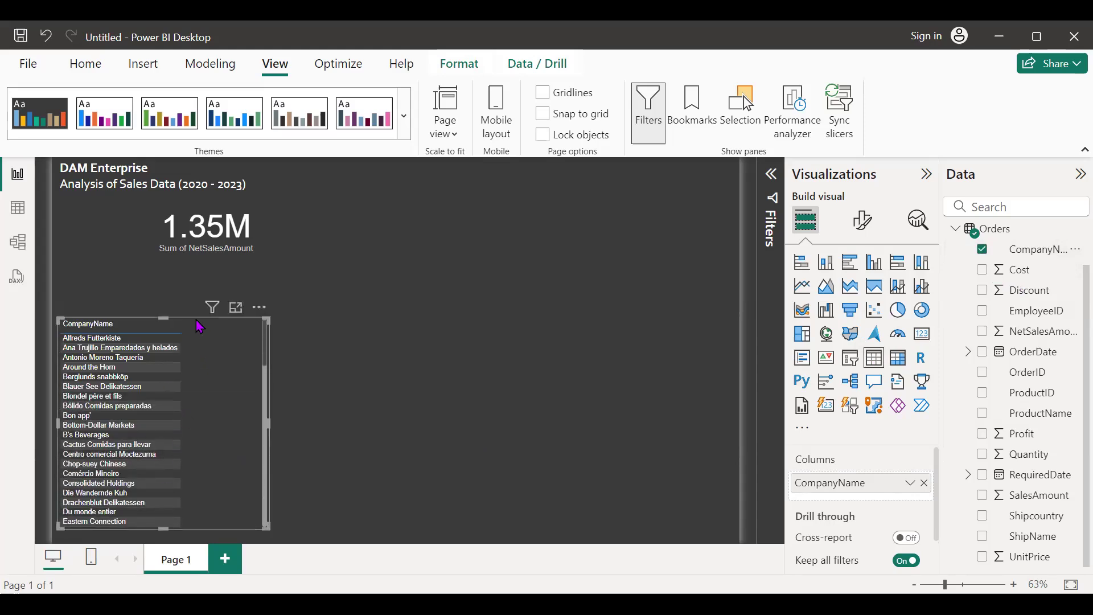
pyautogui.press('Delete')
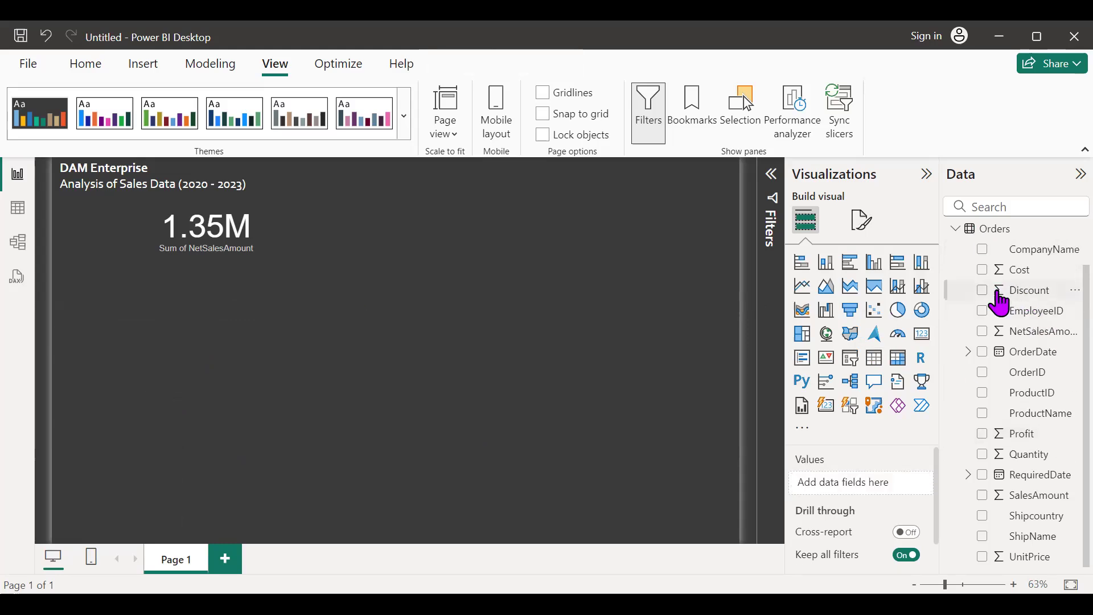
# Step: Add a line chart plotting the sum of NetSalesAmount by Quarter from the OrderDate date hierarchy
pyautogui.click(968, 352)
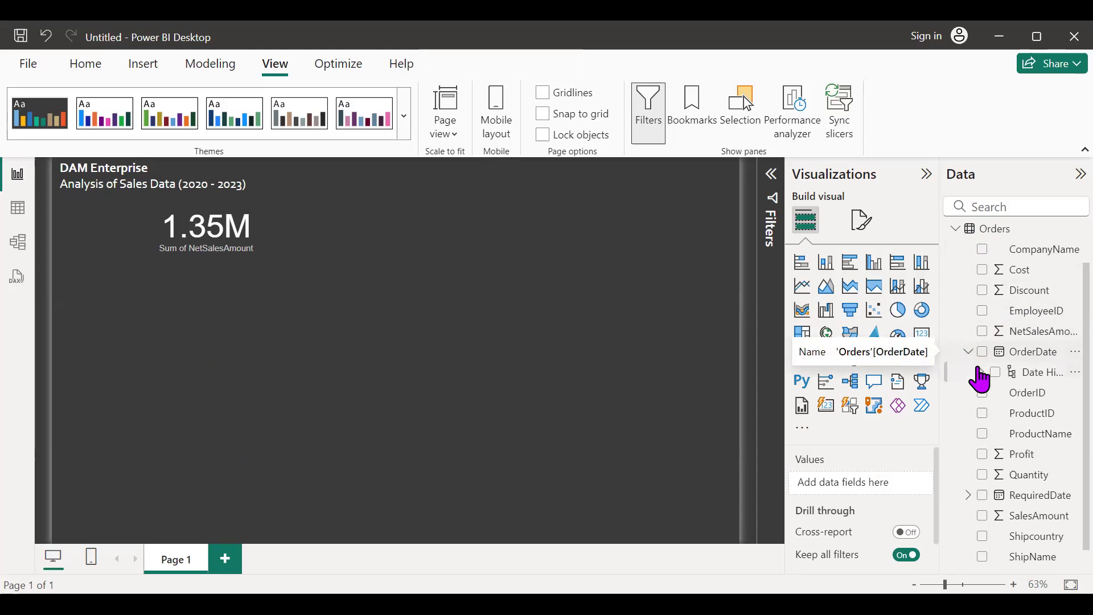
pyautogui.click(981, 372)
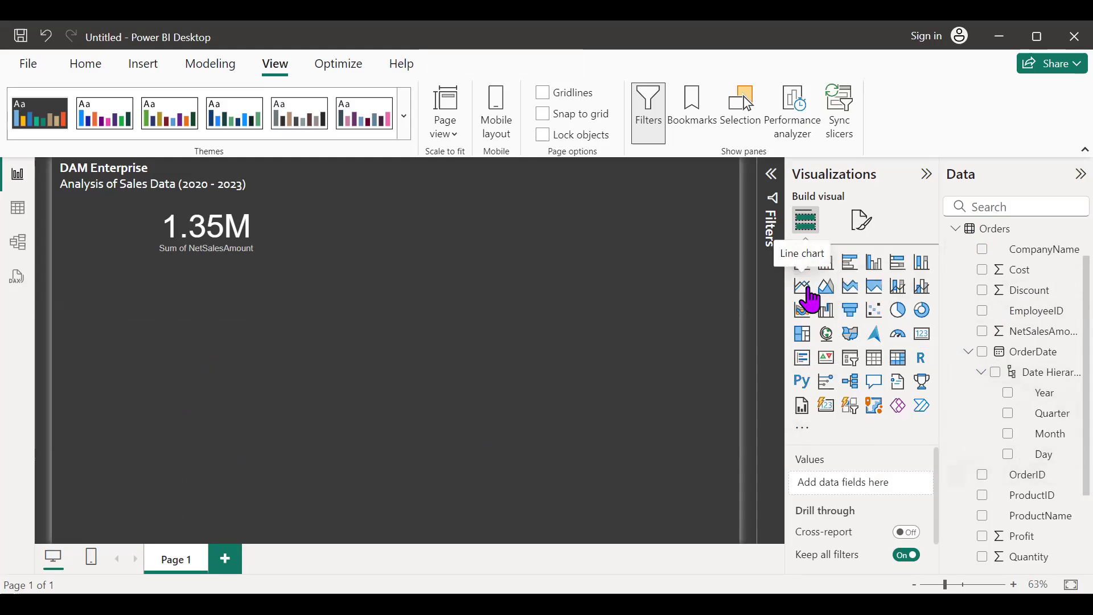
pyautogui.click(806, 288)
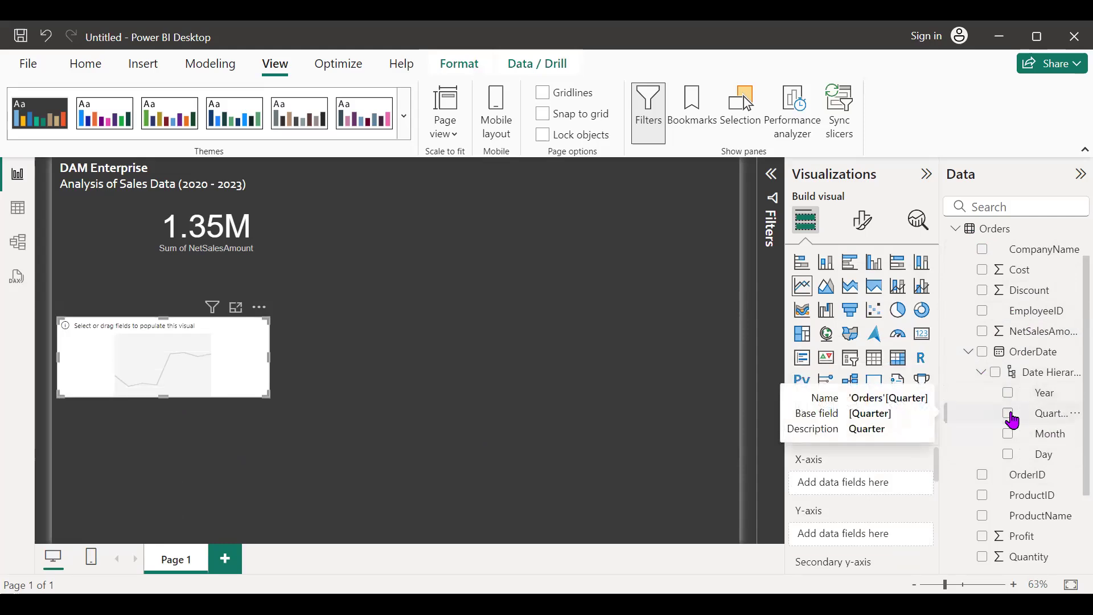
pyautogui.click(1010, 414)
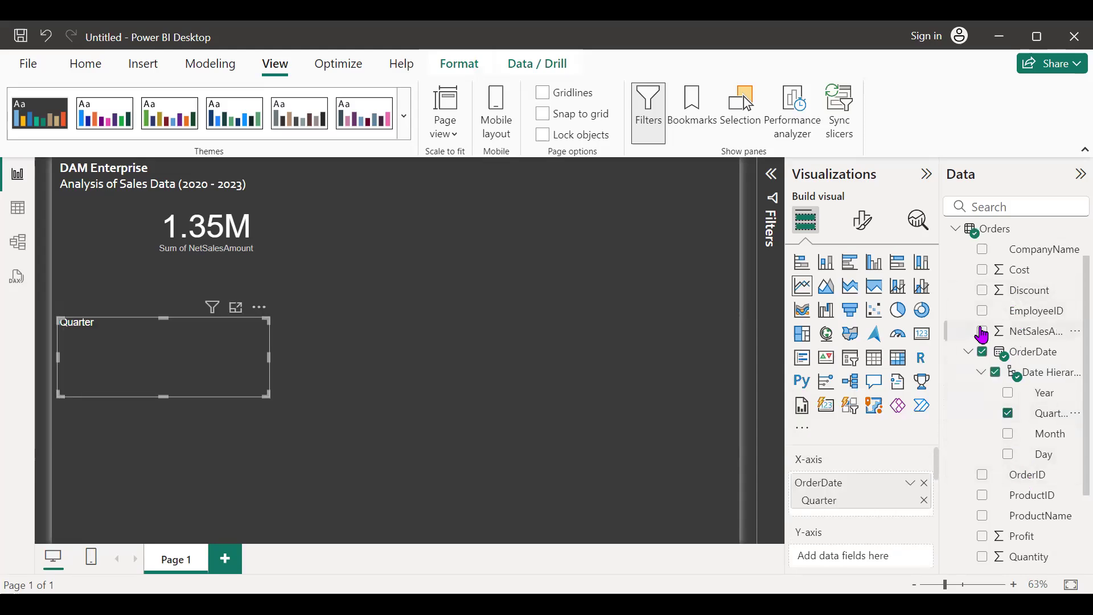
pyautogui.click(984, 333)
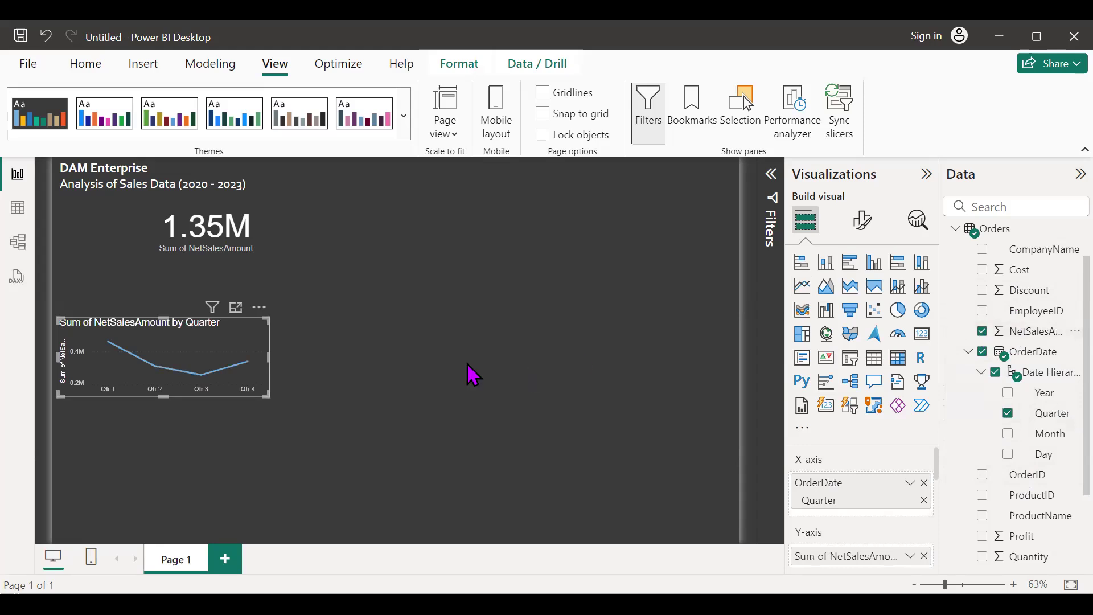
# Step: Enlarge the quarterly line chart, align the card with the page's left edge and place the chart beside it under the title
pyautogui.moveTo(242, 333); pyautogui.dragTo(340, 280)
pyautogui.moveTo(367, 339); pyautogui.dragTo(375, 384)
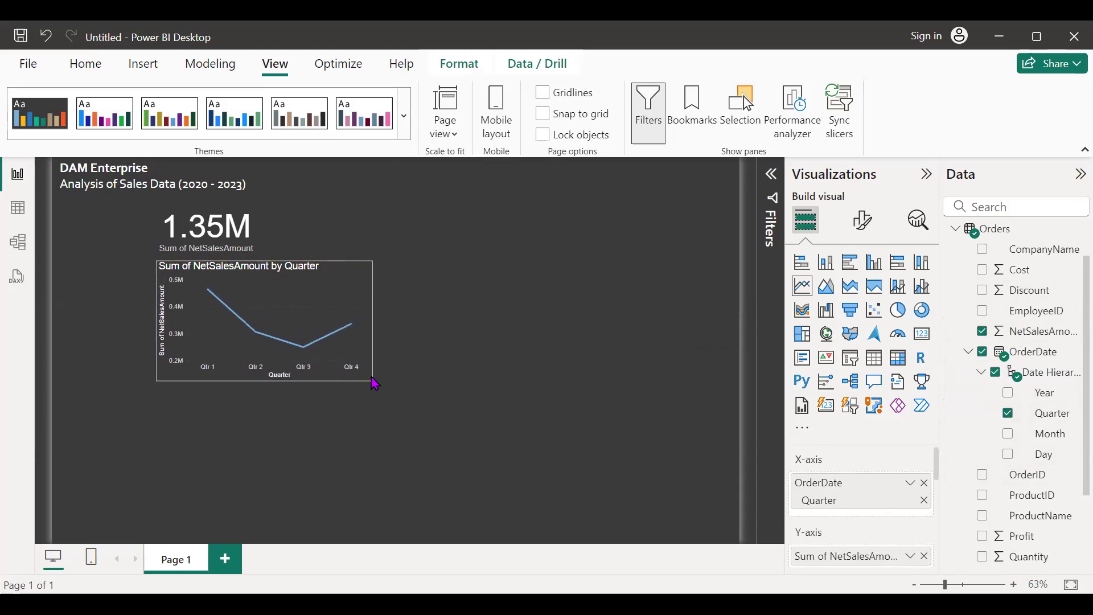
pyautogui.moveTo(193, 229); pyautogui.dragTo(131, 232)
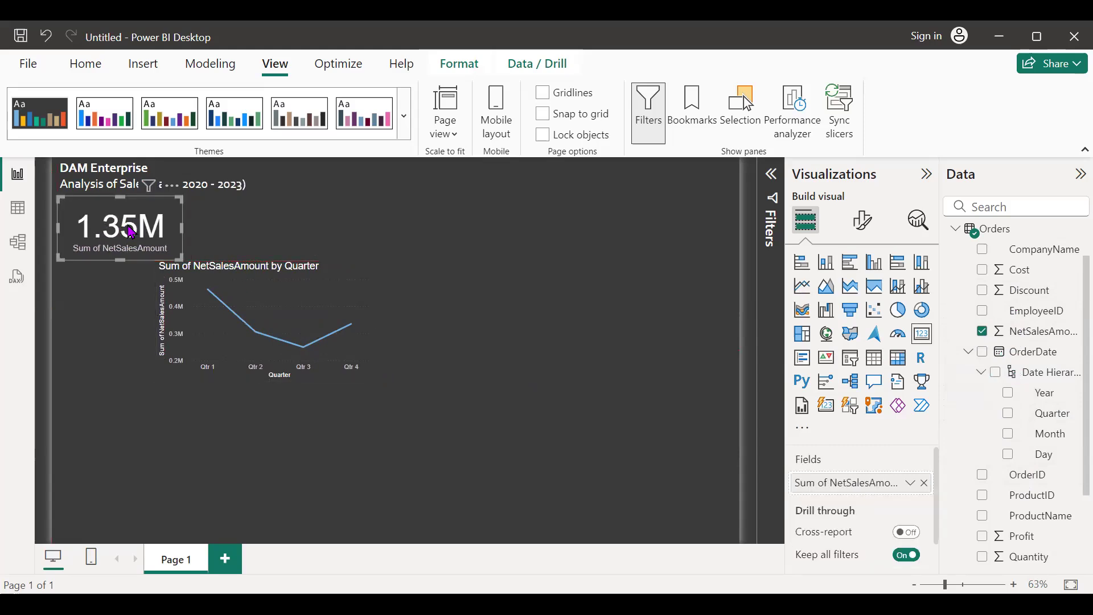
pyautogui.moveTo(228, 290); pyautogui.dragTo(258, 233)
pyautogui.click(383, 358)
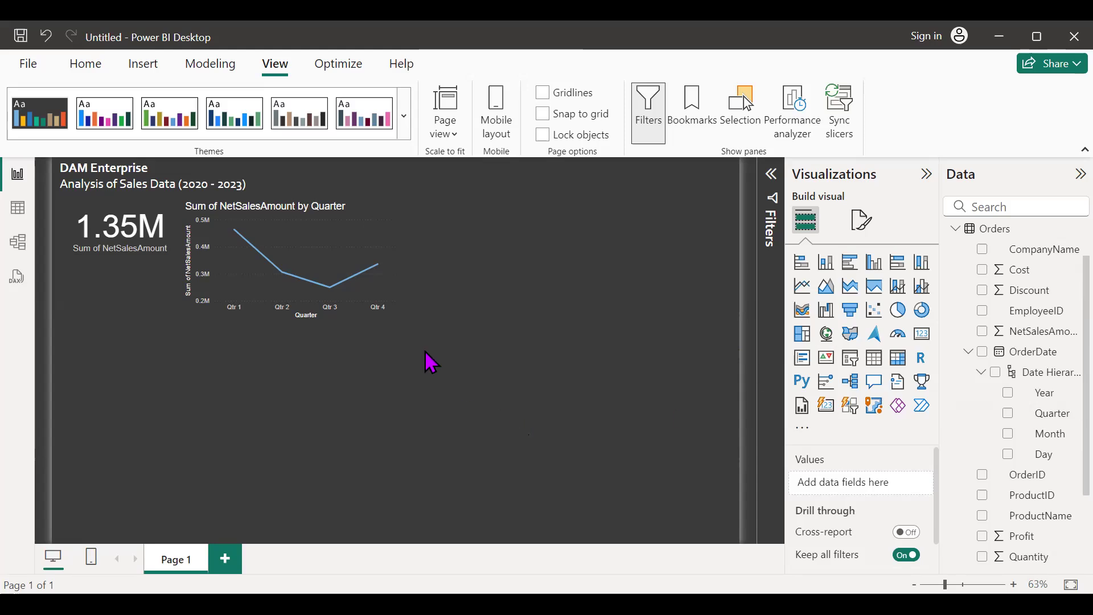
pyautogui.click(366, 307)
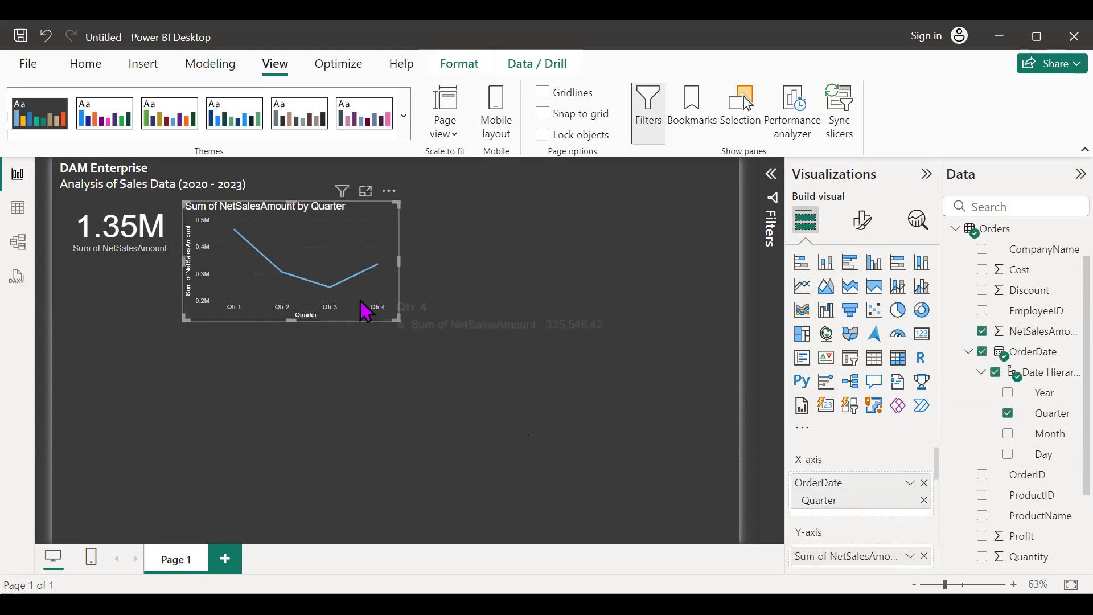
pyautogui.click(359, 343)
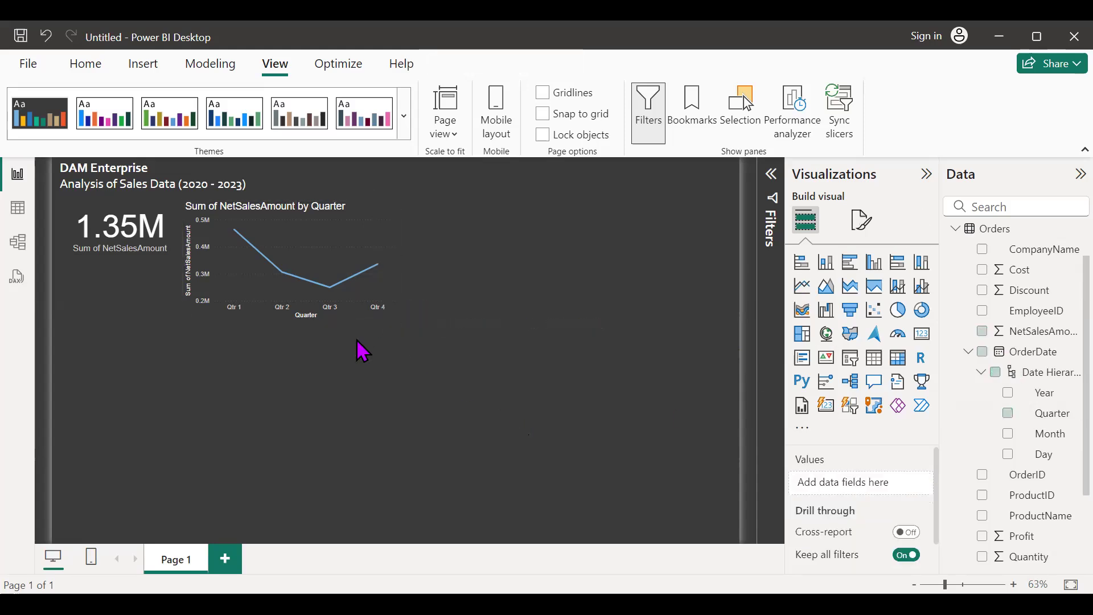
# Step: Add a line chart of Profit by OrderDate Month below the quarterly chart, align their left edges and widen it to fit all months
pyautogui.click(801, 294)
pyautogui.moveTo(146, 415); pyautogui.dragTo(313, 401)
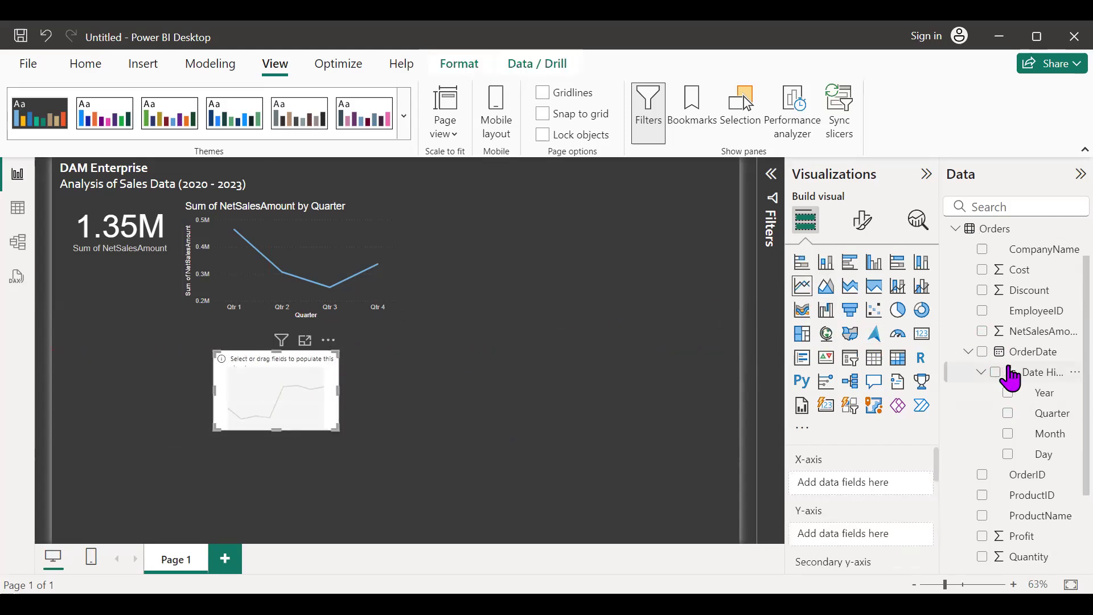
pyautogui.click(1009, 436)
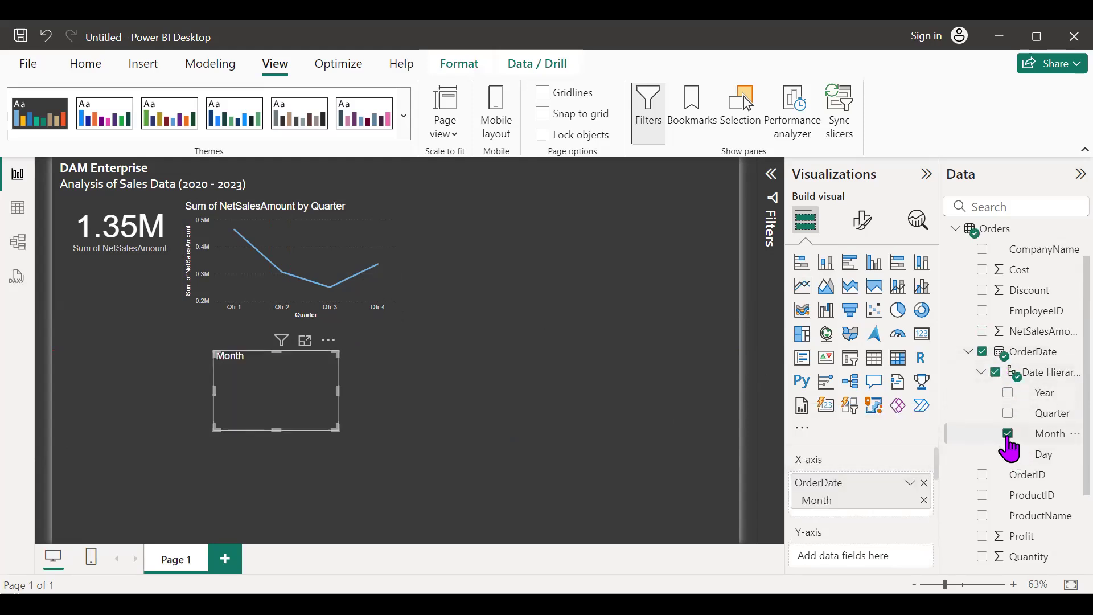
pyautogui.click(982, 536)
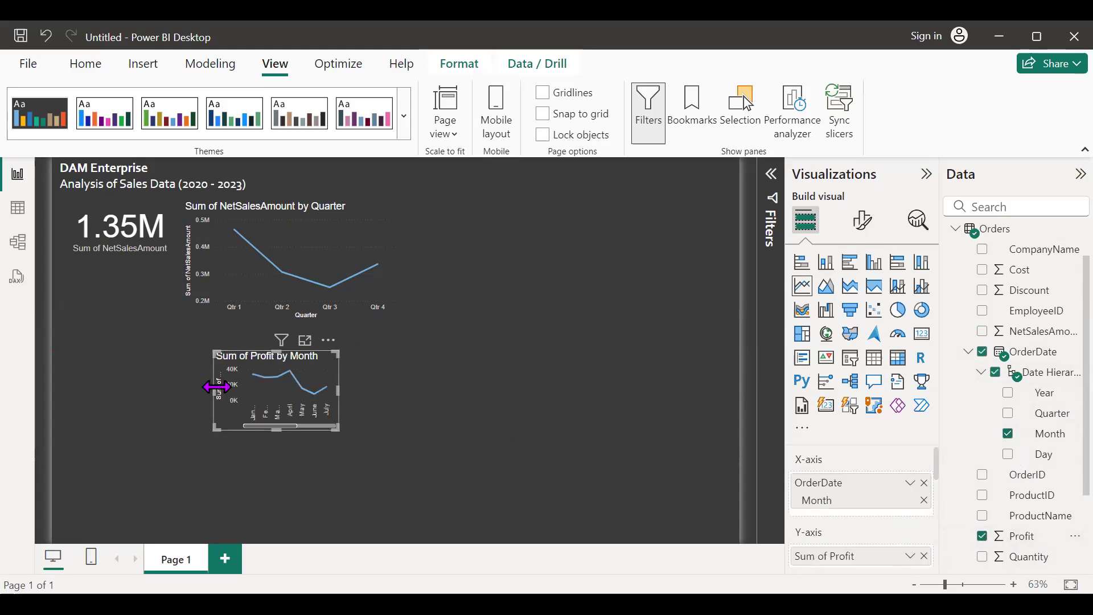
pyautogui.moveTo(215, 387); pyautogui.dragTo(183, 388)
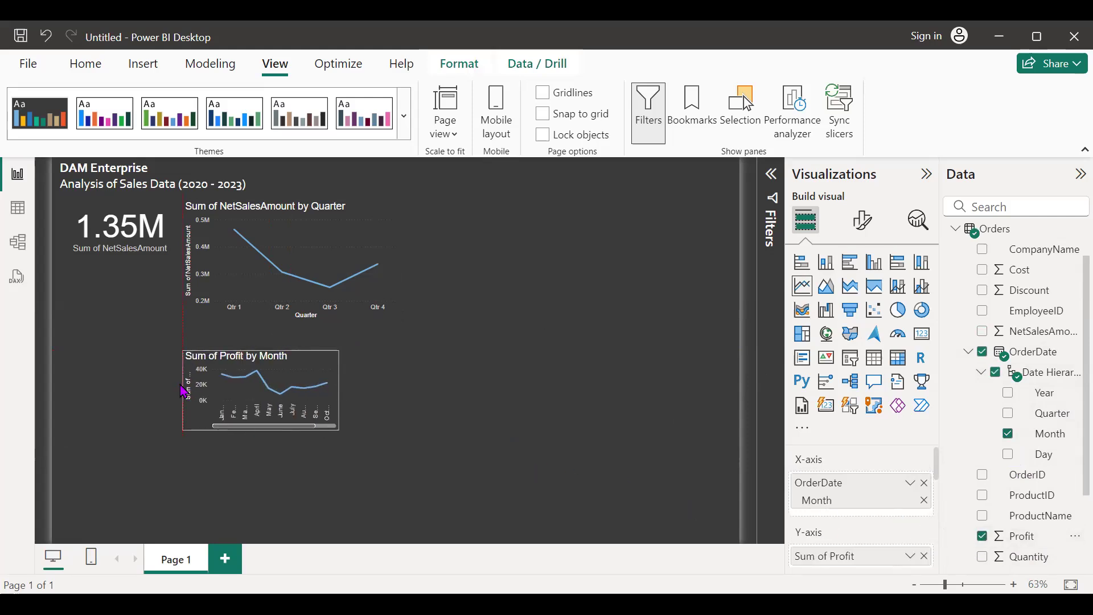
pyautogui.moveTo(340, 389); pyautogui.dragTo(483, 415)
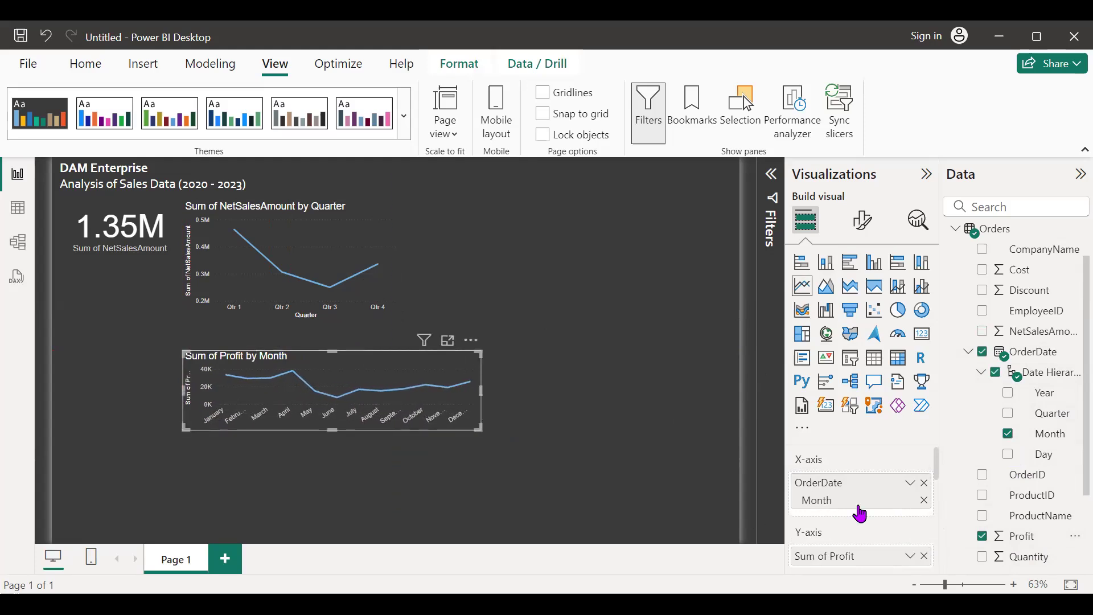
# Step: Replace Profit with Quantity in the monthly line chart, then make it taller and about as wide as the quarterly chart
pyautogui.click(983, 536)
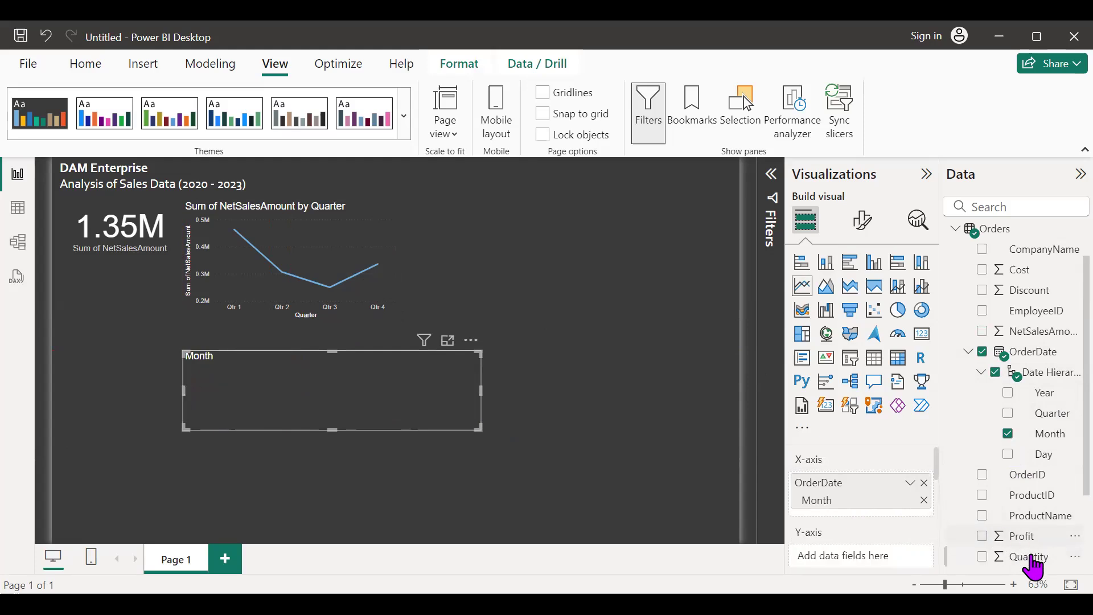
pyautogui.click(983, 556)
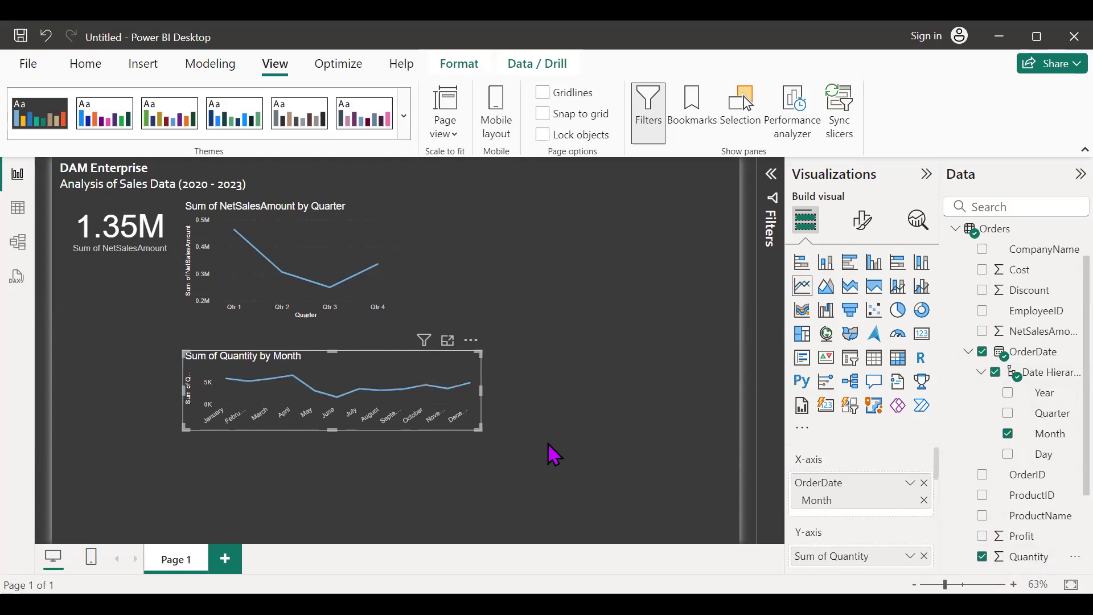
pyautogui.moveTo(480, 390); pyautogui.dragTo(542, 392)
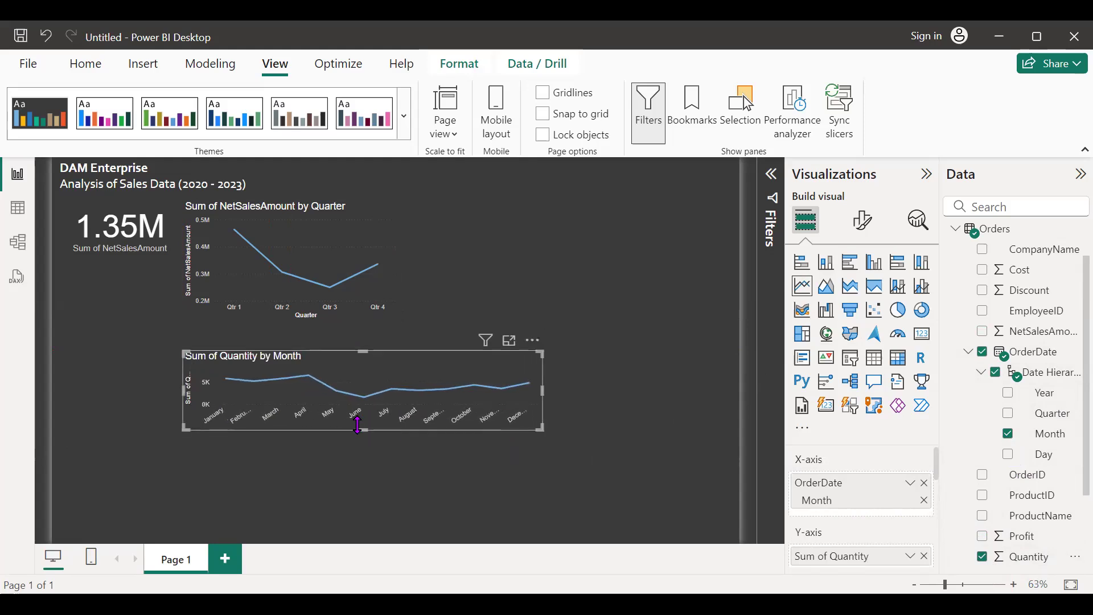
pyautogui.click(367, 439)
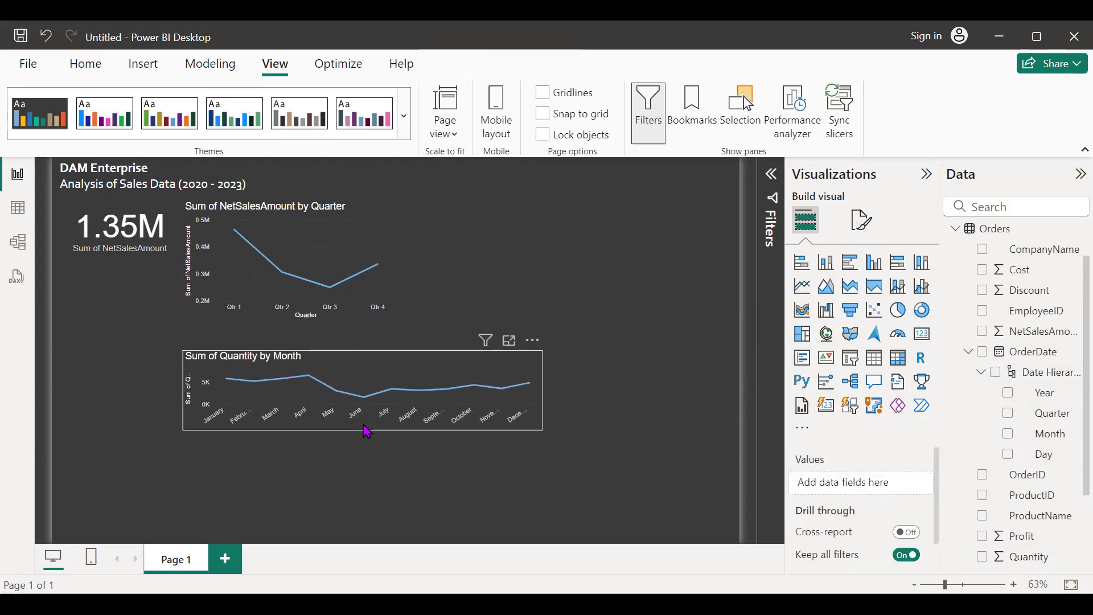
pyautogui.moveTo(367, 430); pyautogui.dragTo(366, 470)
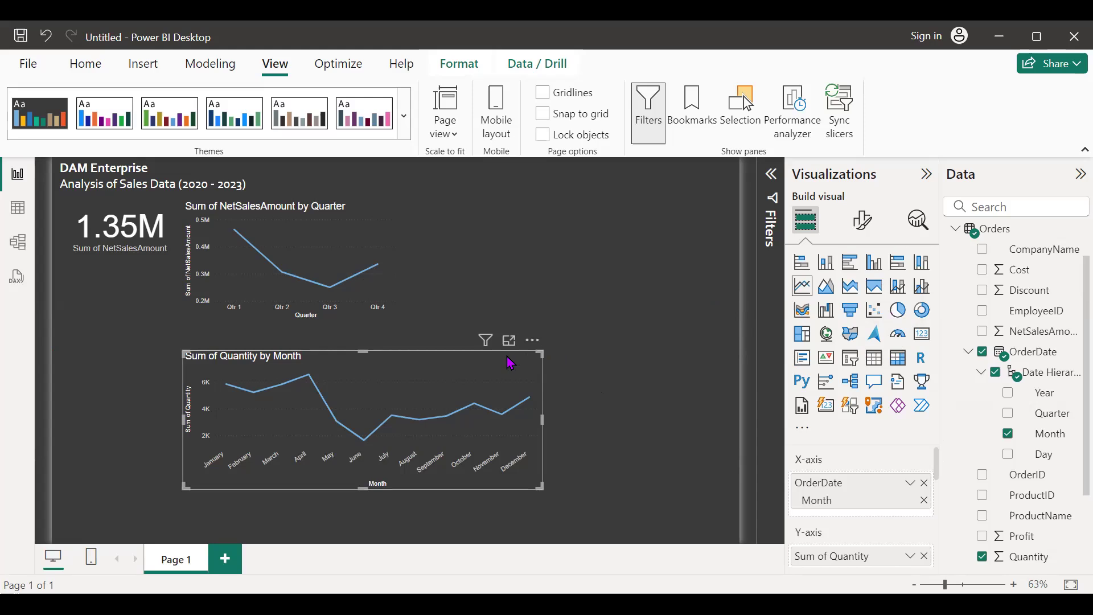
pyautogui.moveTo(541, 420); pyautogui.dragTo(408, 419)
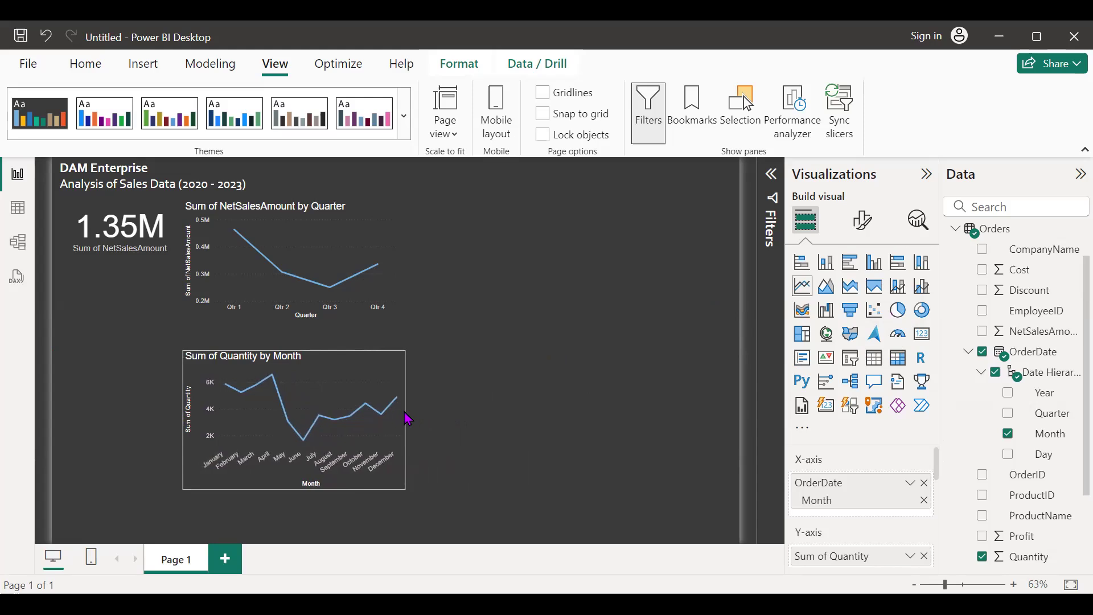
# Step: Widen the quarterly sales chart slightly, move the monthly quantity chart directly beneath it and widen that chart to match
pyautogui.click(399, 302)
pyautogui.moveTo(397, 256); pyautogui.dragTo(419, 259)
pyautogui.click(383, 371)
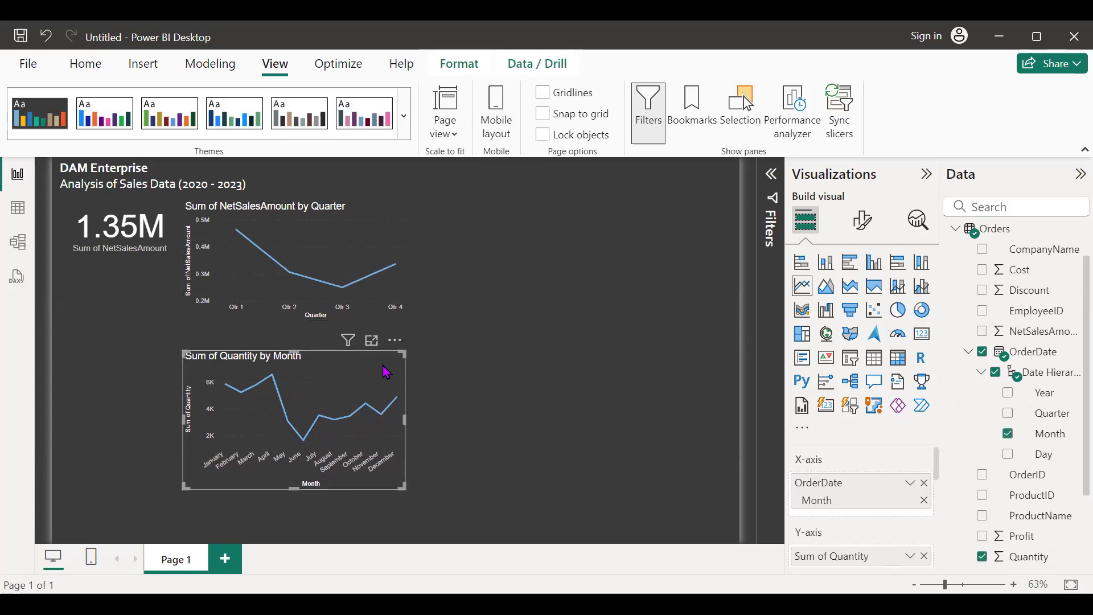
pyautogui.moveTo(383, 371); pyautogui.dragTo(385, 343)
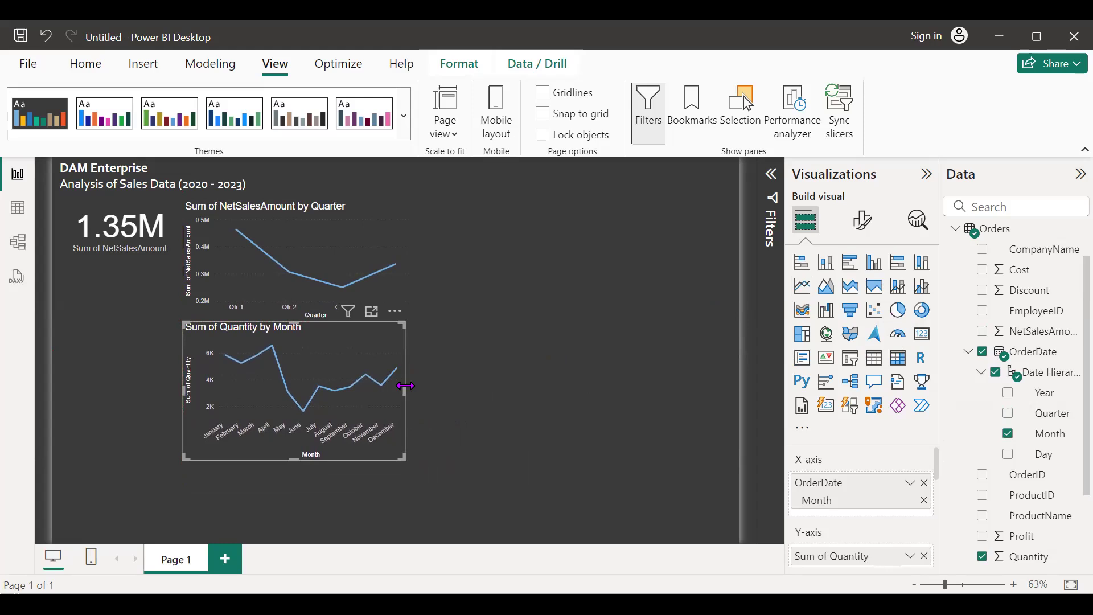
pyautogui.moveTo(405, 386); pyautogui.dragTo(419, 398)
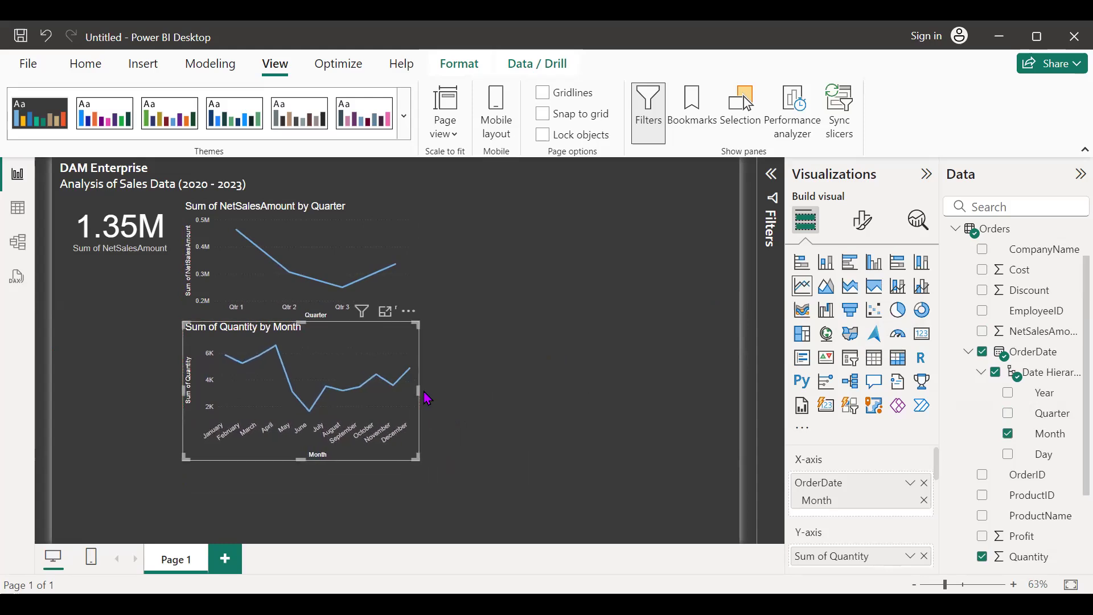
pyautogui.click(458, 399)
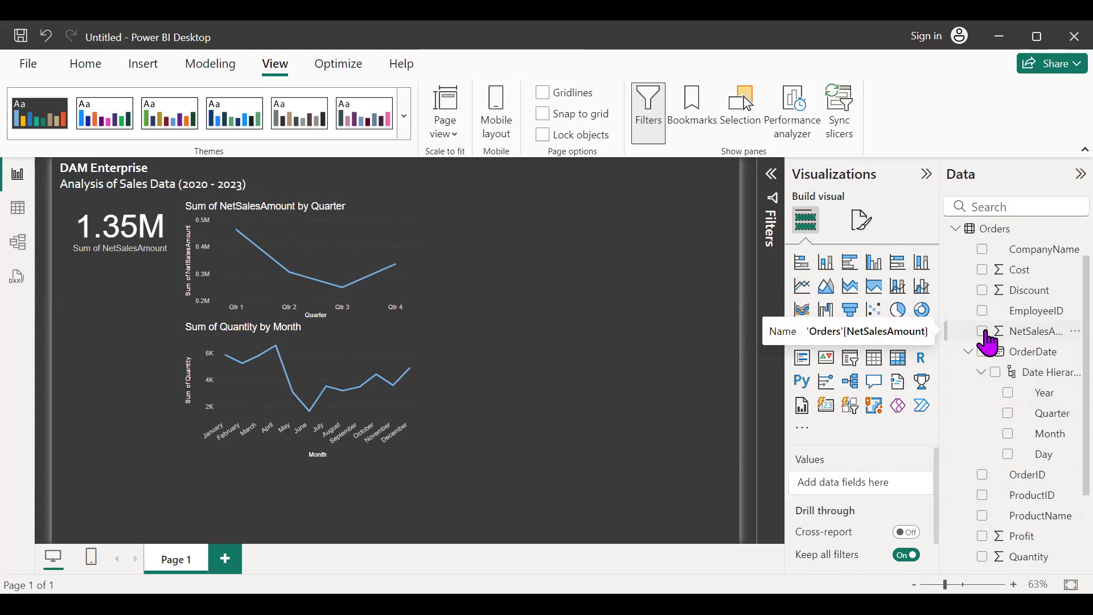
# Step: Convert the quarterly NetSalesAmount line chart to a stacked column chart
pyautogui.click(371, 257)
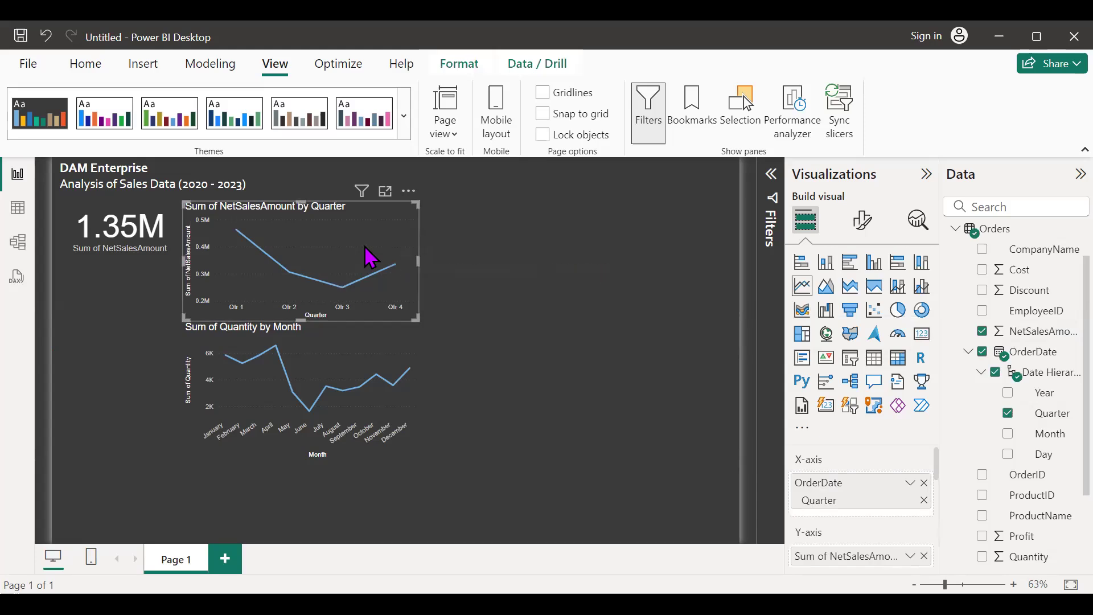
pyautogui.click(827, 273)
pyautogui.click(593, 334)
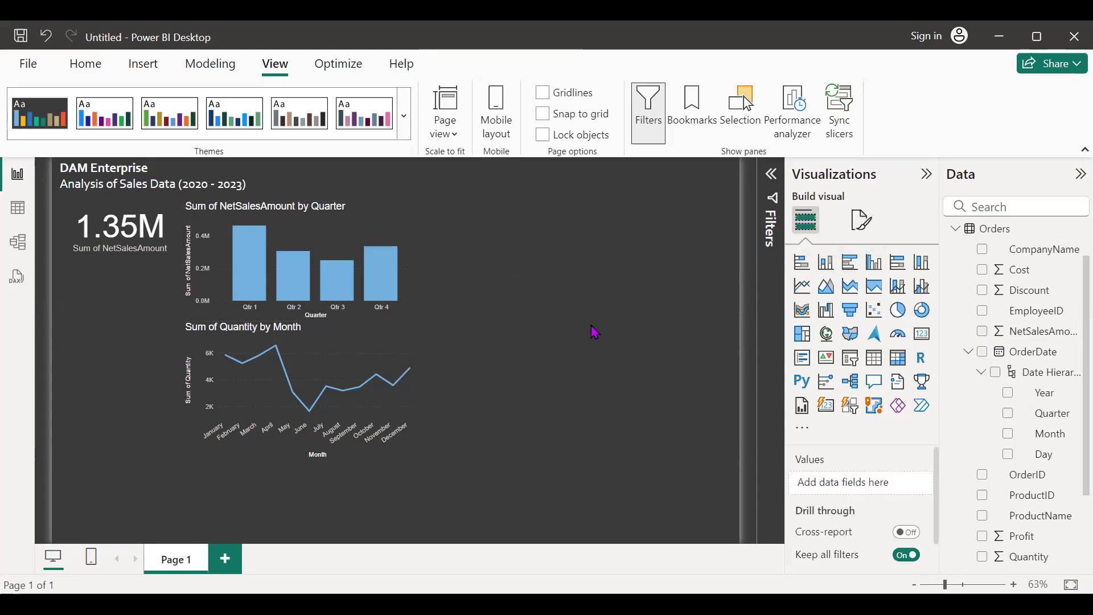
# Step: Examine the quarterly net sales columns and the monthly quantity values, especially the points for June and April
pyautogui.click(405, 339)
pyautogui.click(517, 387)
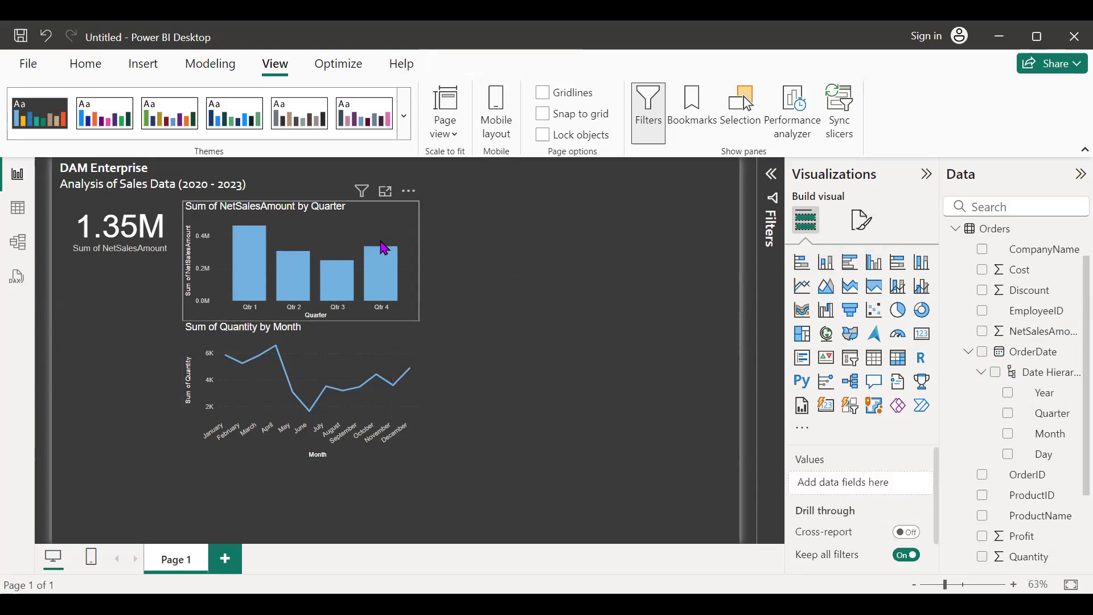
pyautogui.click(376, 238)
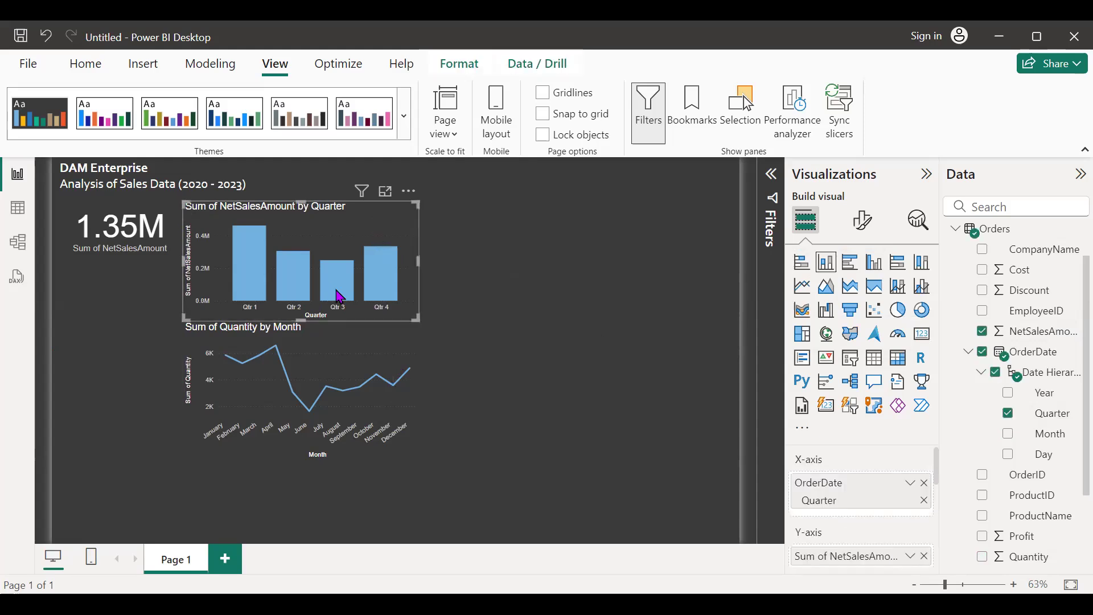
pyautogui.moveTo(415, 373)
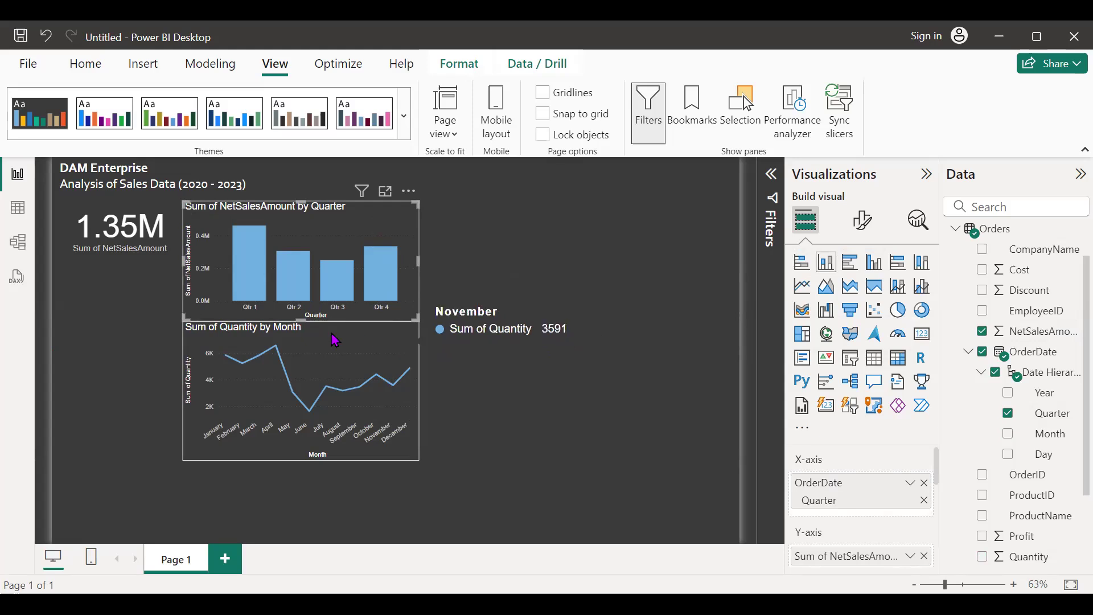
pyautogui.moveTo(317, 405)
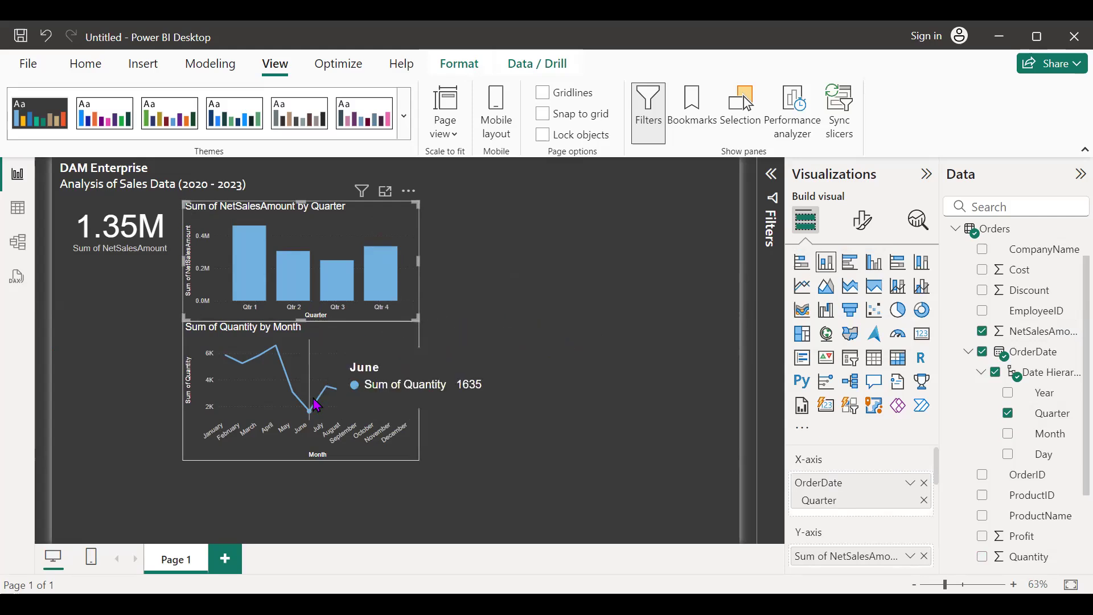
pyautogui.moveTo(275, 387)
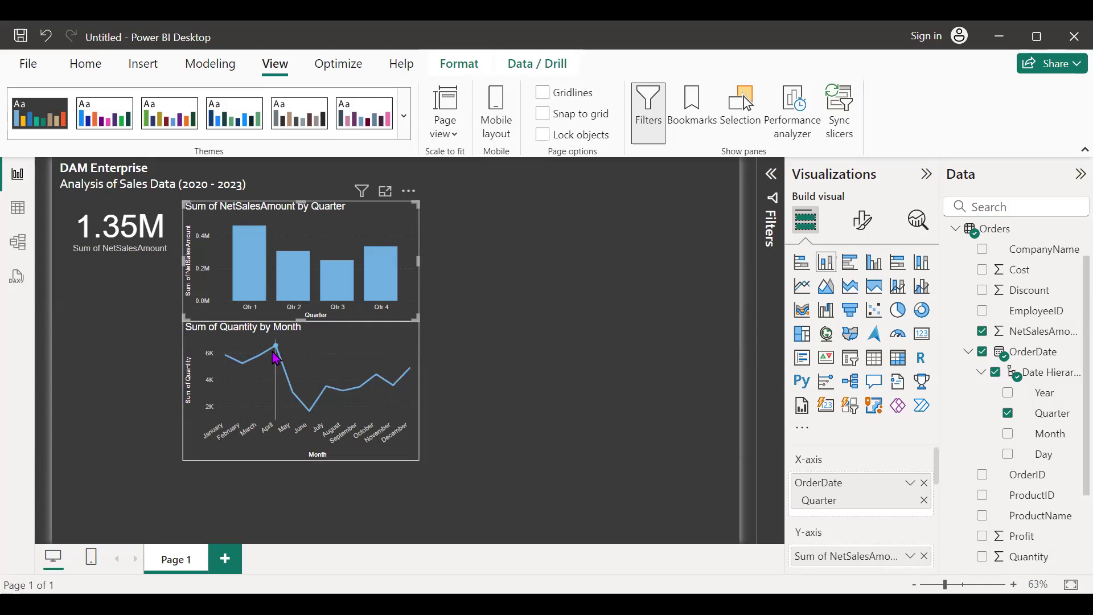
pyautogui.moveTo(276, 358)
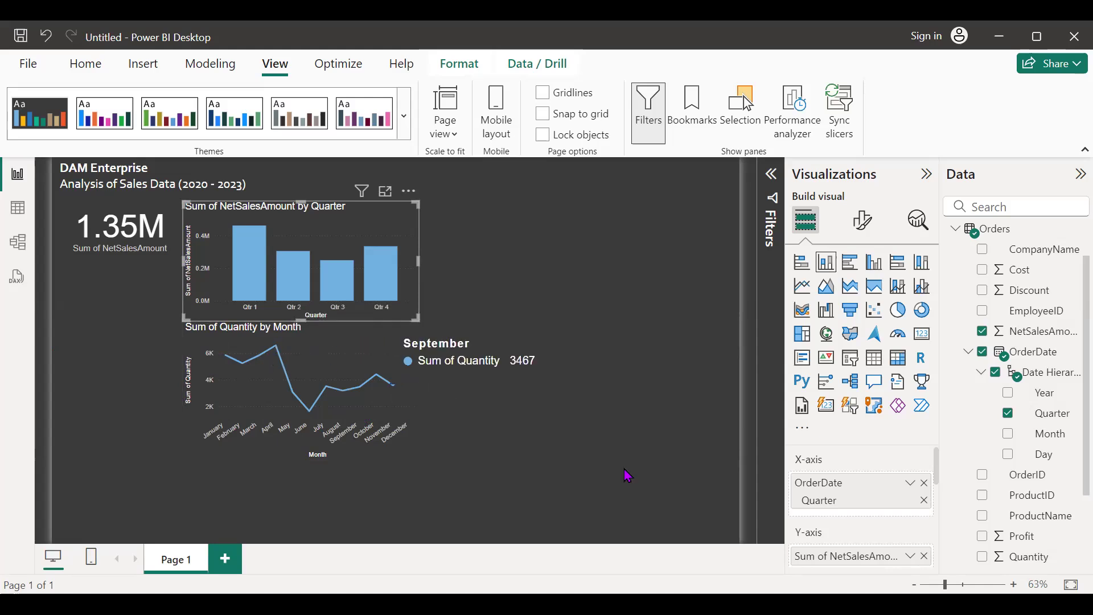
pyautogui.click(563, 395)
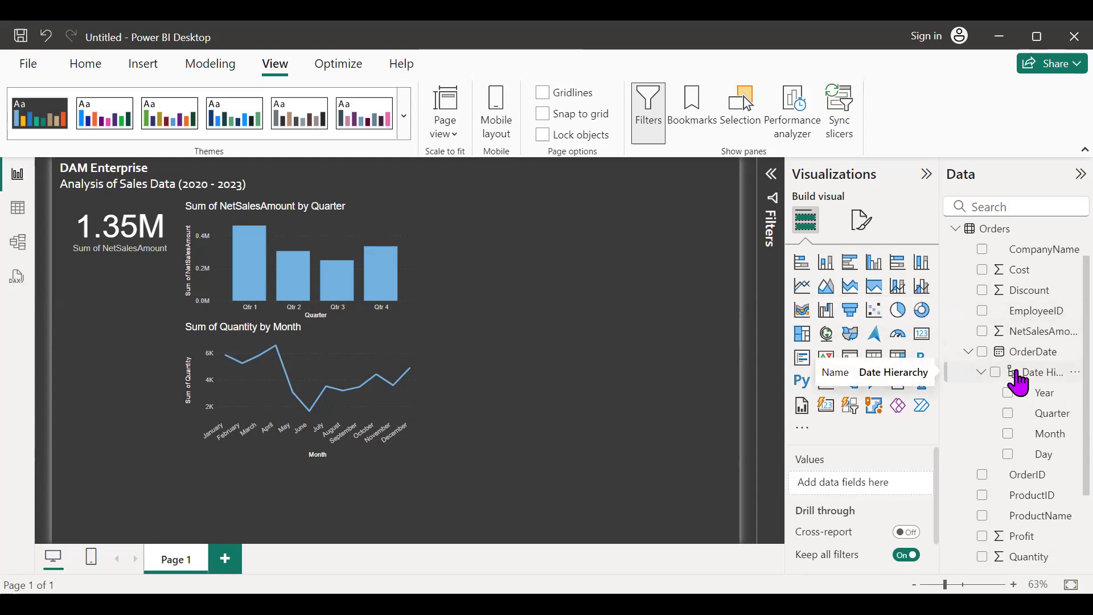
# Step: Add a table beside the quarterly chart showing the Employee table's FullName and the sum of Profit from Orders
pyautogui.scroll(1, 1019, 382)
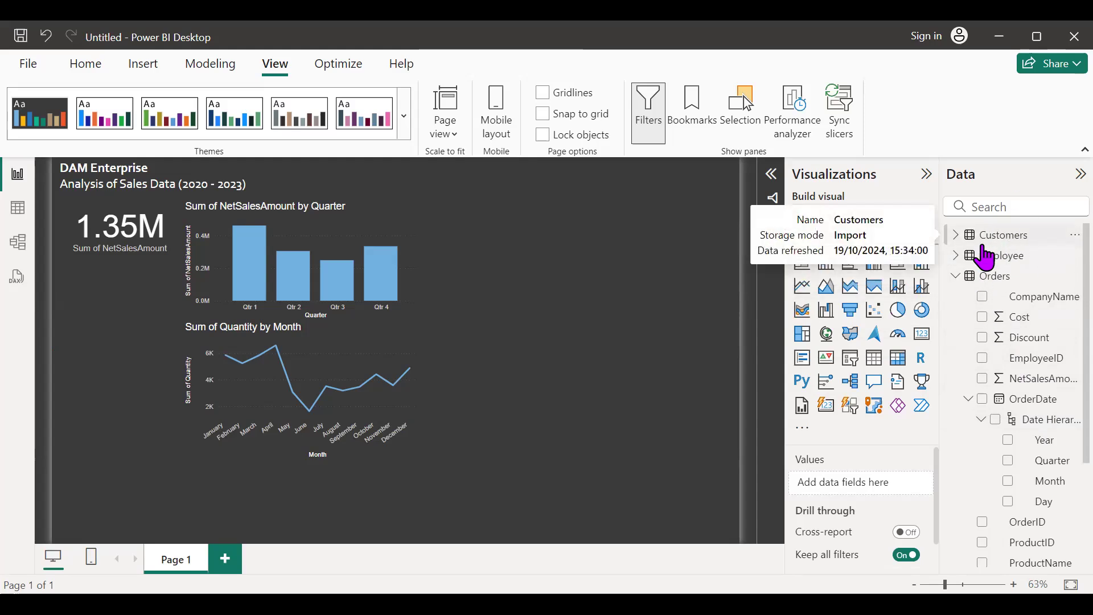
pyautogui.moveTo(958, 265)
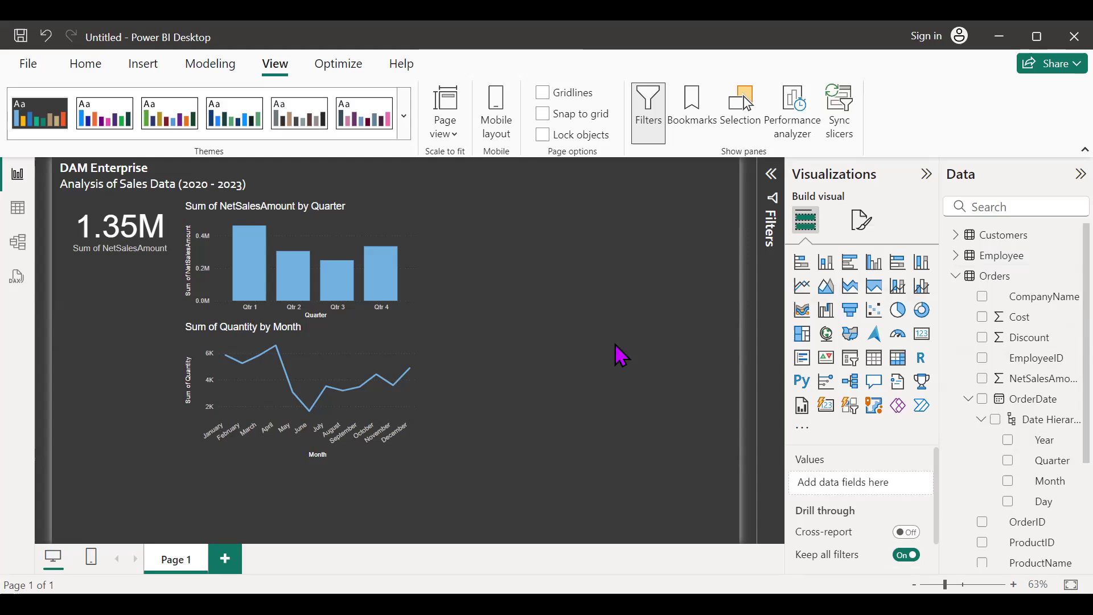
pyautogui.click(957, 260)
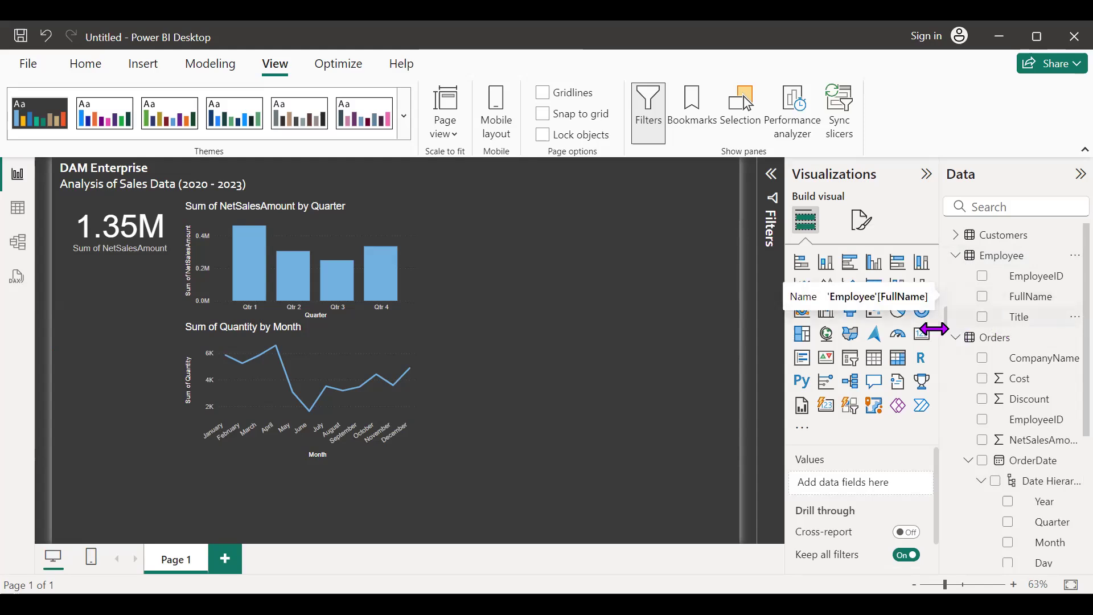
pyautogui.click(877, 364)
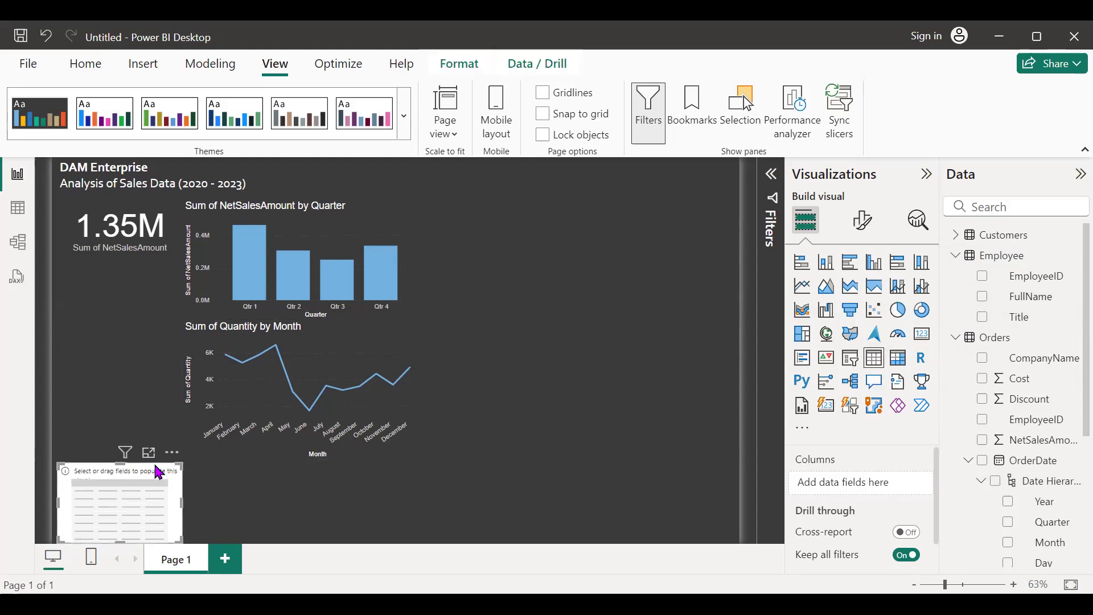
pyautogui.moveTo(159, 471); pyautogui.dragTo(548, 221)
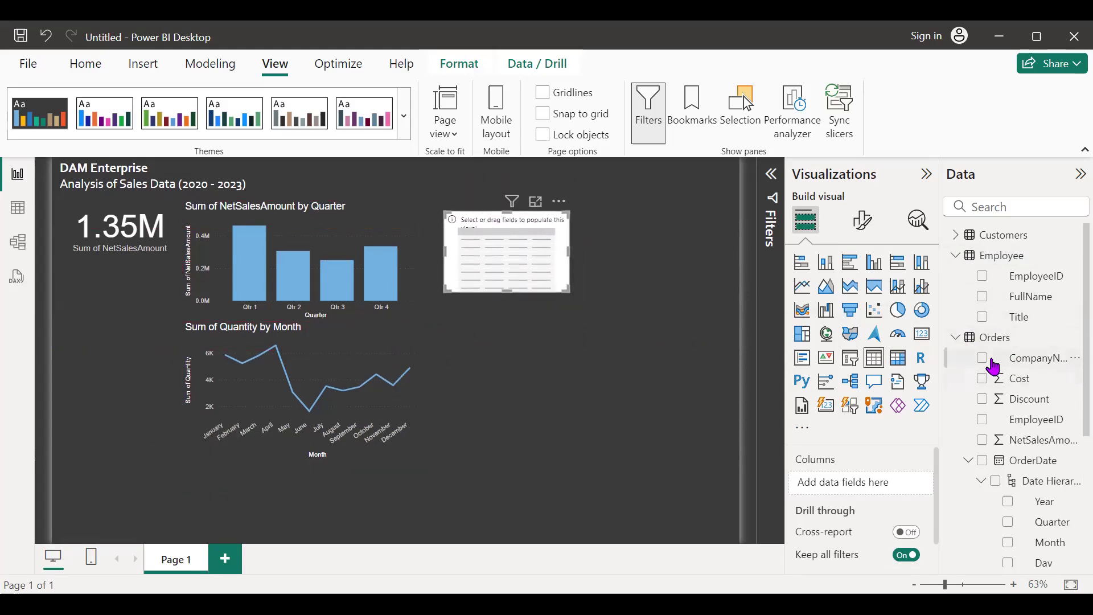
pyautogui.click(981, 301)
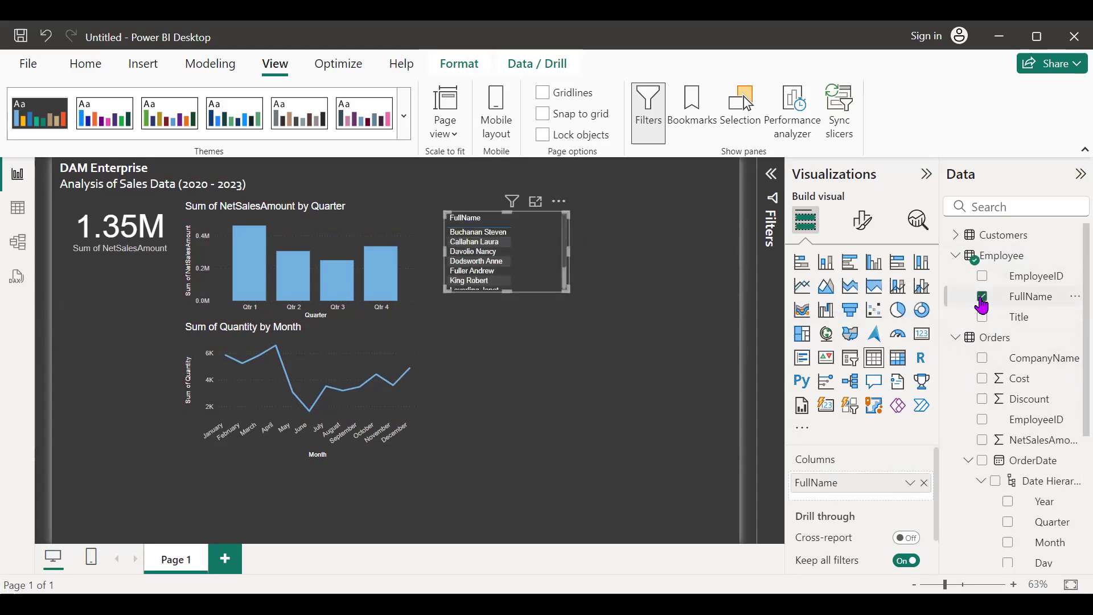
pyautogui.scroll(-3, 1014, 477)
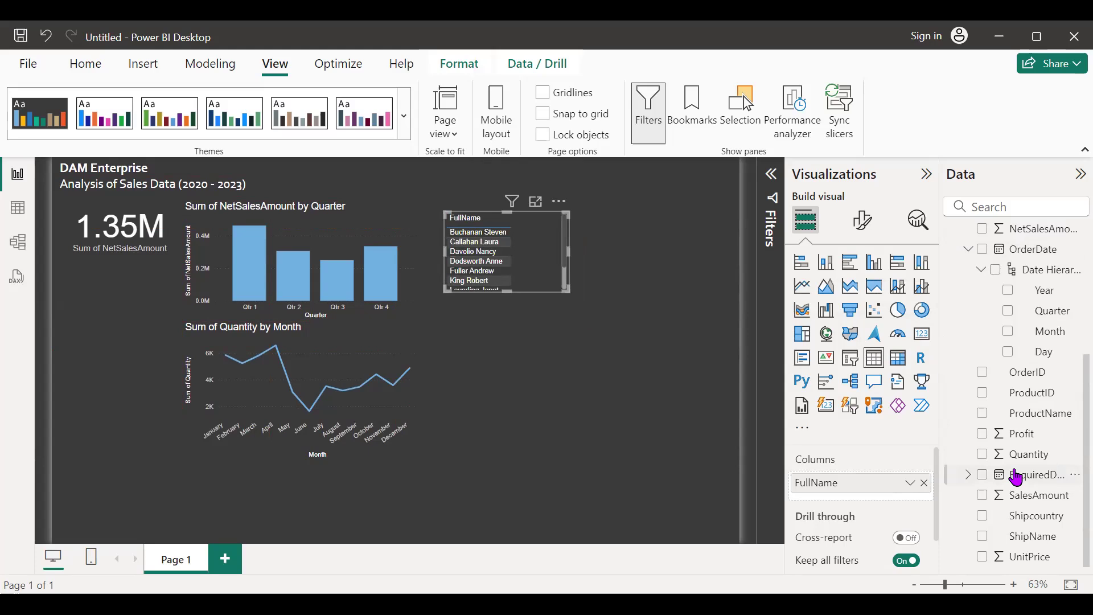
pyautogui.click(983, 437)
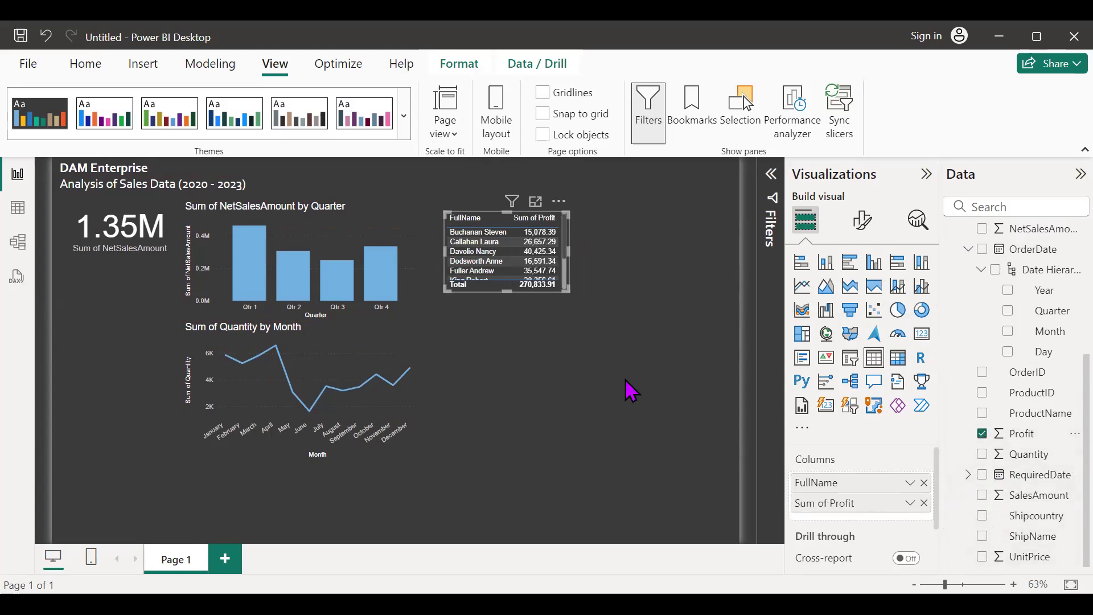
# Step: Make the employee profit table taller to fit all its rows and trim its width slightly to its columns
pyautogui.moveTo(508, 292); pyautogui.dragTo(518, 334)
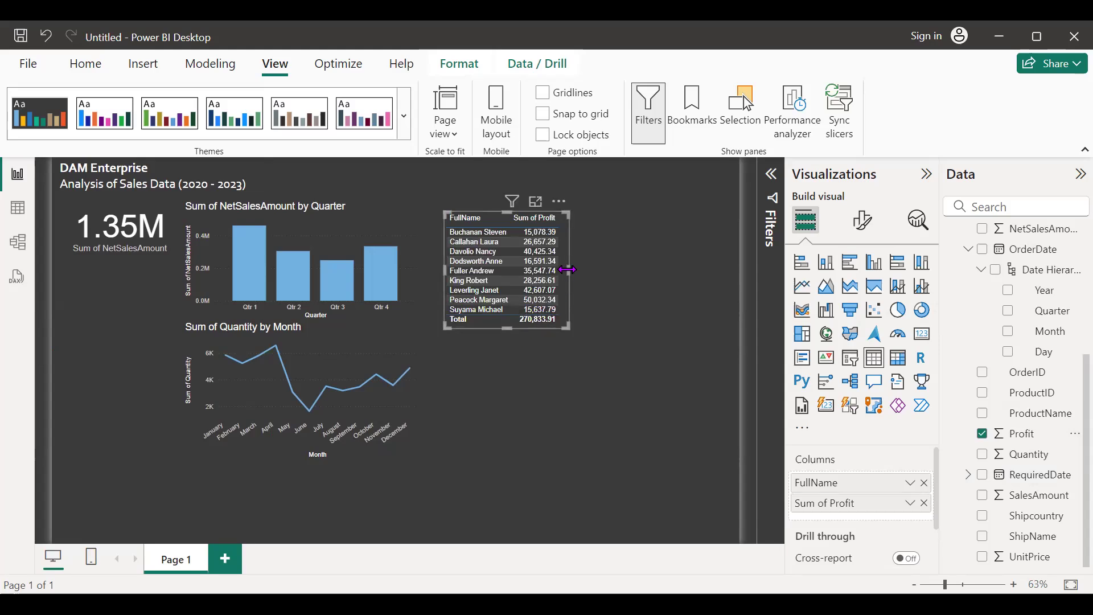
pyautogui.moveTo(568, 270)
pyautogui.mouseDown()
pyautogui.moveTo(596, 274)
pyautogui.moveTo(567, 280)
pyautogui.mouseUp()
pyautogui.click(590, 405)
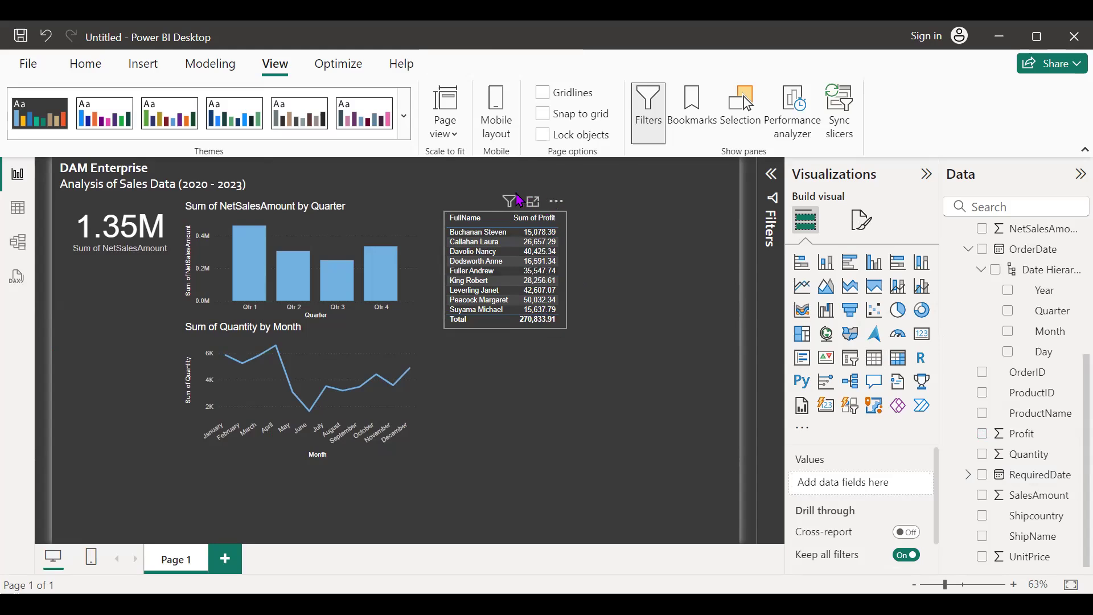
# Step: Sort the employee table by Sum of Profit in descending order
pyautogui.moveTo(511, 207)
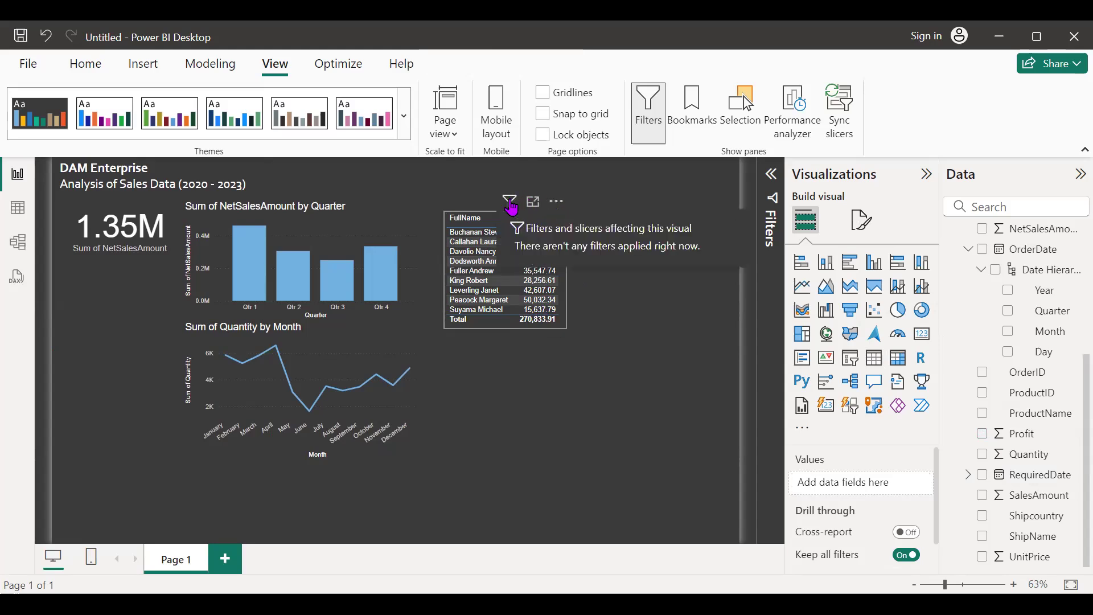
pyautogui.click(556, 202)
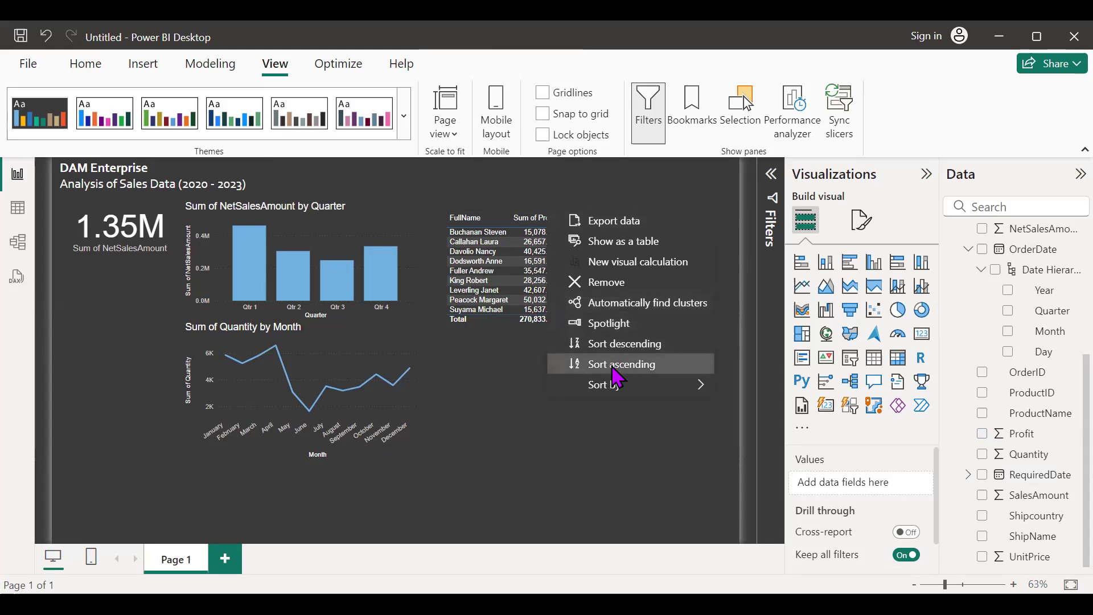
pyautogui.moveTo(641, 390)
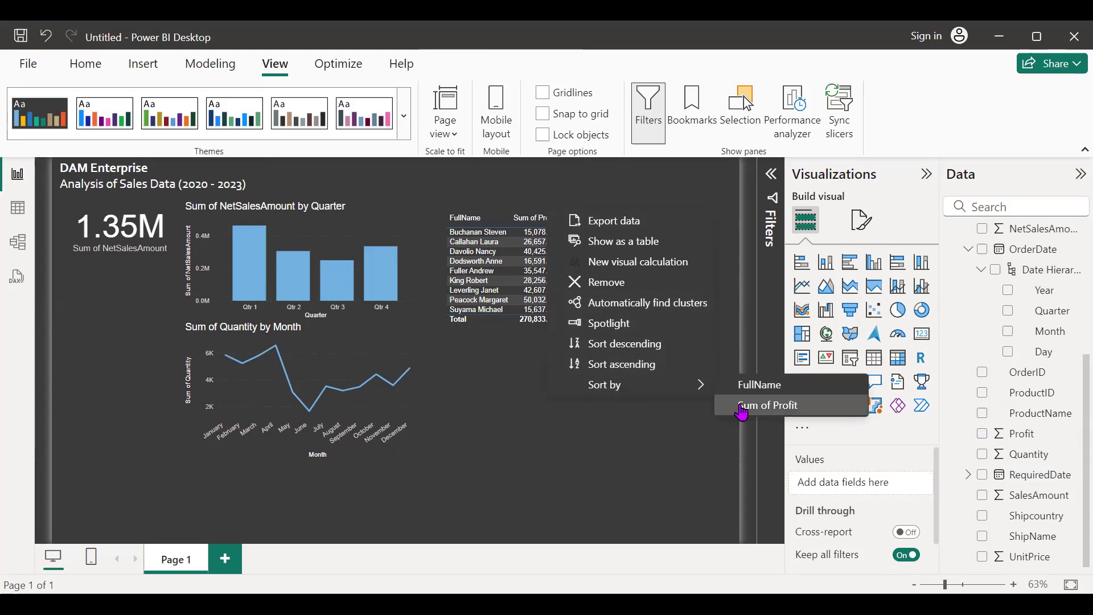
pyautogui.click(744, 405)
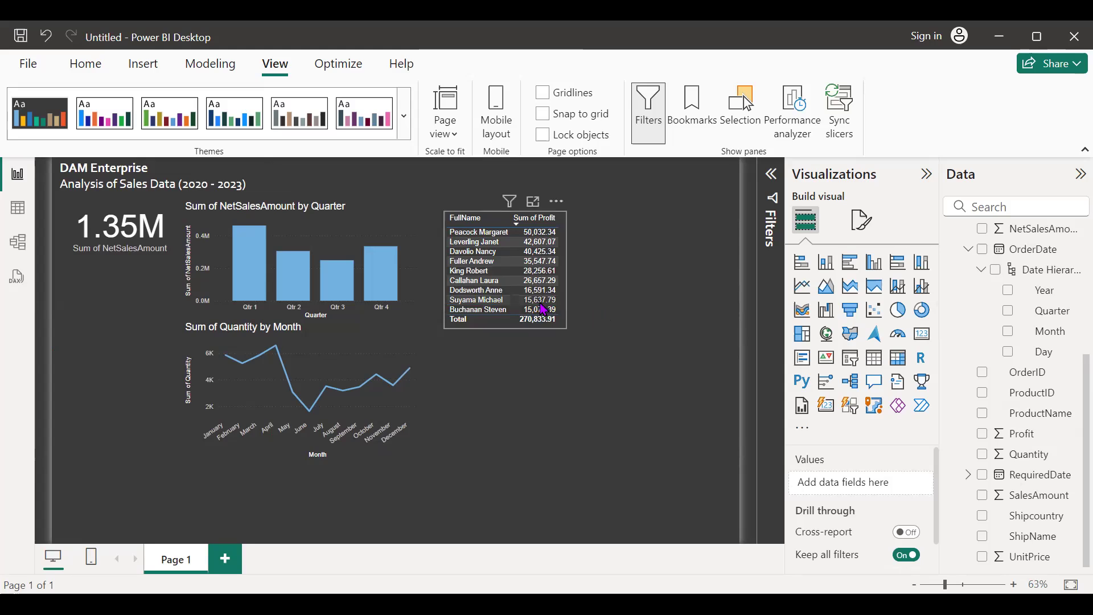
# Step: Cross-filter the page by the second-lowest-profit and the third-highest-profit employee in the table in turn, clearing each selection
pyautogui.click(540, 310)
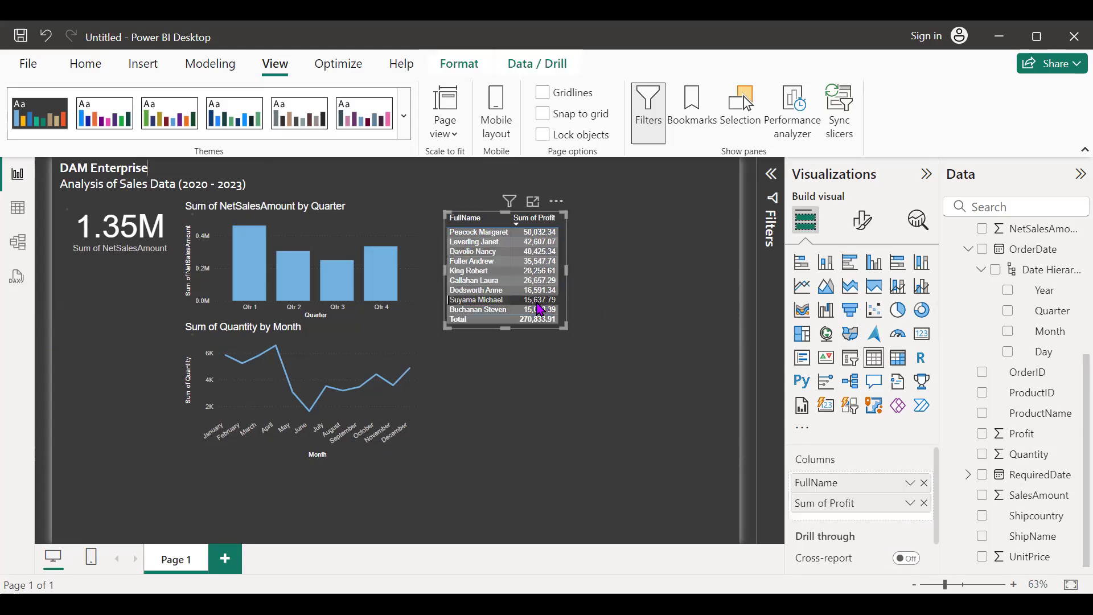
pyautogui.click(584, 344)
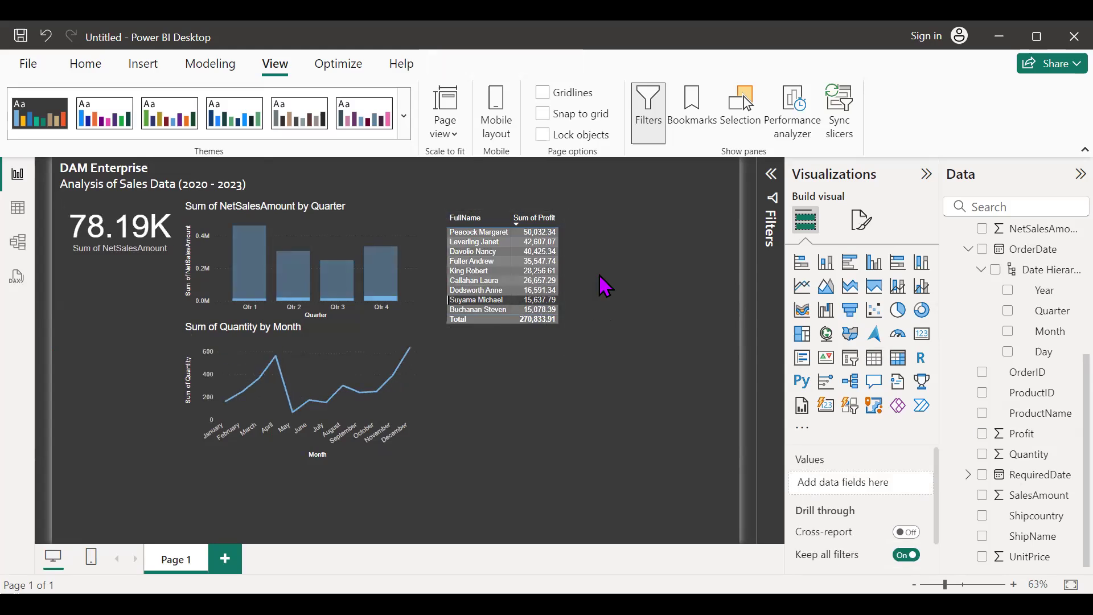
pyautogui.click(554, 308)
pyautogui.click(626, 307)
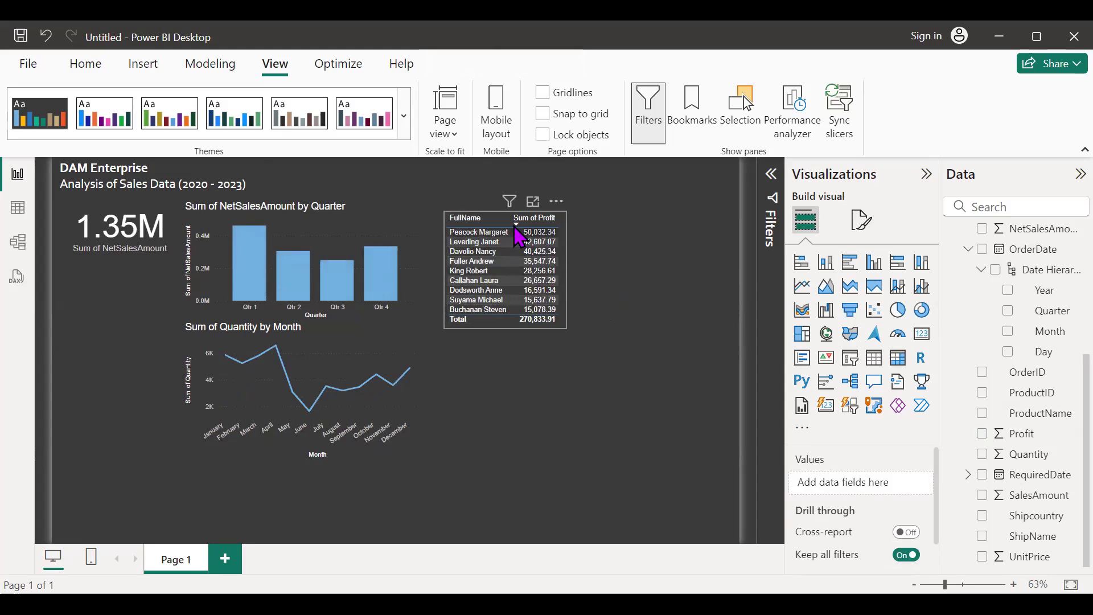
pyautogui.click(479, 263)
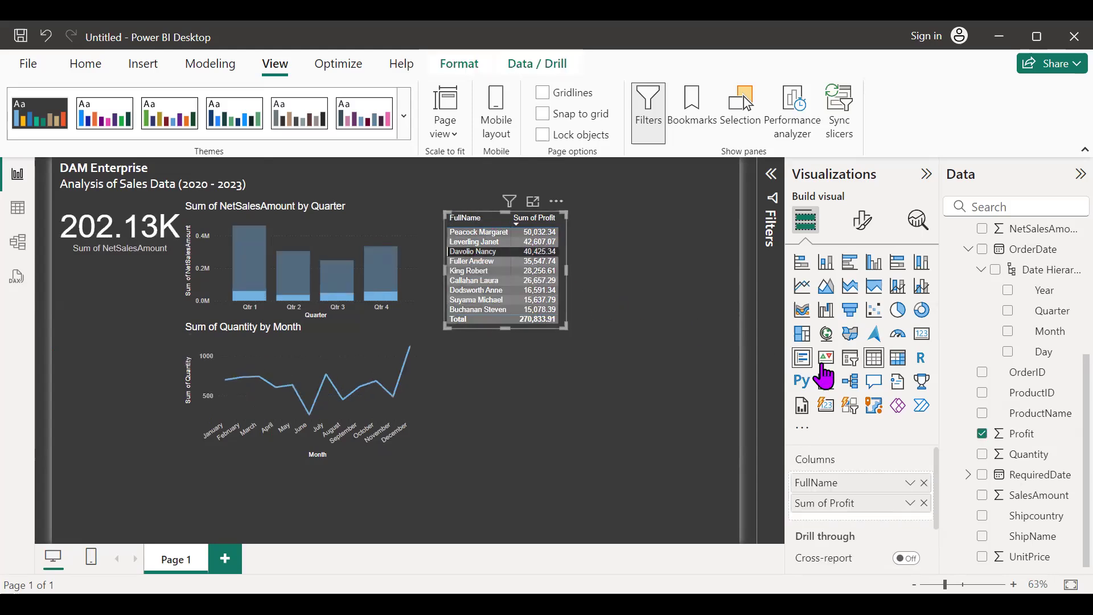
pyautogui.click(501, 255)
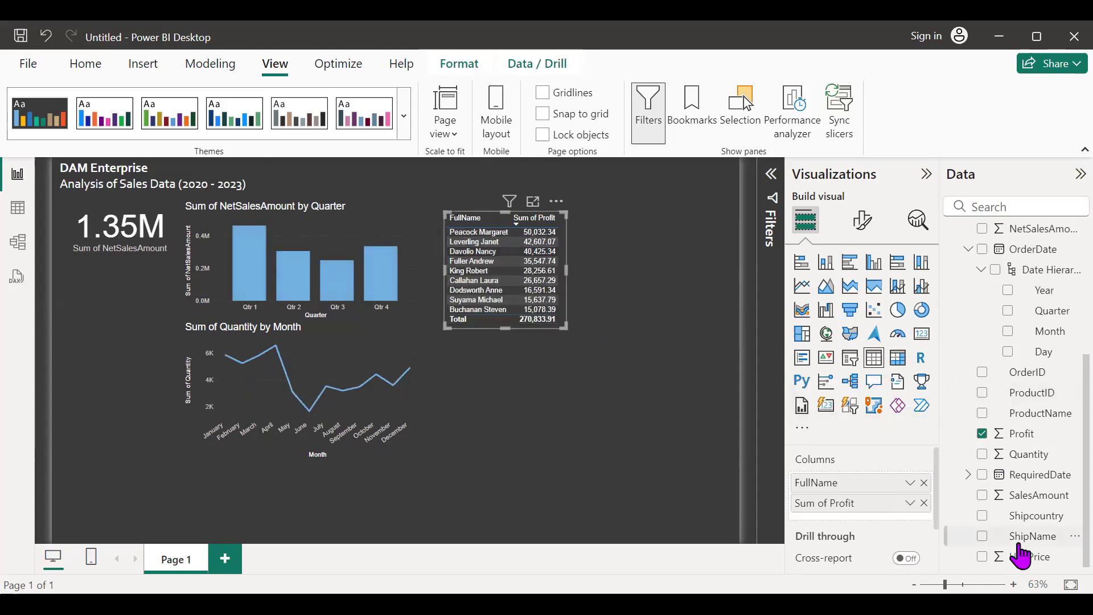
# Step: Replace FullName with the employee Title field in the profit table
pyautogui.scroll(3, 1023, 339)
pyautogui.scroll(1, 1017, 291)
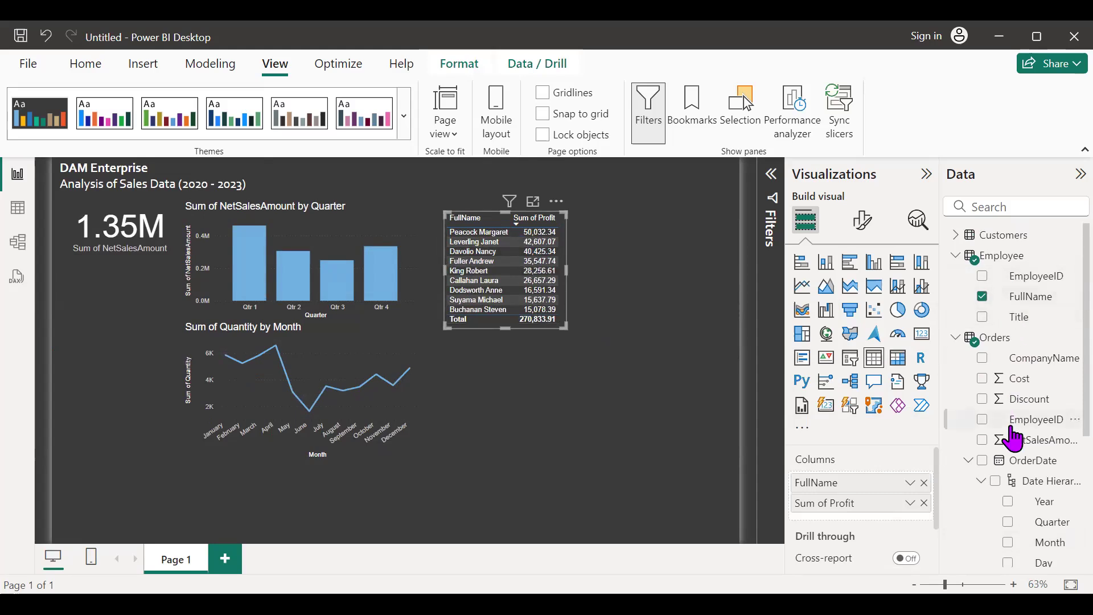
pyautogui.click(983, 297)
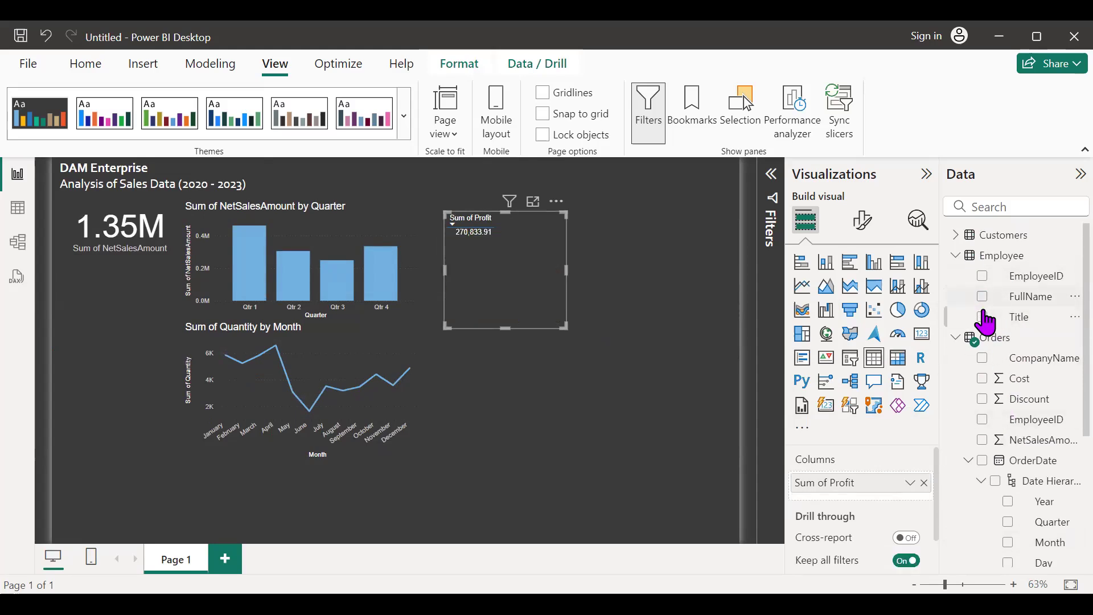
pyautogui.click(983, 318)
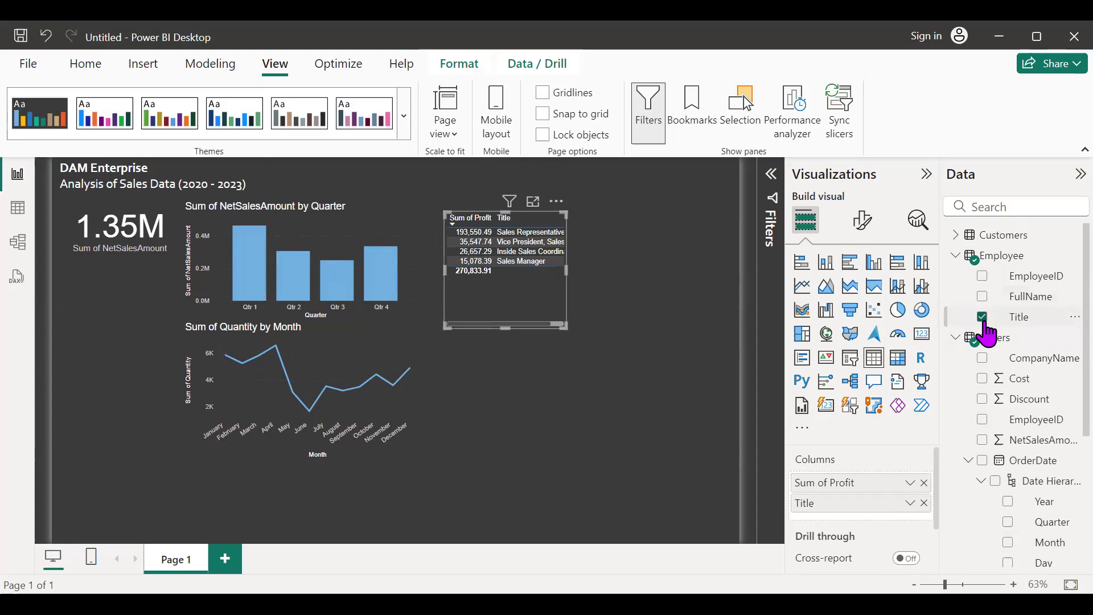
# Step: Replace Title with the employee FullName field in the profit table and re-add Profit as the column after it
pyautogui.click(983, 317)
pyautogui.click(983, 297)
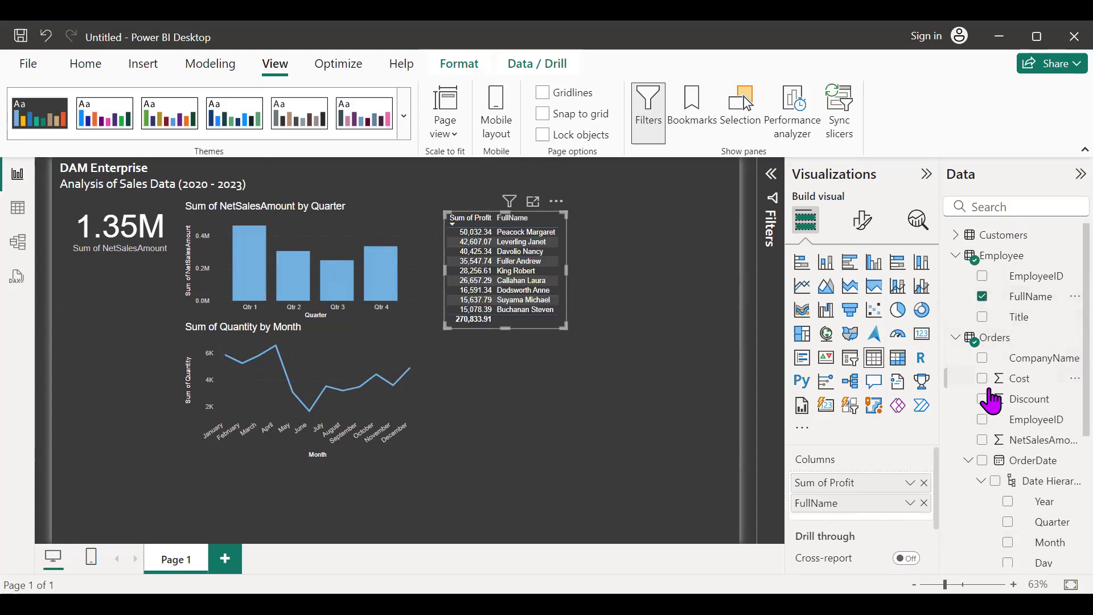
pyautogui.scroll(-4, 991, 398)
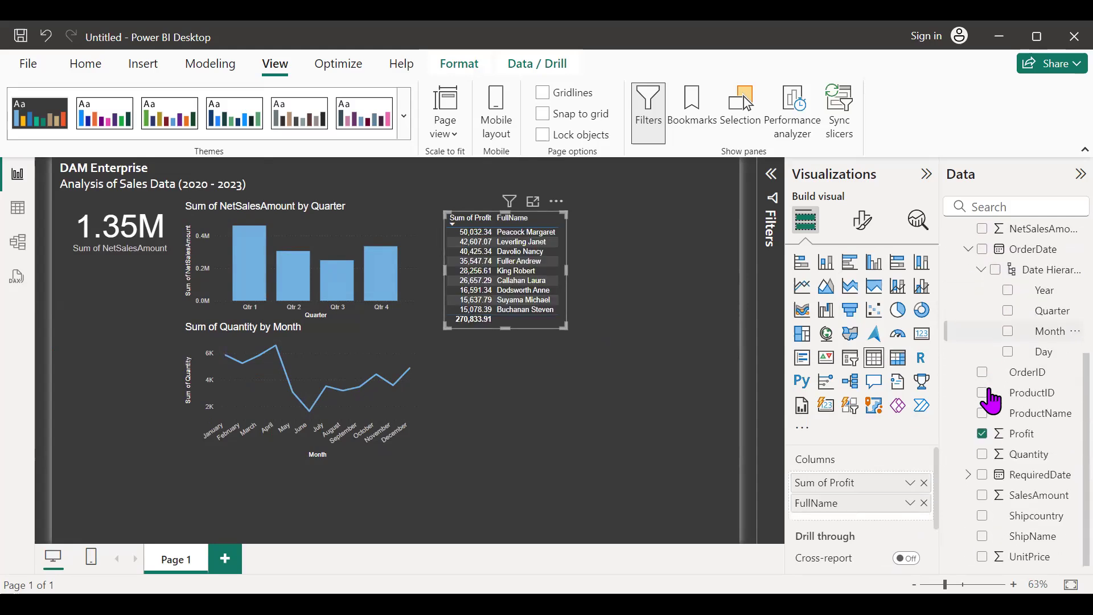
pyautogui.click(983, 435)
pyautogui.click(983, 435)
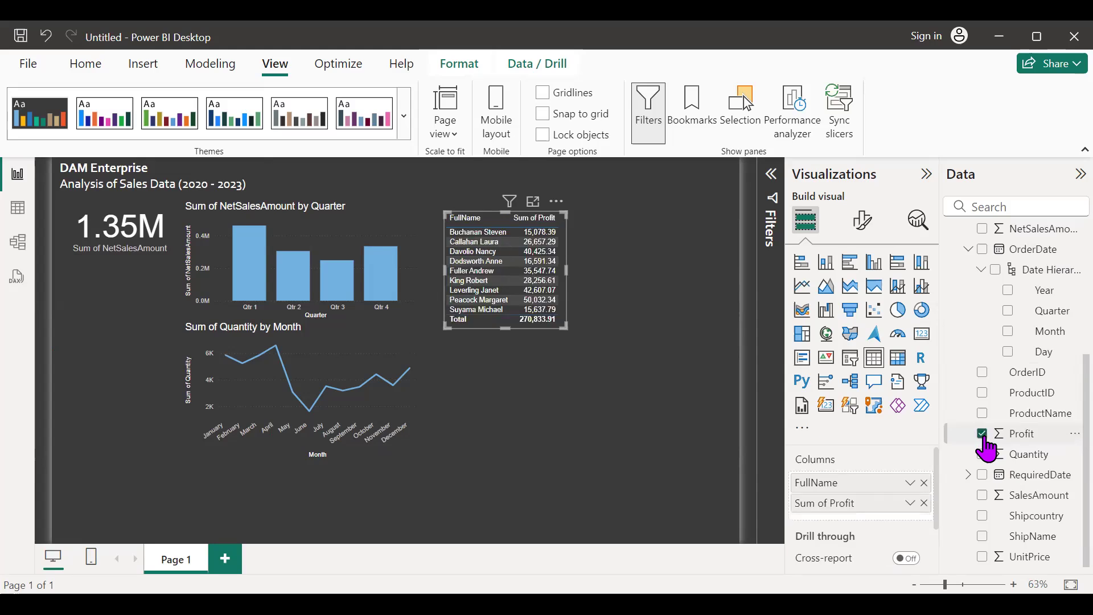
# Step: Sort the employee table by Sum of Profit in descending order
pyautogui.click(557, 202)
pyautogui.moveTo(666, 398)
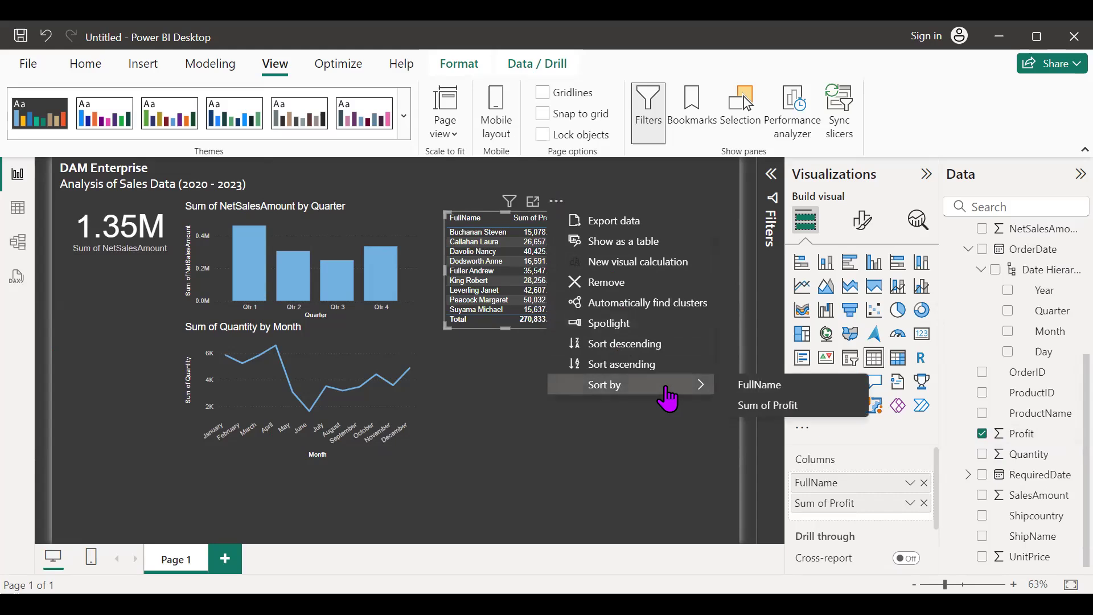
pyautogui.click(743, 406)
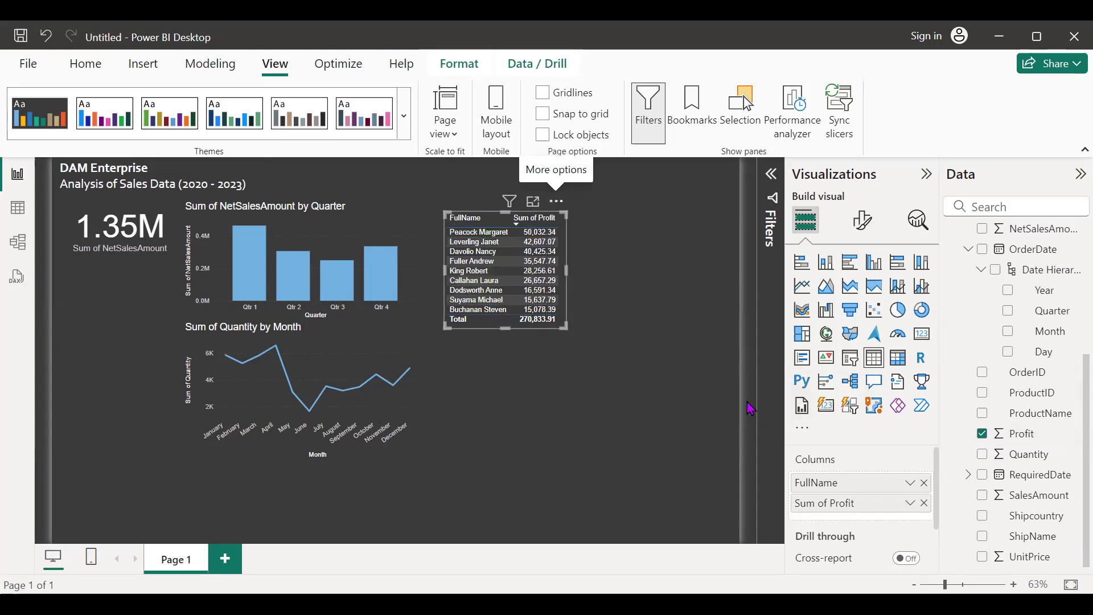
pyautogui.click(522, 401)
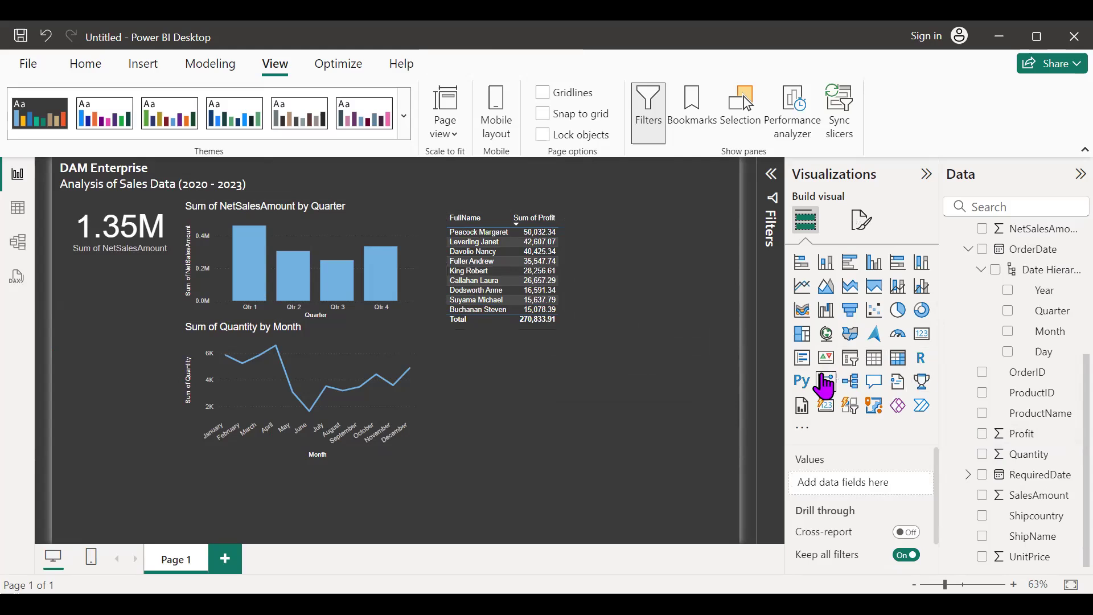
# Step: Add a card showing Sum of Profit and place it directly below the net sales card
pyautogui.click(924, 340)
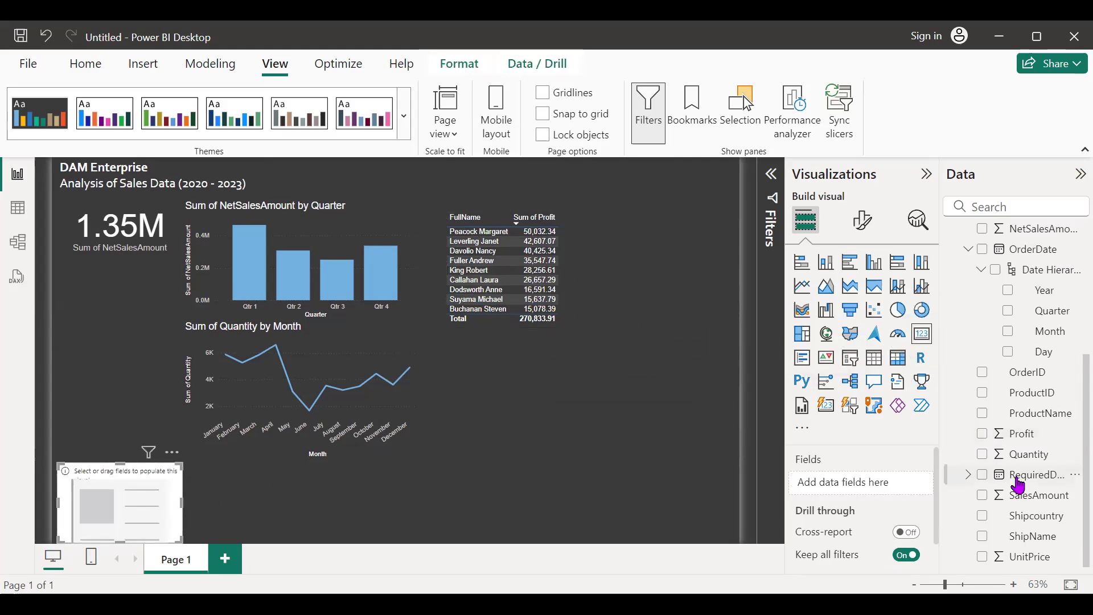
pyautogui.click(982, 434)
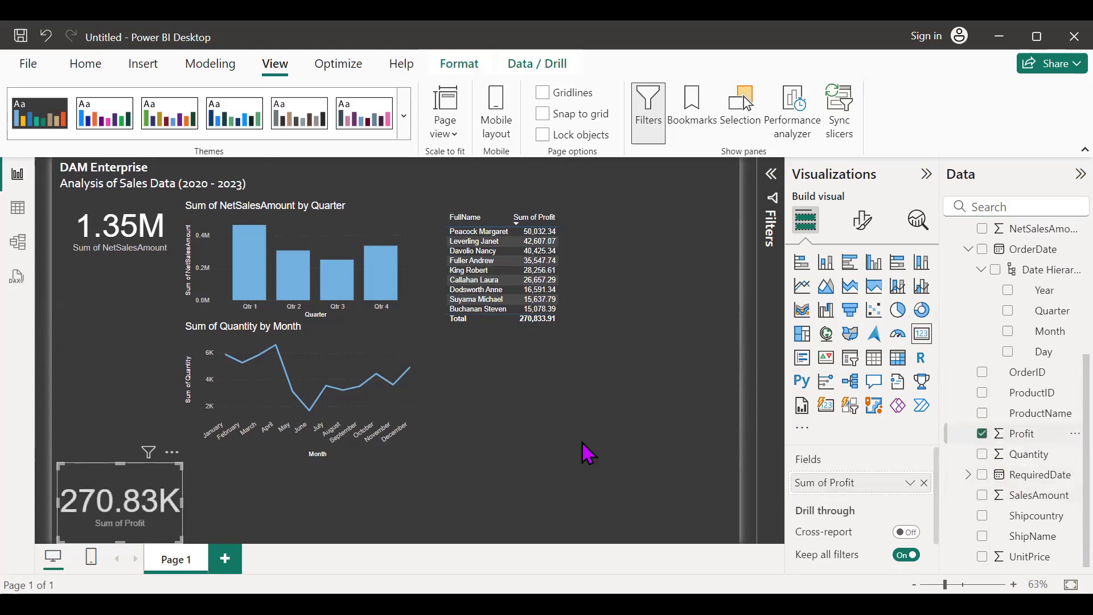
pyautogui.moveTo(138, 476); pyautogui.dragTo(140, 279)
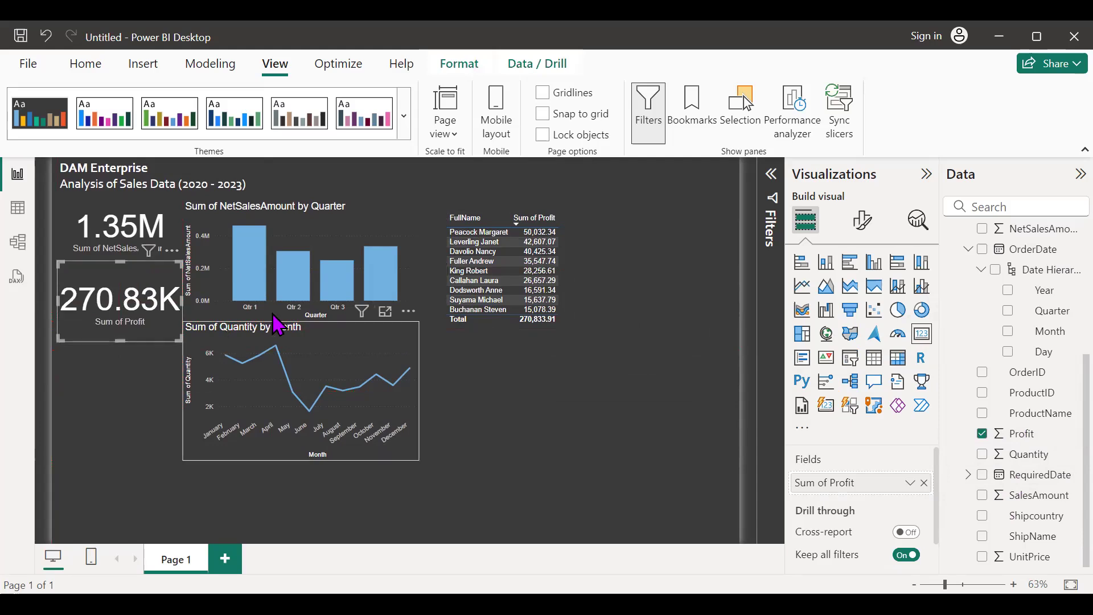
# Step: Shift the quarterly sales chart and the monthly quantity chart slightly to the right, away from the cards
pyautogui.click(297, 305)
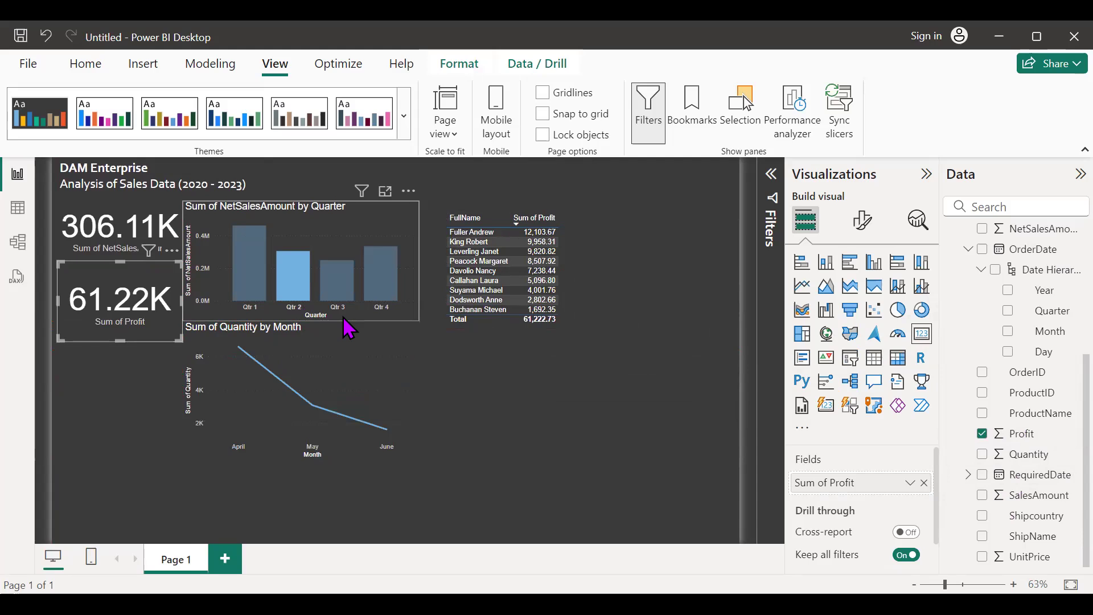
pyautogui.moveTo(337, 319); pyautogui.dragTo(350, 320)
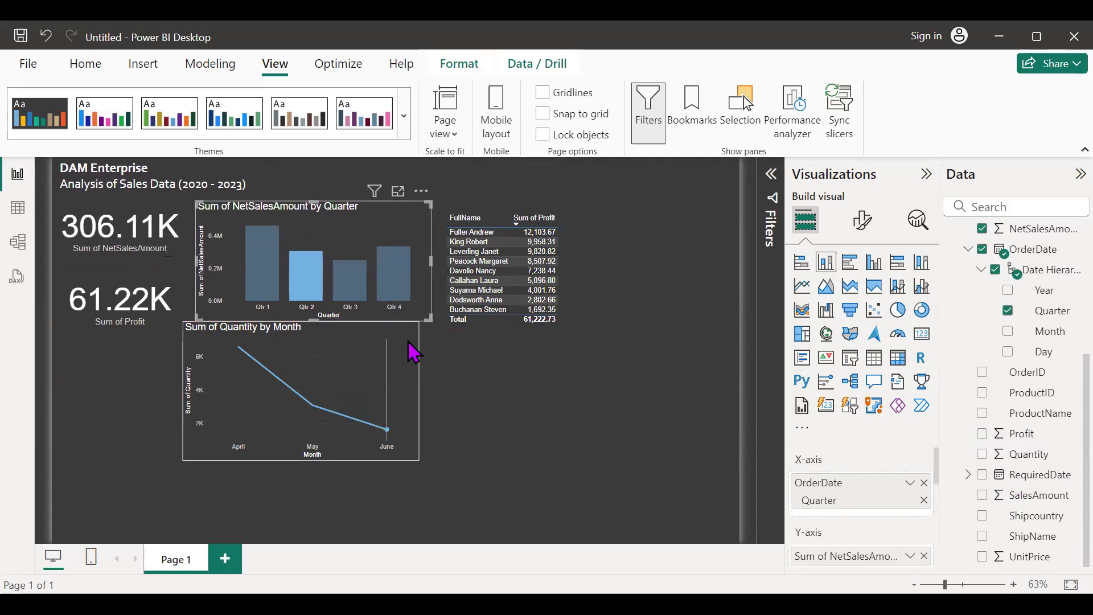
pyautogui.moveTo(417, 353)
pyautogui.moveTo(417, 353); pyautogui.dragTo(427, 349)
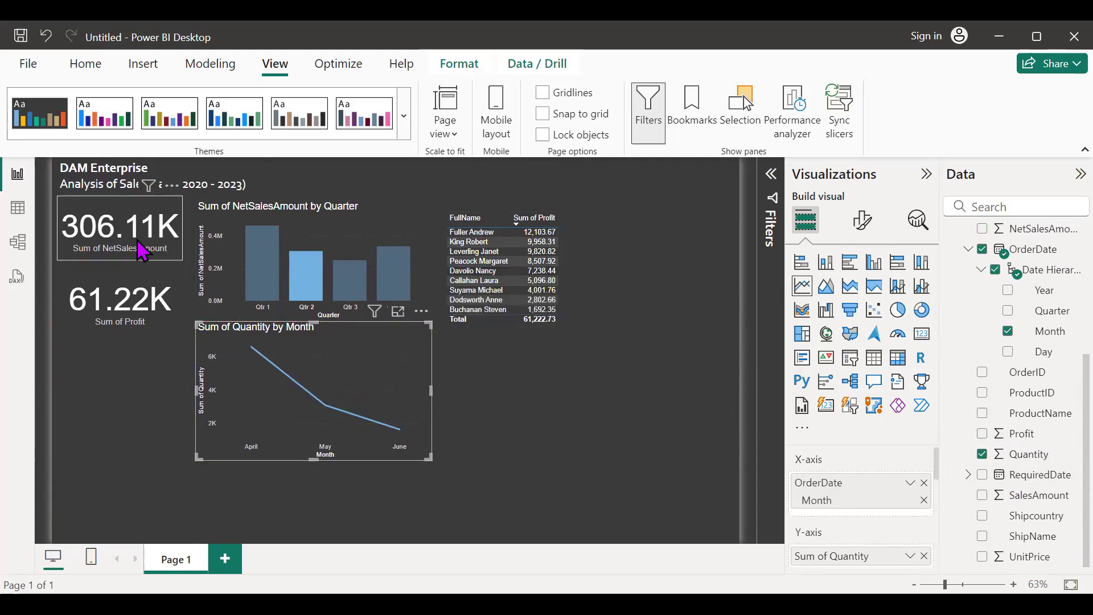
pyautogui.click(141, 251)
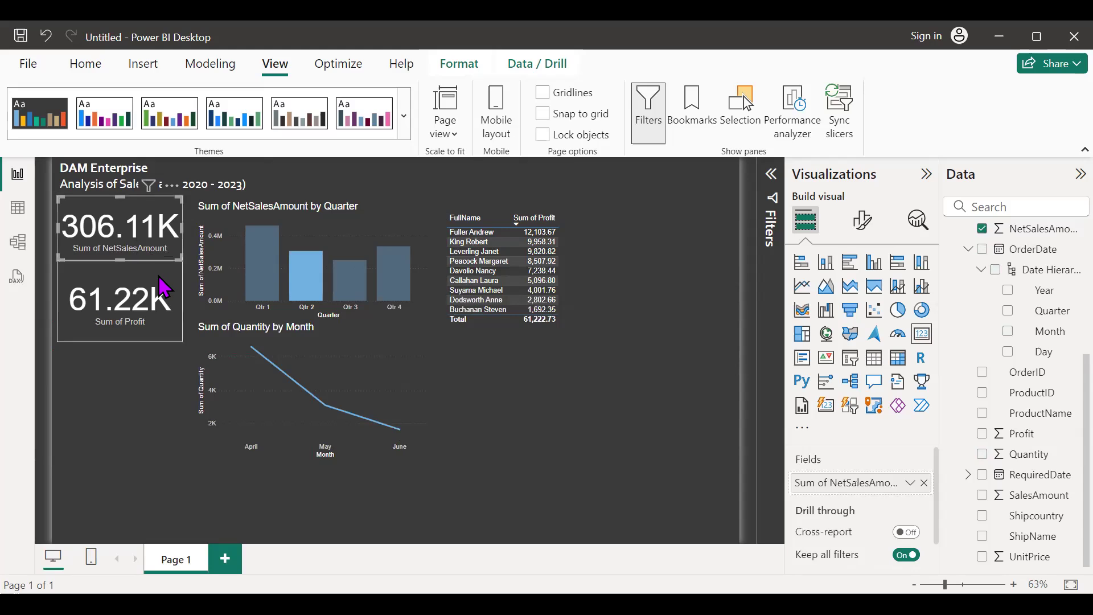
# Step: Clear the Qtr 2 cross-filter, then cross-filter the page by Qtr 1 in the quarterly sales chart and clear it again
pyautogui.click(302, 297)
pyautogui.click(97, 398)
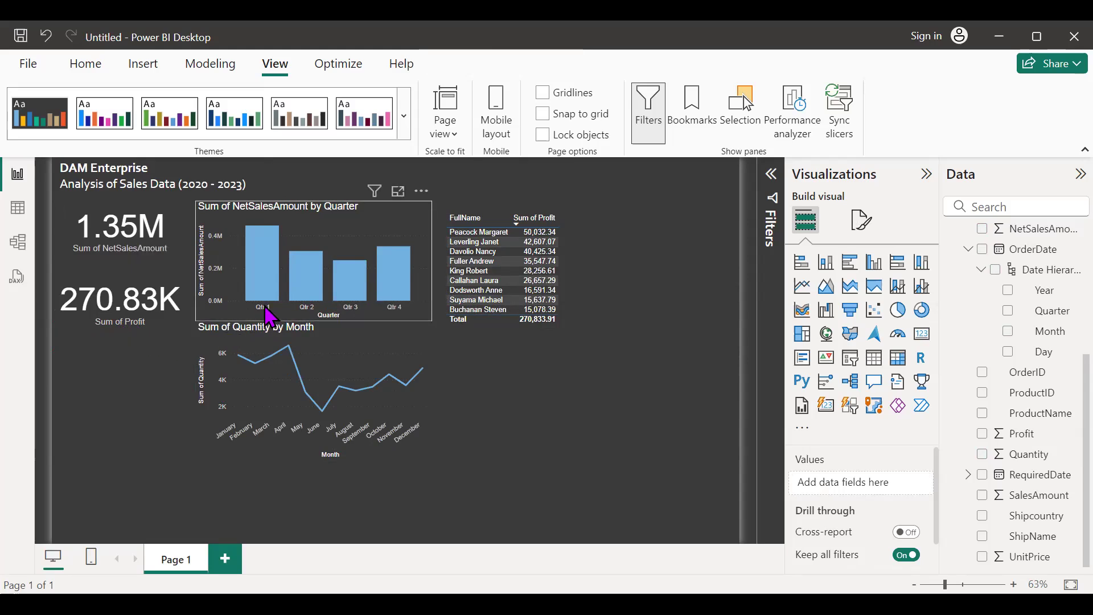
pyautogui.click(266, 286)
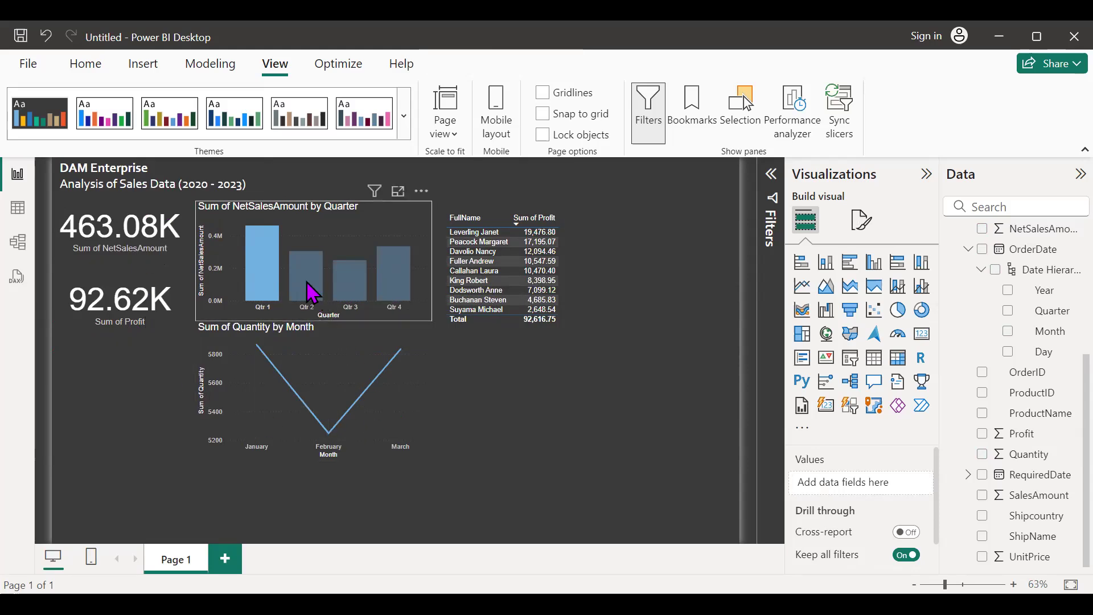
pyautogui.moveTo(271, 275)
pyautogui.click(262, 289)
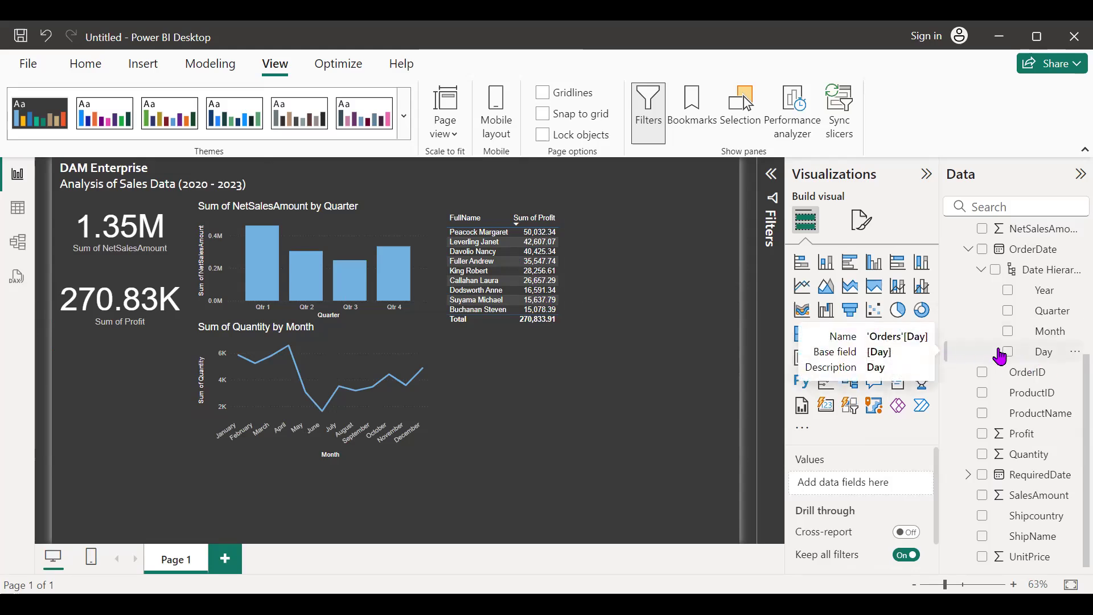
# Step: Try to convert the employee profit table into a slicer
pyautogui.scroll(4, 1001, 356)
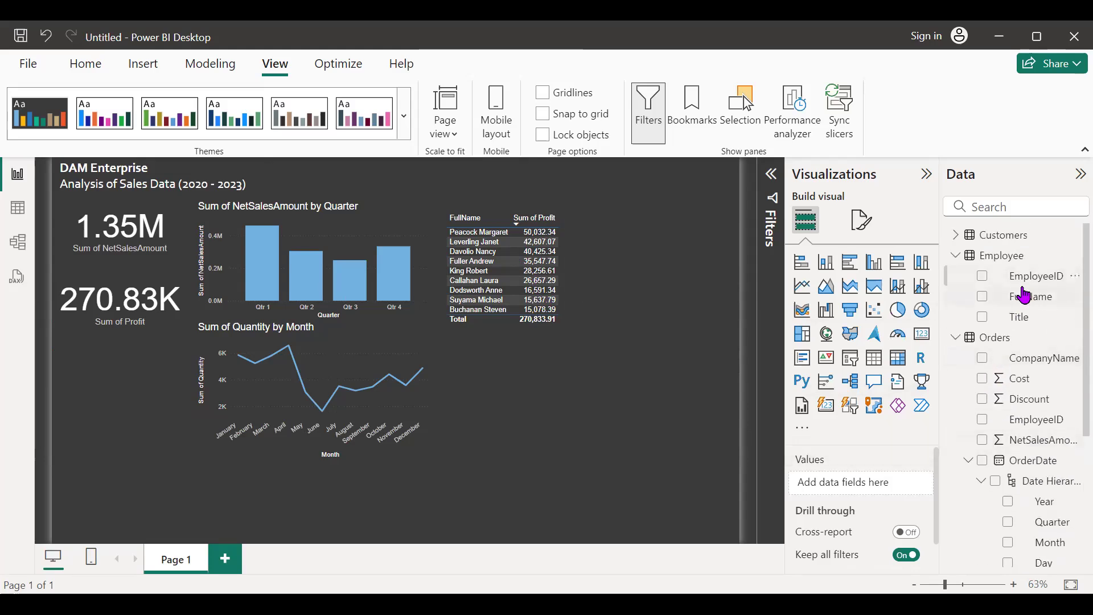
pyautogui.moveTo(995, 307); pyautogui.dragTo(501, 281)
pyautogui.click(501, 280)
pyautogui.click(501, 282)
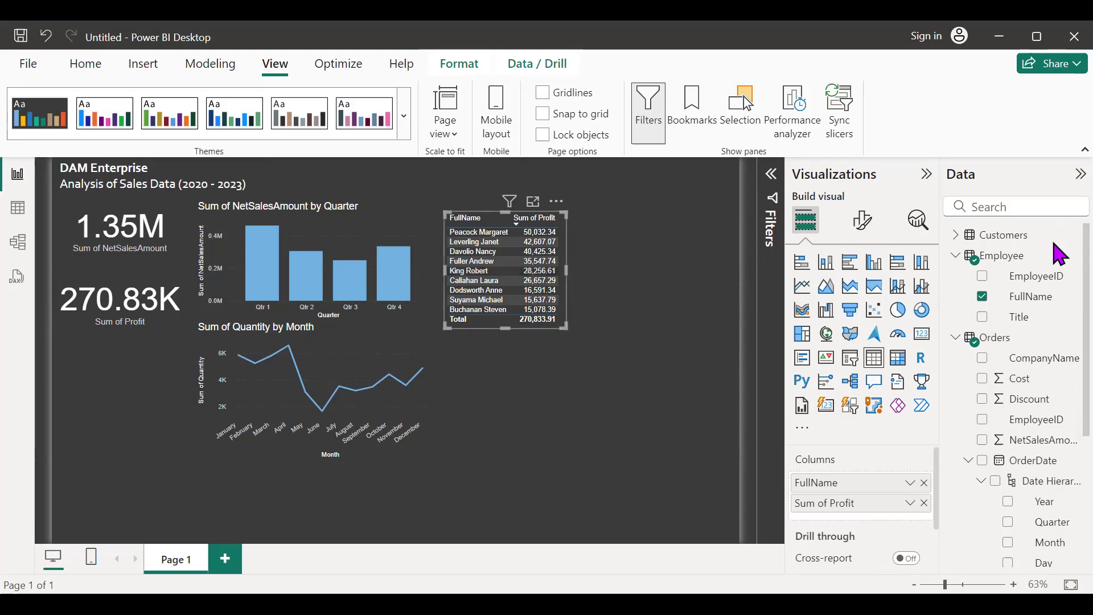
pyautogui.scroll(-5, 1059, 358)
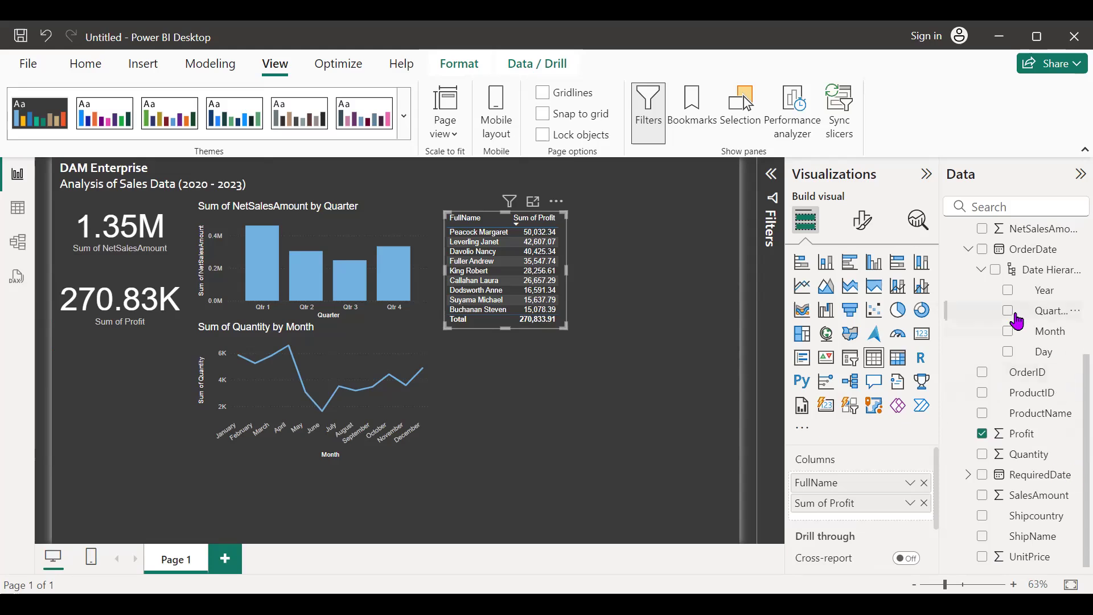
pyautogui.click(849, 367)
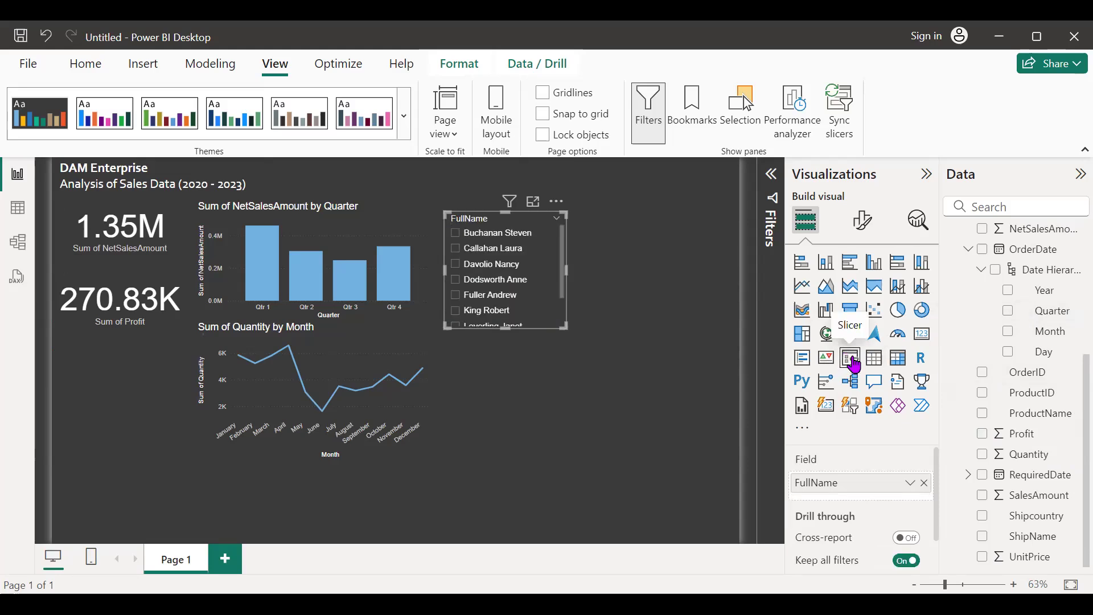
pyautogui.click(643, 394)
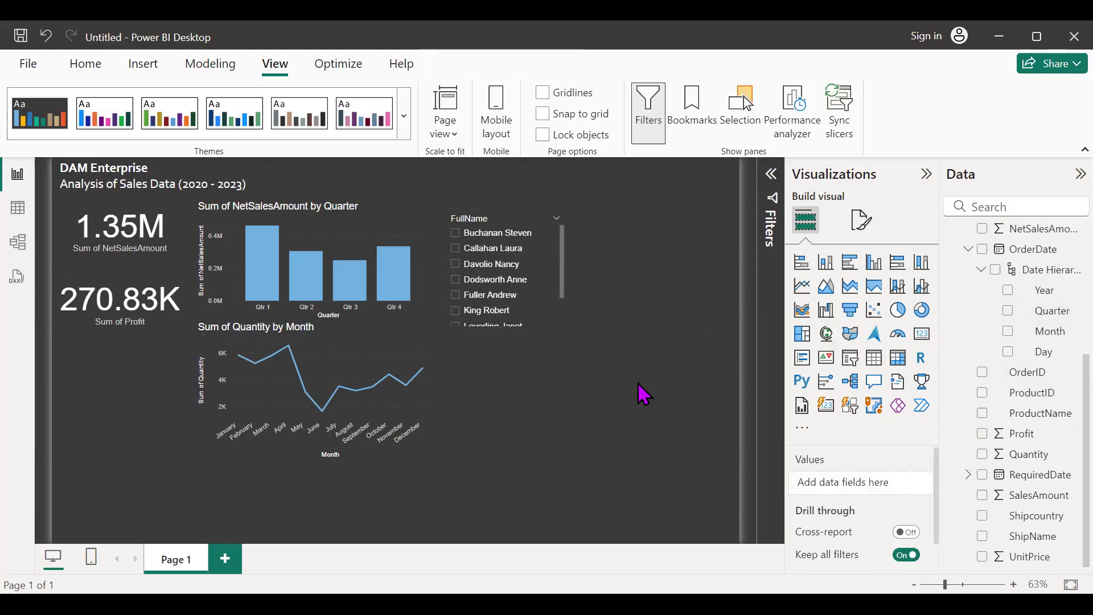
# Step: Undo the table's conversion to a slicer and the last move of the monthly quantity chart
pyautogui.hotkey('ctrl', 'z')
pyautogui.hotkey('ctrl', 'z')
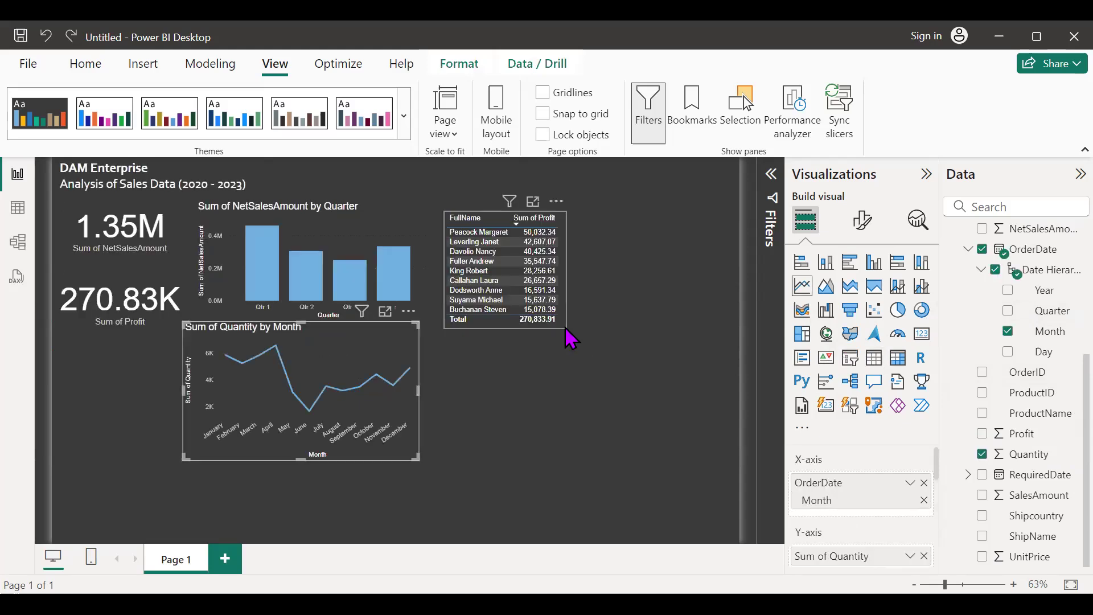
pyautogui.click(639, 353)
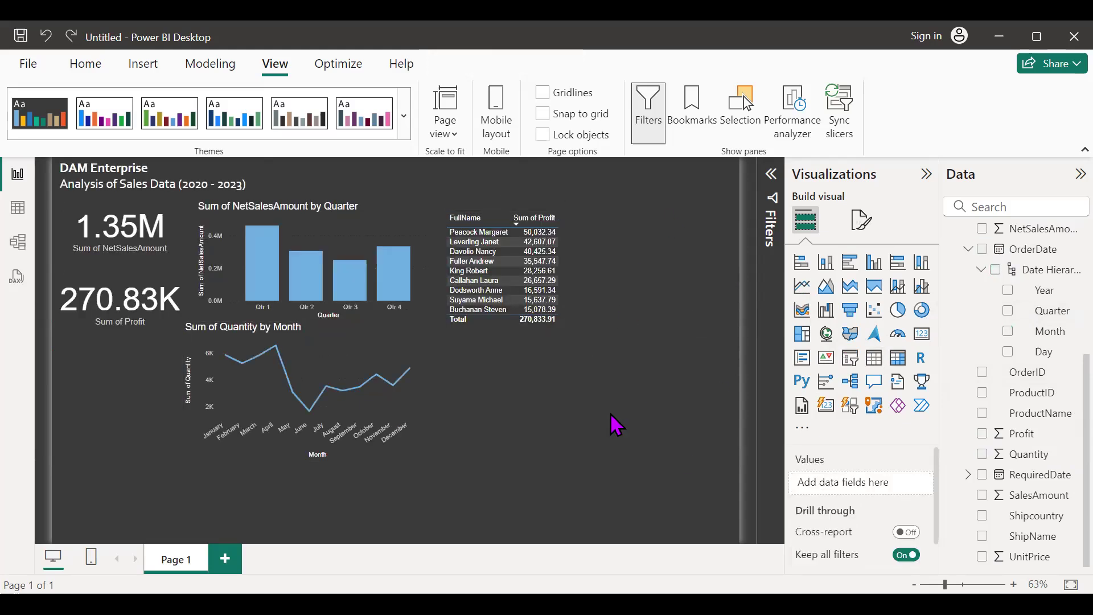
# Step: Cross-filter by the fourth-highest-profit employee, clear that selection and place a new empty slicer beside the employee profit table
pyautogui.click(499, 263)
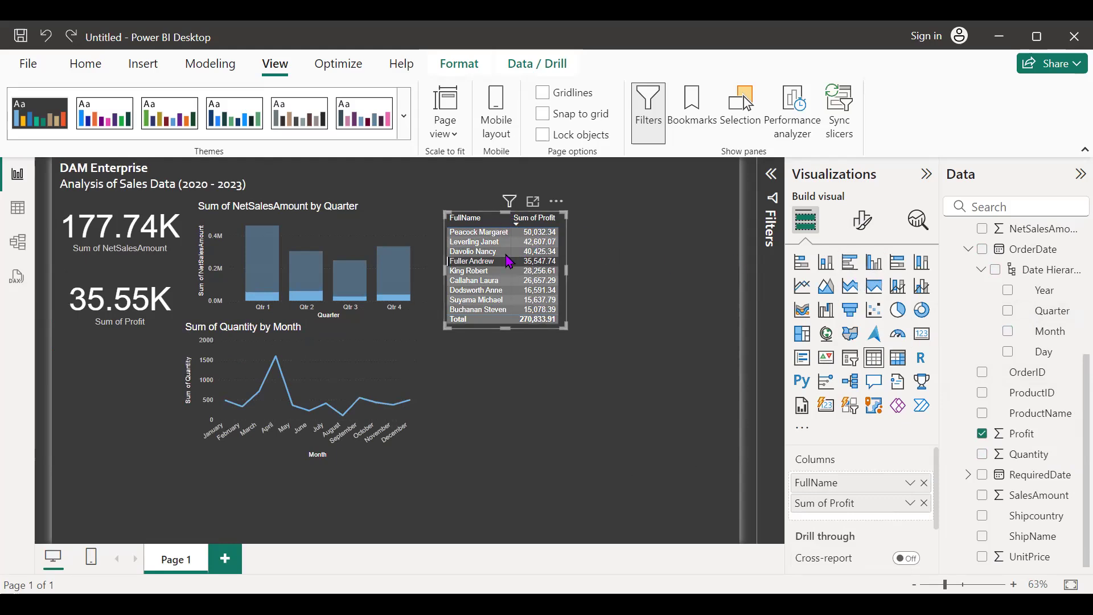
pyautogui.click(673, 313)
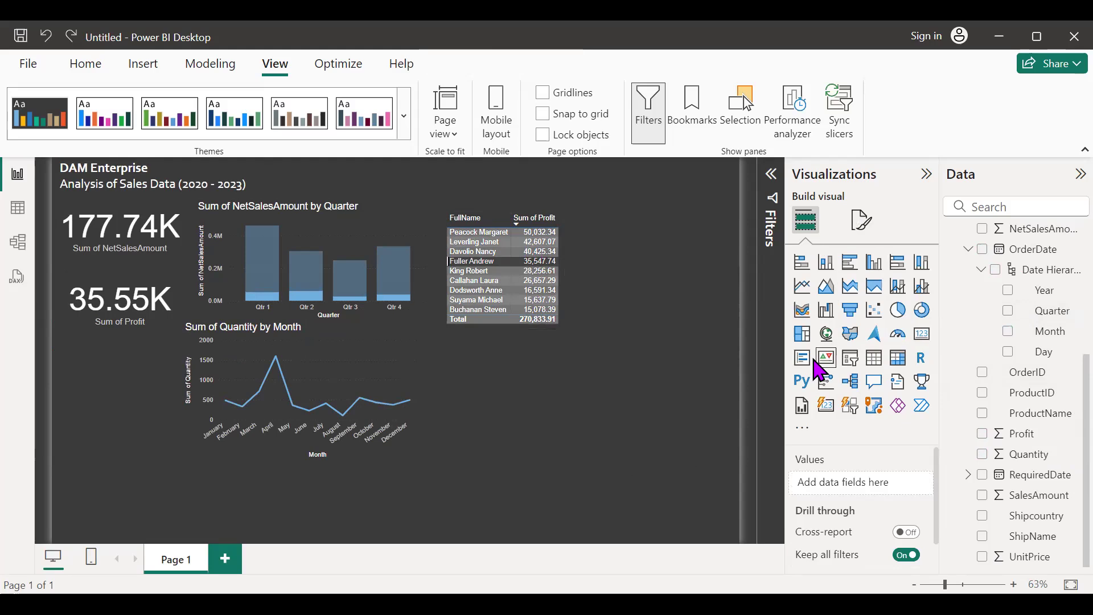
pyautogui.click(851, 360)
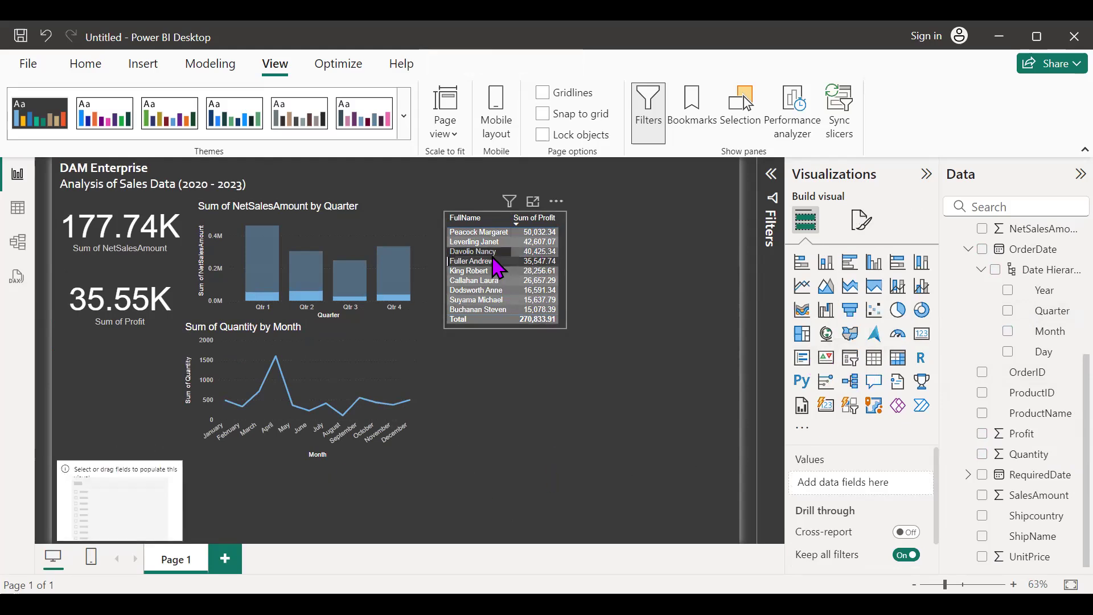
pyautogui.click(494, 252)
pyautogui.click(497, 259)
pyautogui.moveTo(188, 464); pyautogui.dragTo(694, 224)
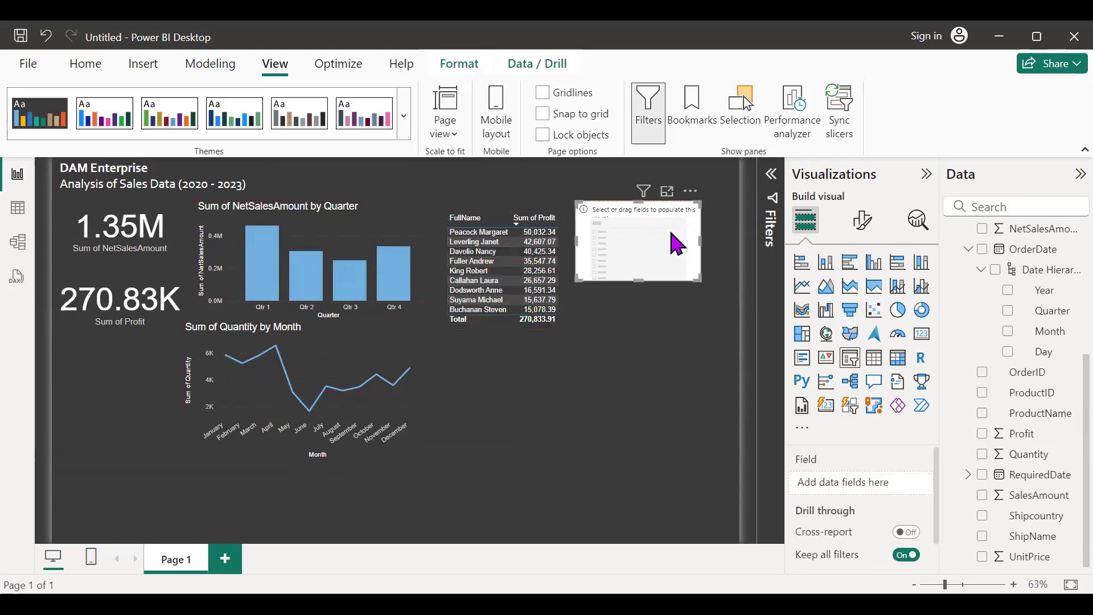
# Step: Set the slicer's field to the OrderDate Year and shorten the slicer to fit its range slider
pyautogui.scroll(1, 1017, 392)
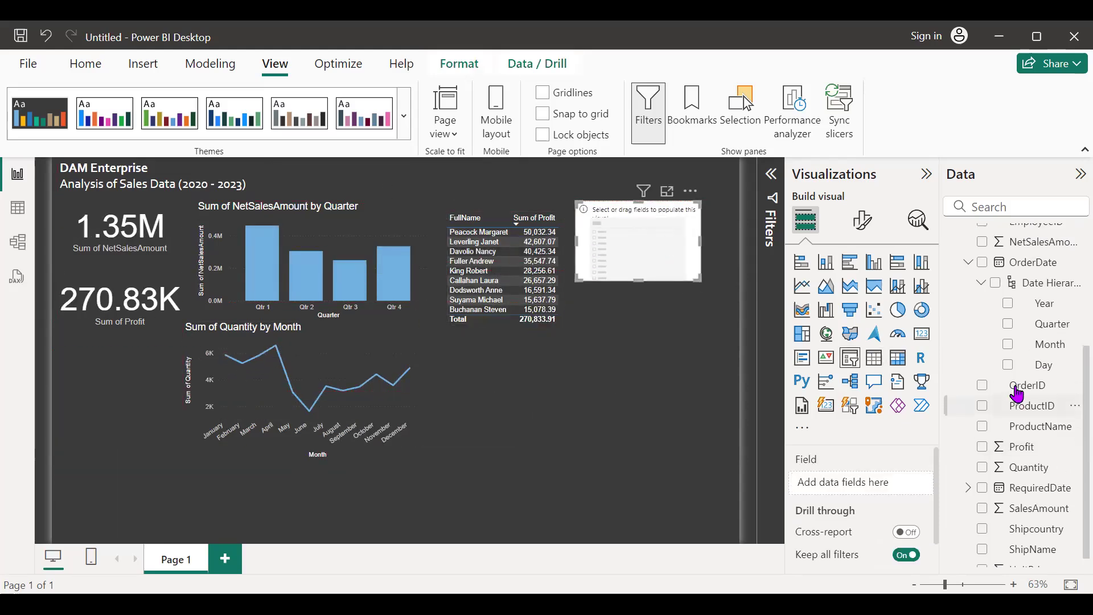
pyautogui.click(1008, 303)
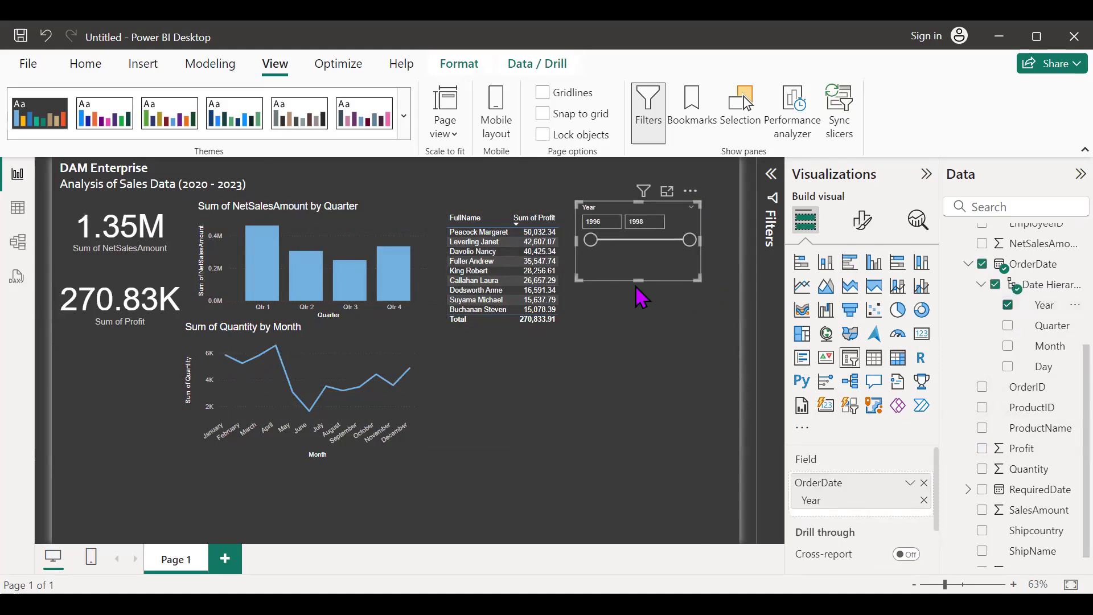
pyautogui.moveTo(638, 280); pyautogui.dragTo(638, 251)
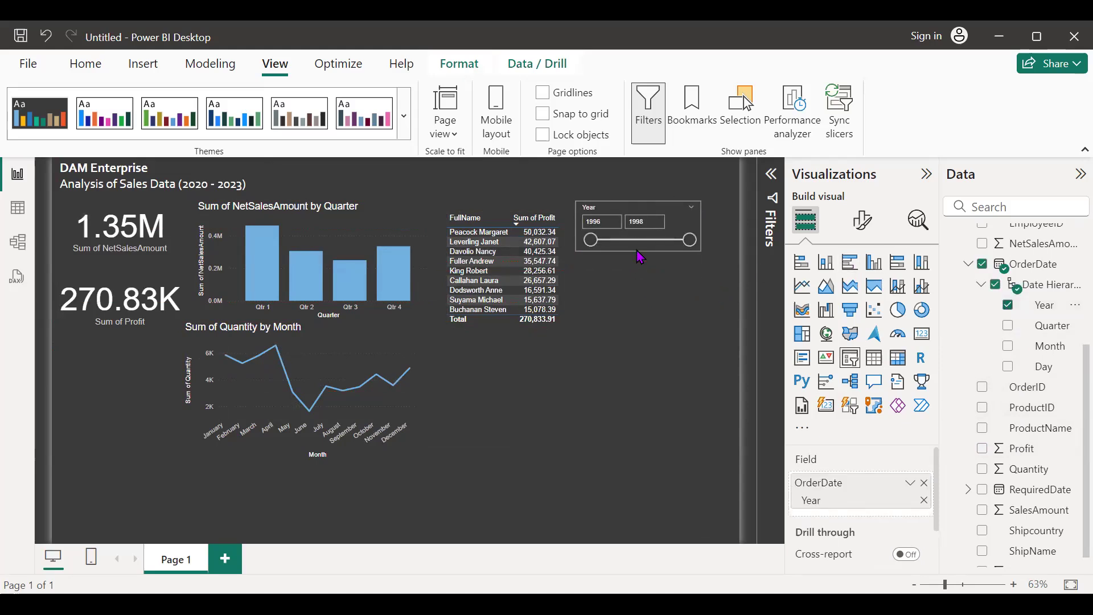
# Step: Try moving the Year slicer slightly down and to the right, undo the move and delete the slicer
pyautogui.click(385, 173)
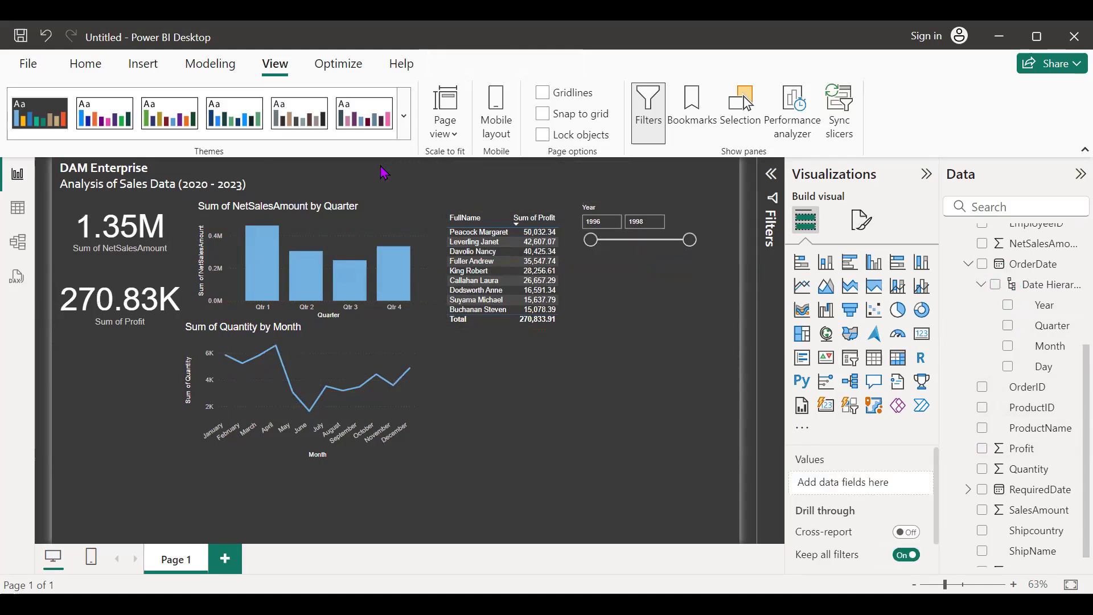
pyautogui.click(683, 225)
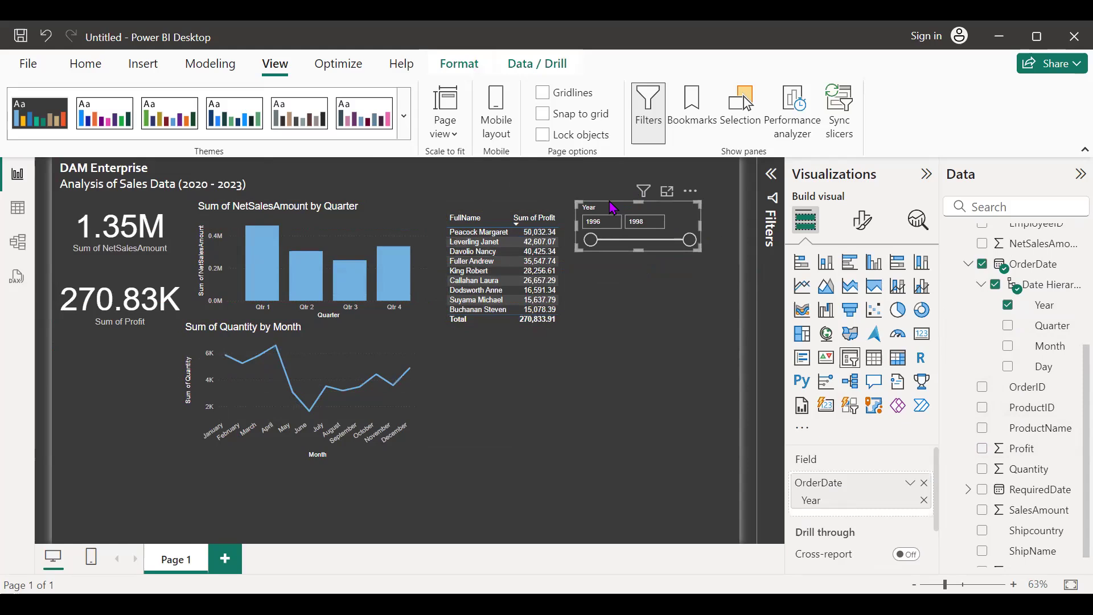
pyautogui.click(607, 192)
pyautogui.click(640, 248)
pyautogui.moveTo(625, 258); pyautogui.dragTo(647, 279)
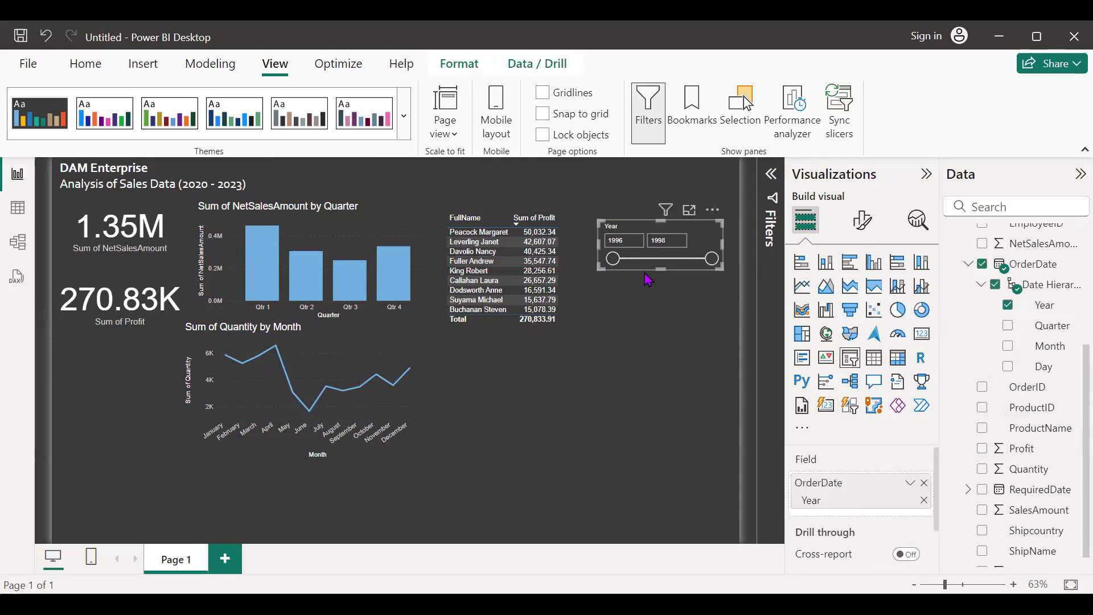
pyautogui.hotkey('ctrl', 'z')
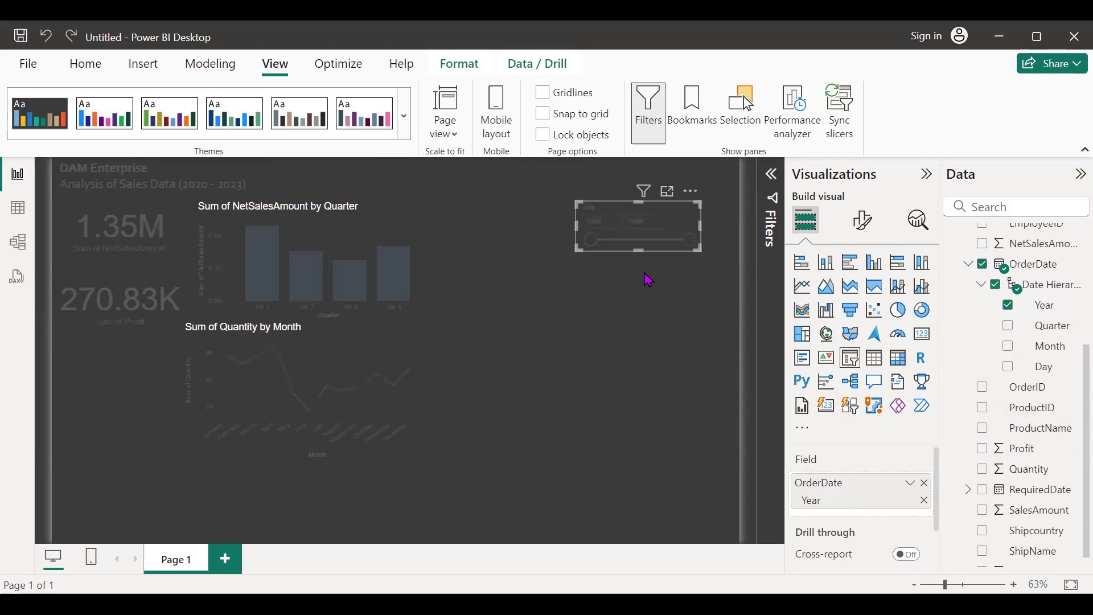
pyautogui.press('Delete')
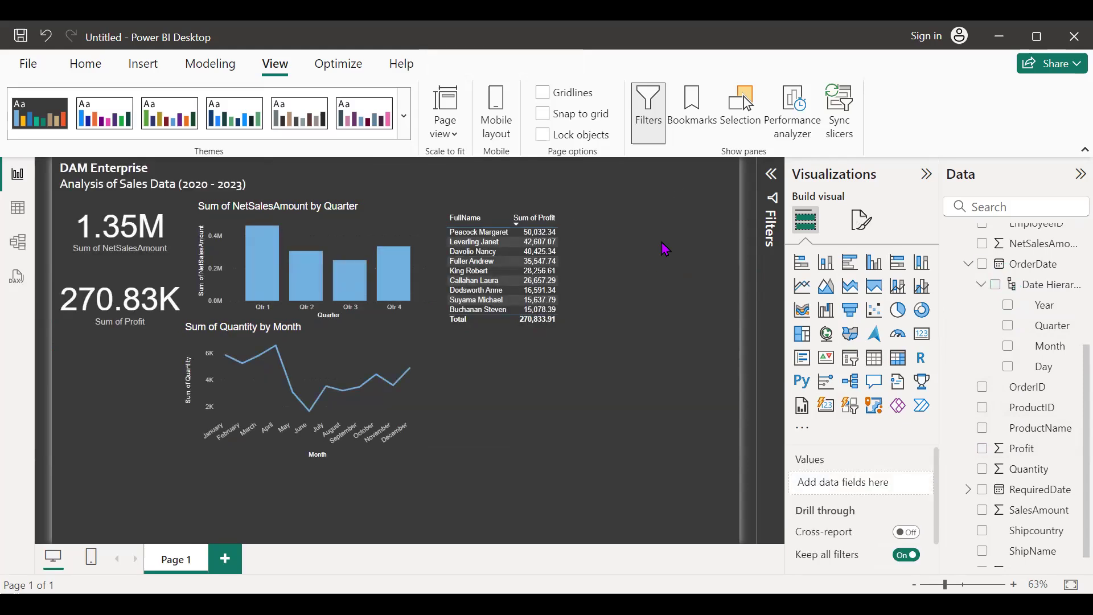
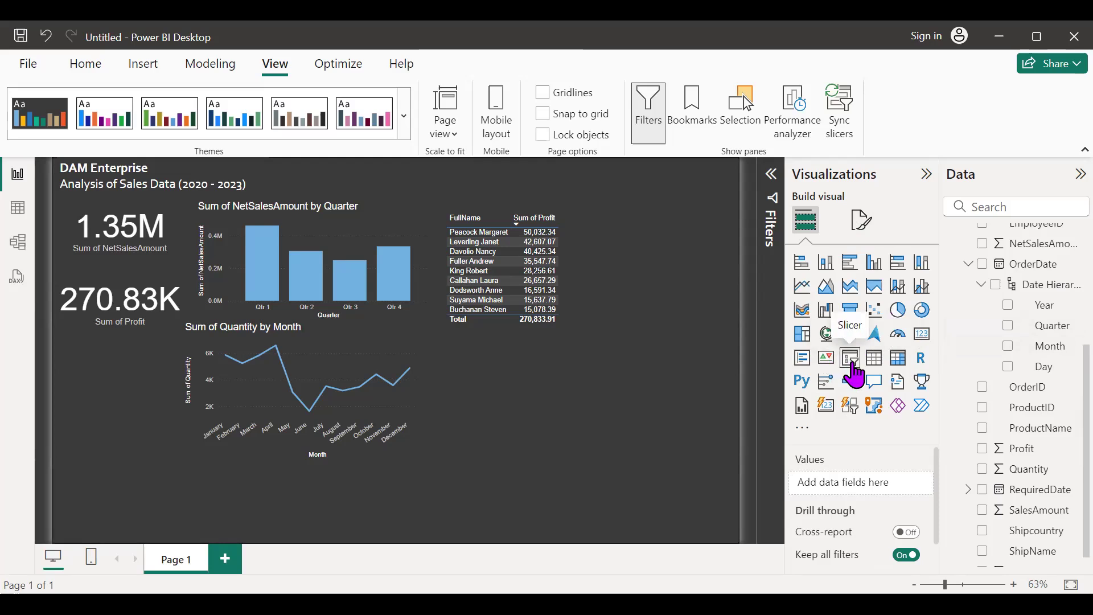
# Step: Add an empty slicer above the employee profit table, widen it toward the quarterly chart and shorten it to a thin strip
pyautogui.click(852, 359)
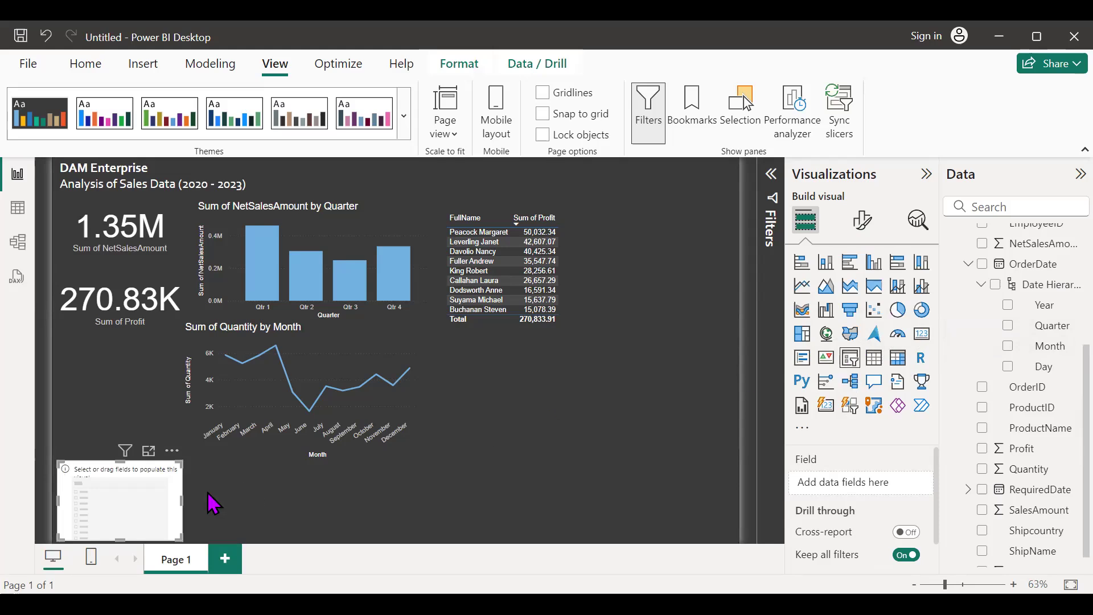
pyautogui.moveTo(154, 514); pyautogui.dragTo(659, 220)
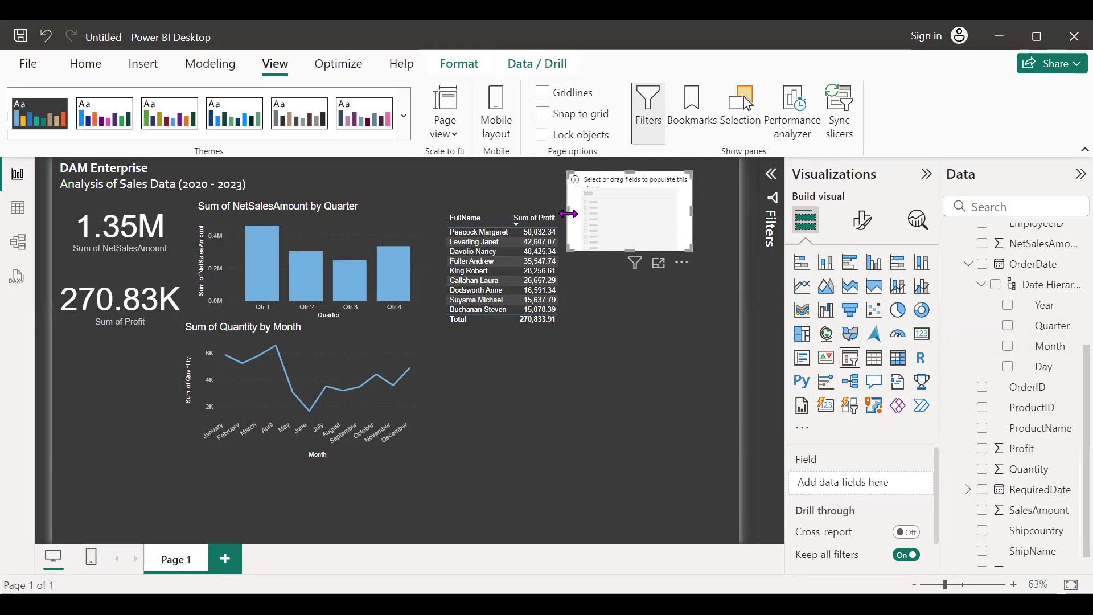
pyautogui.moveTo(568, 214); pyautogui.dragTo(383, 213)
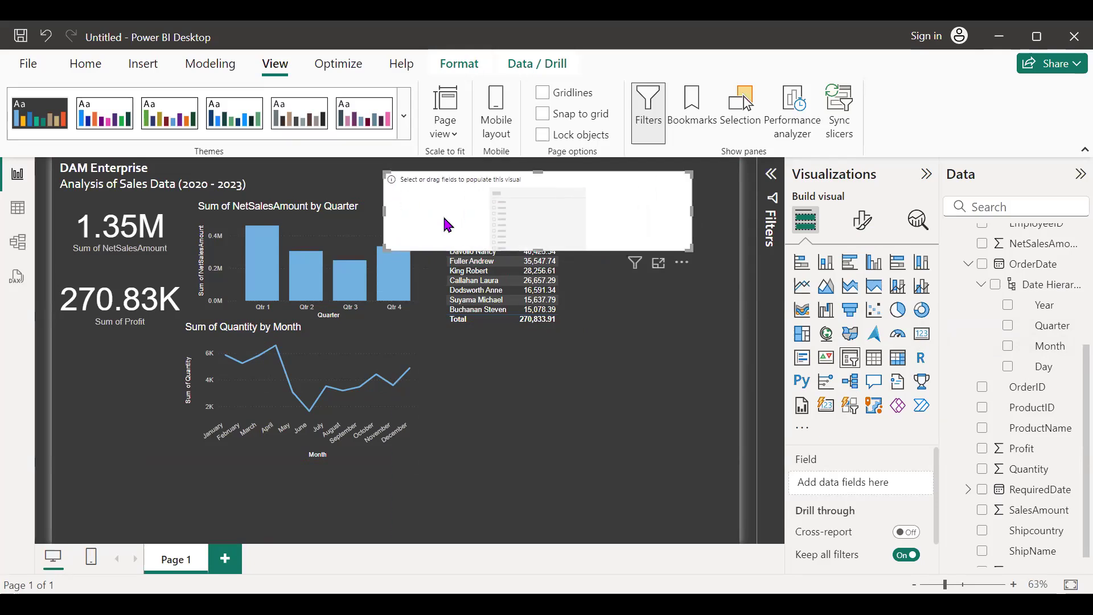
pyautogui.moveTo(540, 246); pyautogui.dragTo(538, 194)
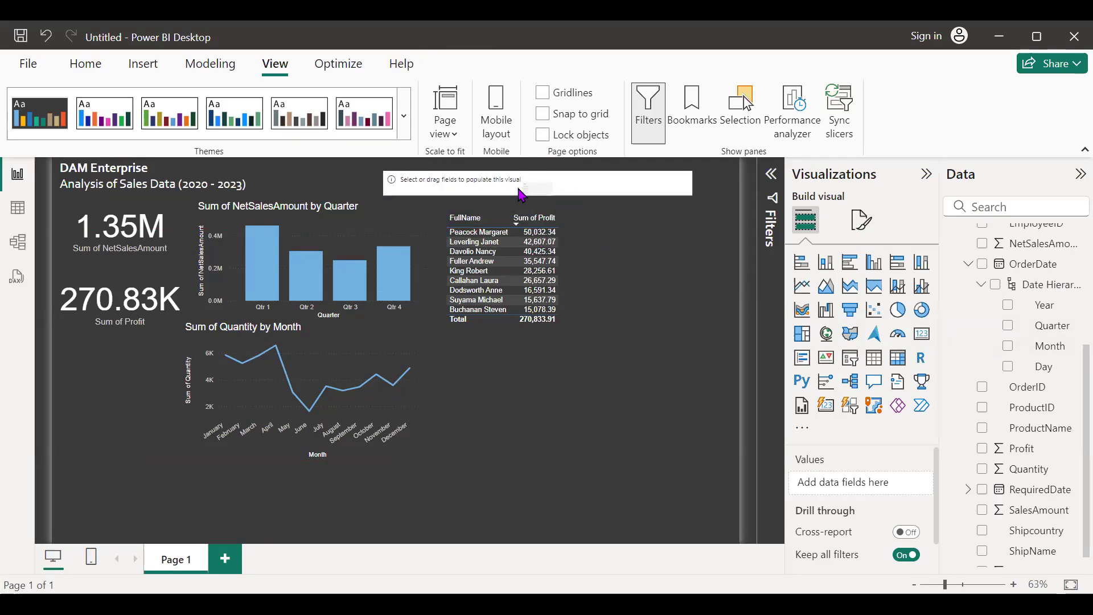
# Step: Nudge the empty slicer left and slightly up so it sits just beside the report title
pyautogui.press('Left')
pyautogui.press('Left')
pyautogui.press('Left')
pyautogui.press('Left')
pyautogui.press('Left')
pyautogui.press('Left')
pyautogui.press('Left')
pyautogui.press('Left')
pyautogui.press('Left')
pyautogui.press('Left')
pyautogui.press('Left')
pyautogui.press('Left')
pyautogui.press('Left')
pyautogui.press('Left')
pyautogui.press('Left')
pyautogui.press('Left')
pyautogui.press('Left')
pyautogui.press('Left')
pyautogui.press('Left')
pyautogui.press('Left')
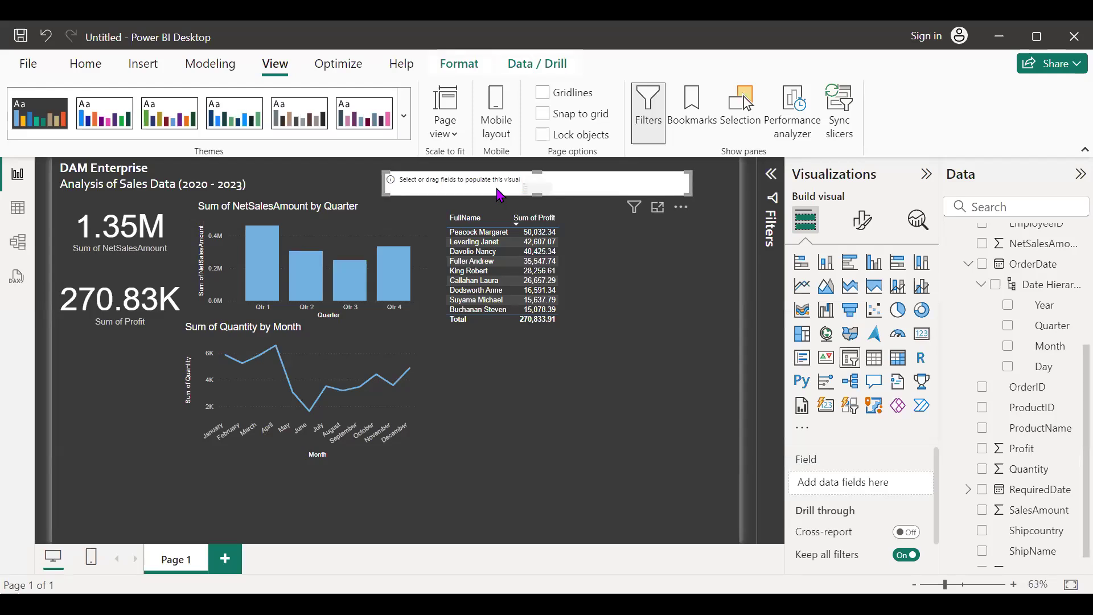
pyautogui.press('Left')
pyautogui.press('Left')
pyautogui.press('Left')
pyautogui.press('Left')
pyautogui.press('Left')
pyautogui.press('Left')
pyautogui.press('Left')
pyautogui.press('Left')
pyautogui.press('Left')
pyautogui.press('Left')
pyautogui.press('Left')
pyautogui.press('Left')
pyautogui.press('Left')
pyautogui.press('Left')
pyautogui.press('Left')
pyautogui.press('Left')
pyautogui.press('Left')
pyautogui.press('Left')
pyautogui.press('Left')
pyautogui.press('Left')
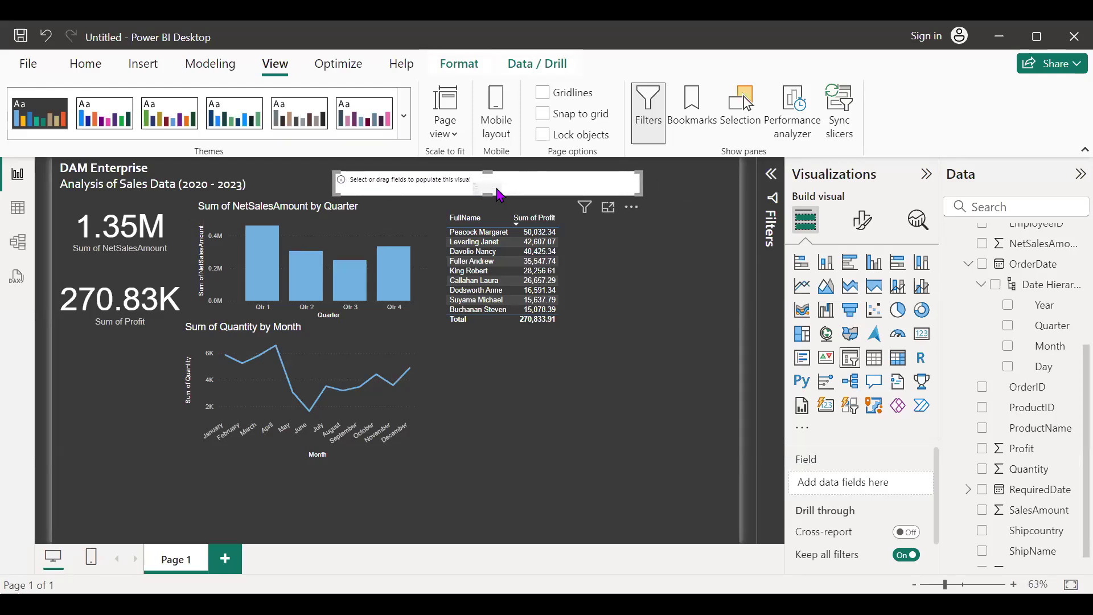
pyautogui.press('Left')
pyautogui.press('Left')
pyautogui.press('Left')
pyautogui.press('Up')
pyautogui.press('Up')
pyautogui.press('Left')
pyautogui.press('Left')
pyautogui.press('Left')
pyautogui.press('Left')
pyautogui.press('Left')
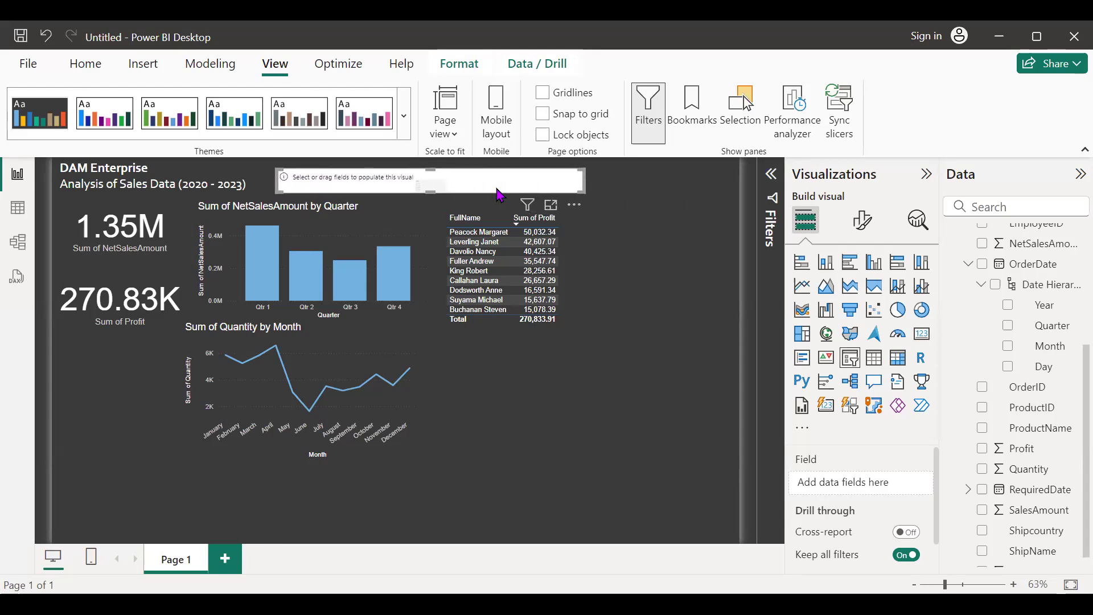
# Step: Set the slicer's field to the OrderDate Year and make the slicer slightly taller
pyautogui.scroll(3, 1001, 286)
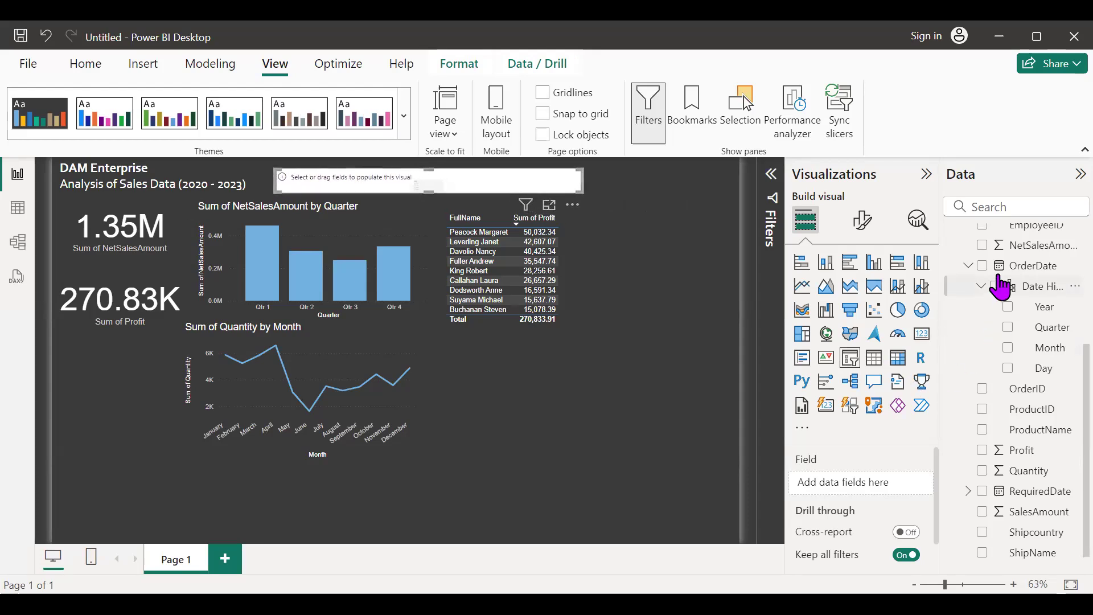
pyautogui.scroll(-2, 993, 484)
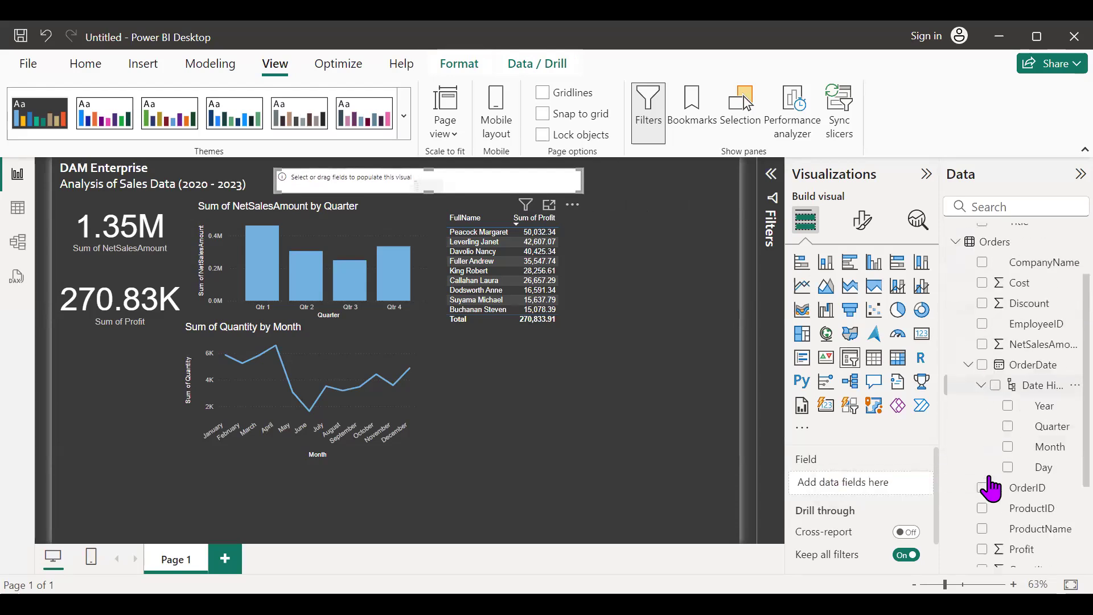
pyautogui.click(1007, 377)
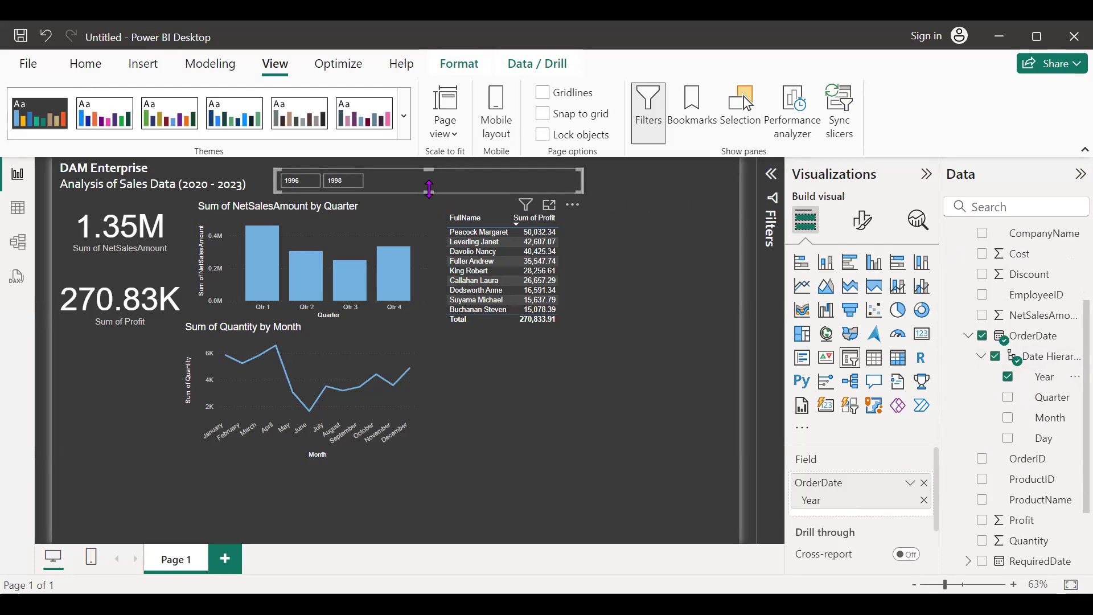
pyautogui.moveTo(429, 189); pyautogui.dragTo(429, 200)
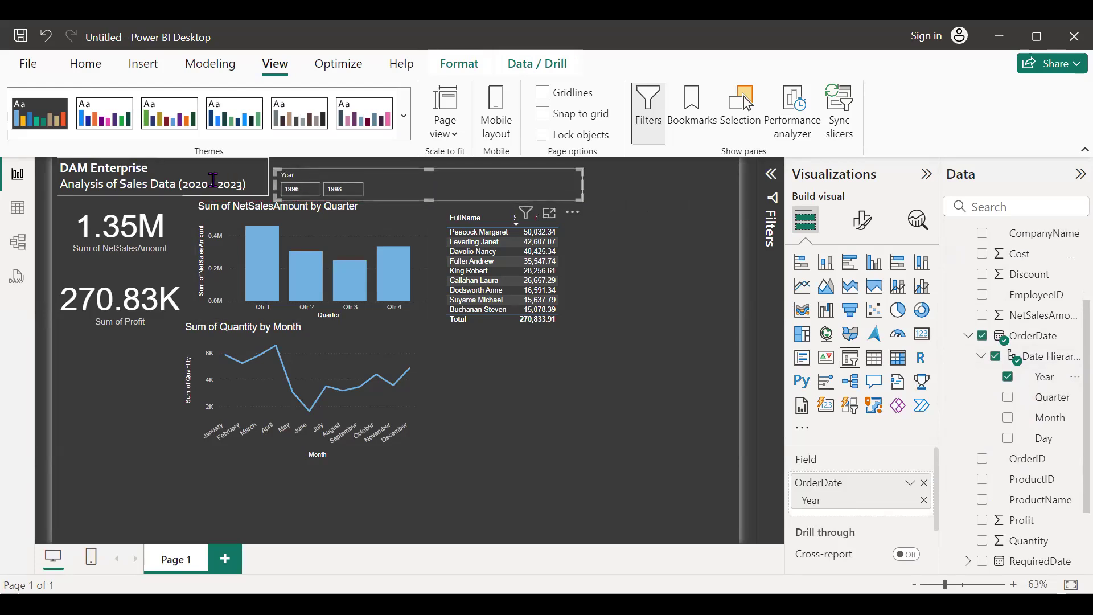
# Step: Change the years in the report title's second line to 1996 - 1998
pyautogui.click(213, 179)
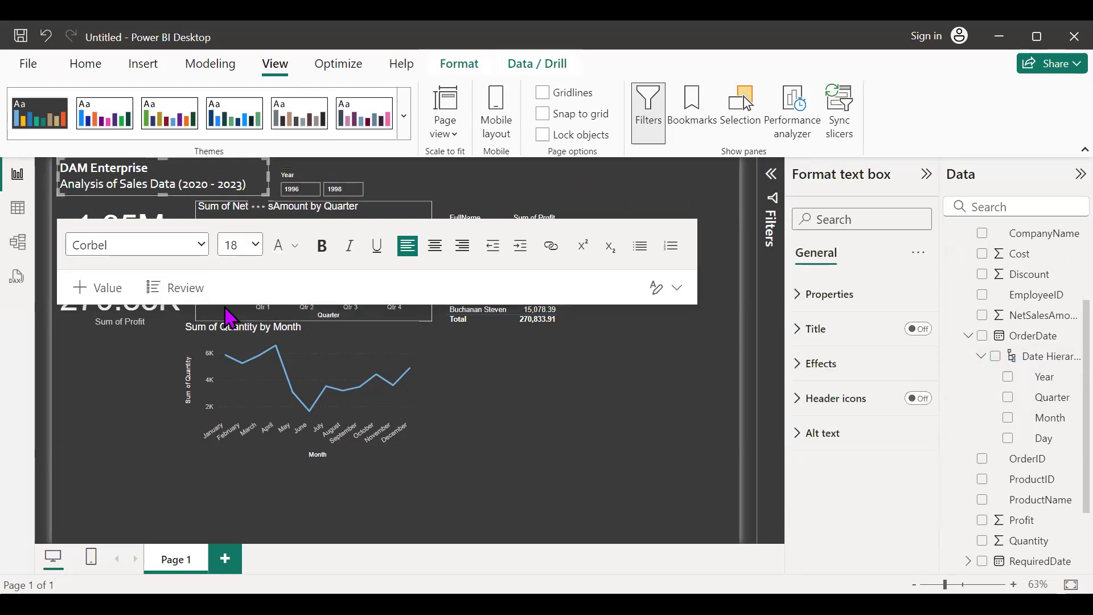
pyautogui.press('BackSpace')
pyautogui.press('BackSpace')
pyautogui.press('BackSpace')
pyautogui.press('BackSpace')
pyautogui.write('1996')
# Step: Move the Year slicer up to the page's upper edge and increase its height to fit the range slider
pyautogui.rightClick(473, 174)
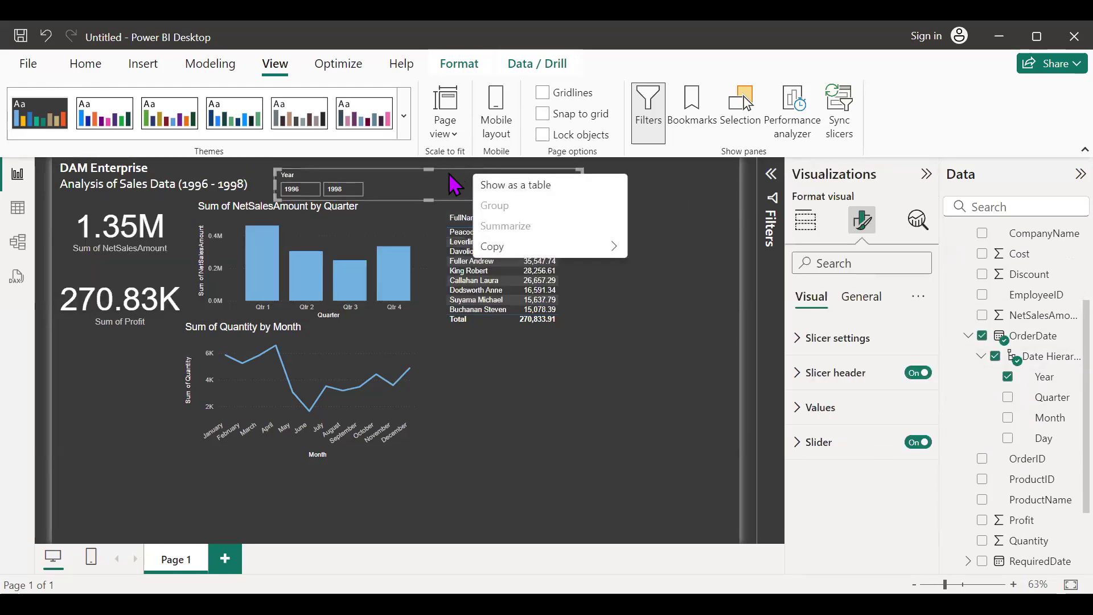
pyautogui.click(448, 172)
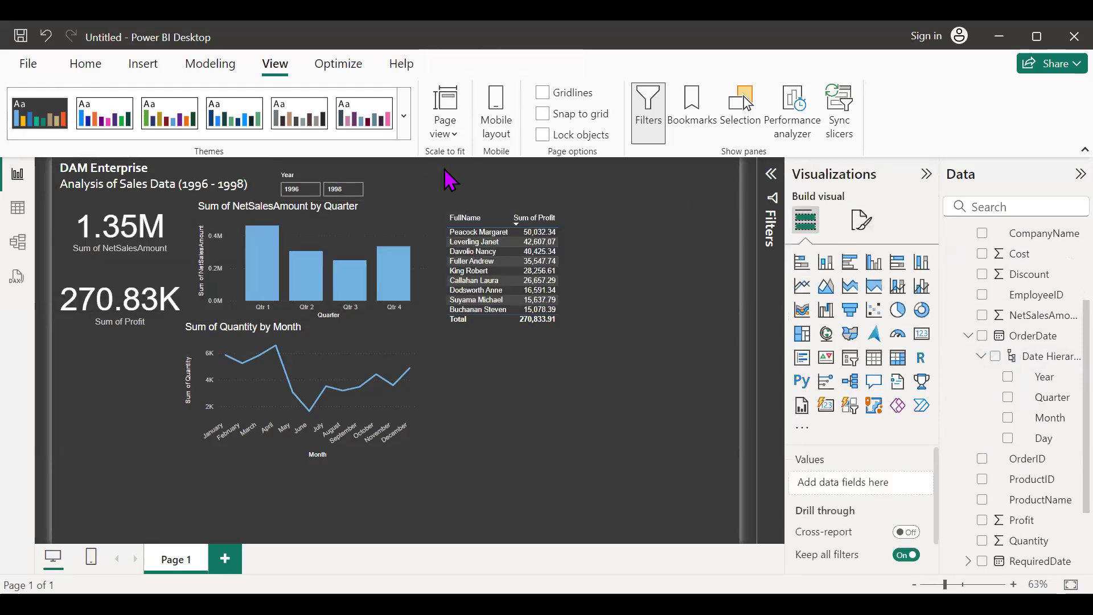
pyautogui.press('Up')
pyautogui.press('Up')
pyautogui.press('Up')
pyautogui.press('Up')
pyautogui.press('Up')
pyautogui.press('Up')
pyautogui.press('Up')
pyautogui.press('Up')
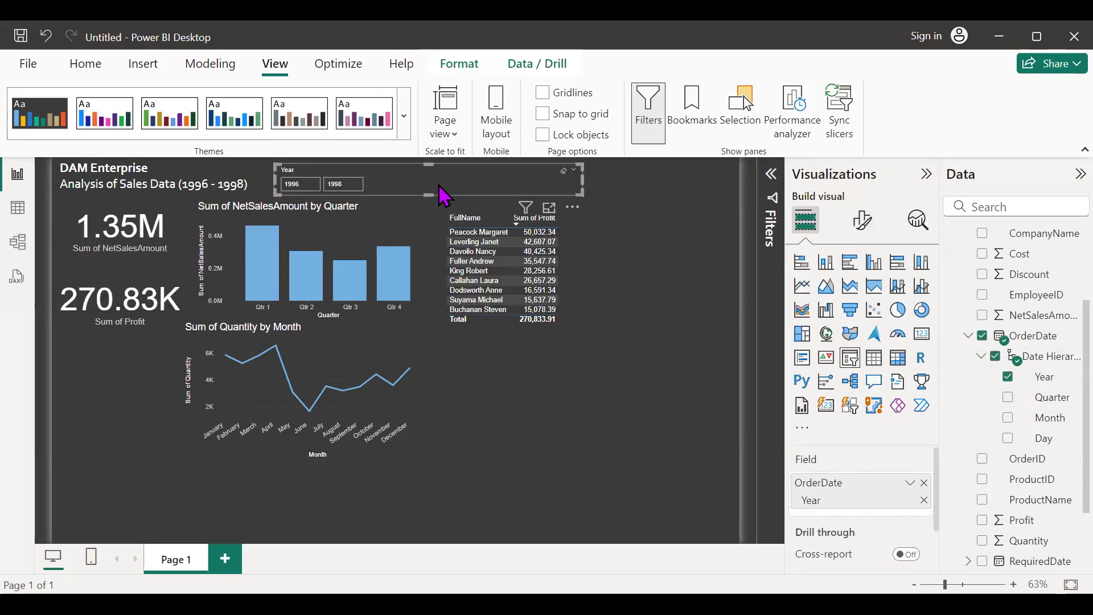
pyautogui.press('Up')
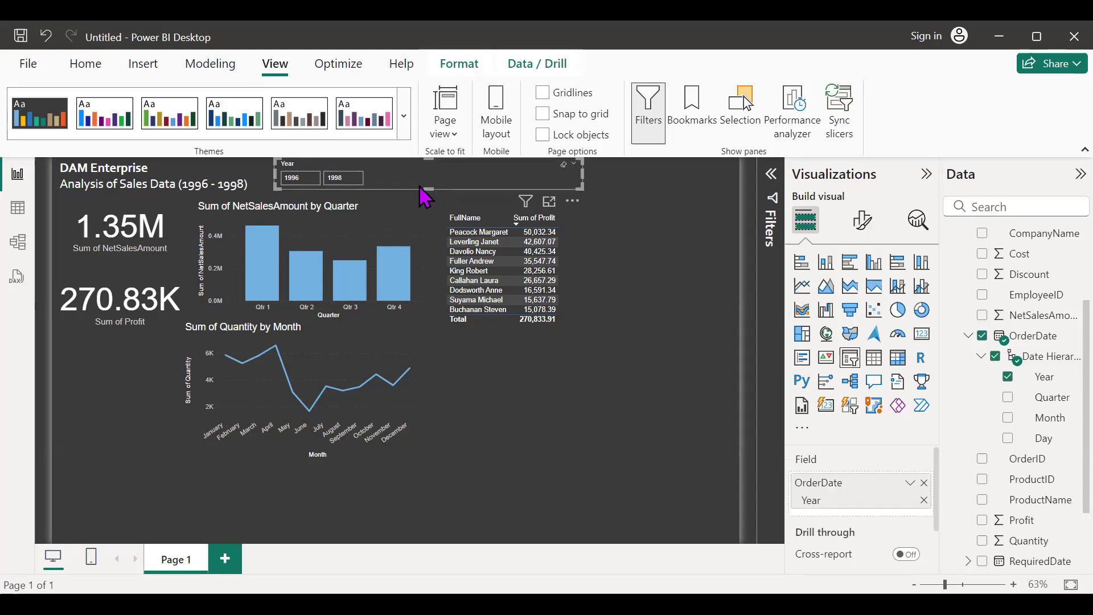
pyautogui.moveTo(428, 188); pyautogui.dragTo(430, 200)
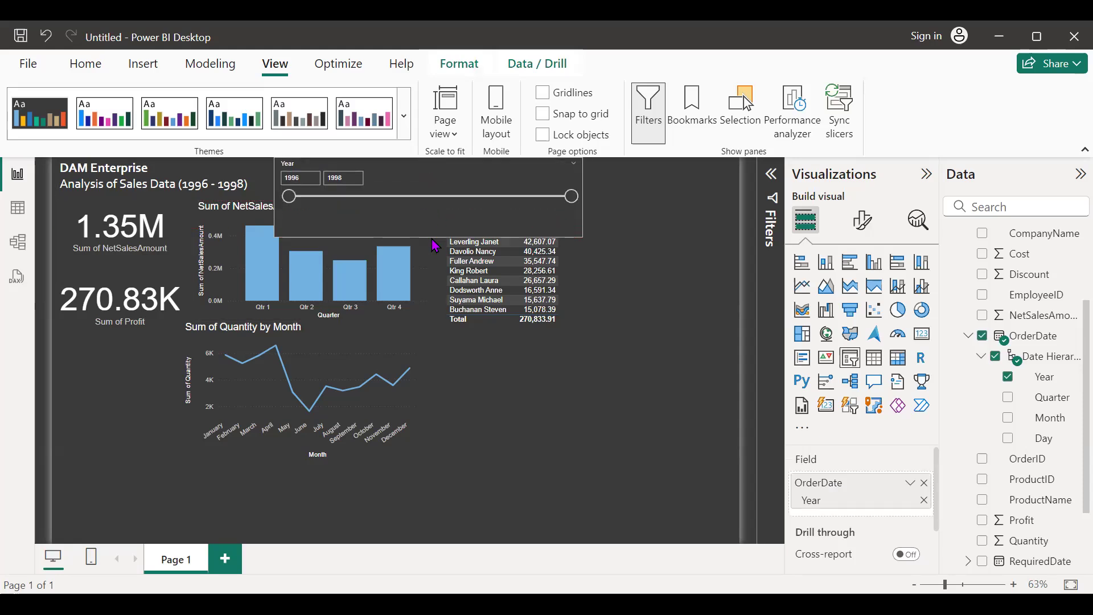
pyautogui.click(615, 237)
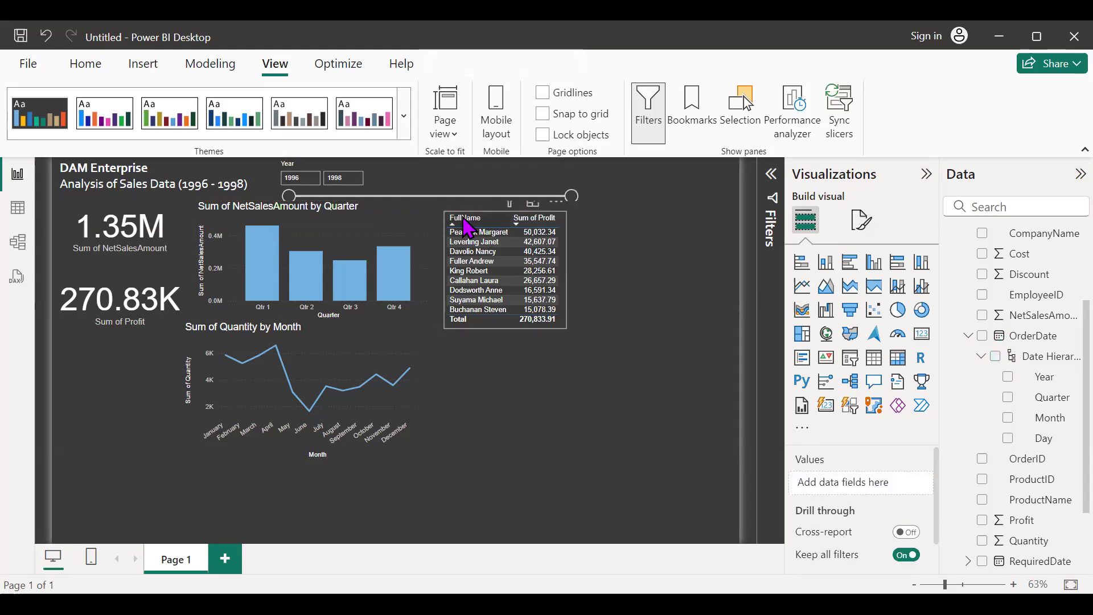
# Step: Test the Year slicer by setting its end year to 1996, 1997 and back to 1998
pyautogui.click(434, 183)
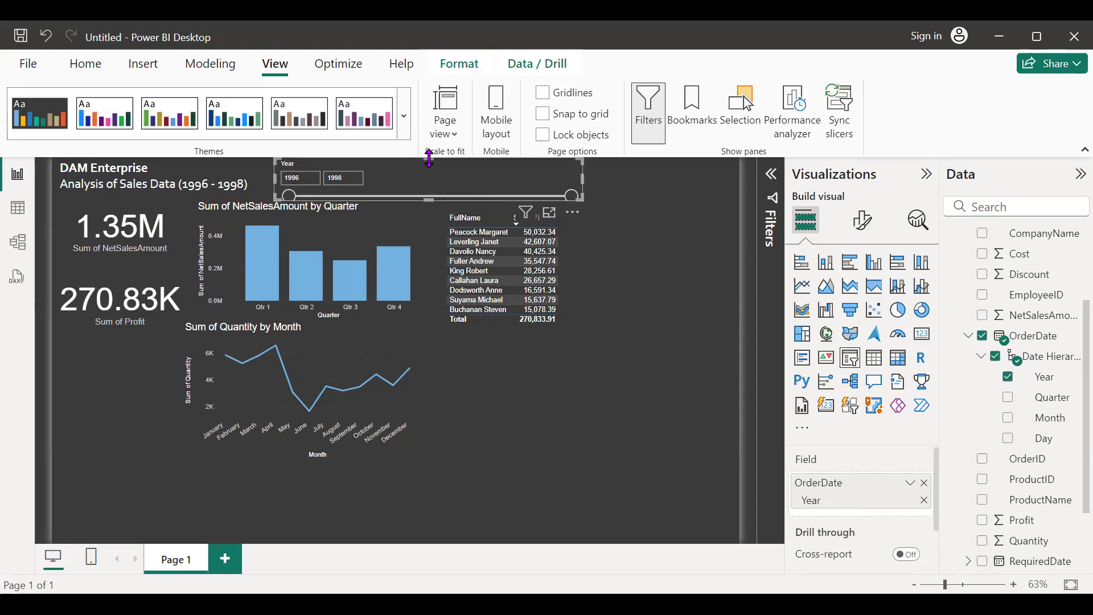
pyautogui.click(598, 248)
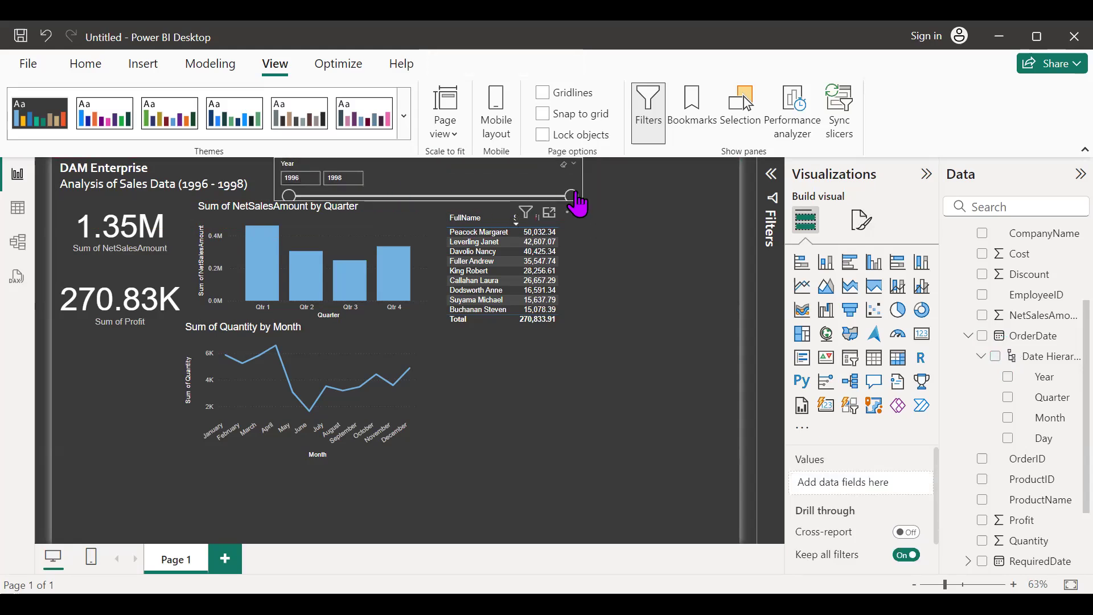
pyautogui.moveTo(575, 194); pyautogui.dragTo(341, 207)
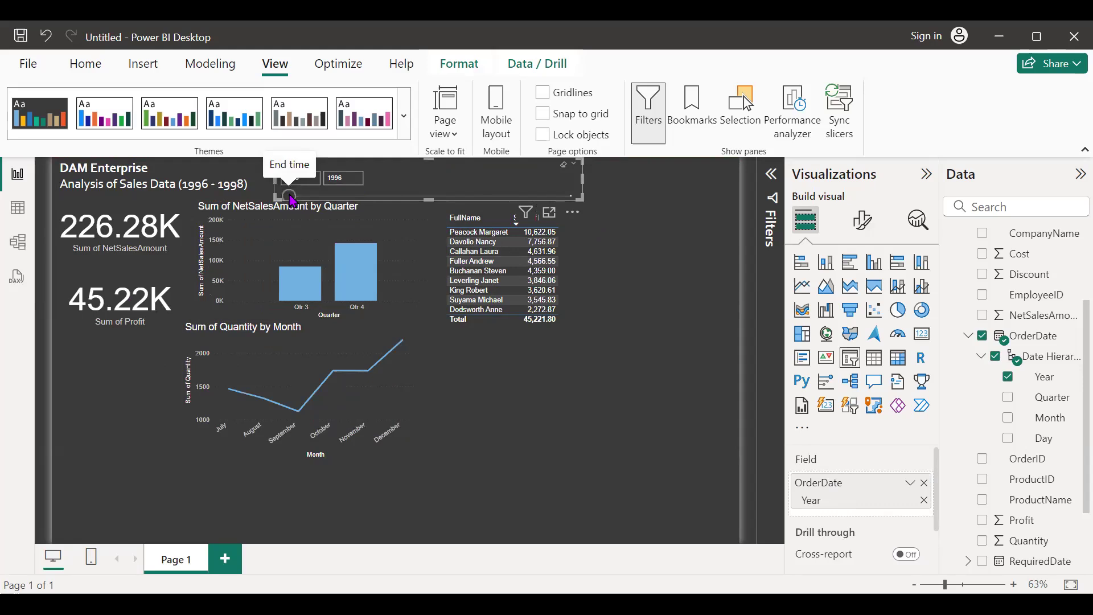
pyautogui.moveTo(290, 198); pyautogui.dragTo(384, 201)
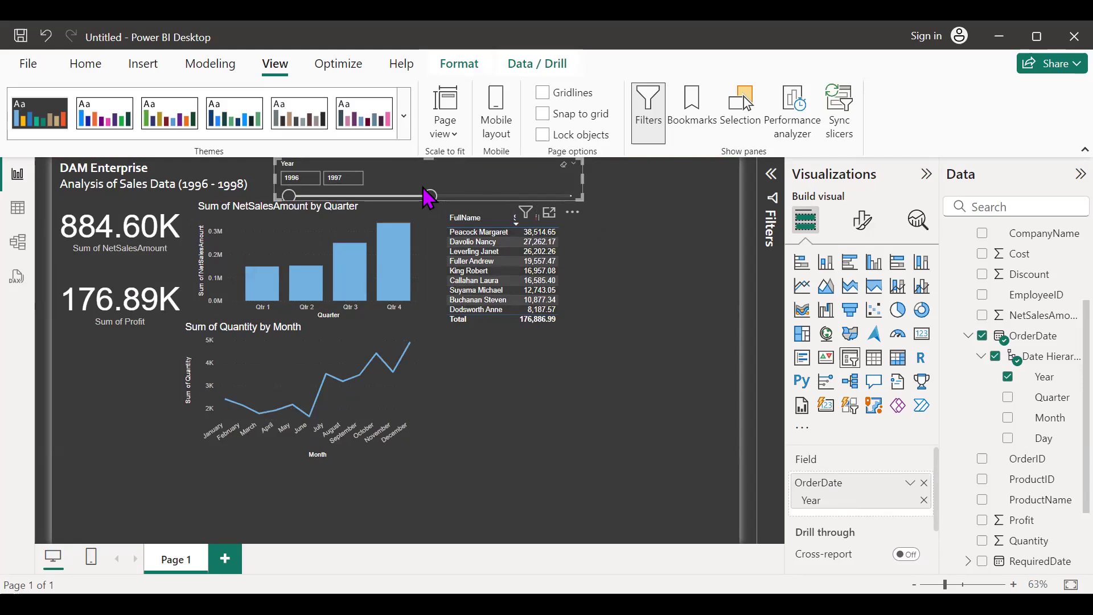
pyautogui.moveTo(512, 199); pyautogui.dragTo(573, 196)
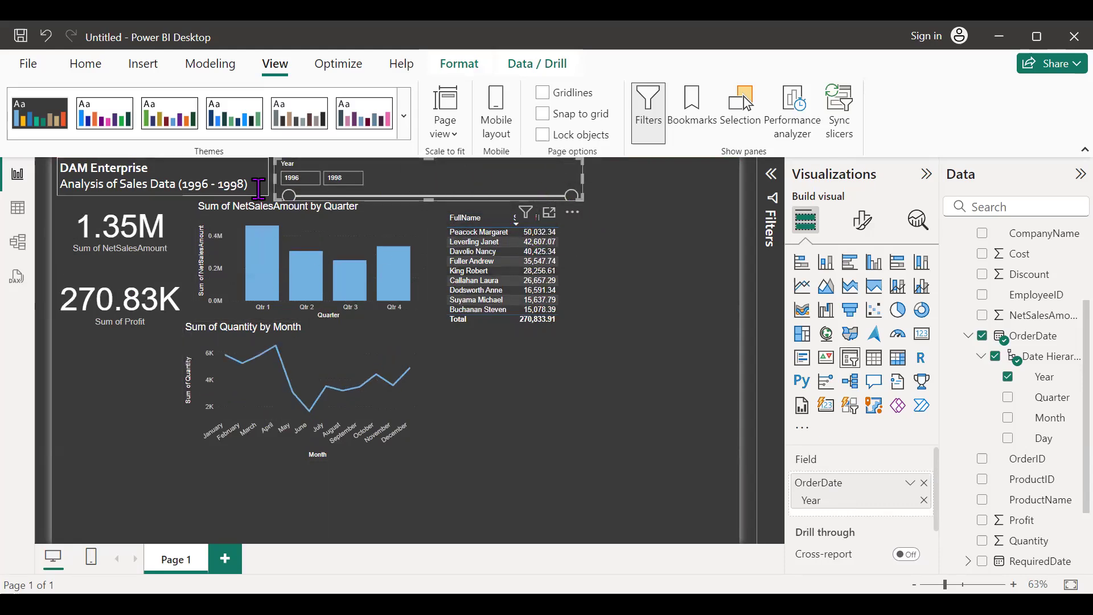
# Step: Narrow the Year slicer, move it to the page's upper-right corner and increase its height slightly
pyautogui.moveTo(273, 180); pyautogui.dragTo(414, 179)
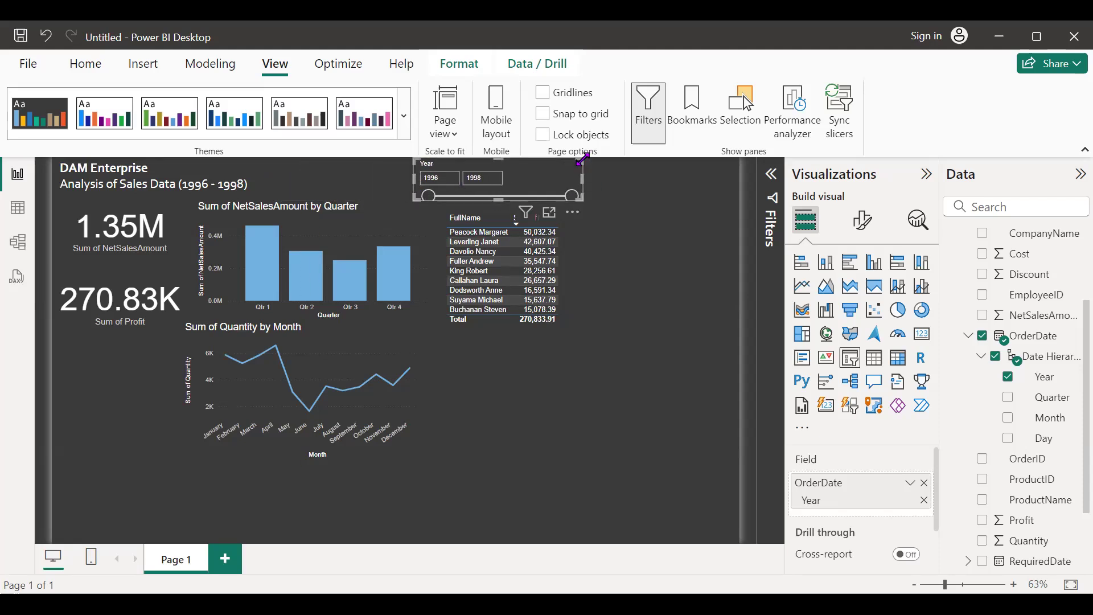
pyautogui.moveTo(583, 179); pyautogui.dragTo(729, 181)
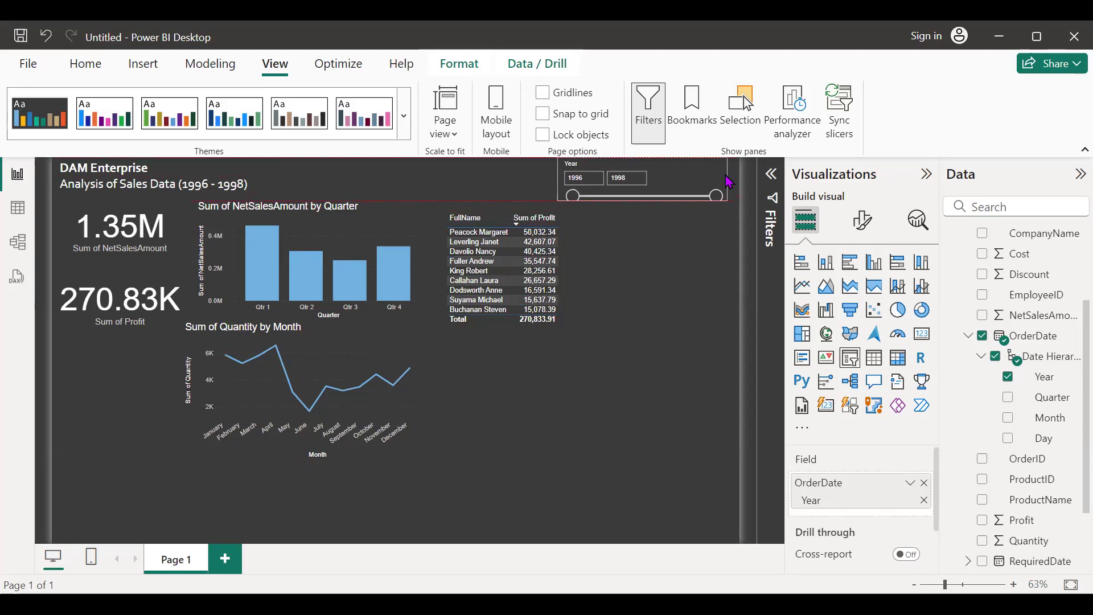
pyautogui.click(691, 237)
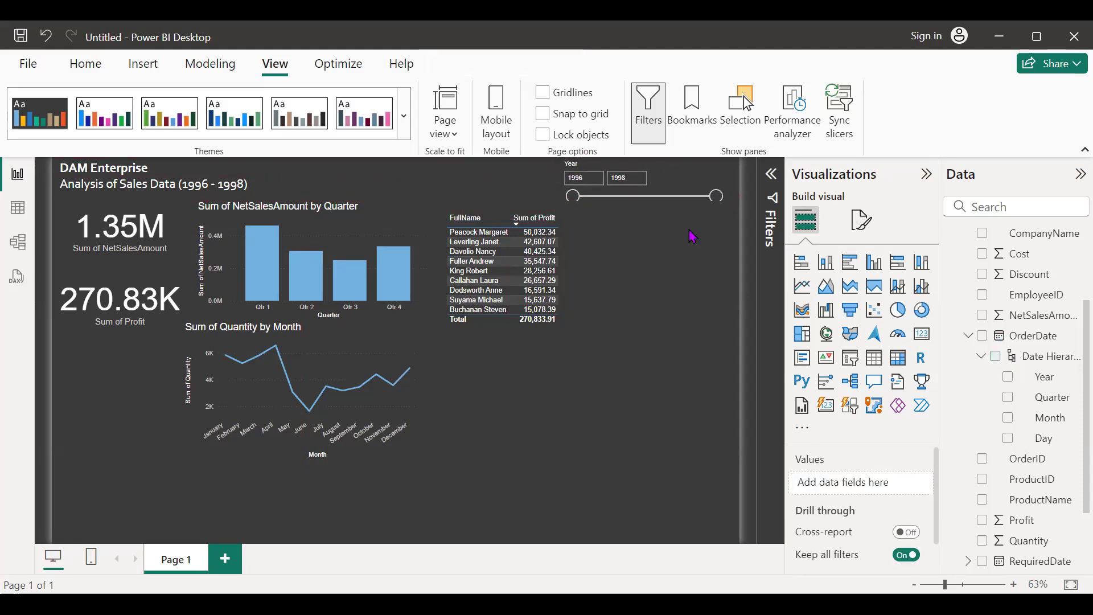
pyautogui.click(643, 199)
pyautogui.moveTo(643, 201); pyautogui.dragTo(647, 214)
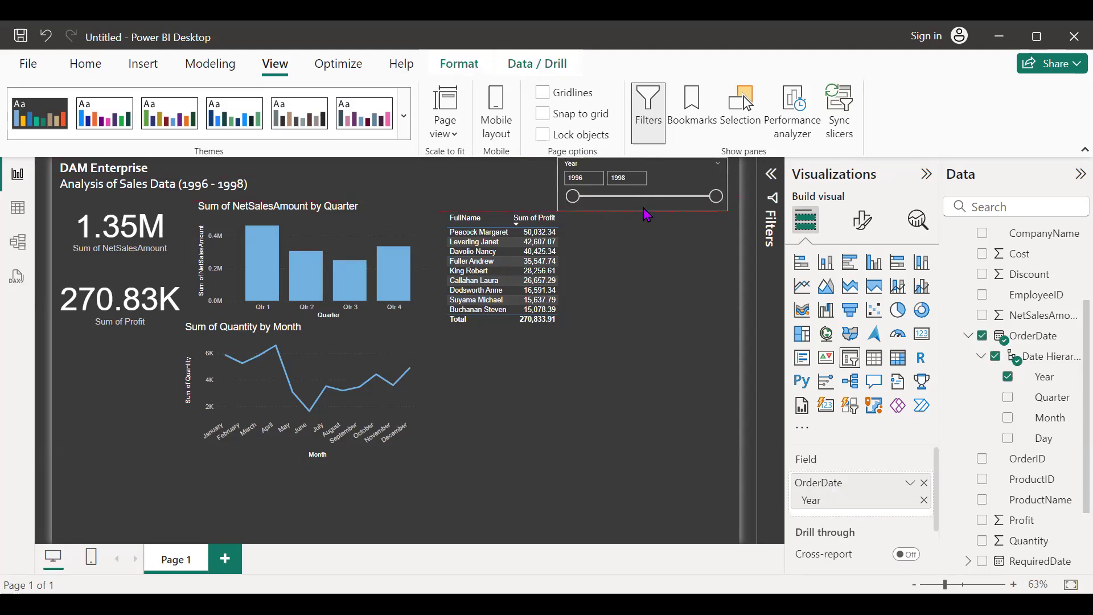
pyautogui.click(663, 297)
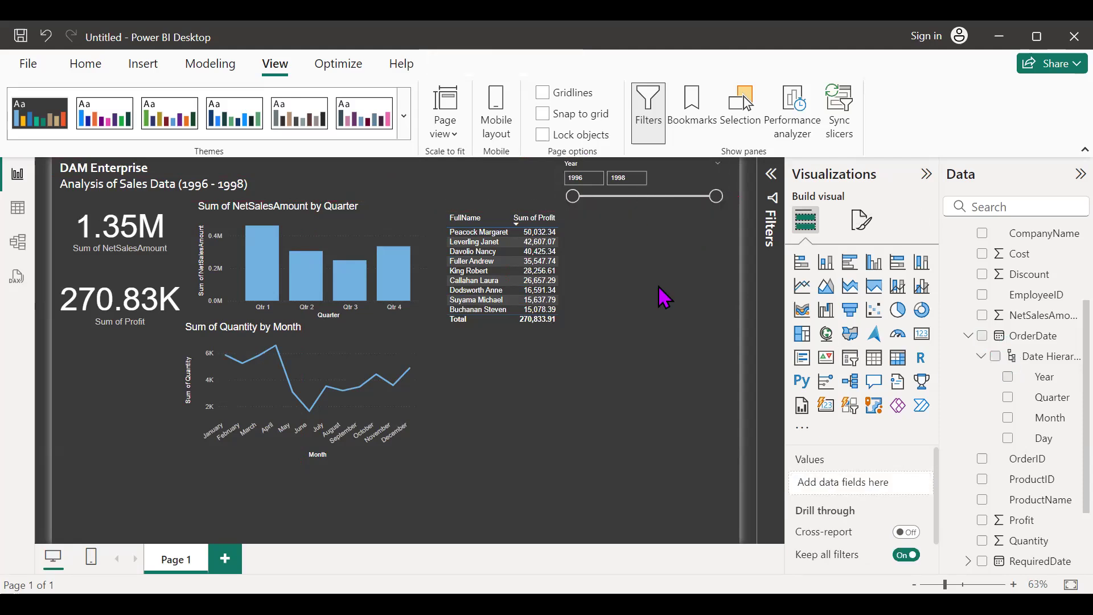
# Step: Make the employee profit table slightly taller and fit its width closely around the Sum of Profit column
pyautogui.click(518, 263)
pyautogui.moveTo(569, 332); pyautogui.dragTo(581, 329)
pyautogui.click(525, 264)
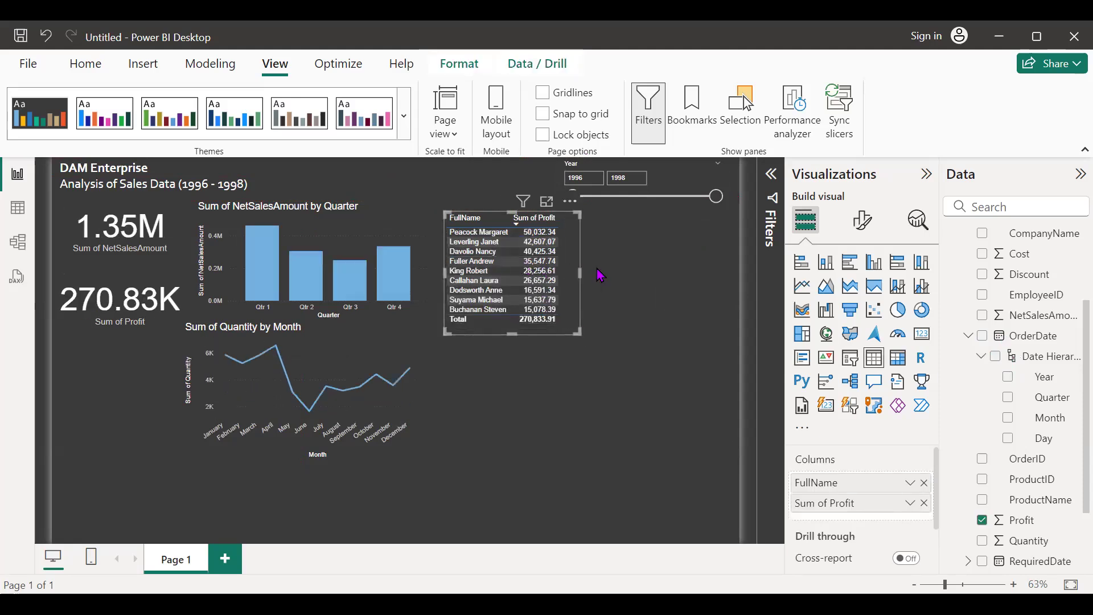
pyautogui.moveTo(579, 272); pyautogui.dragTo(570, 274)
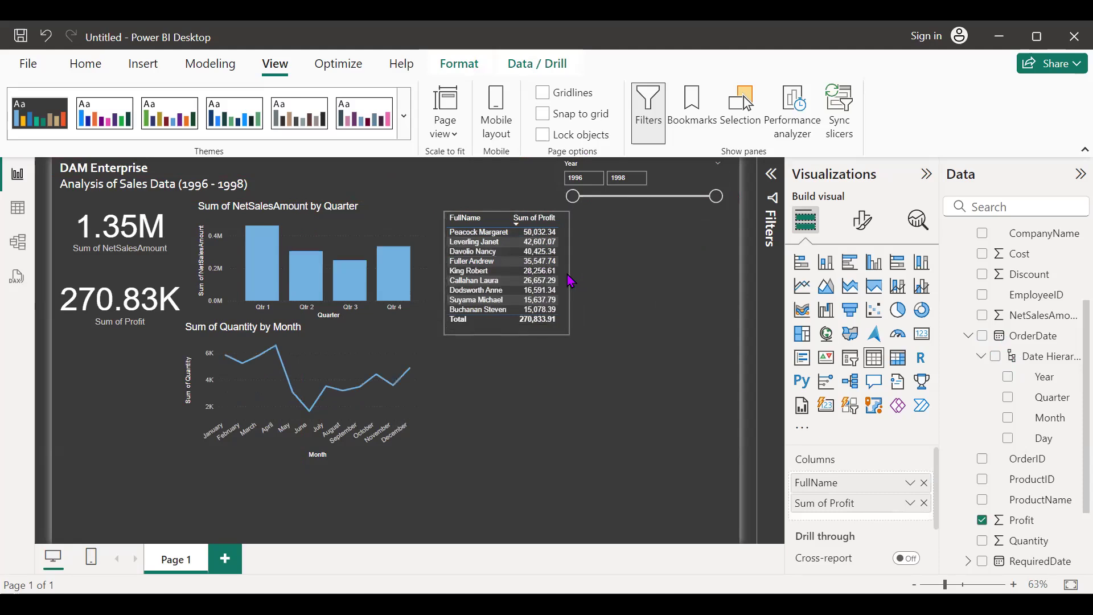
# Step: Delete the Year slicer from the report page
pyautogui.click(629, 377)
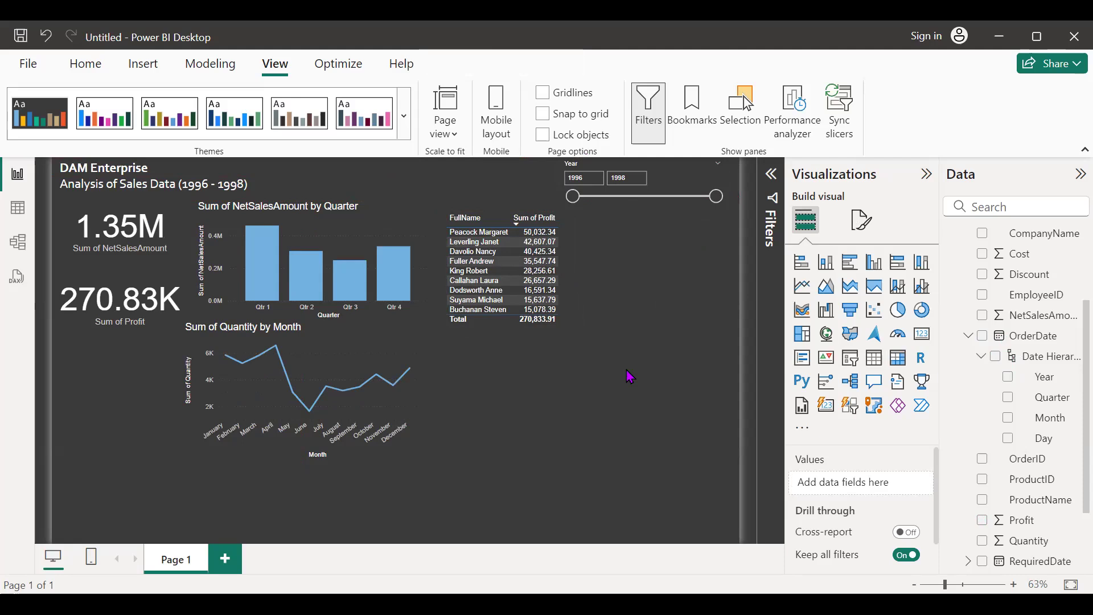
pyautogui.click(674, 213)
pyautogui.press('Delete')
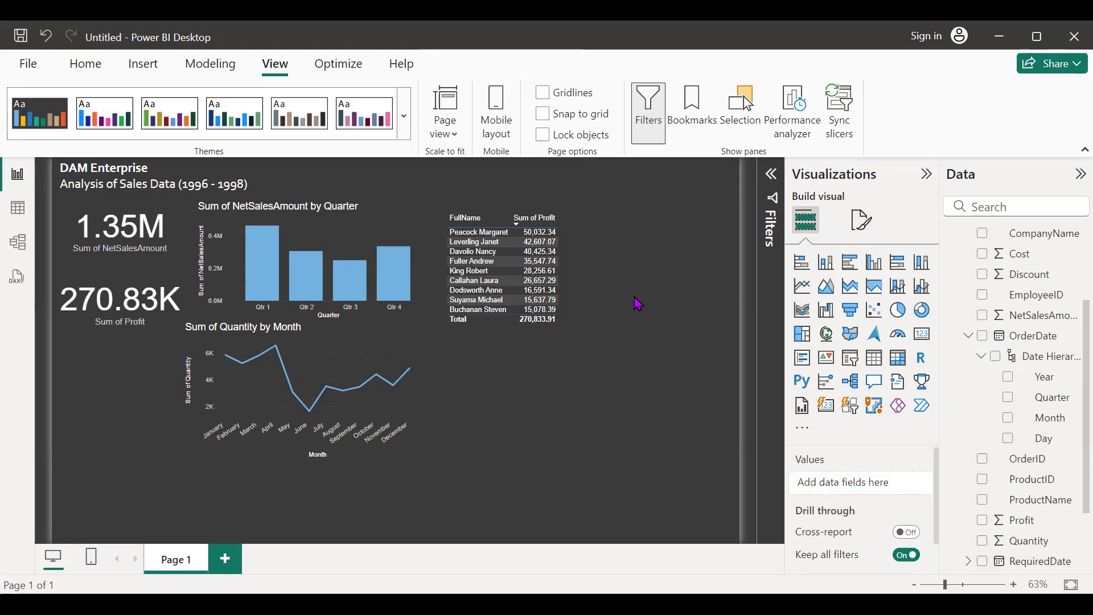
# Step: Cross-filter the report by the Qtr 4 column of the net sales chart and clear that selection
pyautogui.click(517, 281)
pyautogui.click(405, 281)
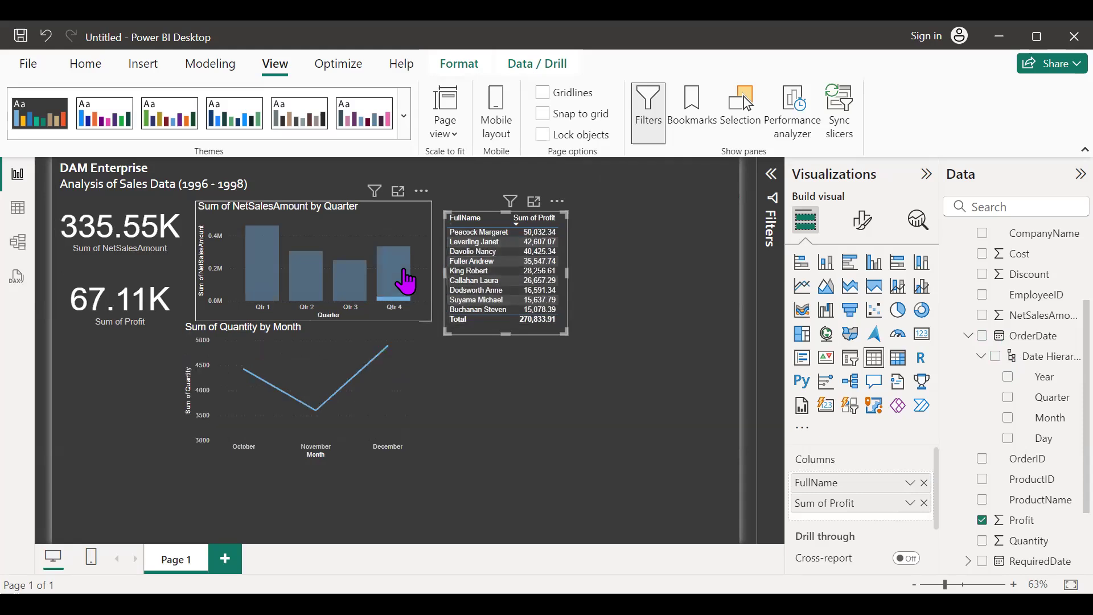
pyautogui.click(391, 287)
pyautogui.click(684, 390)
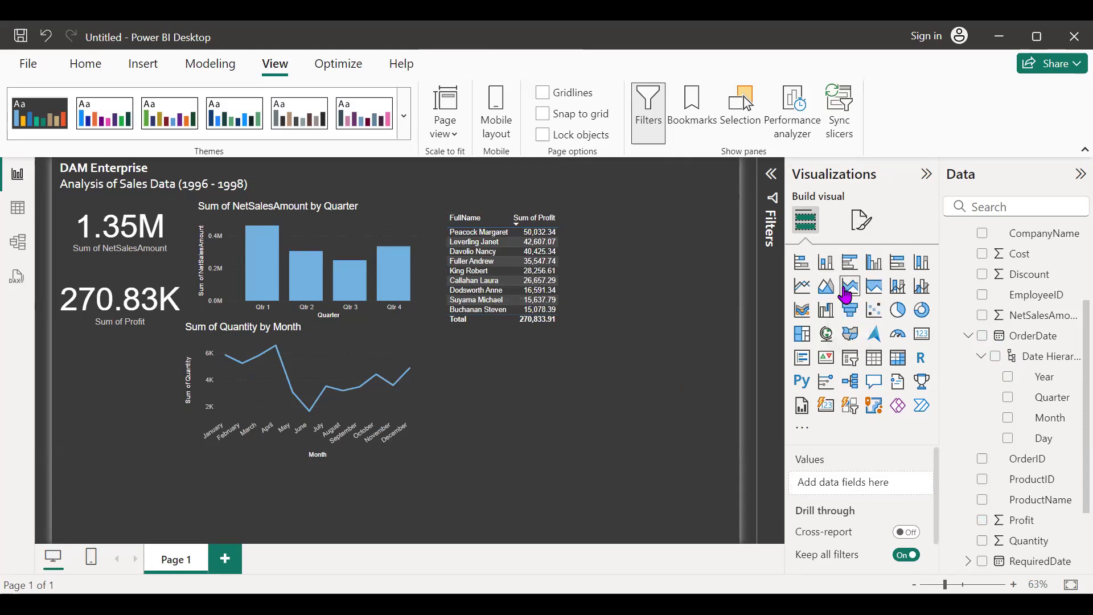
# Step: Add a slicer to the right of the employee profit table and assign it the Year level of OrderDate
pyautogui.click(850, 367)
pyautogui.moveTo(151, 483); pyautogui.dragTo(685, 210)
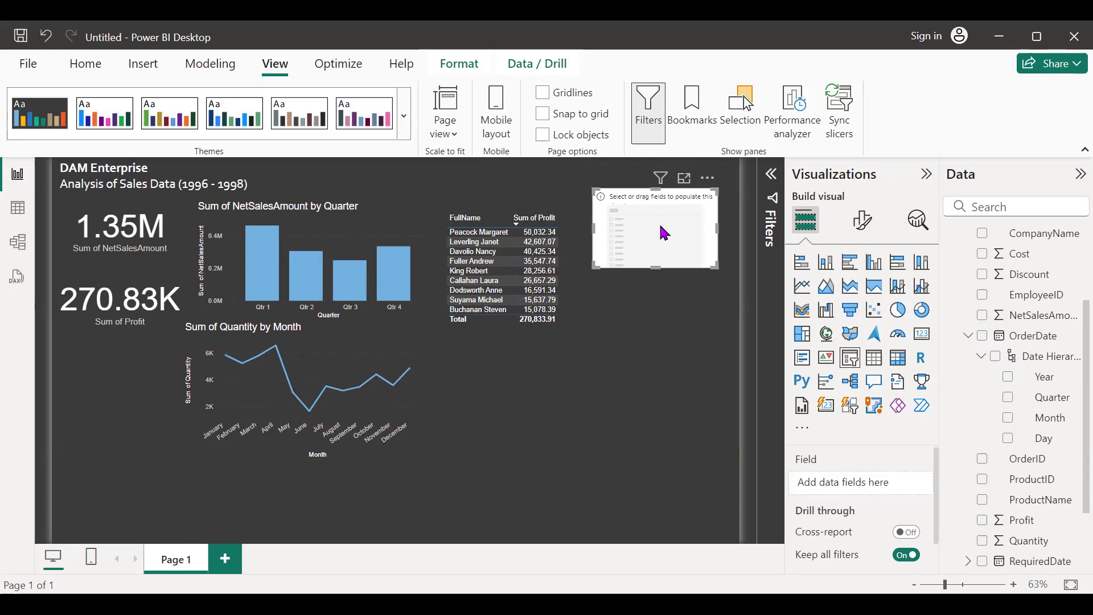
pyautogui.scroll(3, 1015, 334)
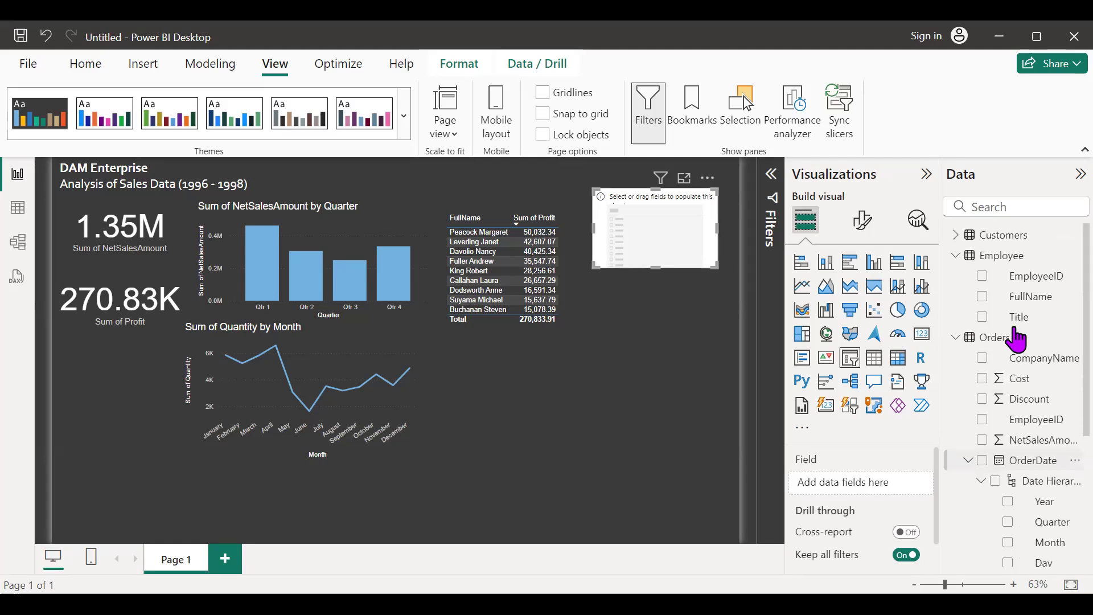
pyautogui.scroll(-3, 1002, 350)
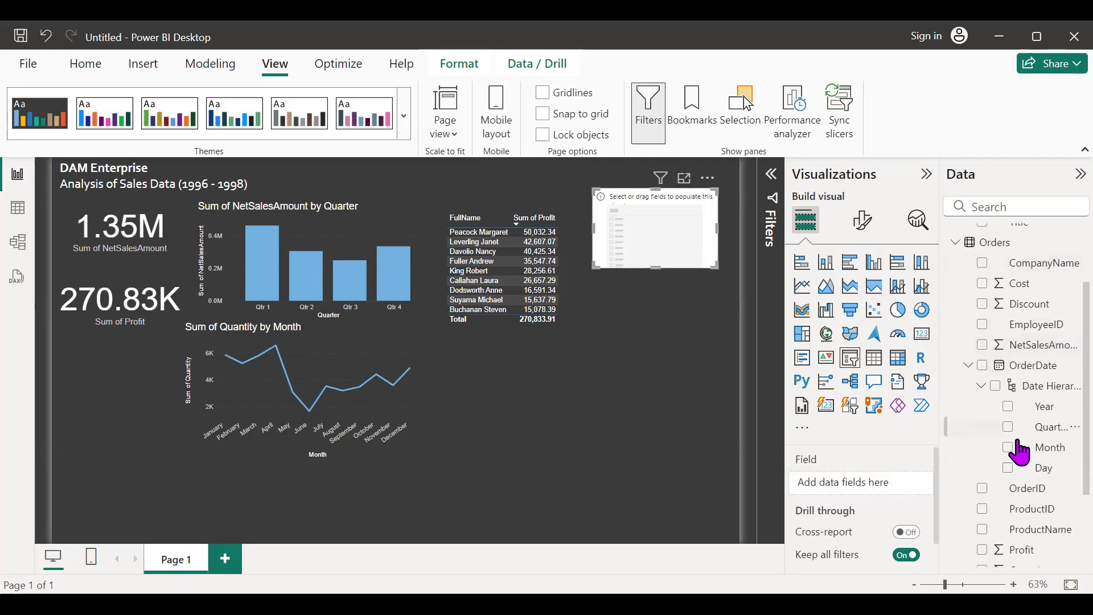
pyautogui.click(1008, 408)
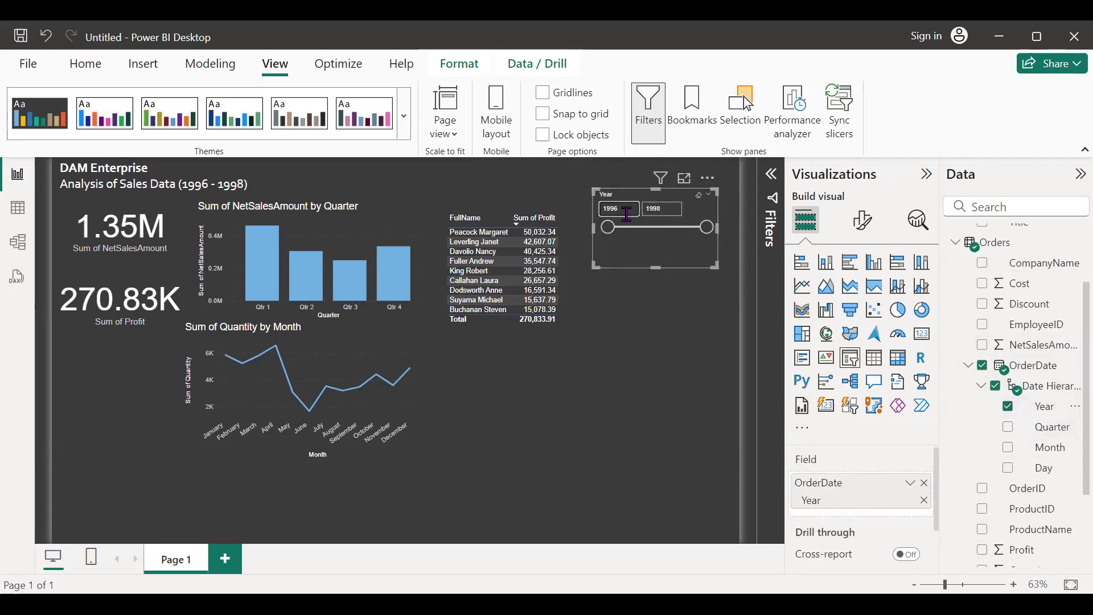
# Step: Test the Year slicer by limiting its range to 1996–1997 and restoring the full 1996–1998 range
pyautogui.moveTo(676, 234); pyautogui.dragTo(658, 238)
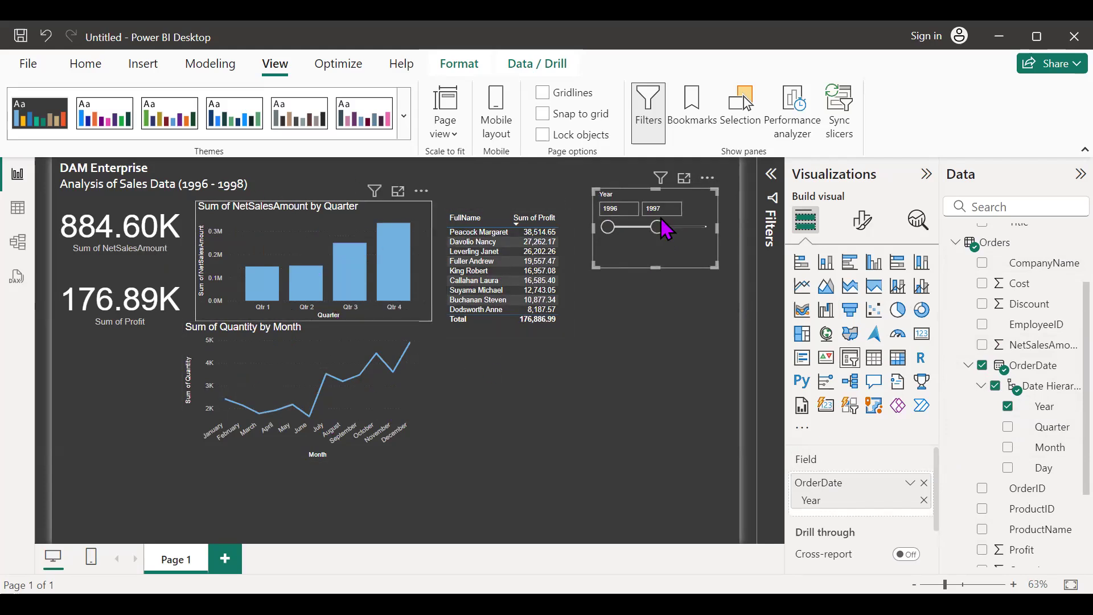
pyautogui.moveTo(659, 227); pyautogui.dragTo(708, 233)
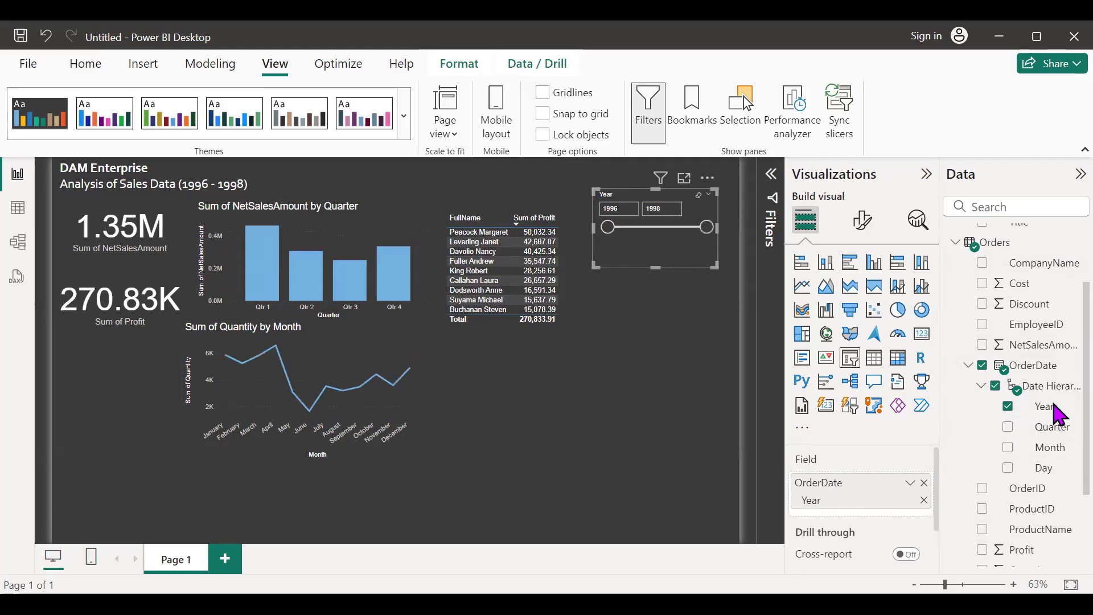
# Step: Try the slicer with the Day field limited to days 1 to 15, and switch its field back to Year
pyautogui.click(1008, 408)
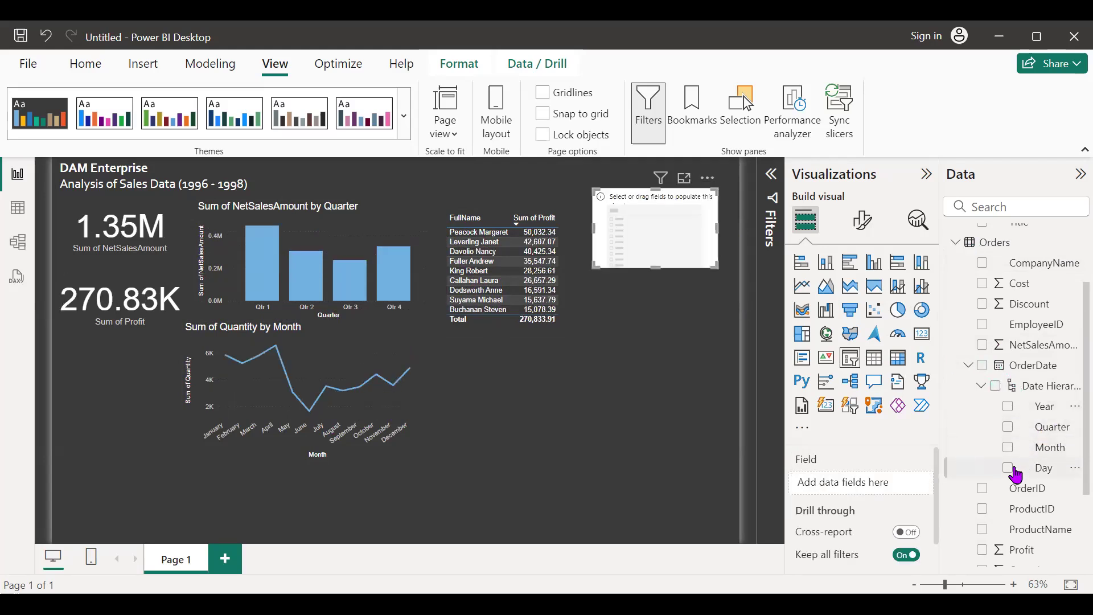
pyautogui.click(1012, 470)
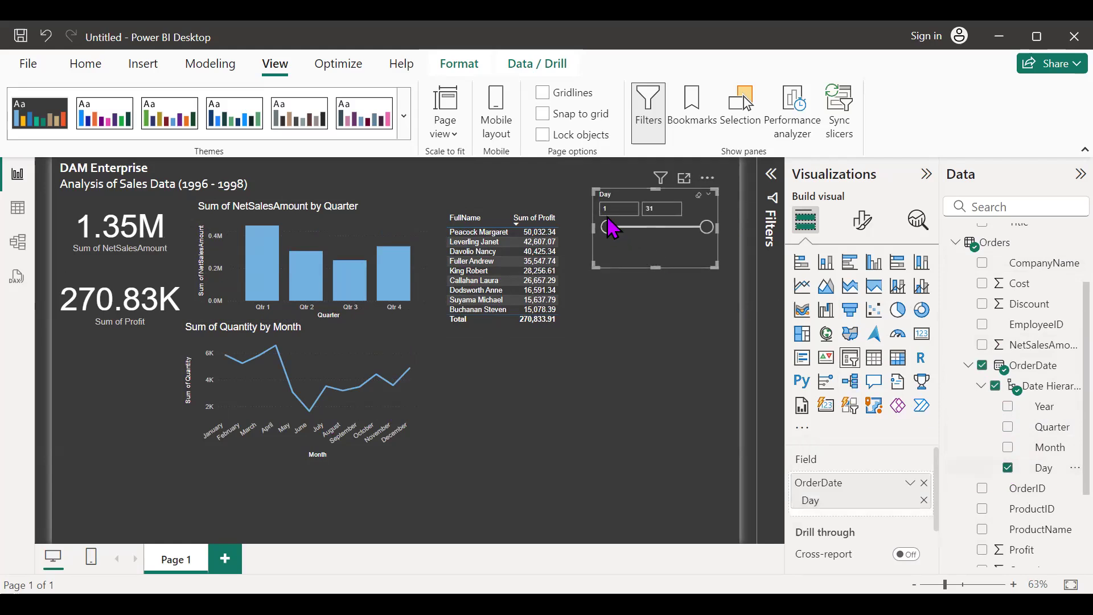
pyautogui.moveTo(707, 227); pyautogui.dragTo(656, 236)
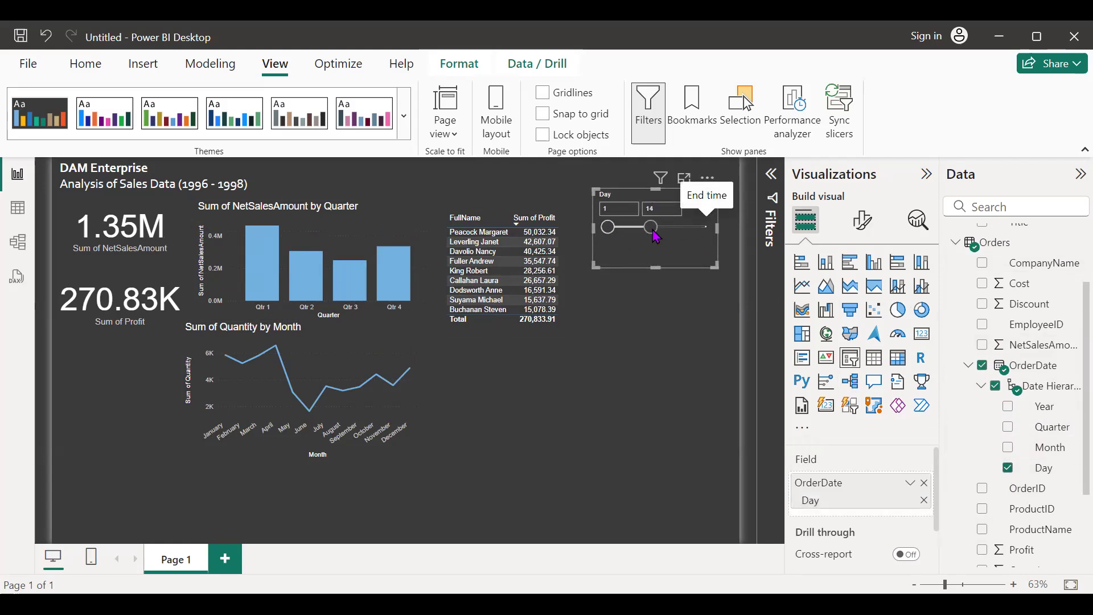
pyautogui.moveTo(656, 236); pyautogui.dragTo(655, 239)
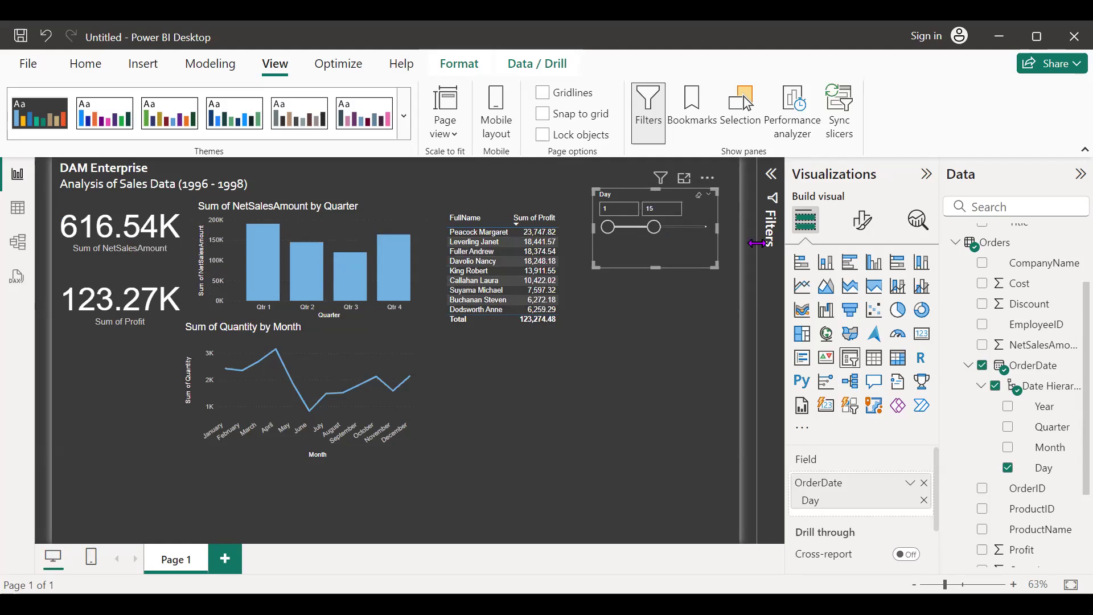
pyautogui.click(1008, 468)
pyautogui.click(1007, 407)
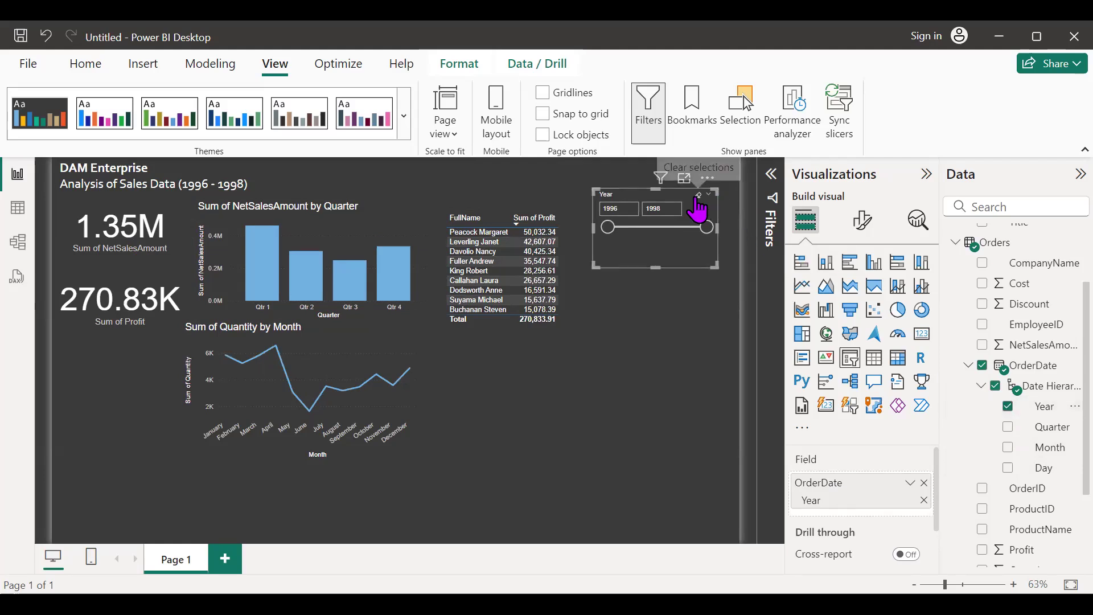
# Step: Move the Year slicer to the page's upper-right corner and reduce its height to fit the range slider
pyautogui.moveTo(693, 205); pyautogui.dragTo(705, 178)
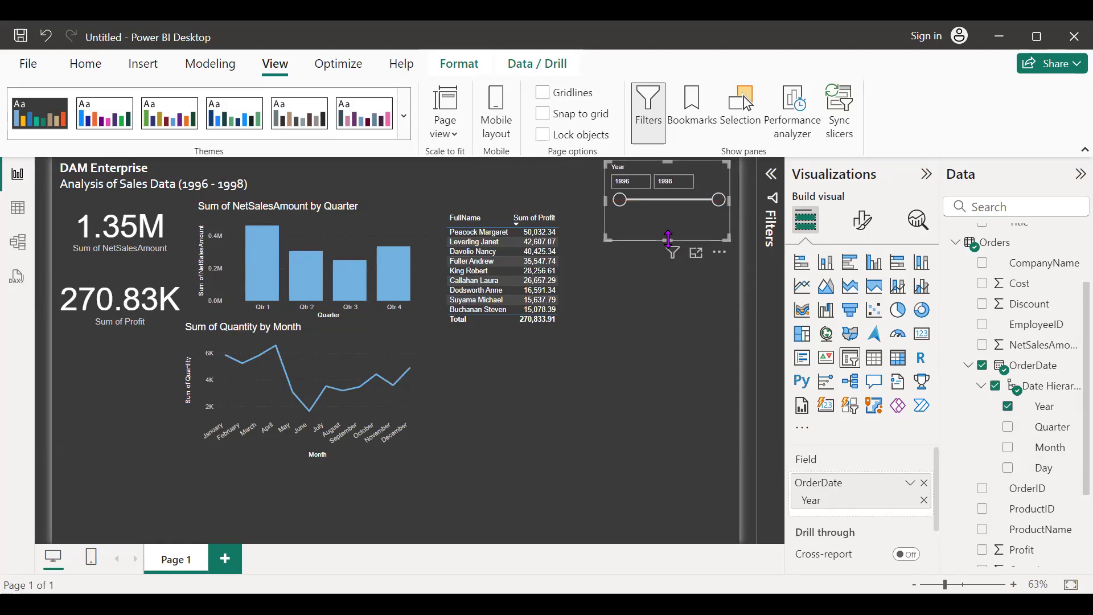
pyautogui.moveTo(667, 239); pyautogui.dragTo(665, 217)
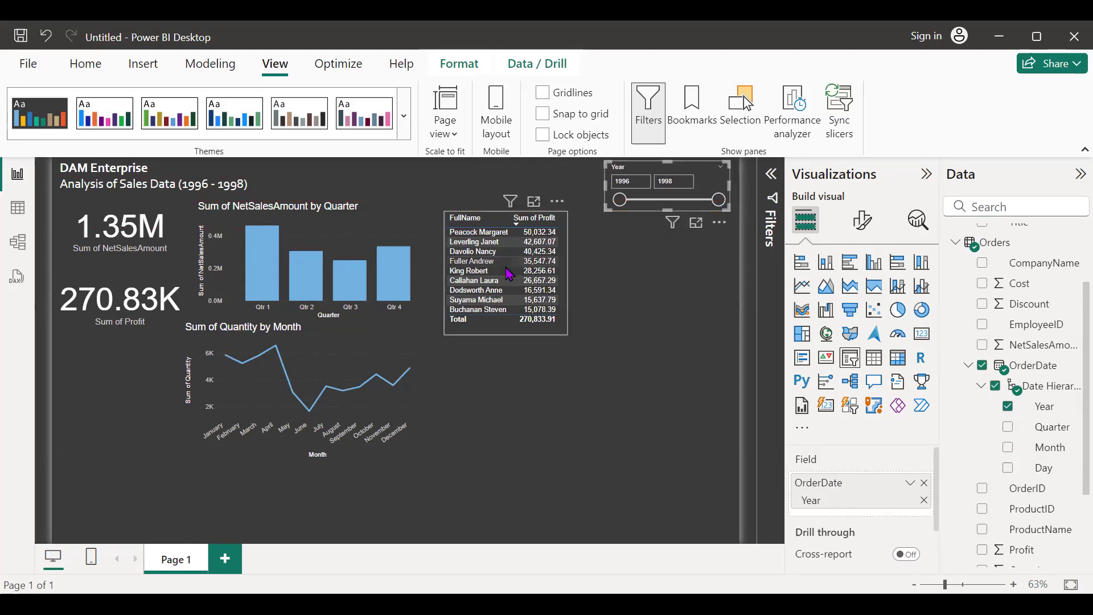
# Step: Move the employee profit table to the page's lower-left corner, leaving a gap below the Sum of Profit card
pyautogui.moveTo(520, 336); pyautogui.dragTo(132, 461)
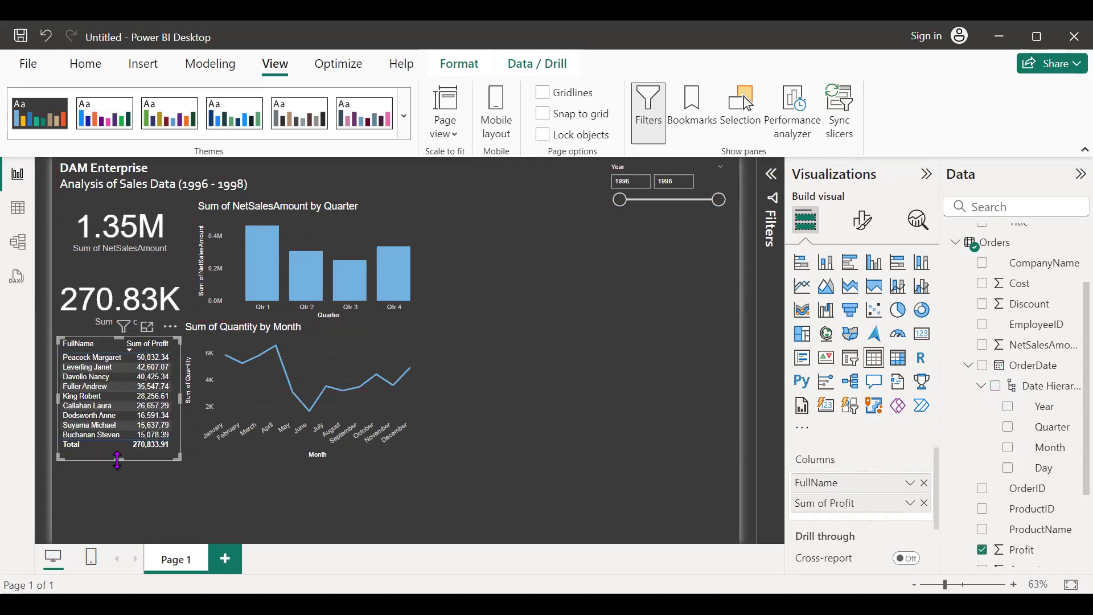
pyautogui.click(139, 491)
pyautogui.click(117, 459)
pyautogui.moveTo(139, 465); pyautogui.dragTo(139, 513)
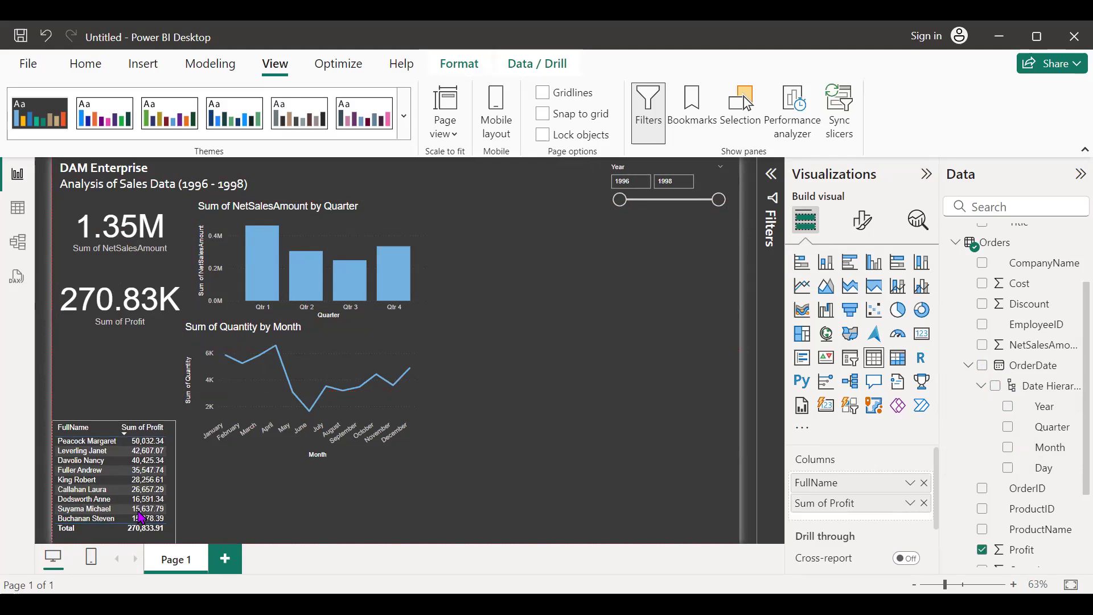
pyautogui.press('Up')
pyautogui.press('Up')
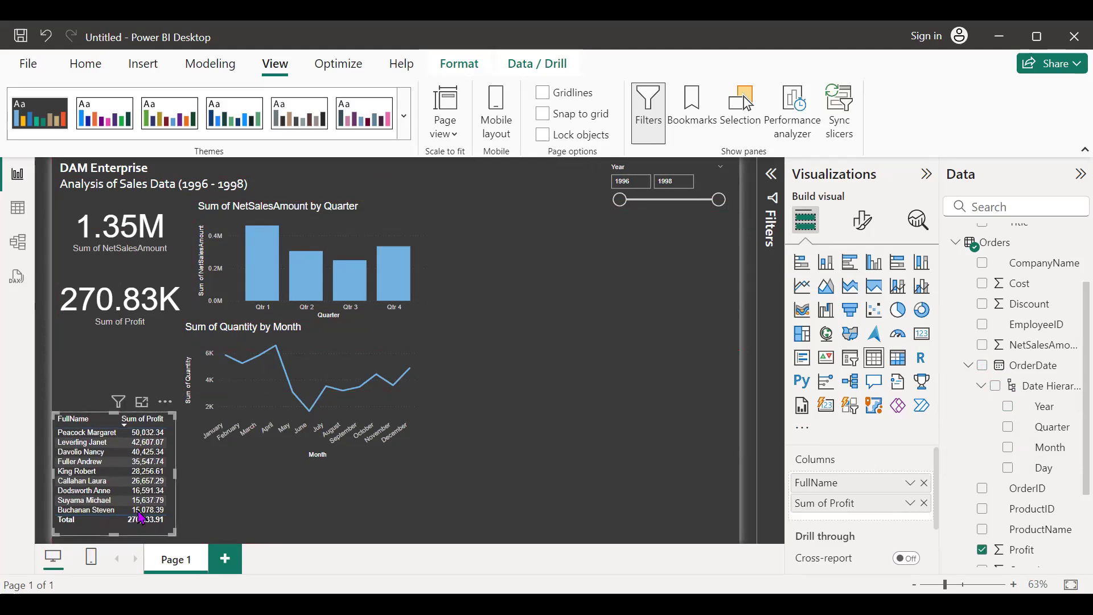
pyautogui.click(262, 496)
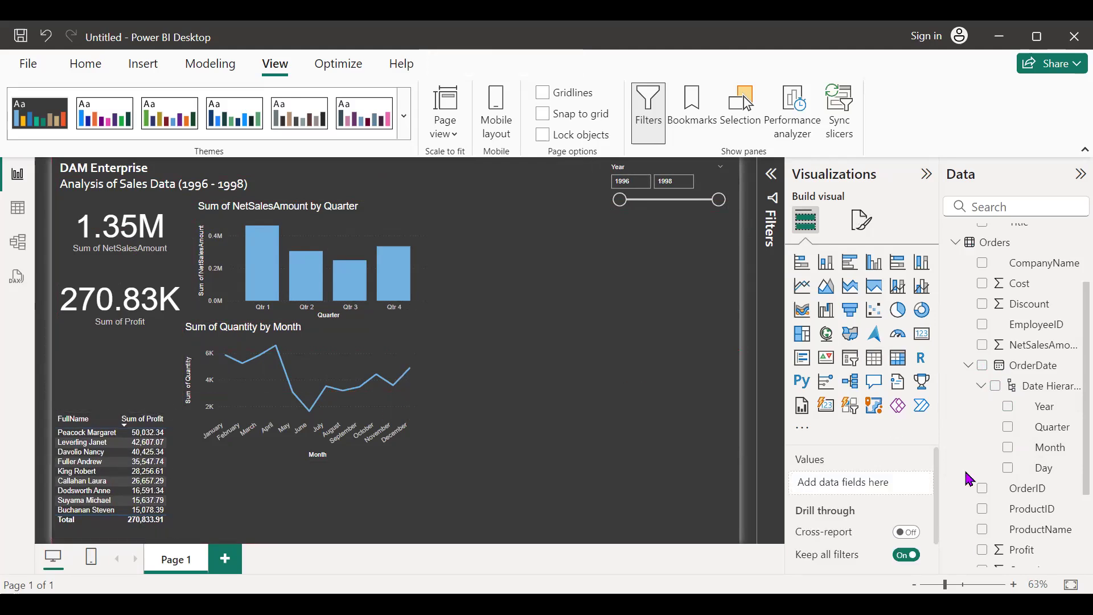
# Step: Add a card visual showing the sum of Discount from the Orders table
pyautogui.scroll(-2, 1044, 427)
pyautogui.scroll(2, 1015, 374)
pyautogui.scroll(-1, 952, 344)
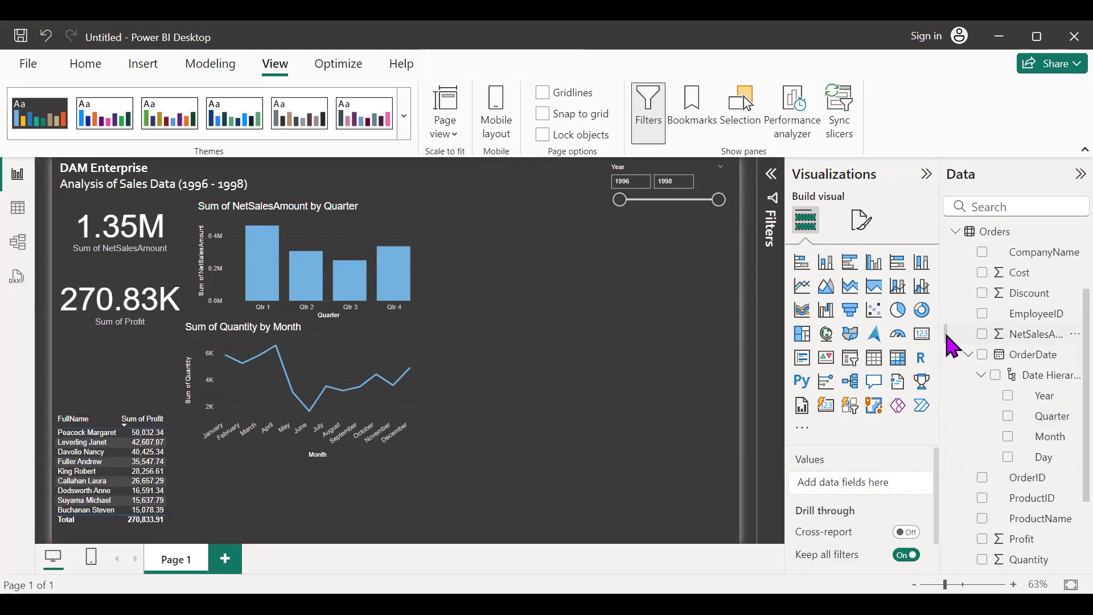
pyautogui.click(922, 333)
pyautogui.moveTo(364, 467); pyautogui.dragTo(512, 381)
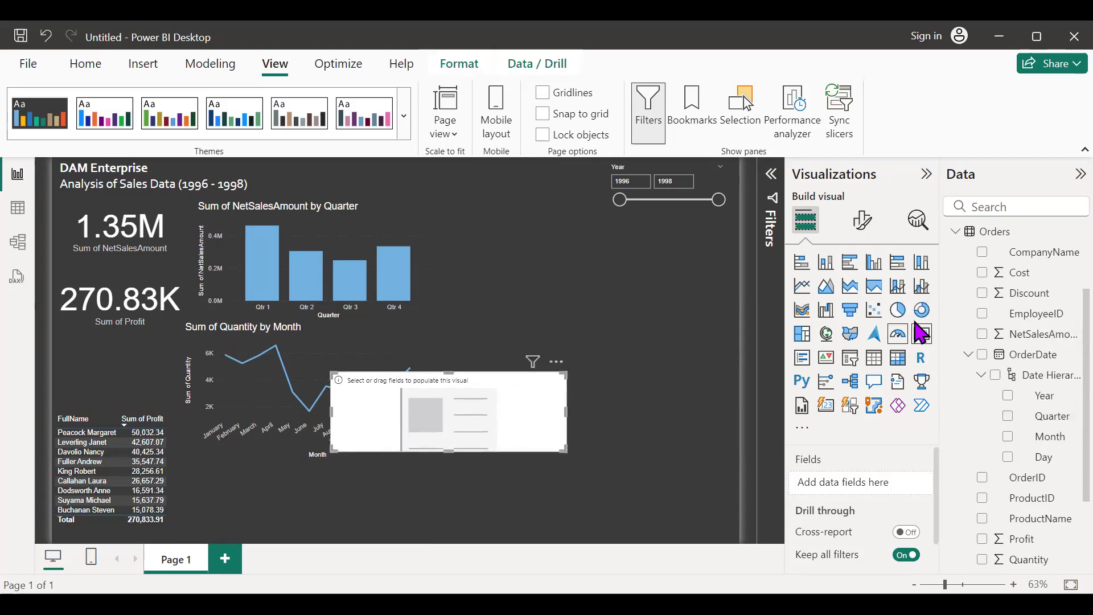
pyautogui.click(983, 293)
# Step: Narrow the Sum of Discount card, place it directly below the Sum of Profit card and trim its height slightly
pyautogui.moveTo(565, 411); pyautogui.dragTo(452, 412)
pyautogui.moveTo(364, 378); pyautogui.dragTo(88, 338)
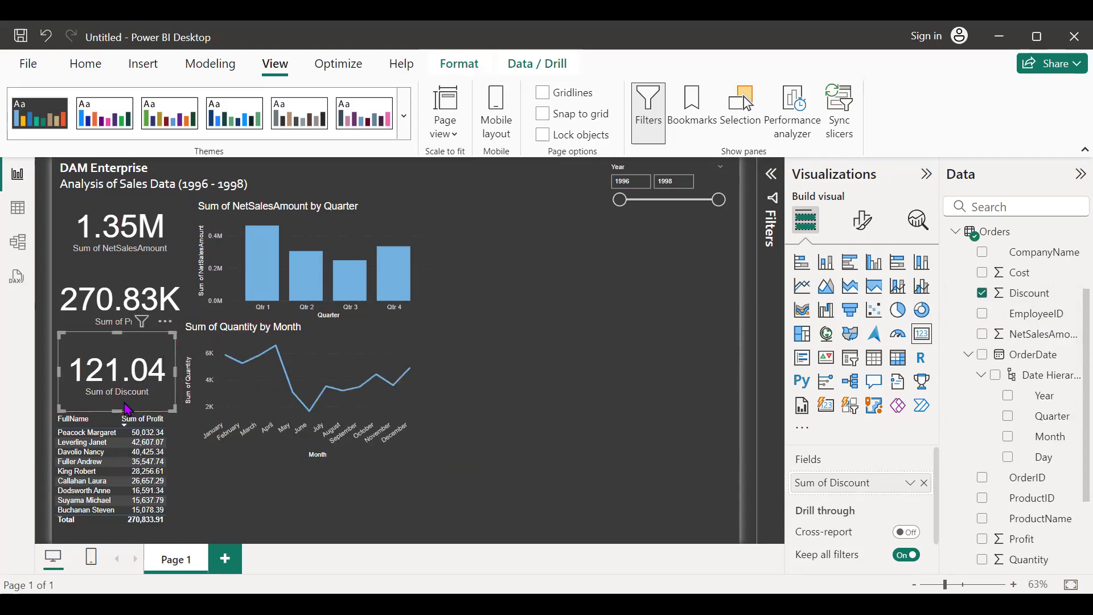
pyautogui.moveTo(120, 411); pyautogui.dragTo(123, 402)
pyautogui.click(214, 471)
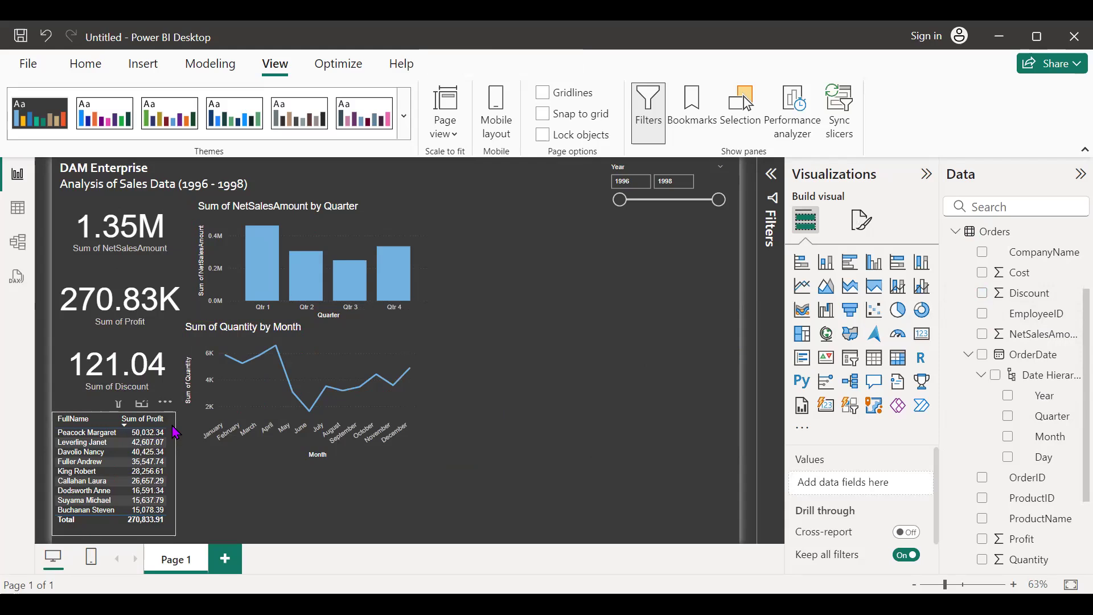
# Step: Shift the employee profit table slightly up and right so it sits directly below the Sum of Discount card
pyautogui.click(175, 433)
pyautogui.click(497, 381)
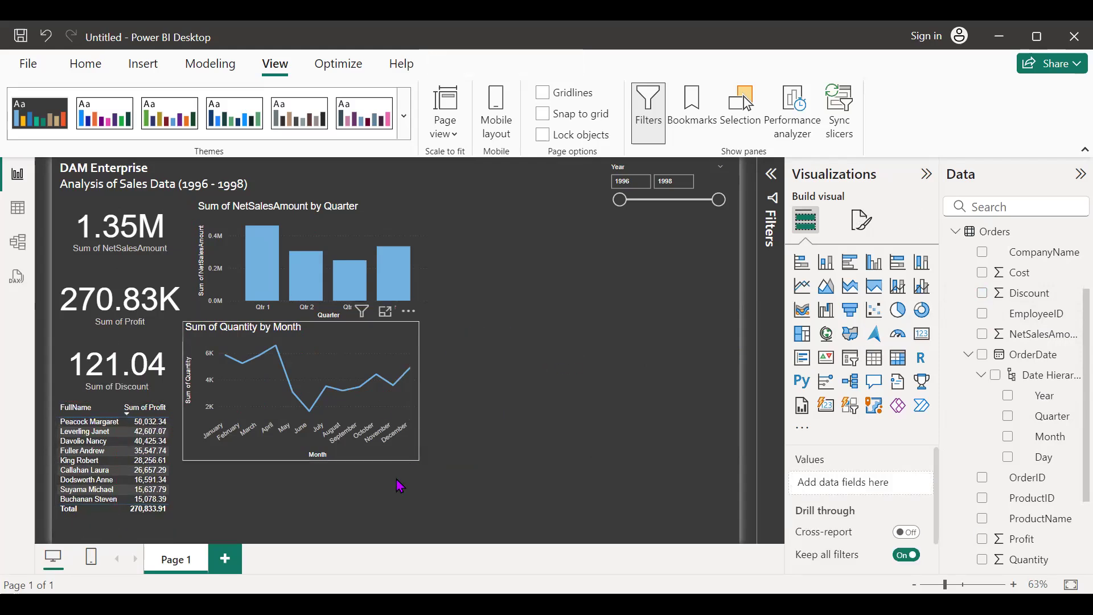
# Step: Move the monthly quantity line chart lower and make it and the quarterly net sales chart slightly taller
pyautogui.moveTo(400, 459); pyautogui.dragTo(400, 504)
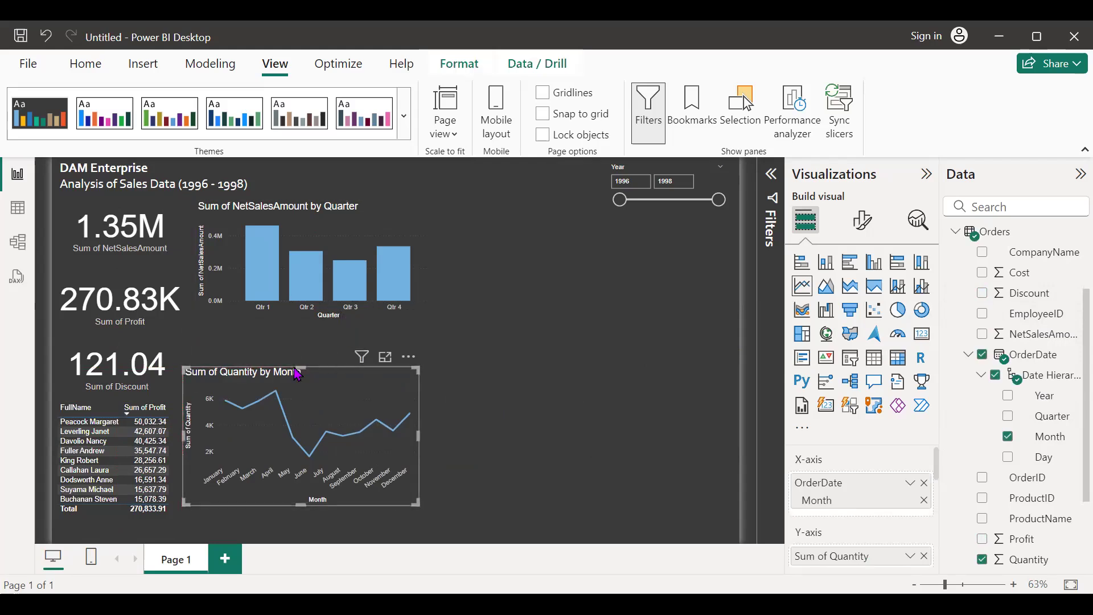
pyautogui.moveTo(304, 365)
pyautogui.mouseDown()
pyautogui.moveTo(305, 352)
pyautogui.moveTo(340, 334)
pyautogui.moveTo(335, 325)
pyautogui.moveTo(297, 350)
pyautogui.mouseUp()
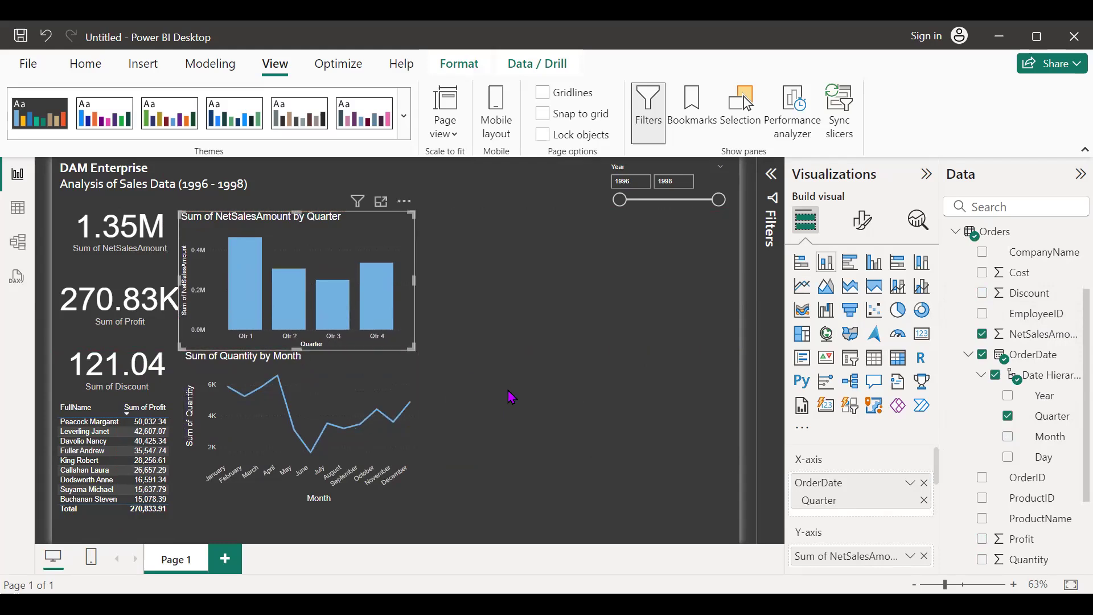
# Step: Shift the quarterly net sales column chart right, clear of the cards, and widen it toward the middle of the page
pyautogui.click(512, 396)
pyautogui.click(415, 337)
pyautogui.moveTo(415, 337); pyautogui.dragTo(443, 337)
pyautogui.moveTo(442, 280); pyautogui.dragTo(528, 281)
# Step: Shift the monthly quantity line chart right and widen it to line up with the net sales chart above
pyautogui.click(427, 437)
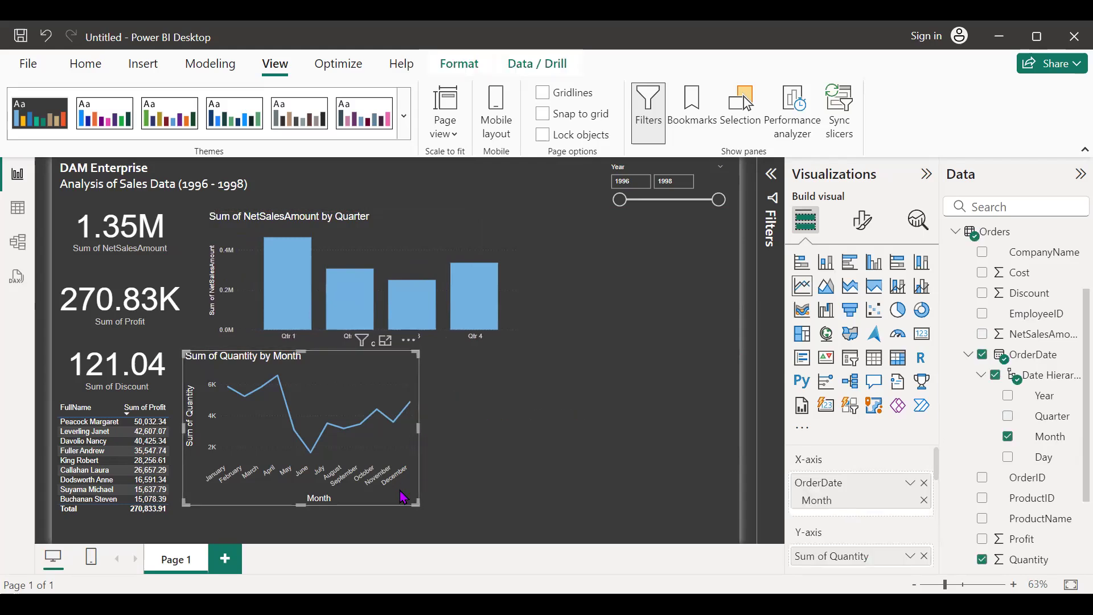
pyautogui.moveTo(403, 498); pyautogui.dragTo(431, 500)
pyautogui.moveTo(444, 428); pyautogui.dragTo(542, 440)
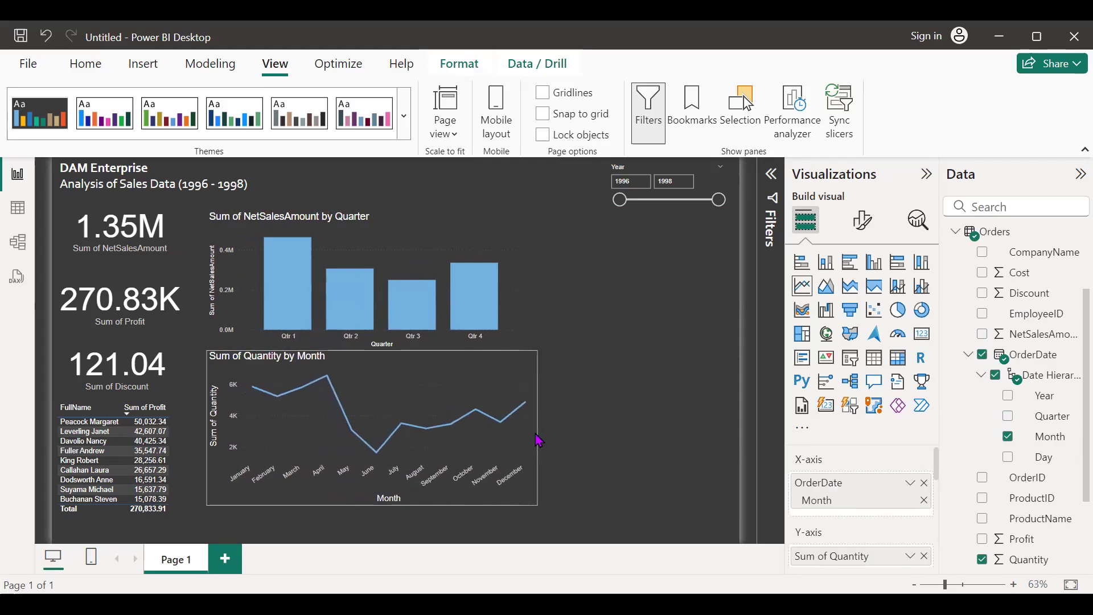
pyautogui.click(602, 360)
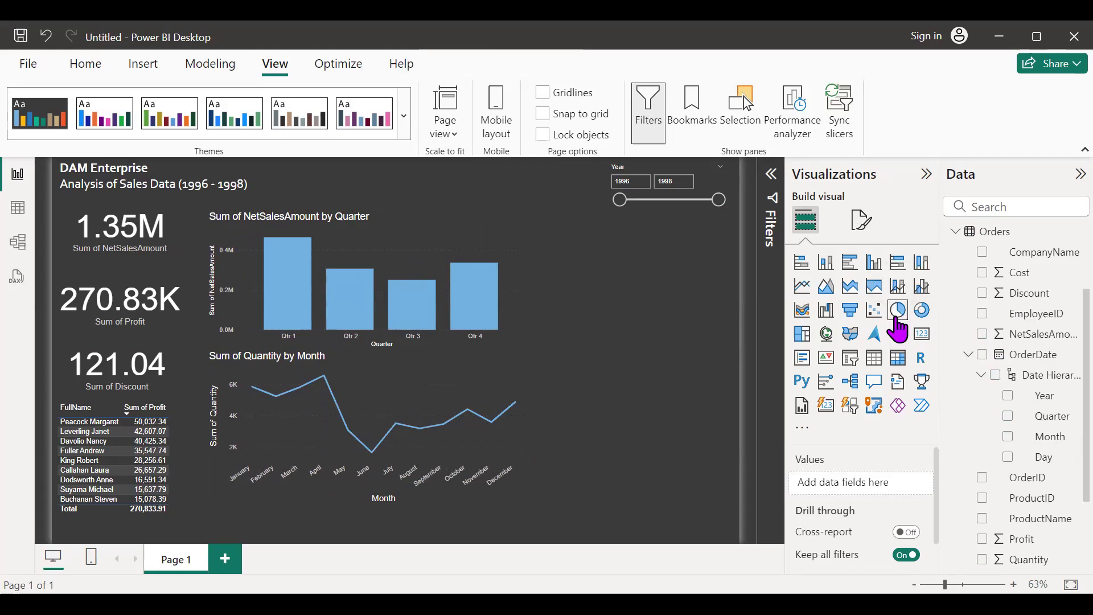
# Step: Add a pie chart below the Year slicer with employee Title as legend and the sum of SalesAmount as values
pyautogui.click(899, 316)
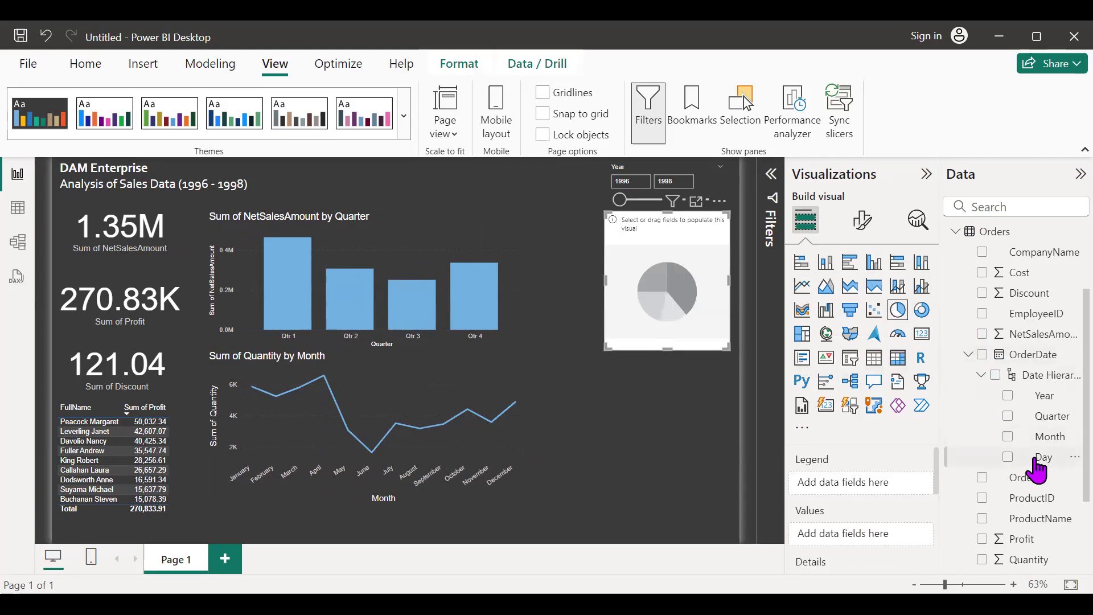
pyautogui.scroll(-3, 1022, 481)
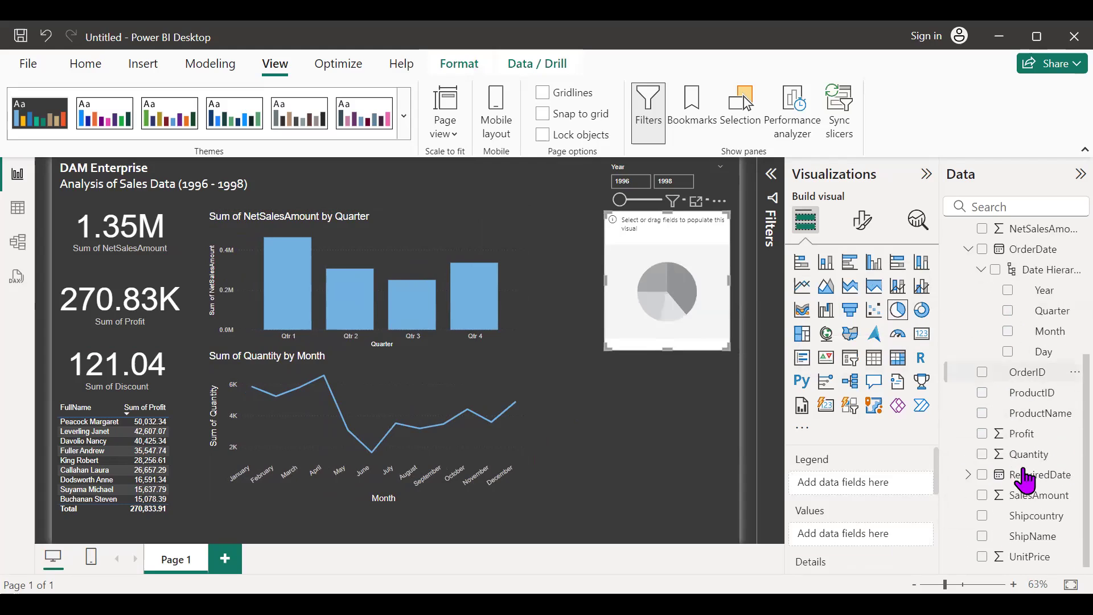
pyautogui.scroll(5, 1025, 481)
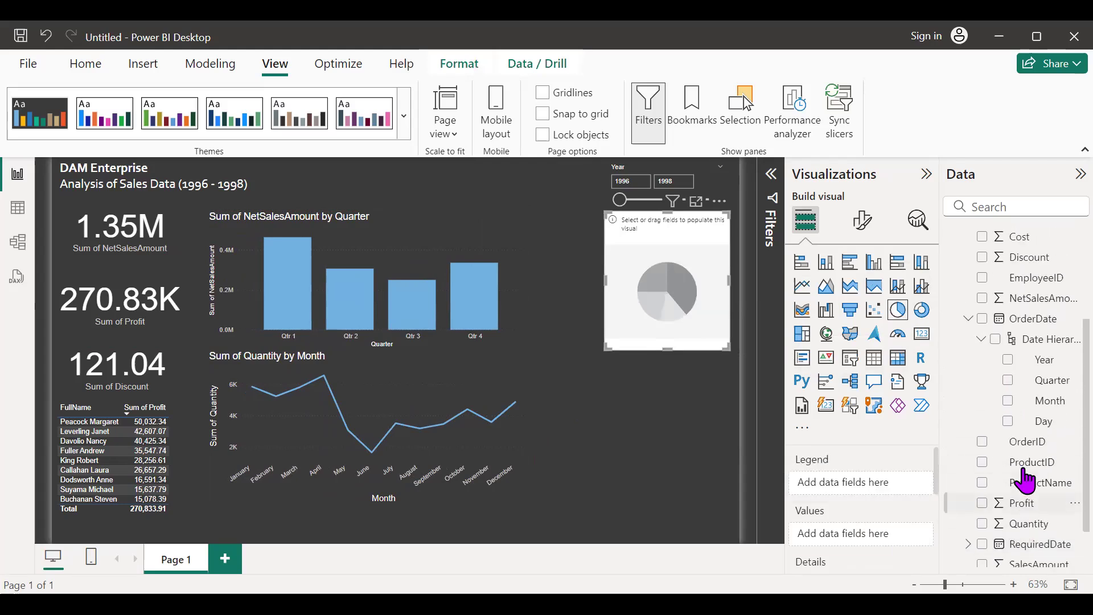
pyautogui.scroll(1, 1025, 481)
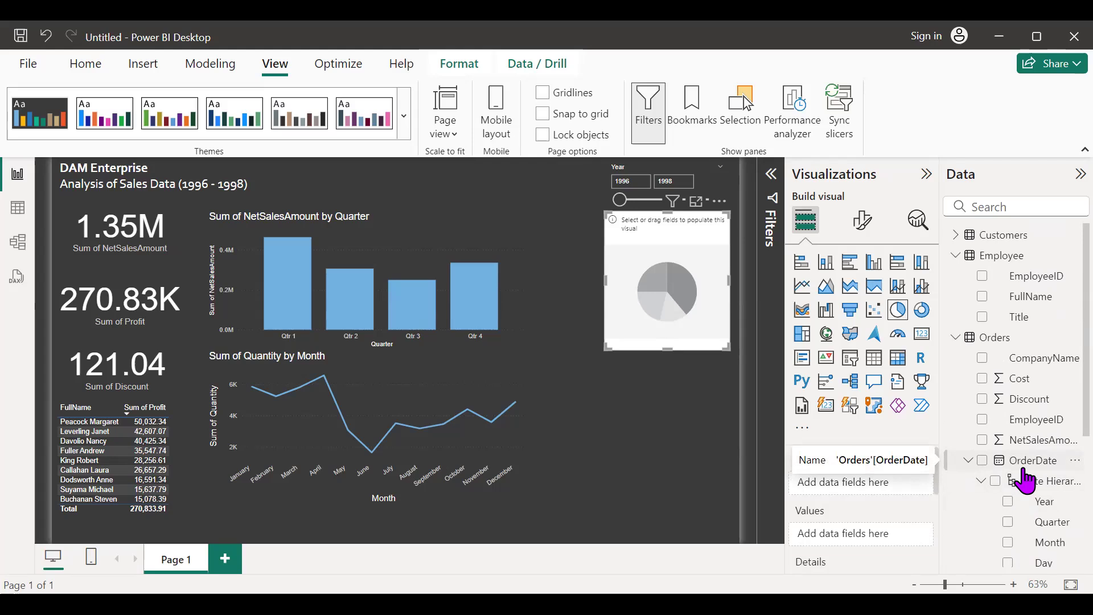
pyautogui.click(982, 317)
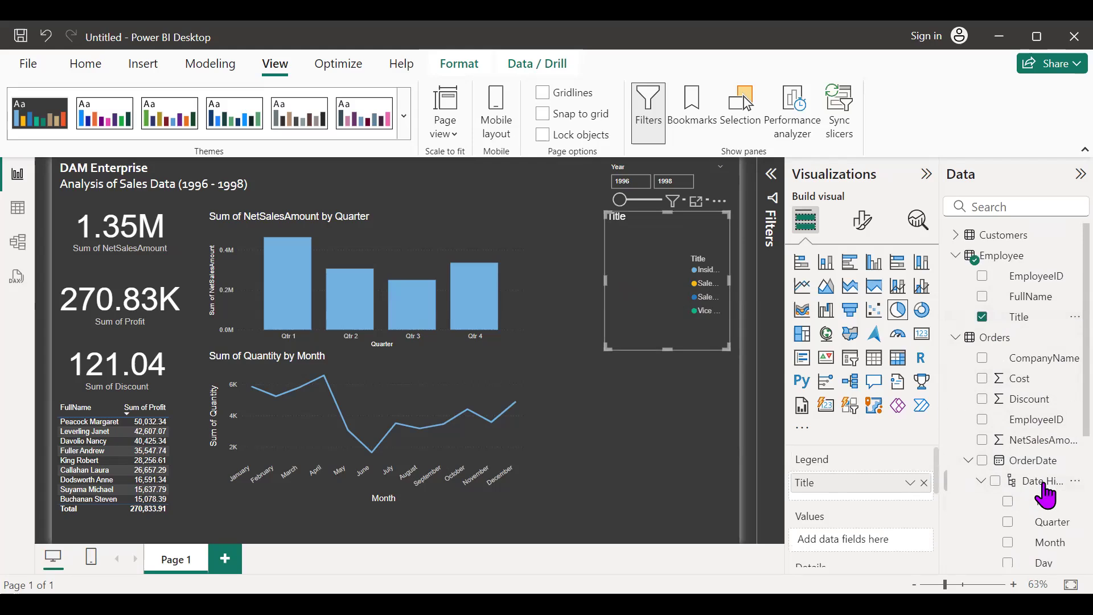
pyautogui.scroll(-3, 1031, 515)
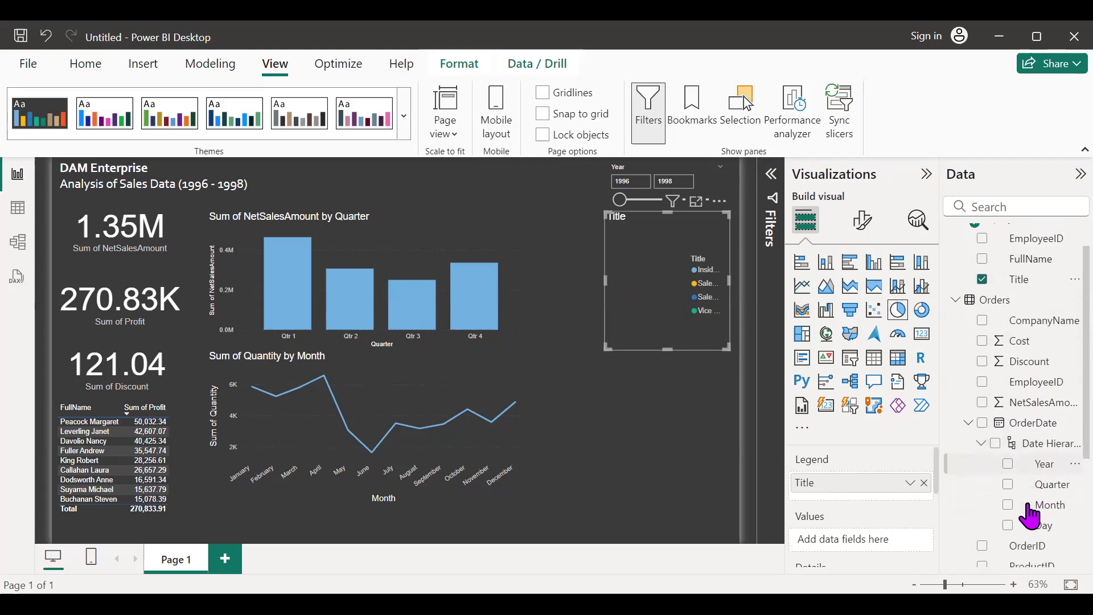
pyautogui.scroll(-5, 1030, 516)
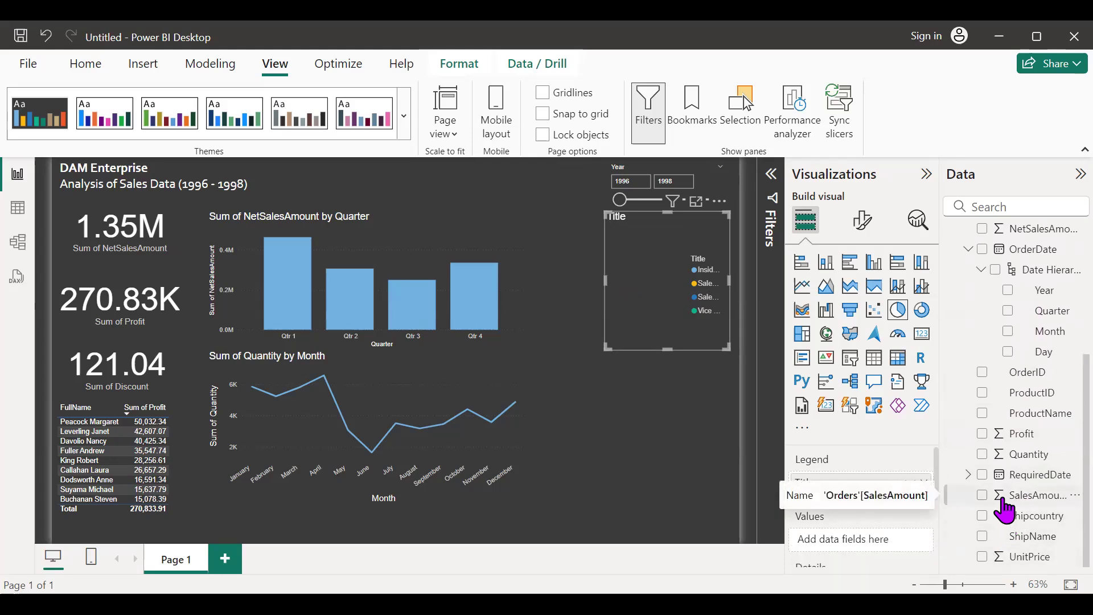
pyautogui.click(981, 495)
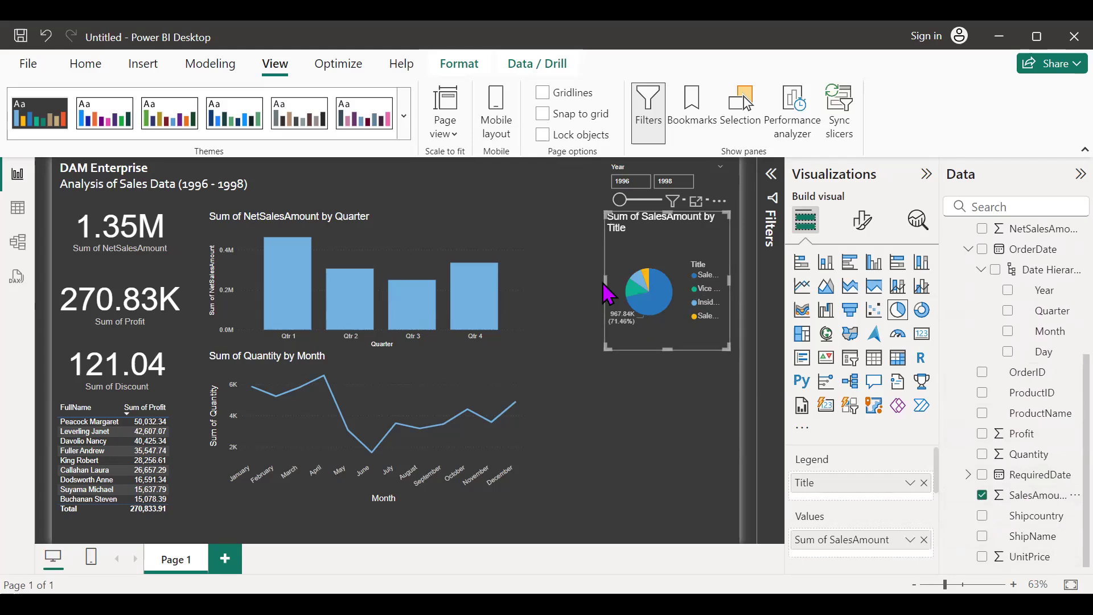
# Step: Widen the title pie chart toward the middle of the page, up to the quarterly net sales chart
pyautogui.moveTo(606, 280); pyautogui.dragTo(546, 289)
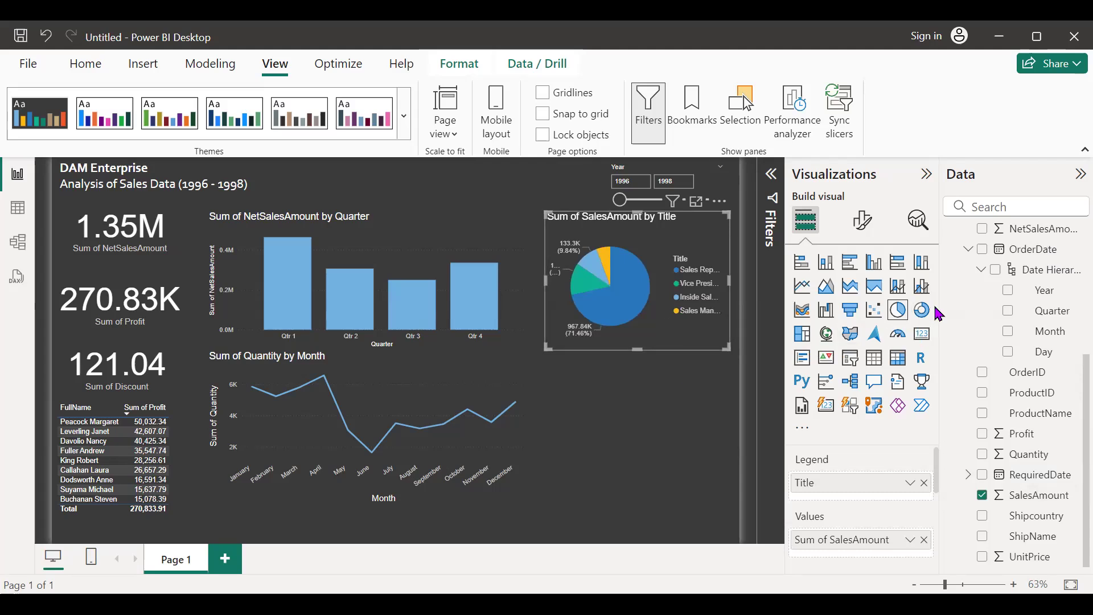
# Step: Try the sales-by-title visual as a donut chart and switch it back to a pie chart
pyautogui.click(923, 314)
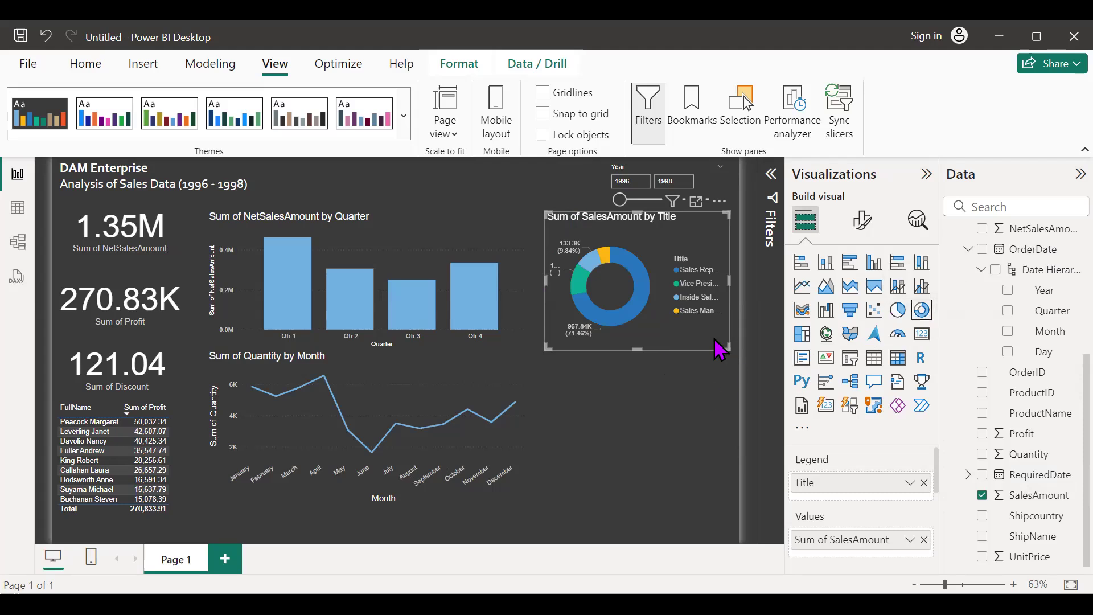
pyautogui.click(899, 311)
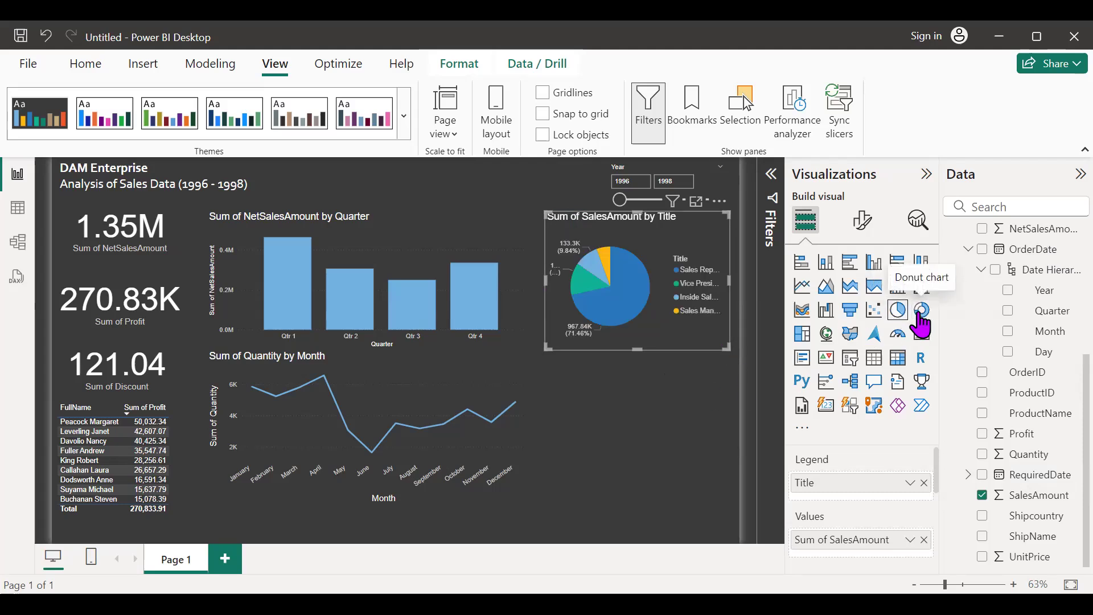
pyautogui.click(919, 316)
pyautogui.click(899, 315)
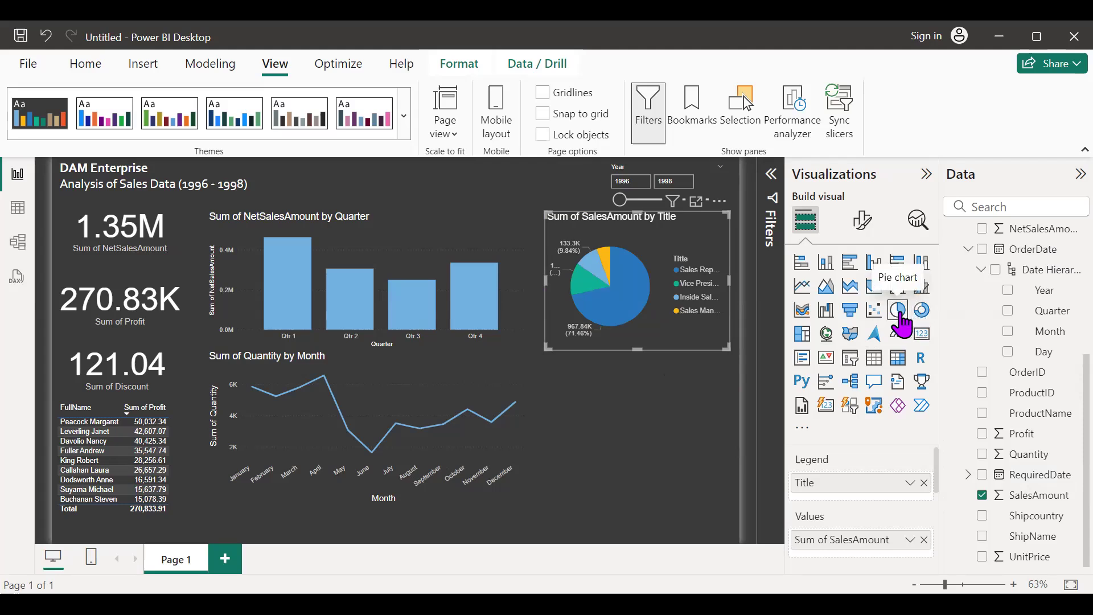
pyautogui.click(921, 311)
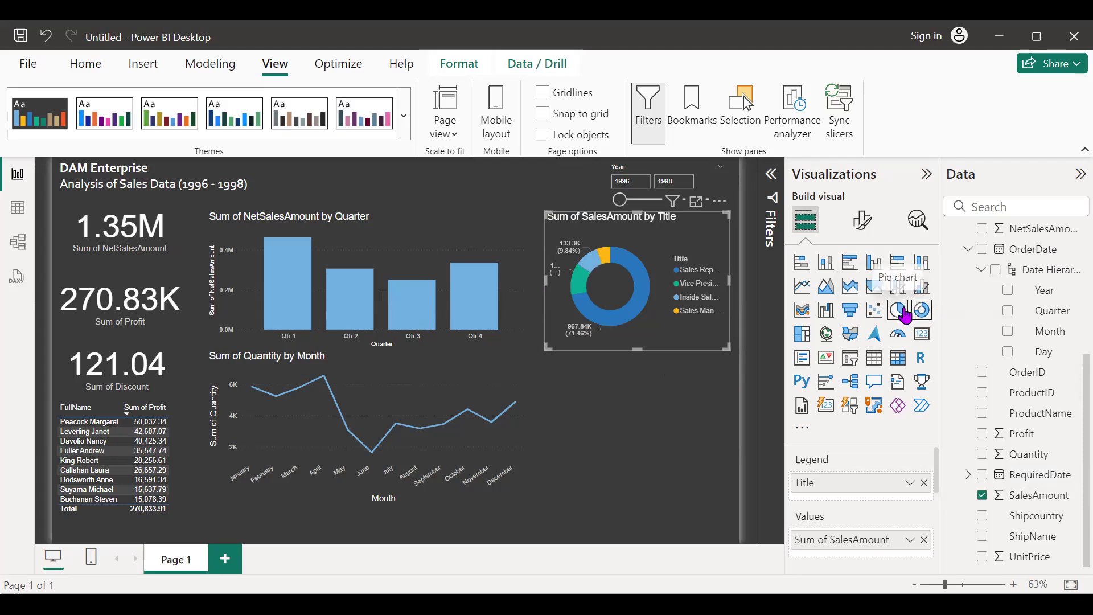
pyautogui.click(903, 313)
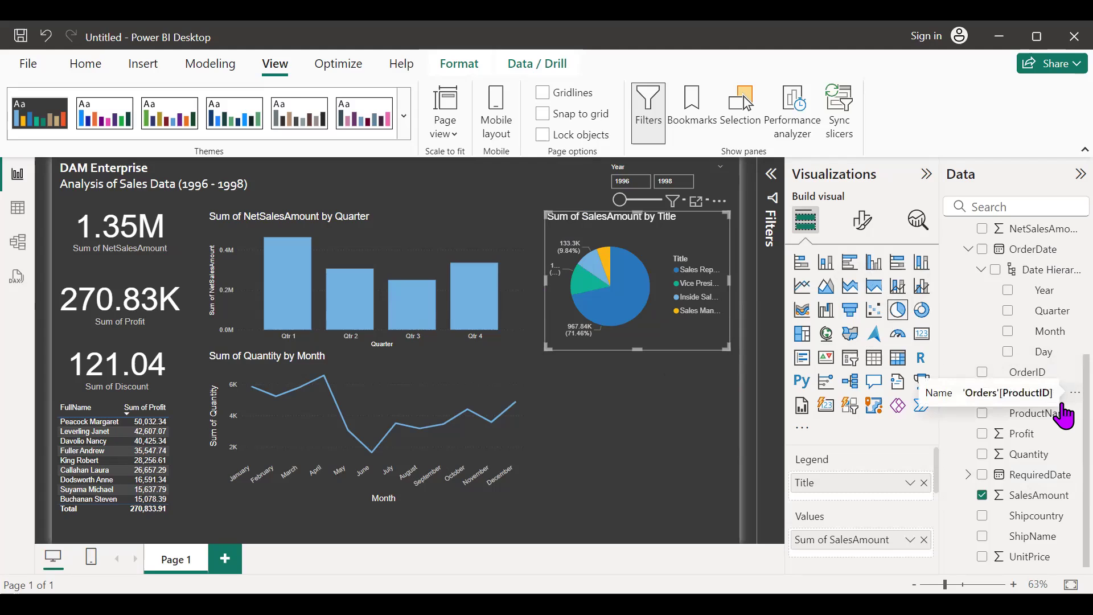
# Step: Replace SalesAmount with the sum of Quantity in the title pie chart and convert it to a donut chart
pyautogui.click(982, 495)
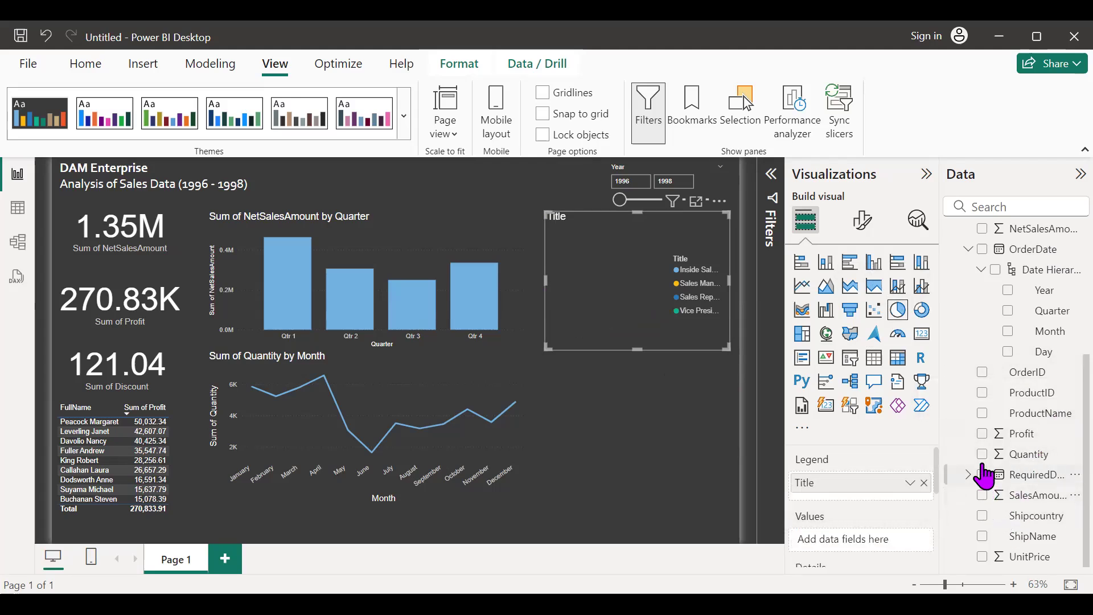
pyautogui.click(982, 455)
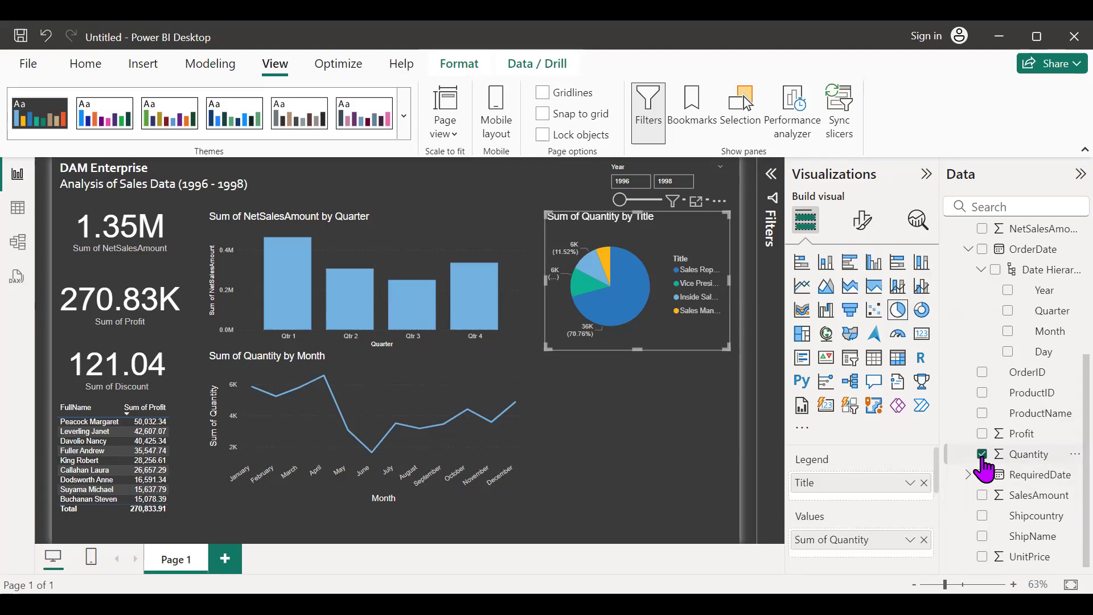
pyautogui.click(922, 313)
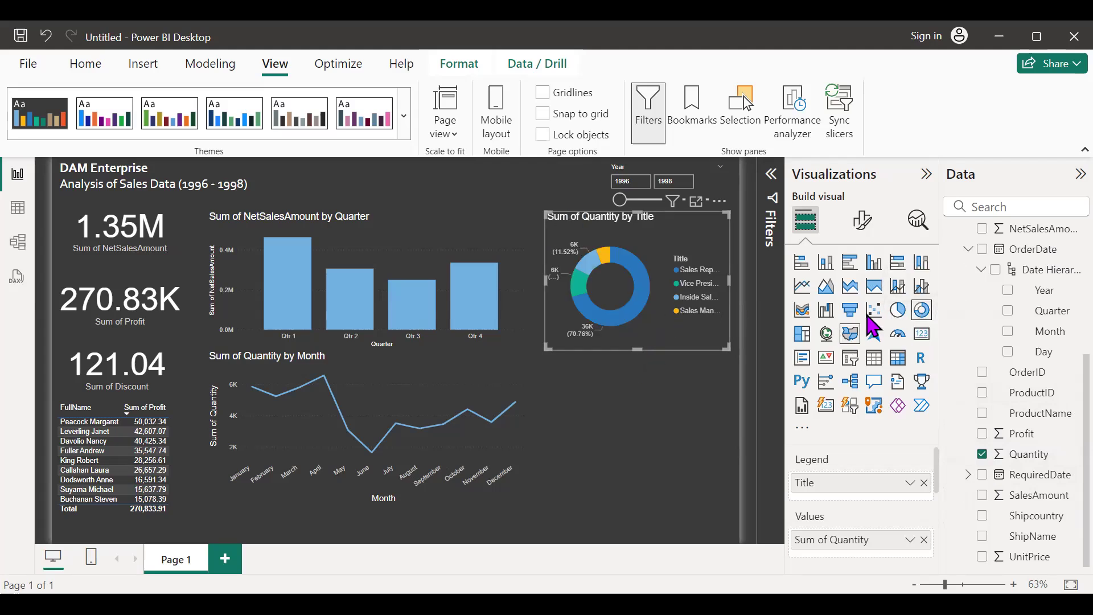
pyautogui.click(899, 320)
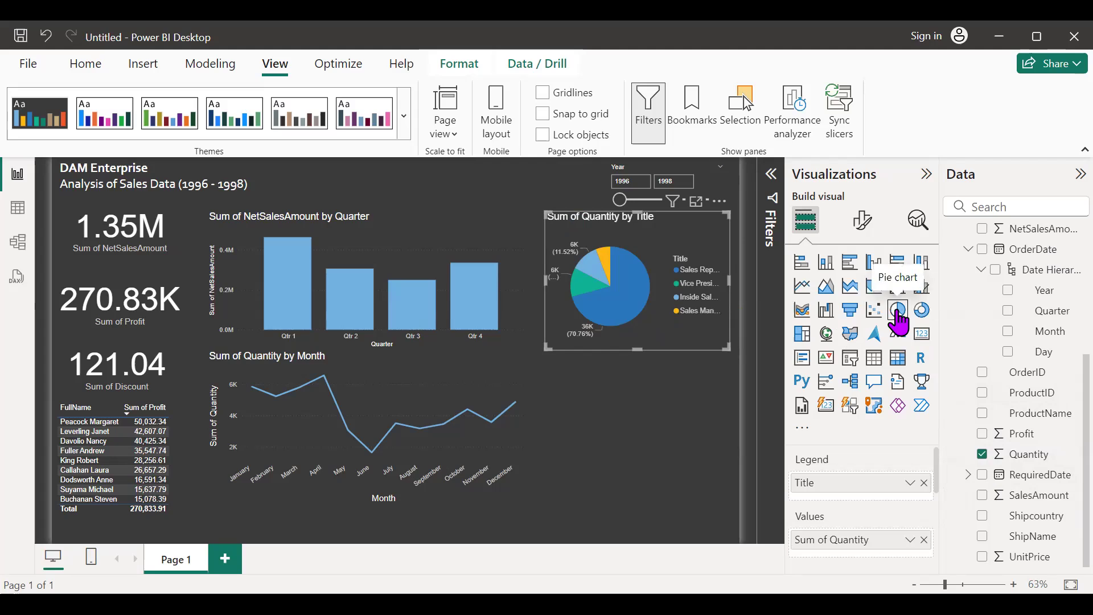
pyautogui.click(919, 323)
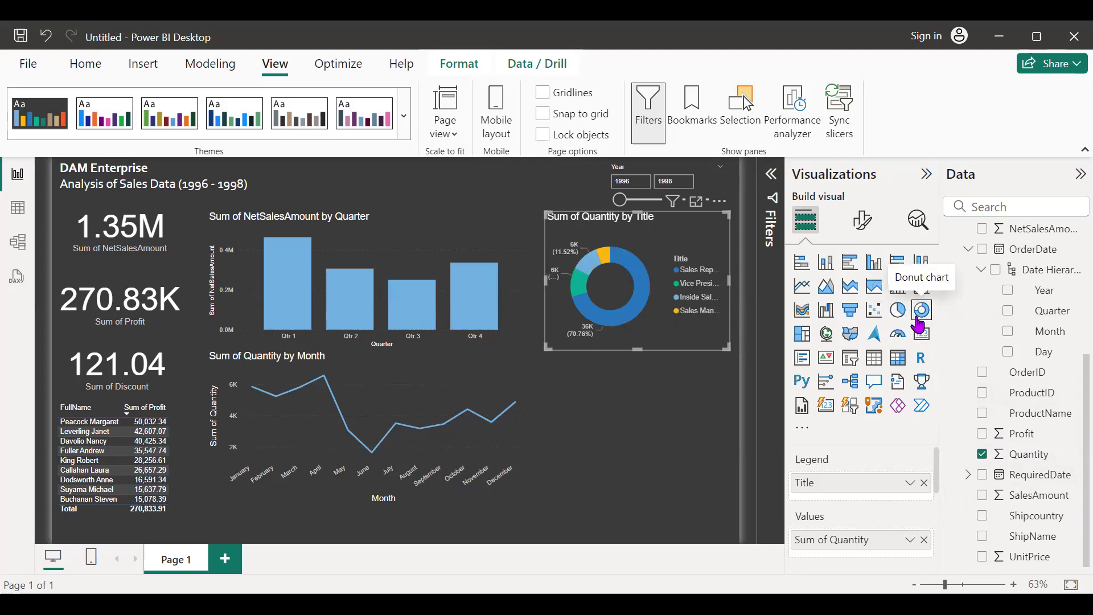
# Step: Examine the title donut chart's legend and the quantity details of its slices
pyautogui.click(697, 283)
pyautogui.click(696, 281)
pyautogui.click(696, 282)
pyautogui.click(687, 292)
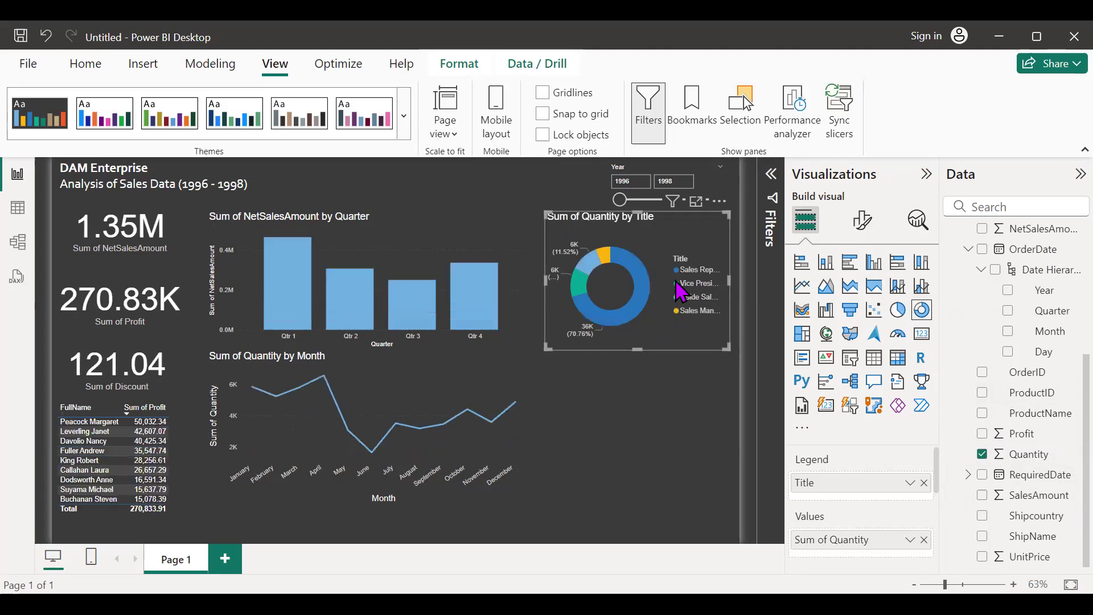
pyautogui.click(647, 396)
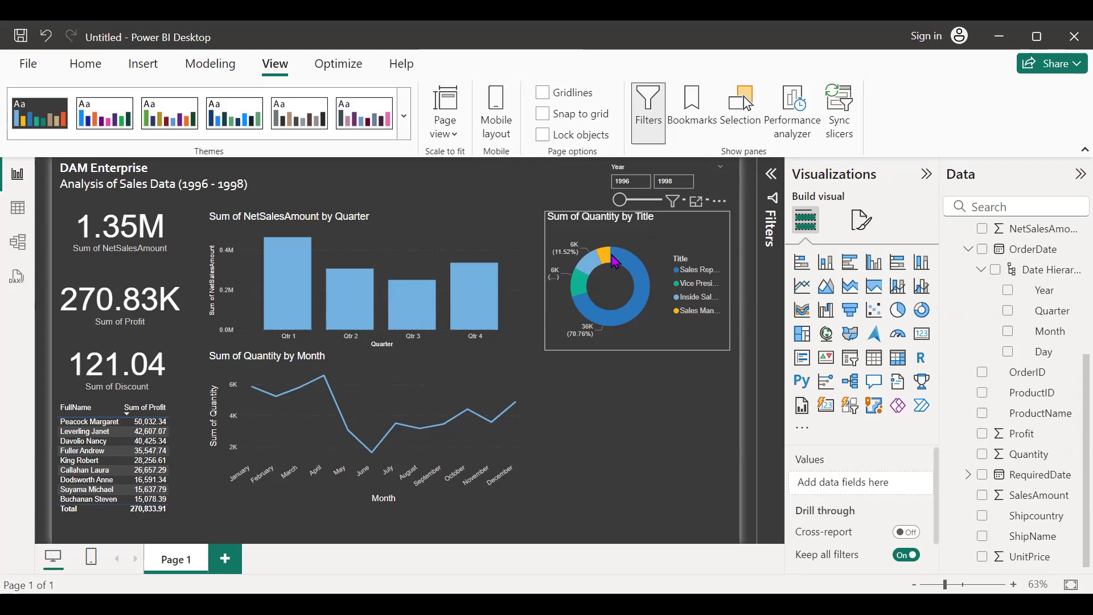
pyautogui.moveTo(588, 266)
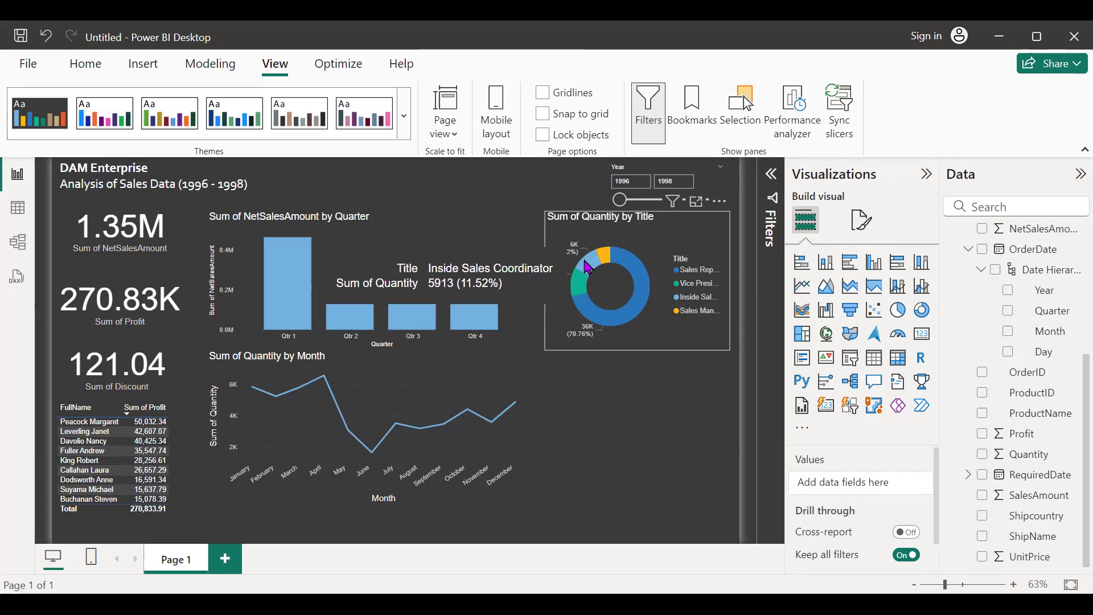
pyautogui.moveTo(641, 310)
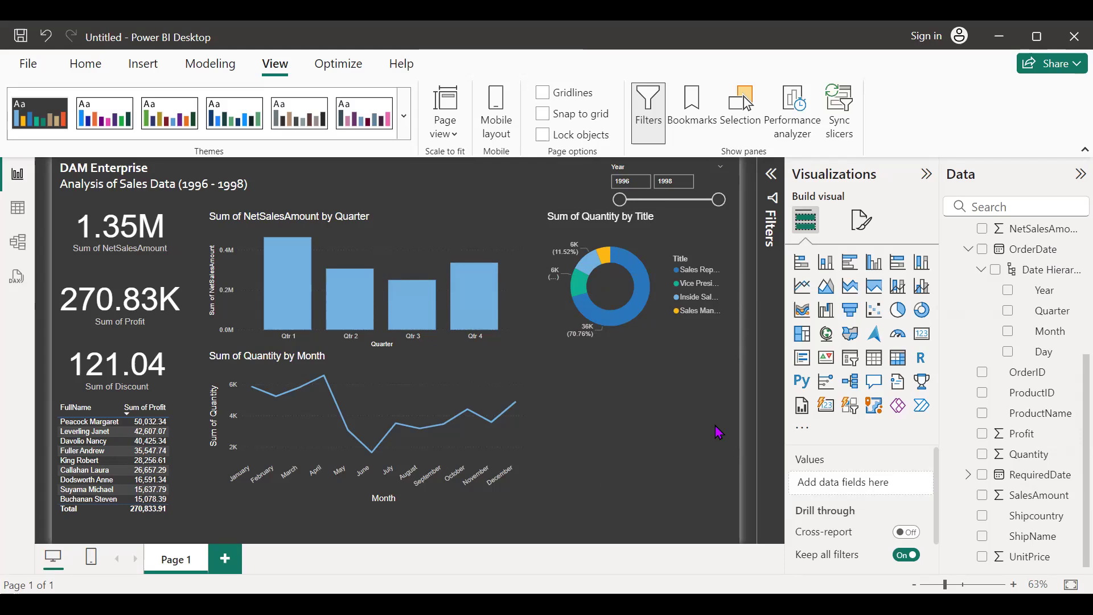
# Step: Try a table of EmployeeID and the sum of SalesAmount below the donut chart, and delete it
pyautogui.scroll(3, 1055, 396)
pyautogui.scroll(-3, 1054, 395)
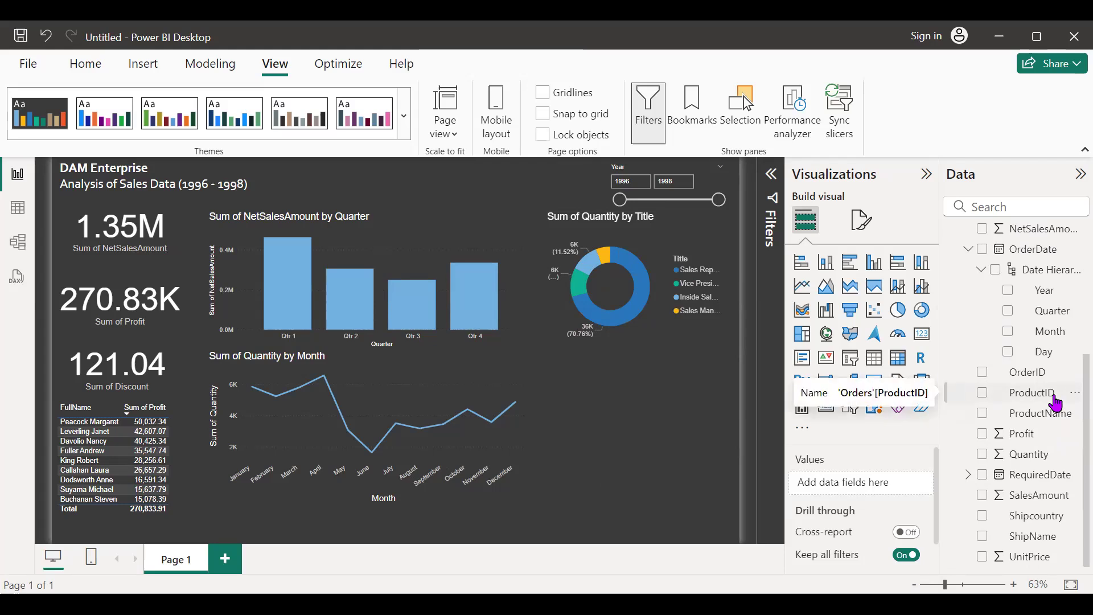
pyautogui.scroll(3, 1055, 402)
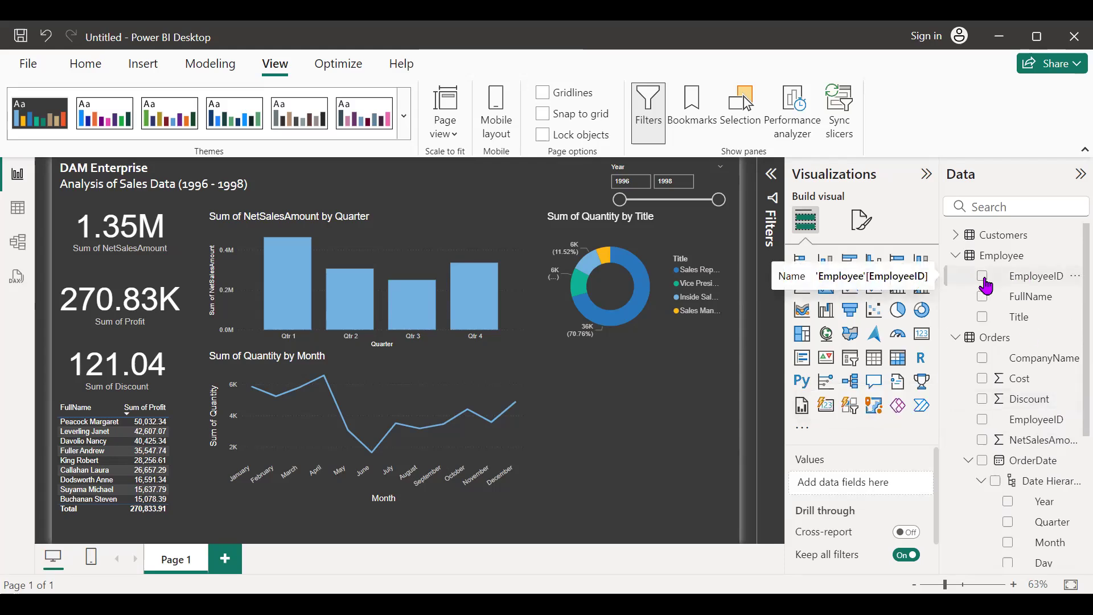
pyautogui.click(631, 319)
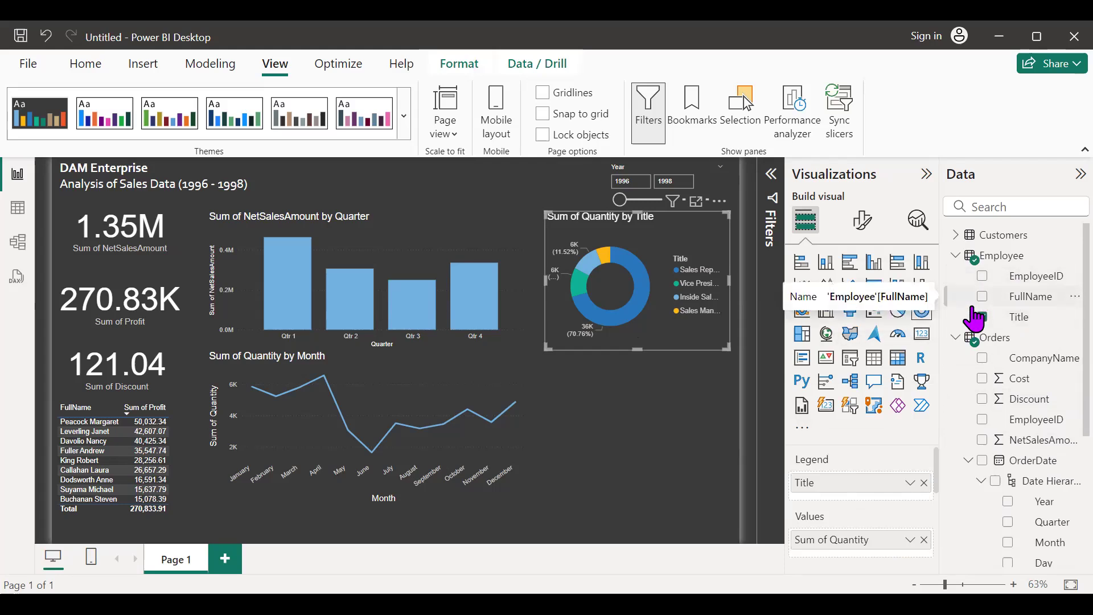
pyautogui.click(686, 452)
pyautogui.click(874, 357)
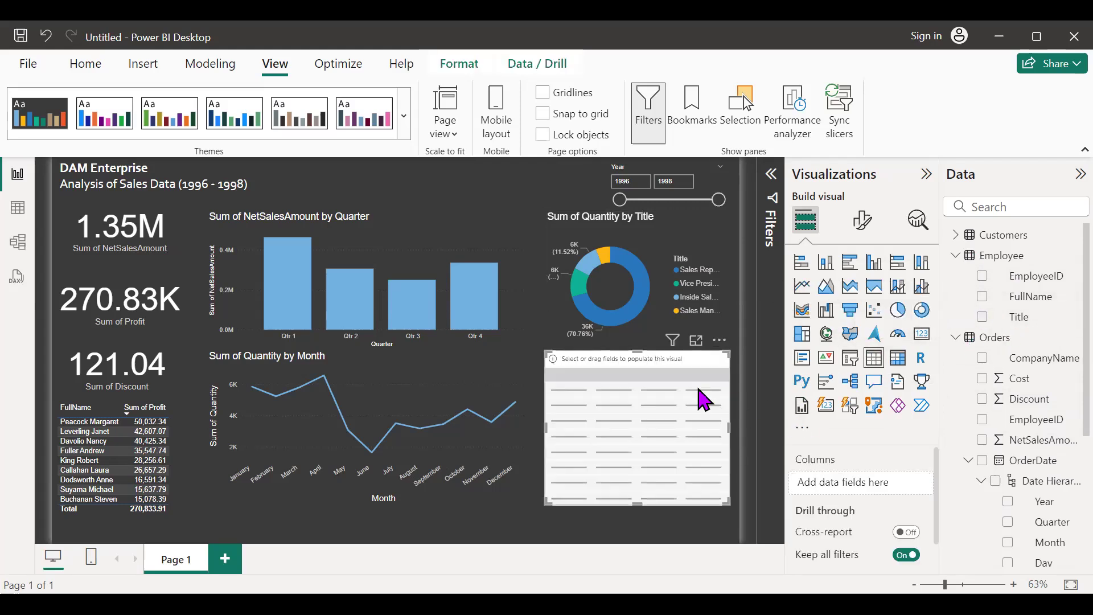
pyautogui.click(983, 277)
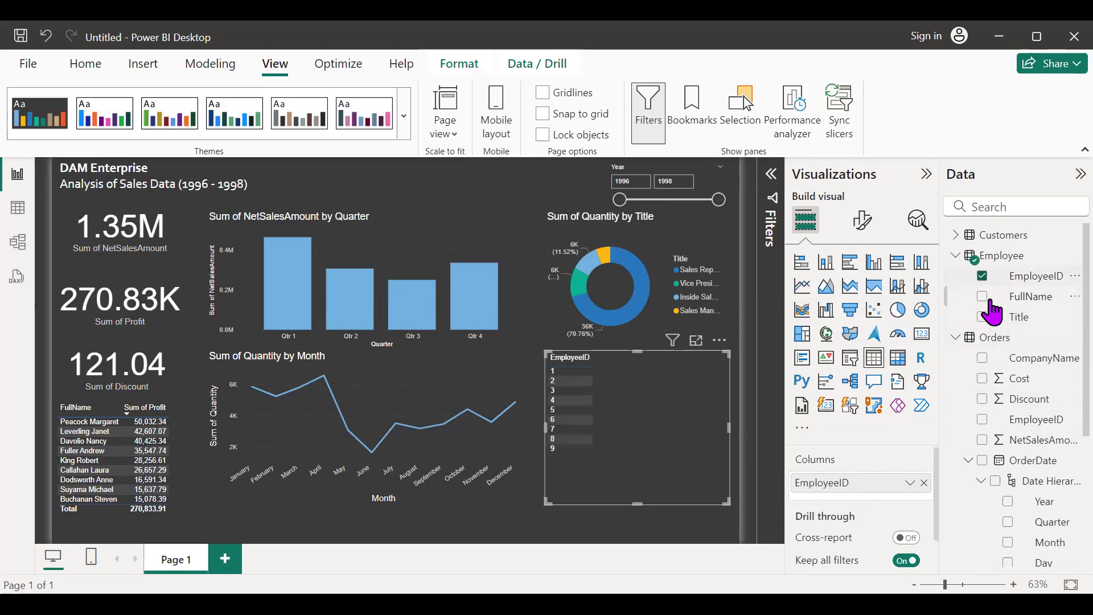
pyautogui.scroll(-5, 1008, 413)
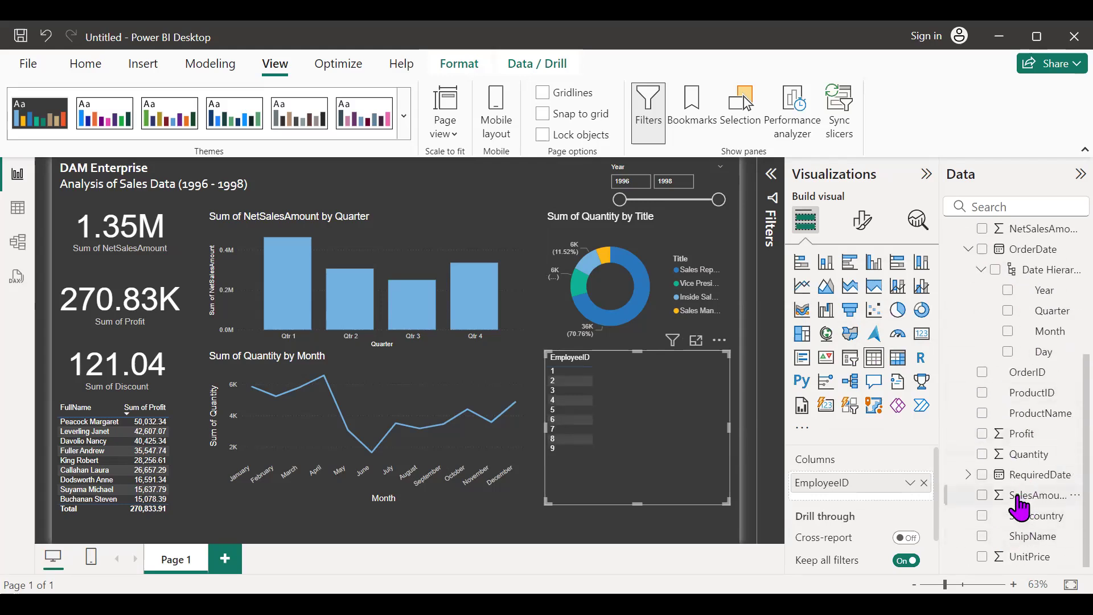
pyautogui.click(1019, 496)
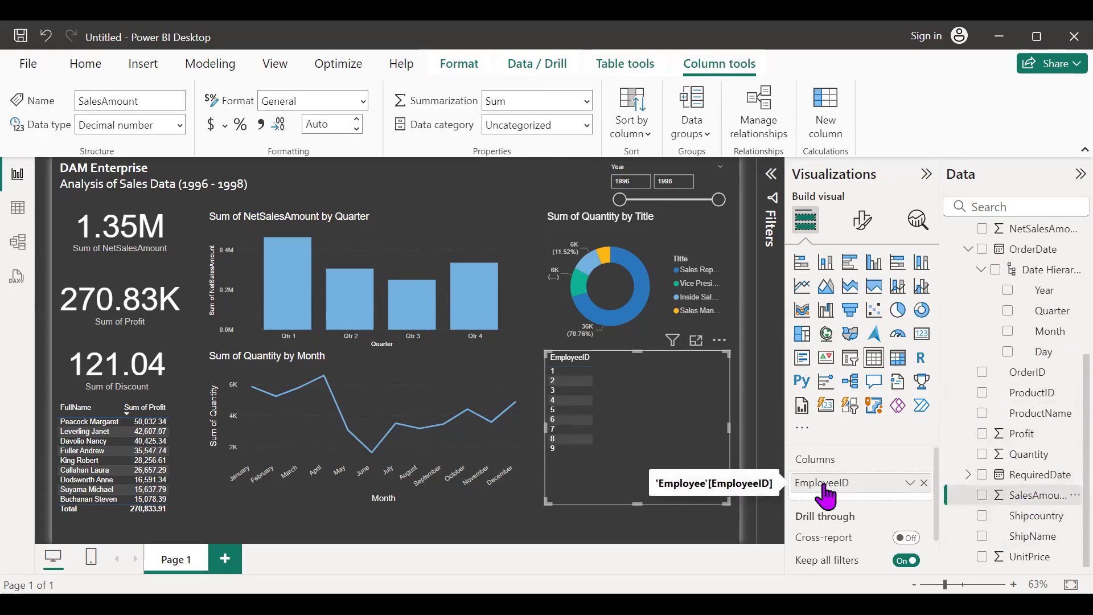
pyautogui.click(981, 495)
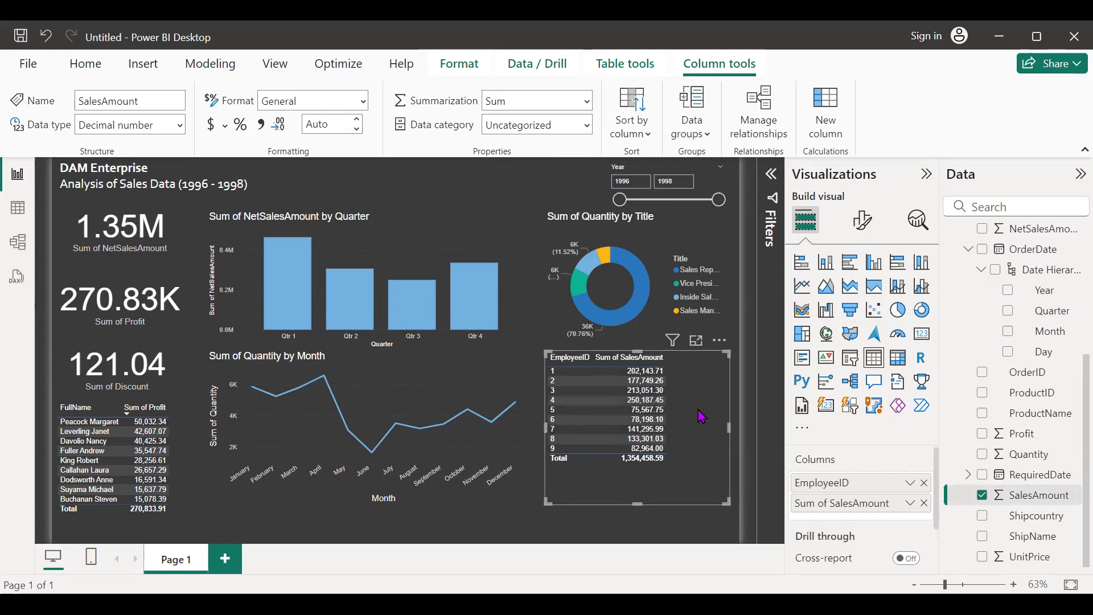
pyautogui.press('Delete')
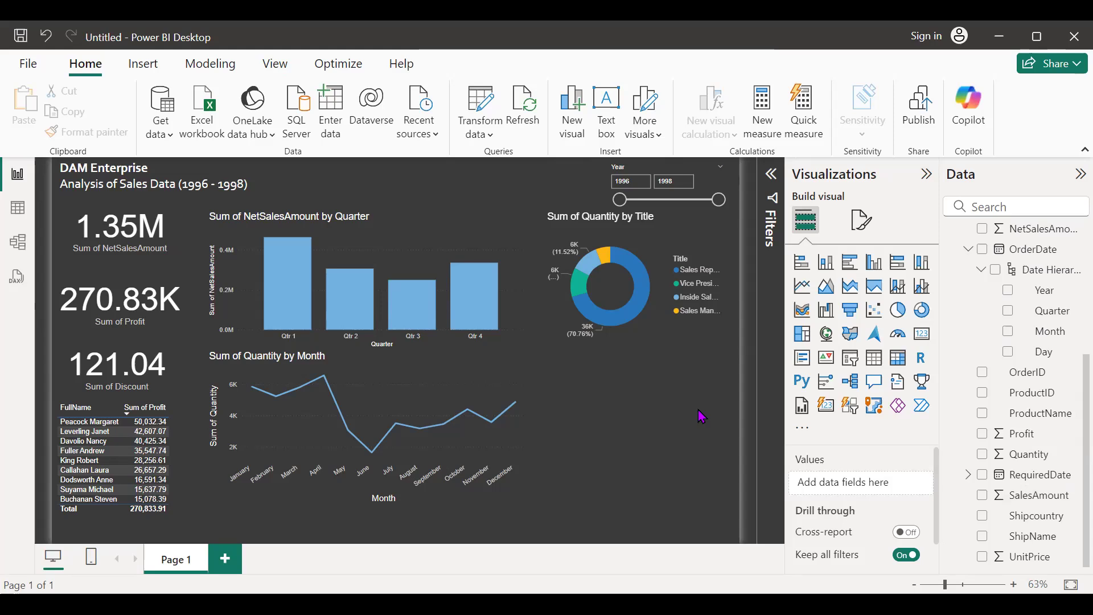
# Step: Try a filled map with Shipcountry as location below the donut chart, and delete it
pyautogui.click(1057, 419)
pyautogui.click(661, 434)
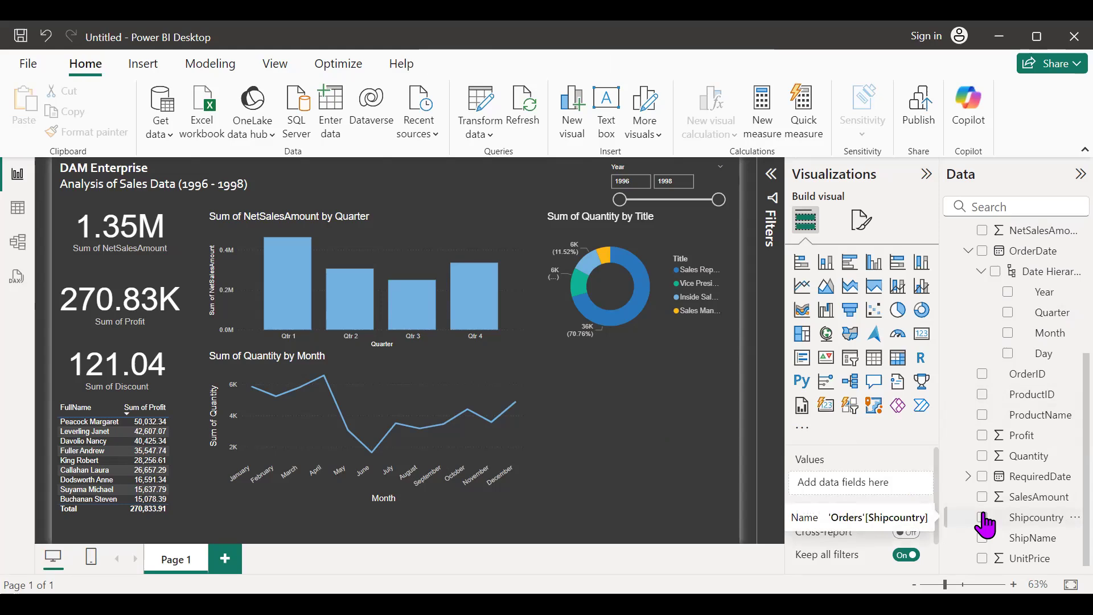
pyautogui.click(848, 336)
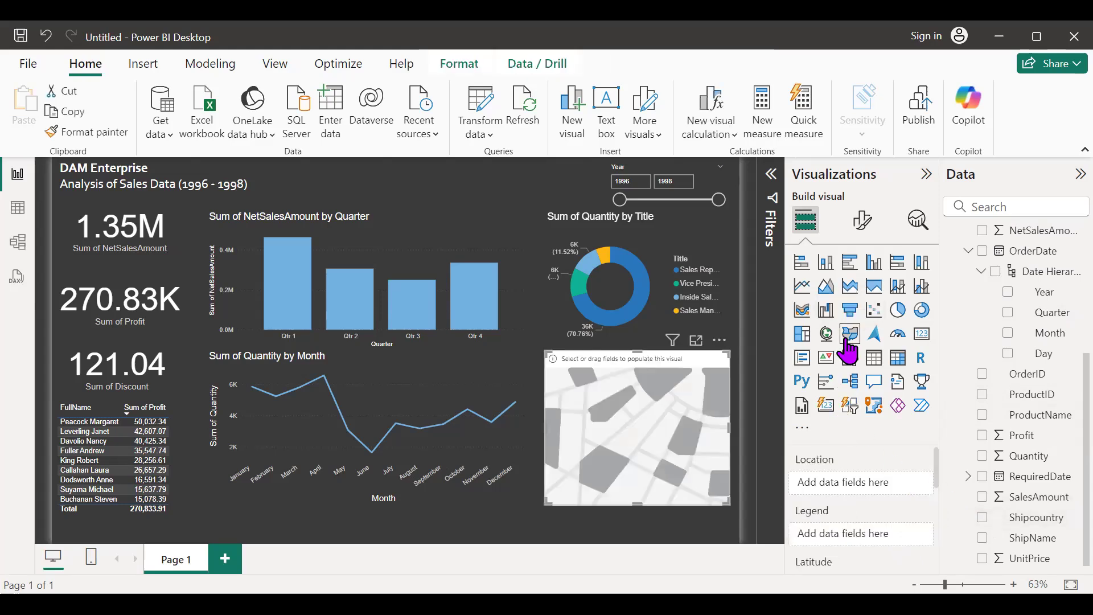
pyautogui.click(983, 518)
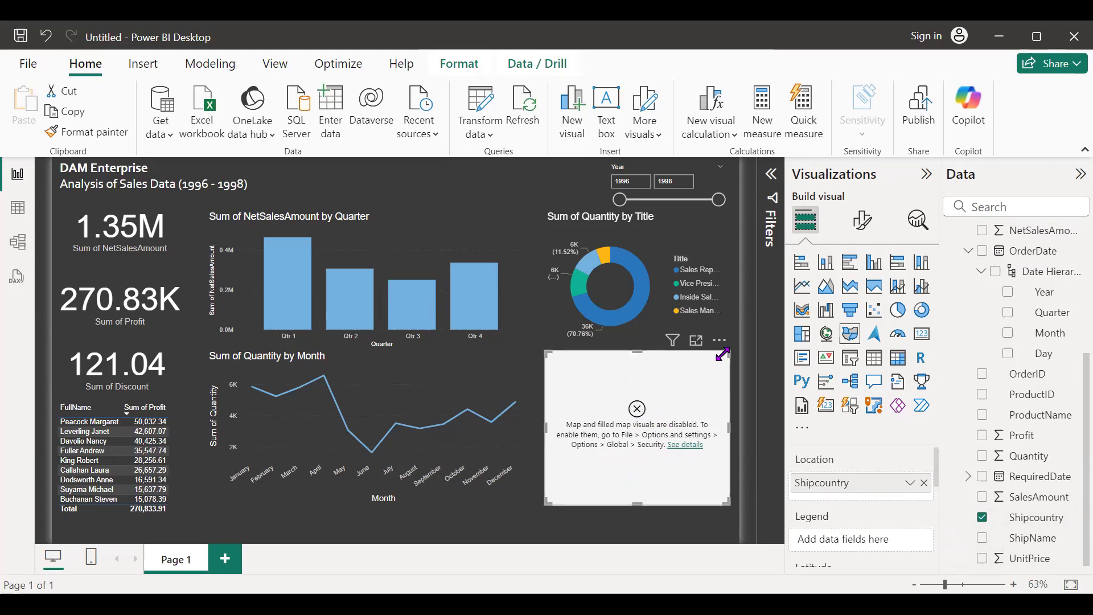
pyautogui.press('Delete')
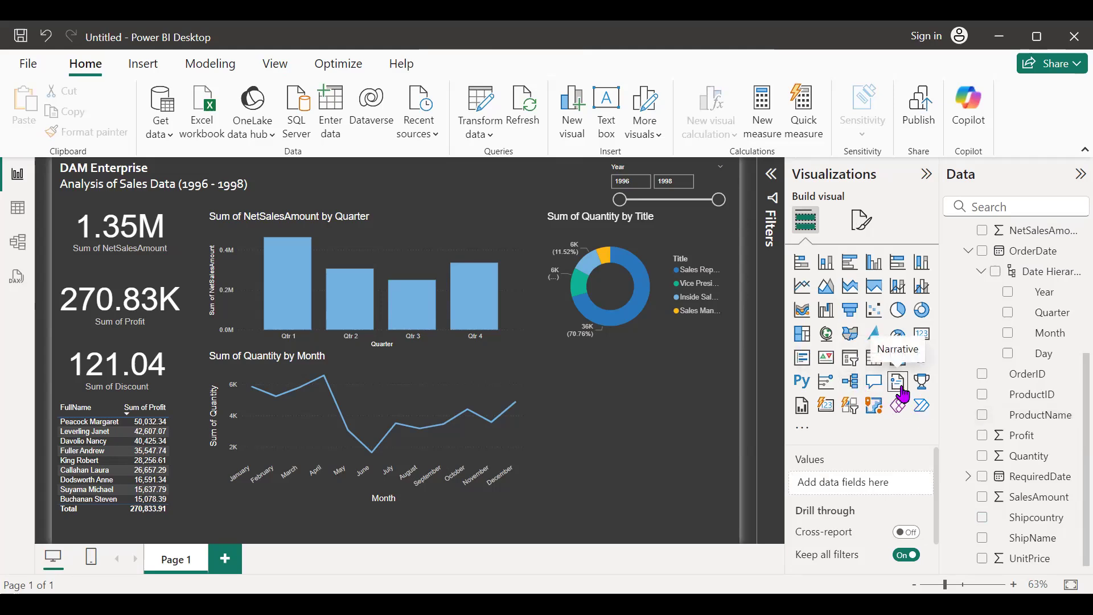
pyautogui.click(652, 333)
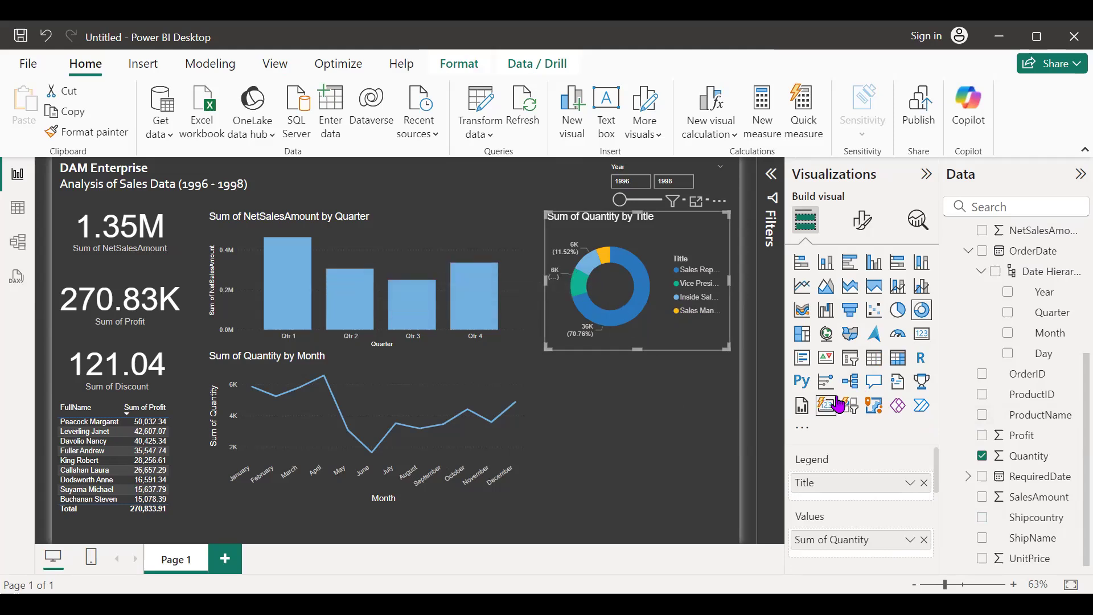
pyautogui.click(873, 384)
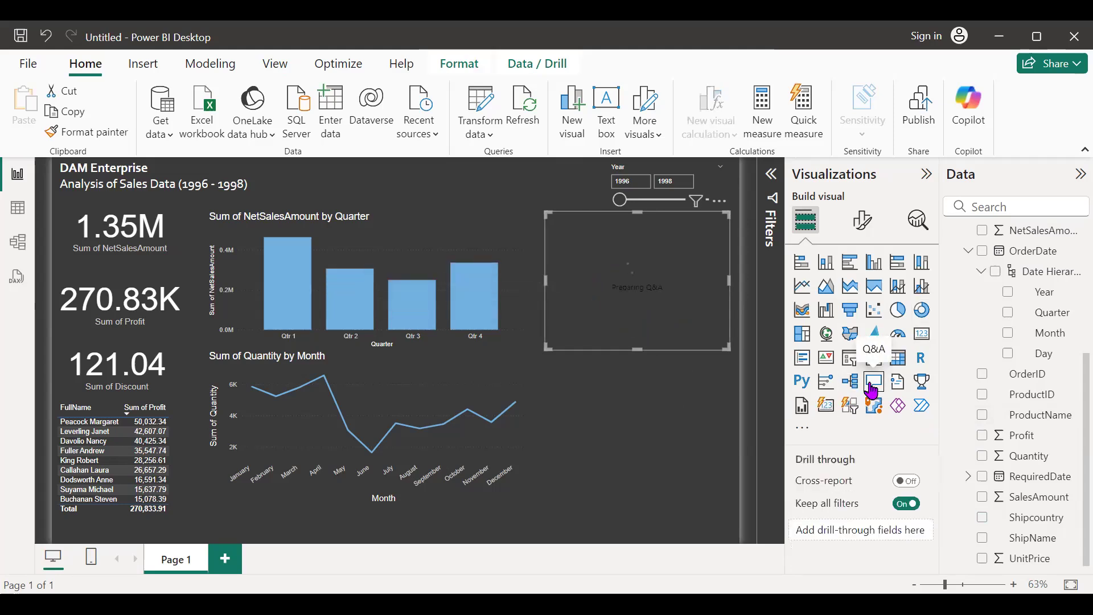
pyautogui.hotkey('ctrl', 'z')
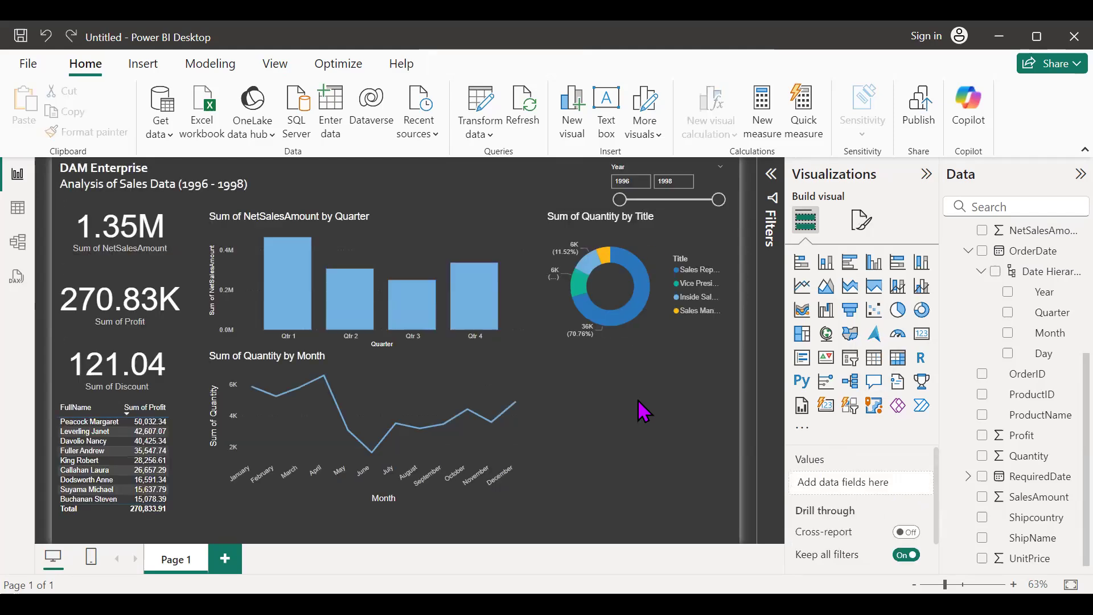
# Step: Add a Q&A visual in the empty space below the donut chart and look through its suggested questions
pyautogui.click(874, 383)
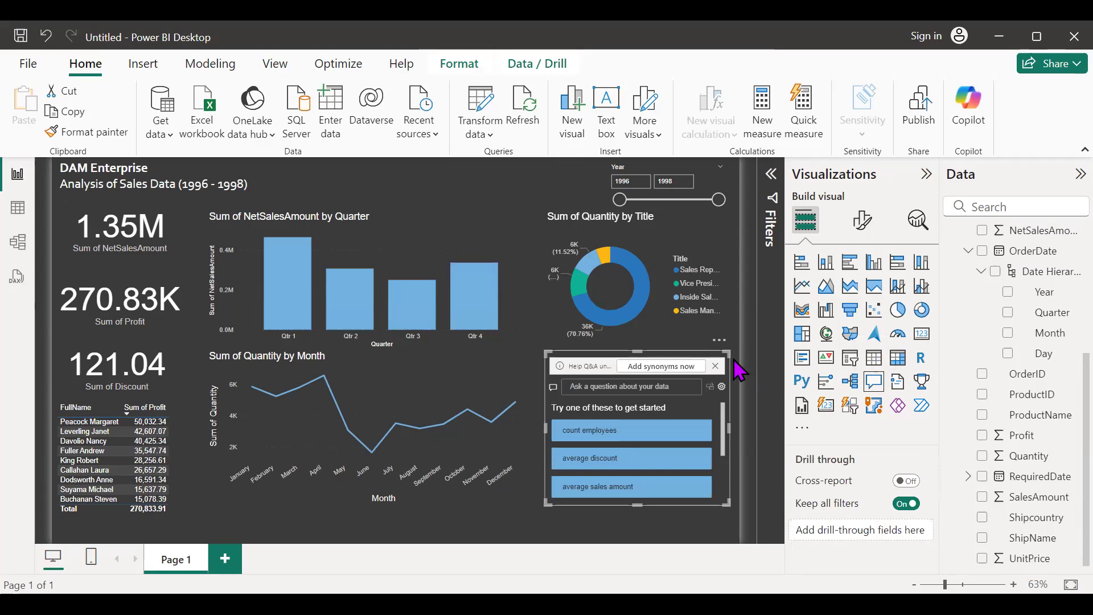
pyautogui.press('Delete')
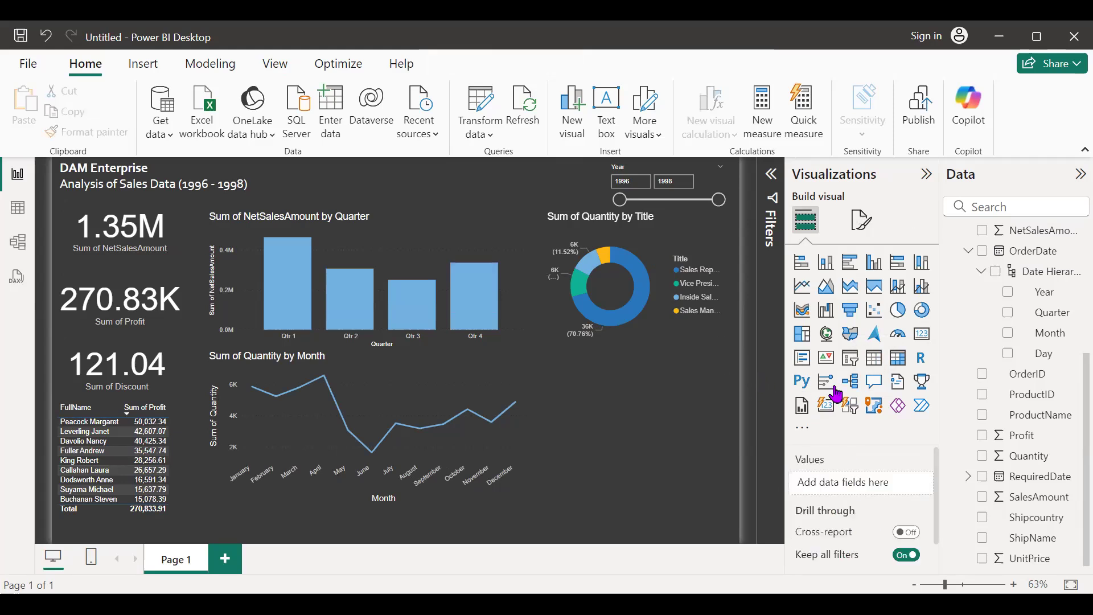
pyautogui.click(874, 381)
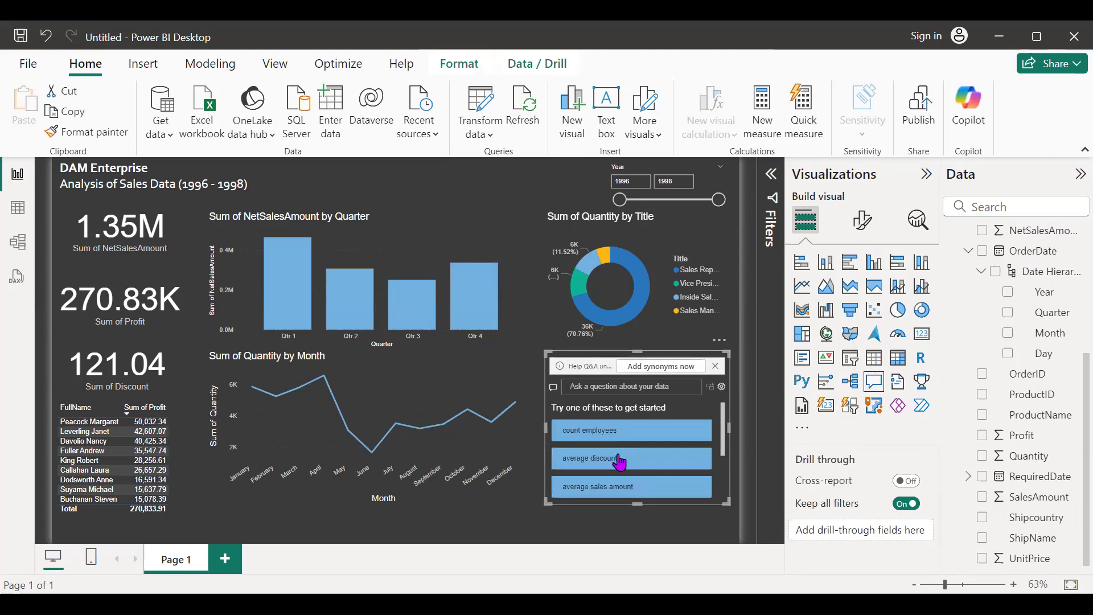
pyautogui.scroll(-3, 642, 458)
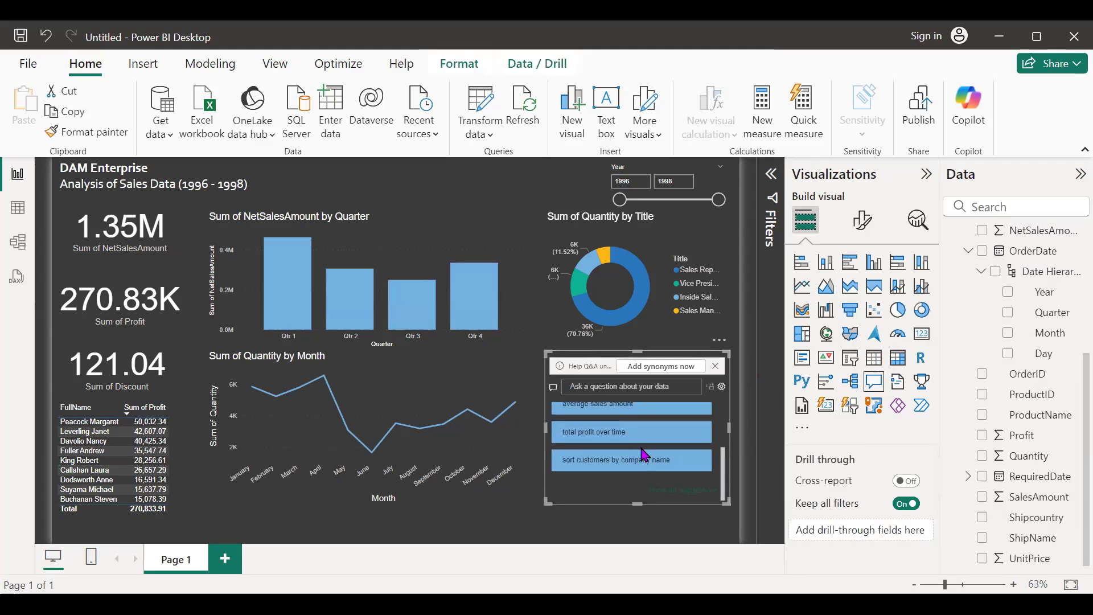
# Step: Dismiss the synonyms suggestion in the Q&A visual and delete the visual from below the donut chart
pyautogui.scroll(3, 646, 455)
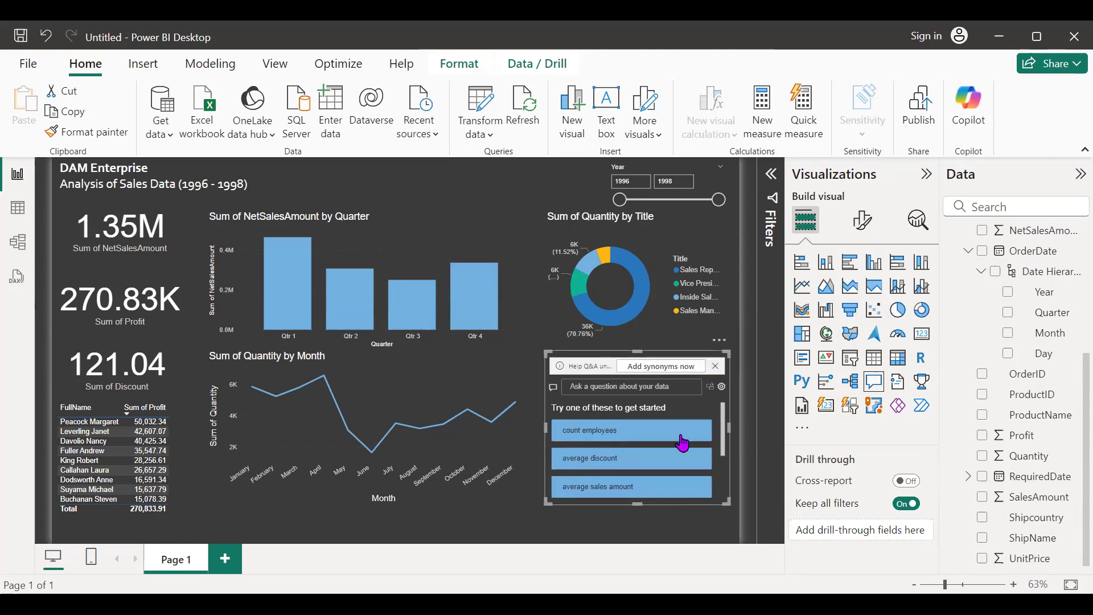
pyautogui.click(717, 367)
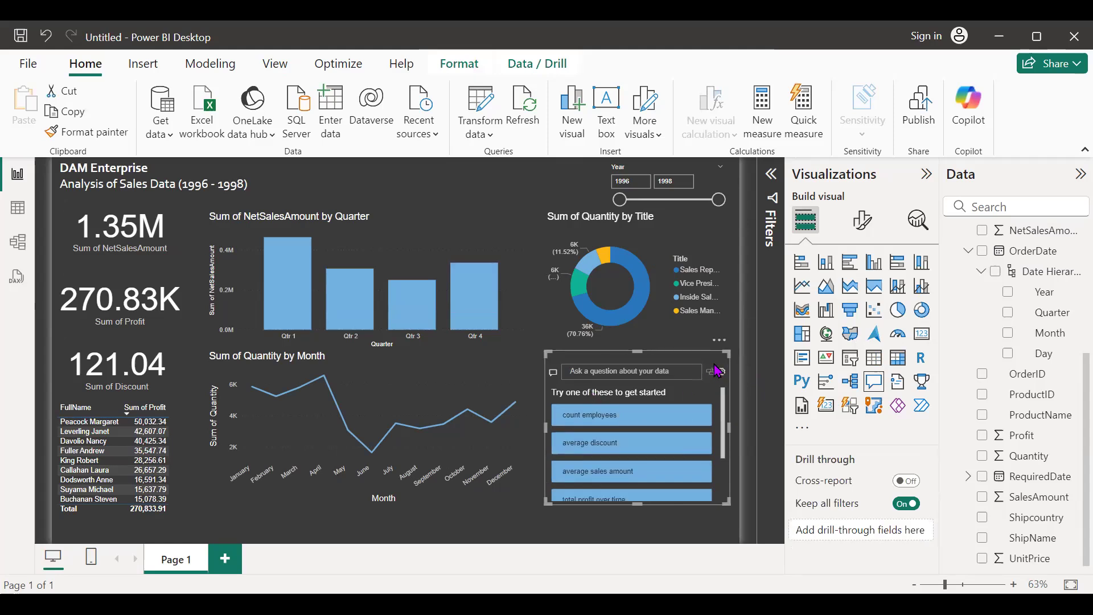
pyautogui.press('Delete')
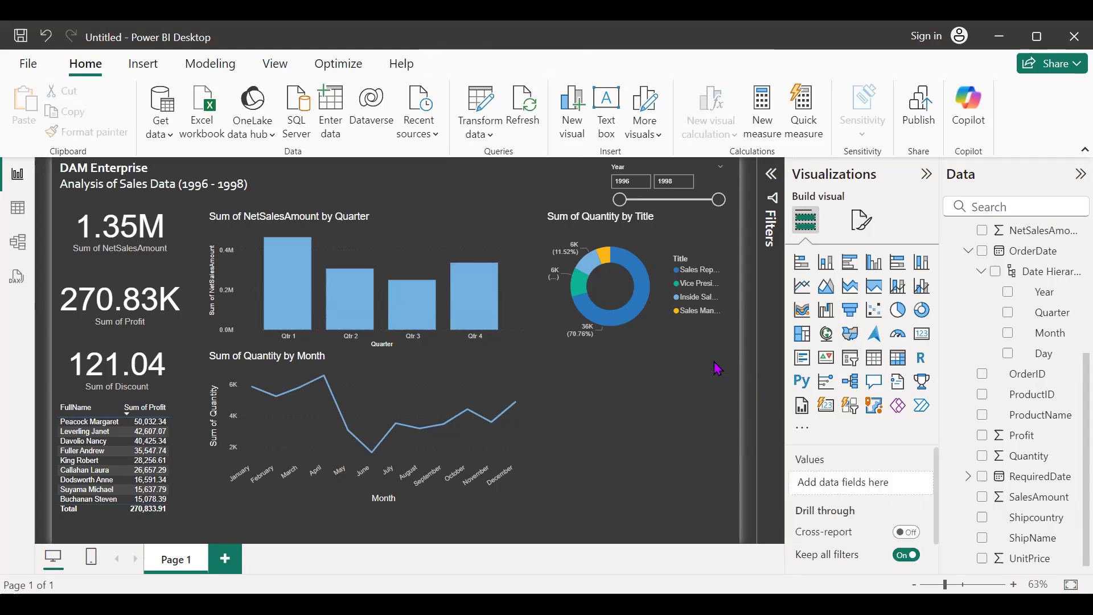
# Step: Try converting the quarterly NetSalesAmount chart into a narrative visual, and undo the conversion
pyautogui.click(433, 322)
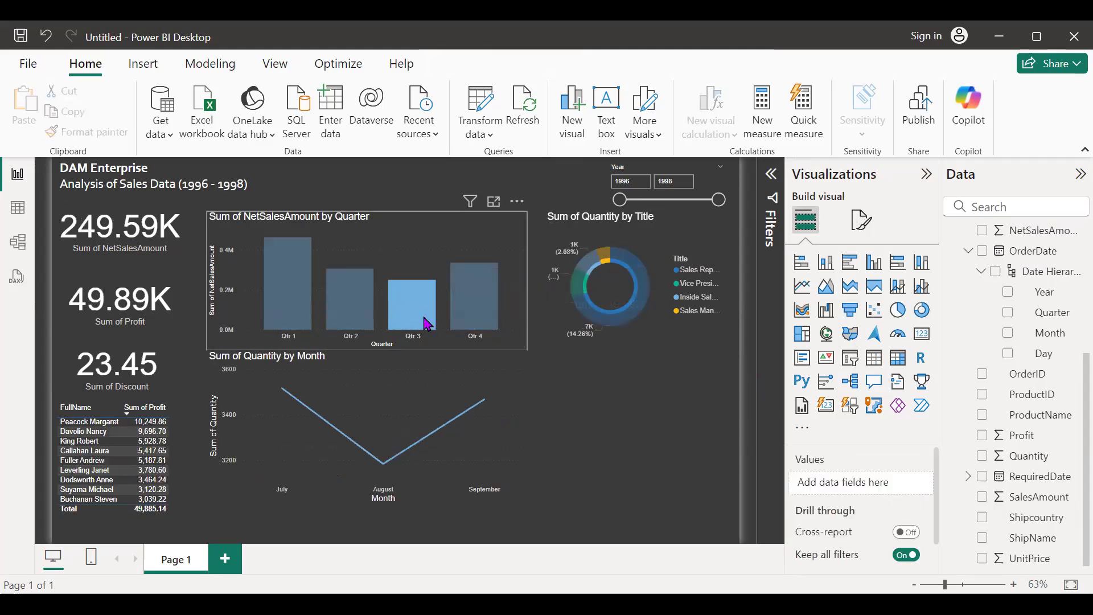
pyautogui.click(433, 322)
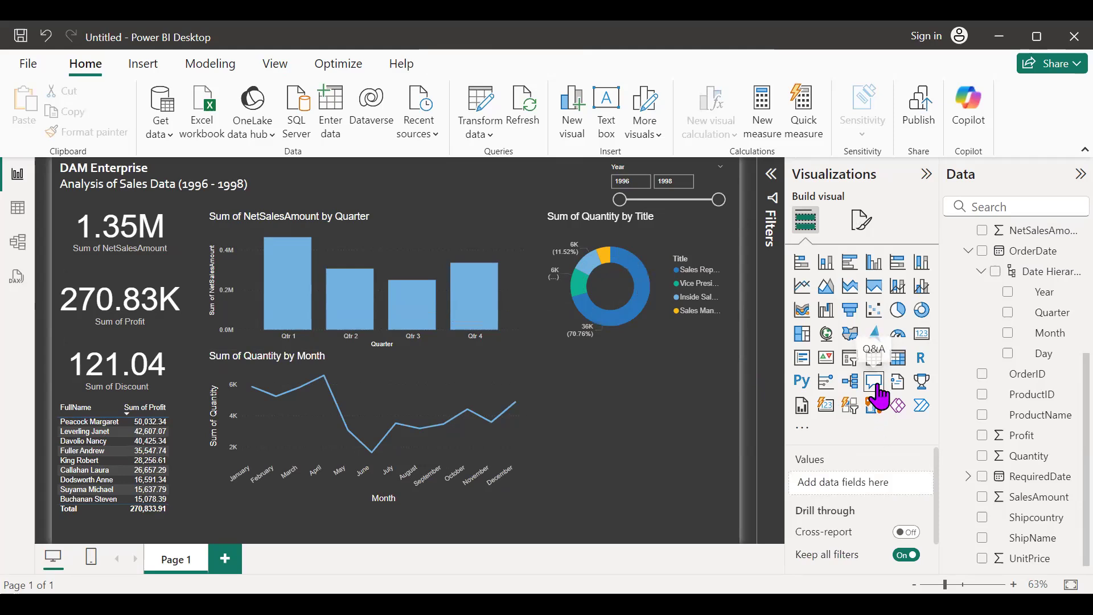
pyautogui.click(524, 348)
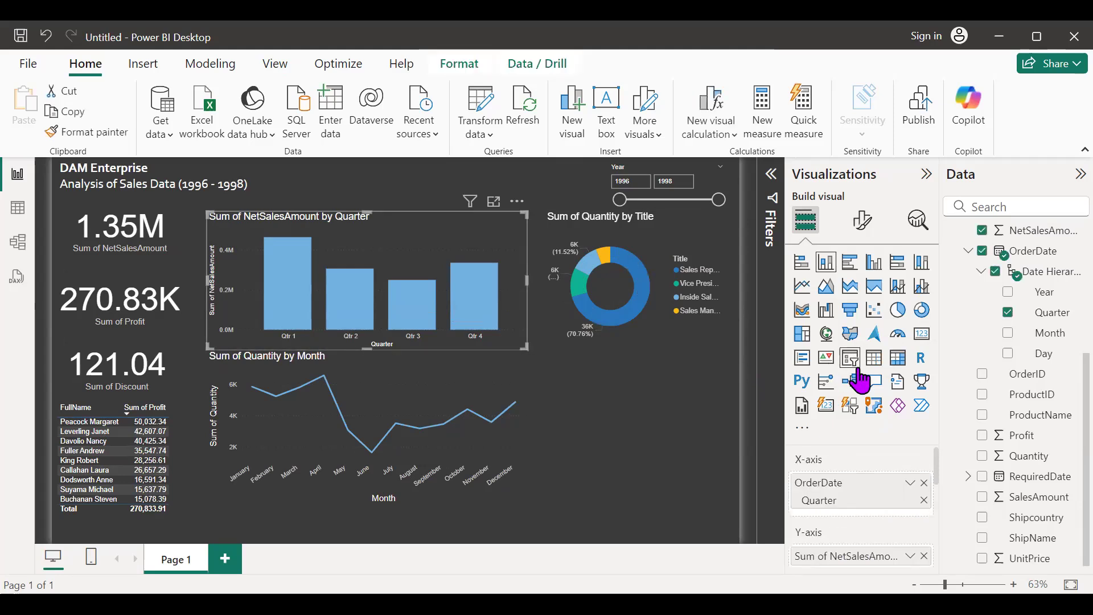
pyautogui.click(899, 384)
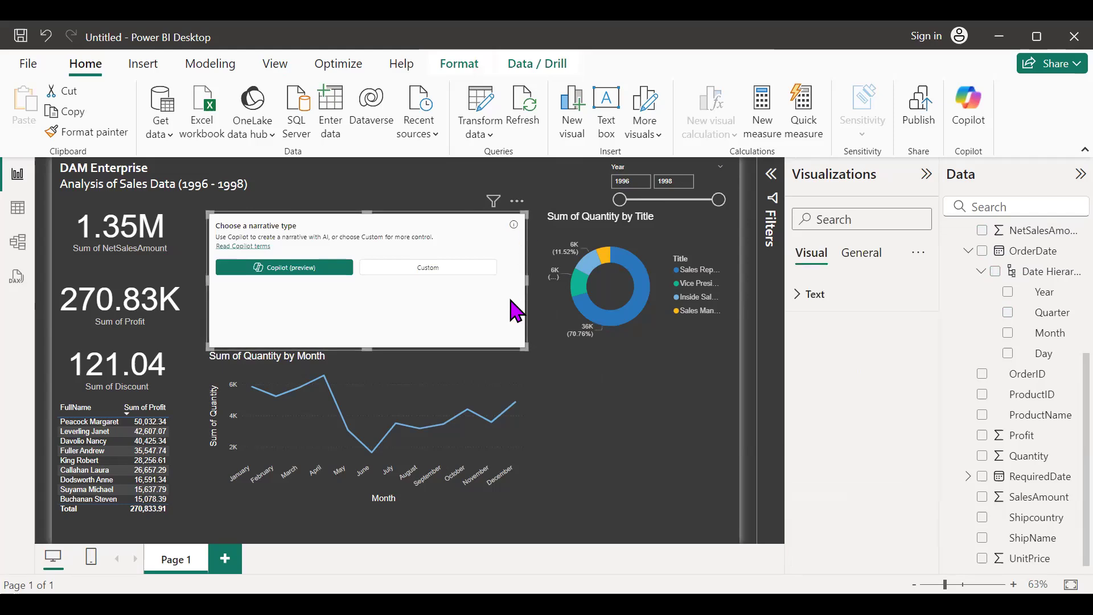
pyautogui.hotkey('ctrl', 'z')
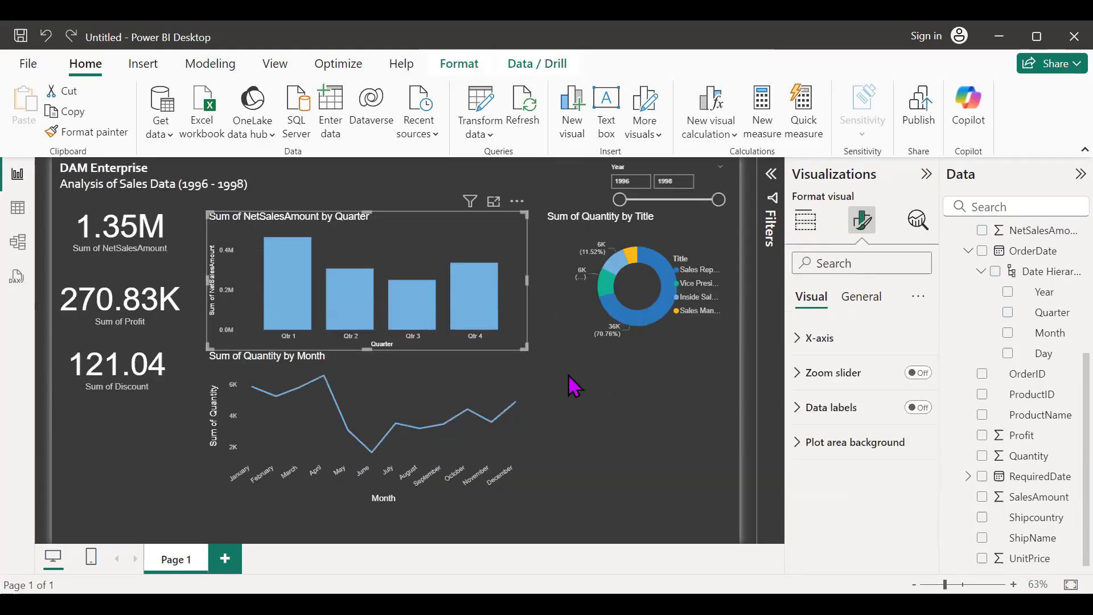
# Step: Try a Q&A visual with the question "average discount" below the donut chart, and delete it
pyautogui.click(649, 453)
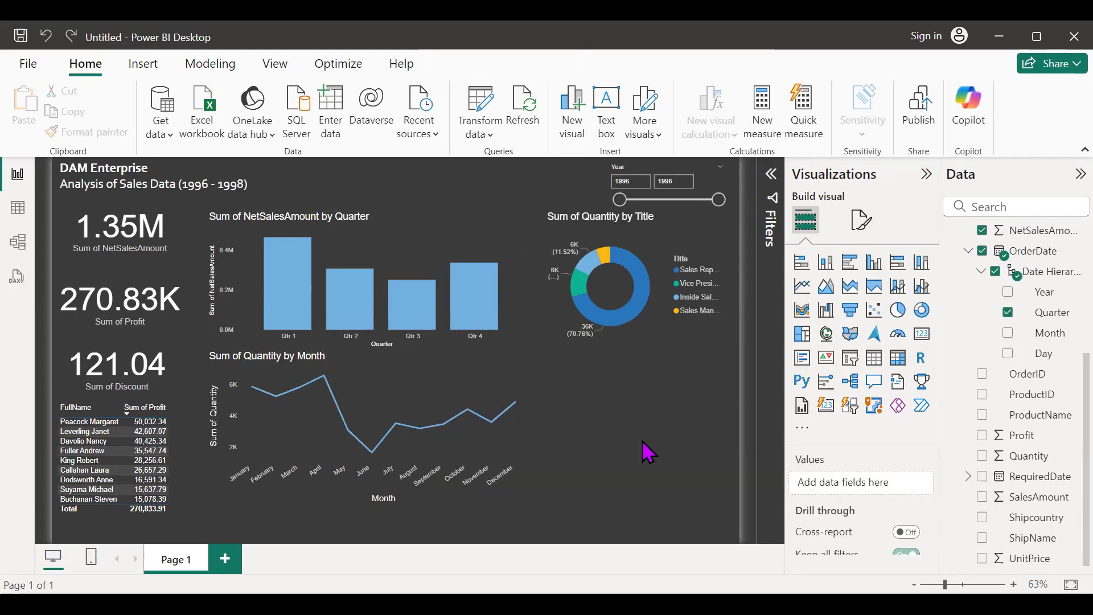
pyautogui.doubleClick(643, 442)
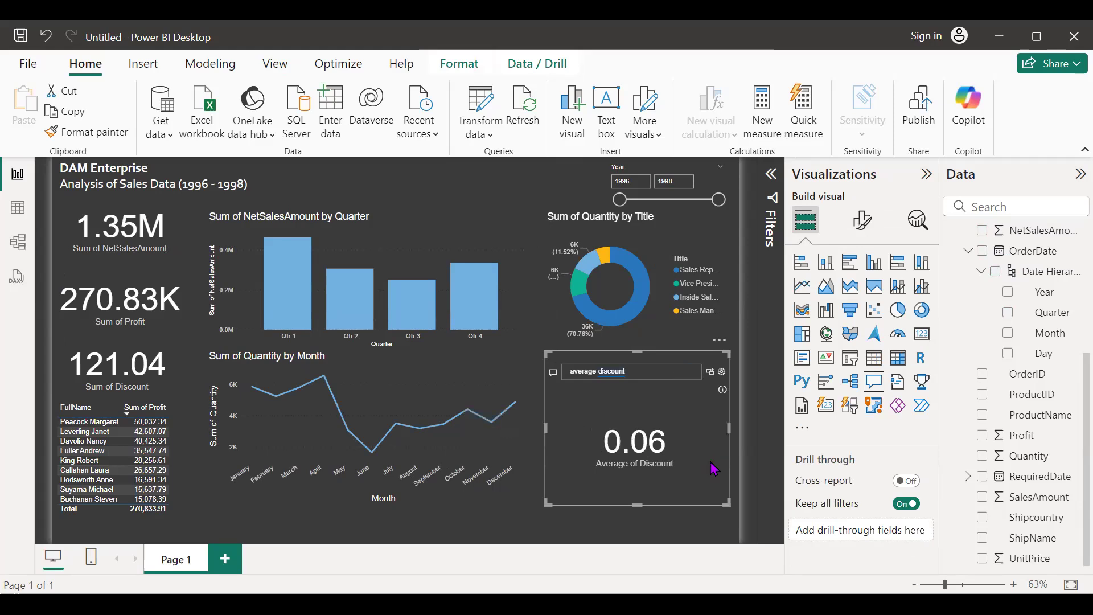
pyautogui.press('Delete')
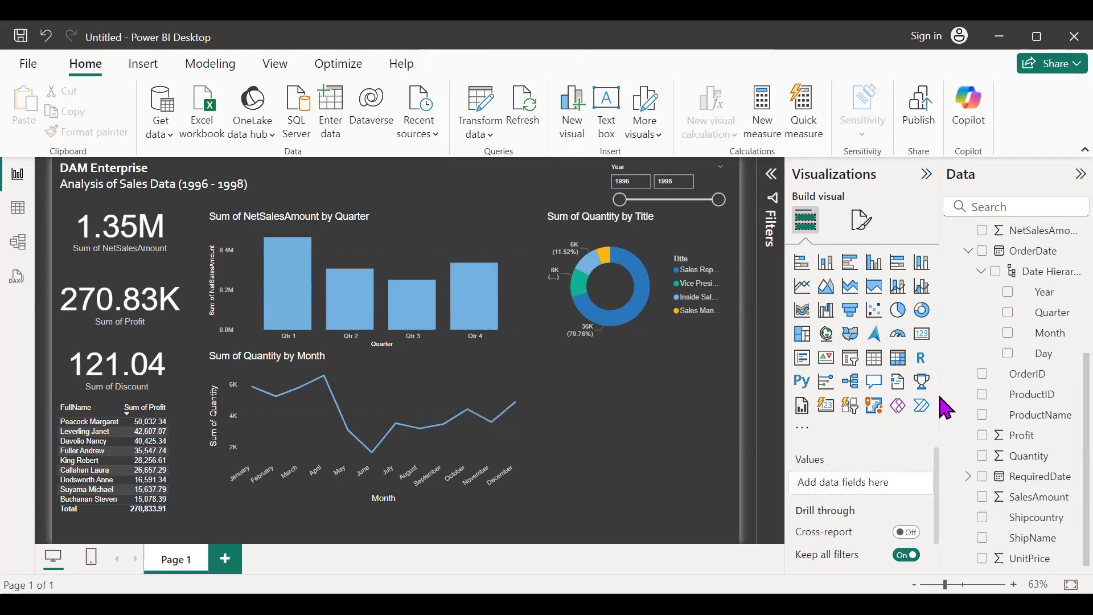
# Step: Add a table of ProductName and the sum of SalesAmount below the donut chart, and narrow its ProductName column
pyautogui.scroll(-1, 997, 481)
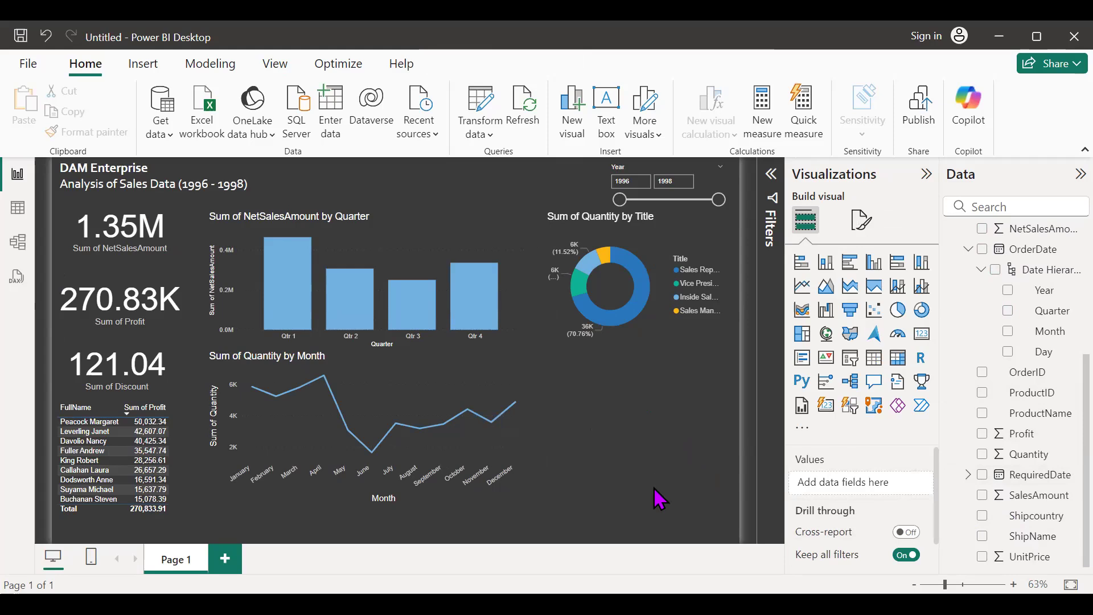
pyautogui.scroll(4, 1062, 373)
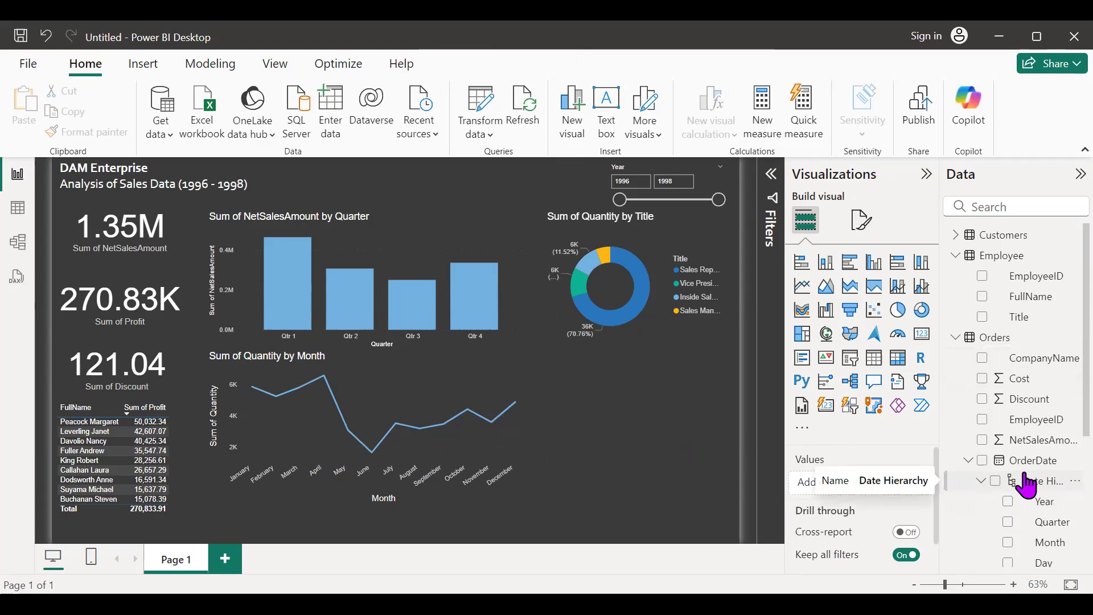
pyautogui.scroll(-4, 1002, 484)
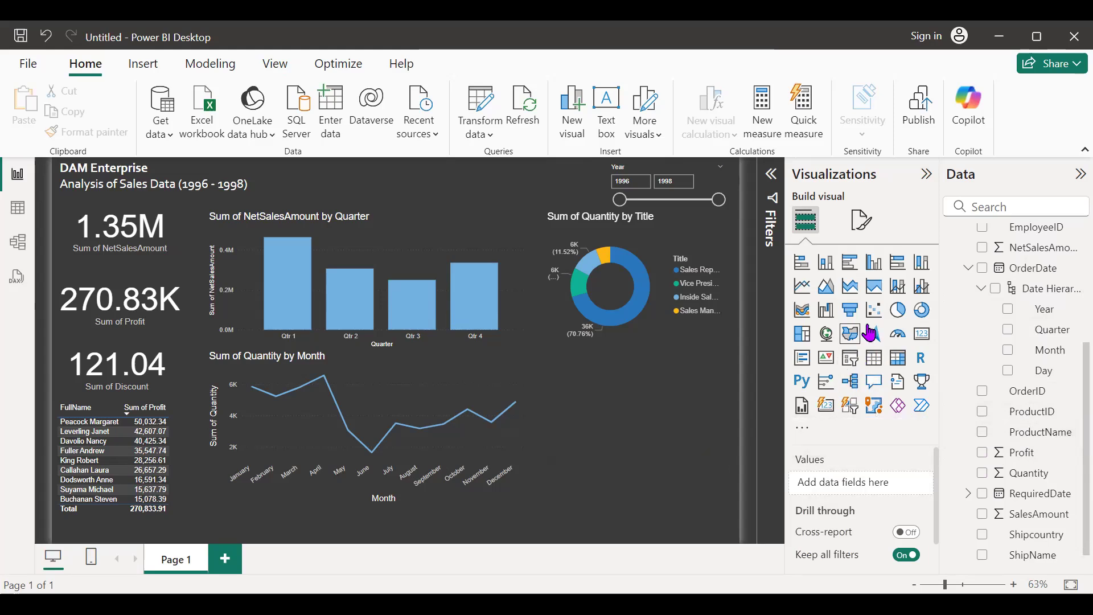
pyautogui.click(879, 363)
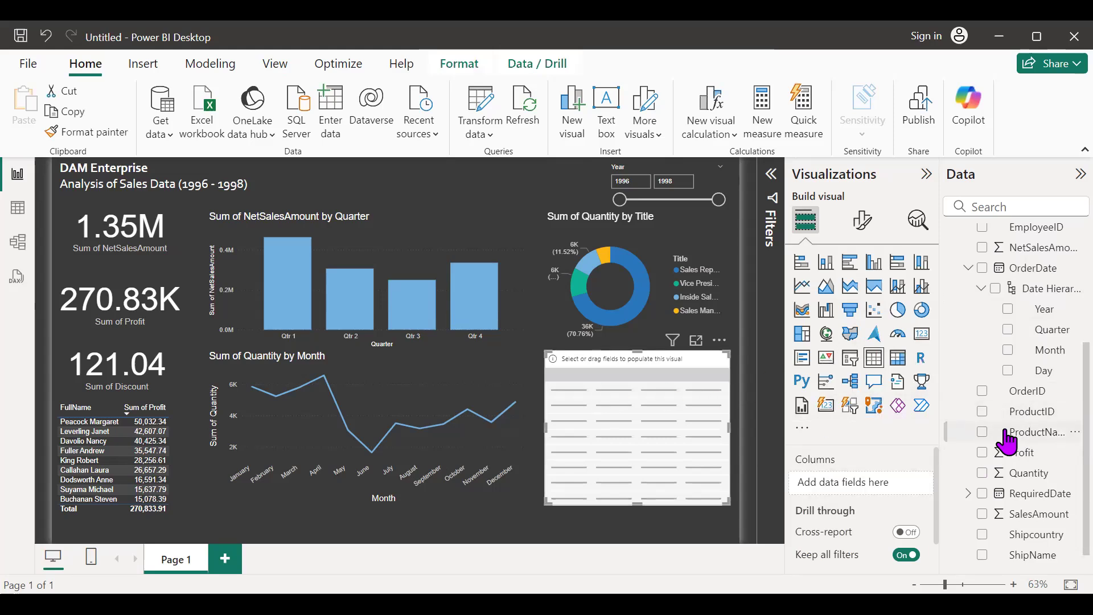
pyautogui.click(983, 434)
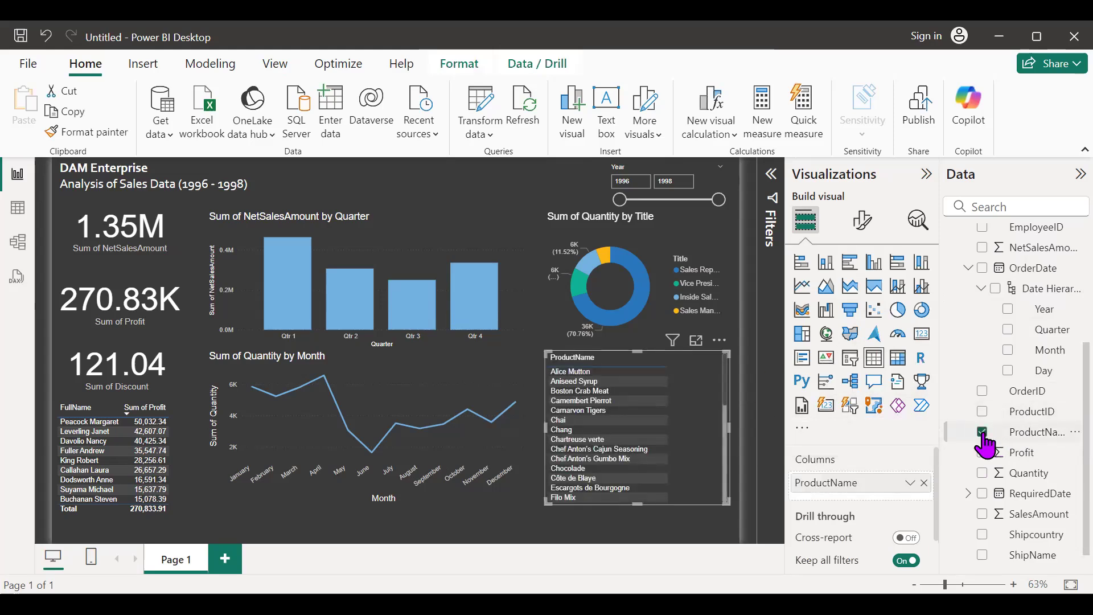
pyautogui.moveTo(724, 371); pyautogui.dragTo(724, 343)
pyautogui.scroll(-1, 1013, 518)
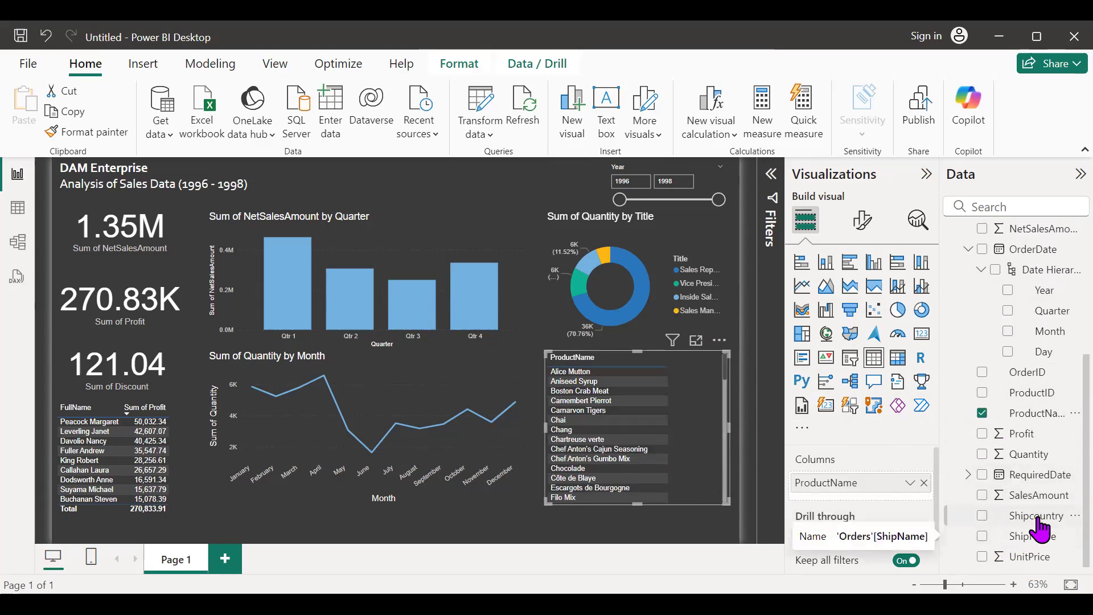
pyautogui.click(984, 496)
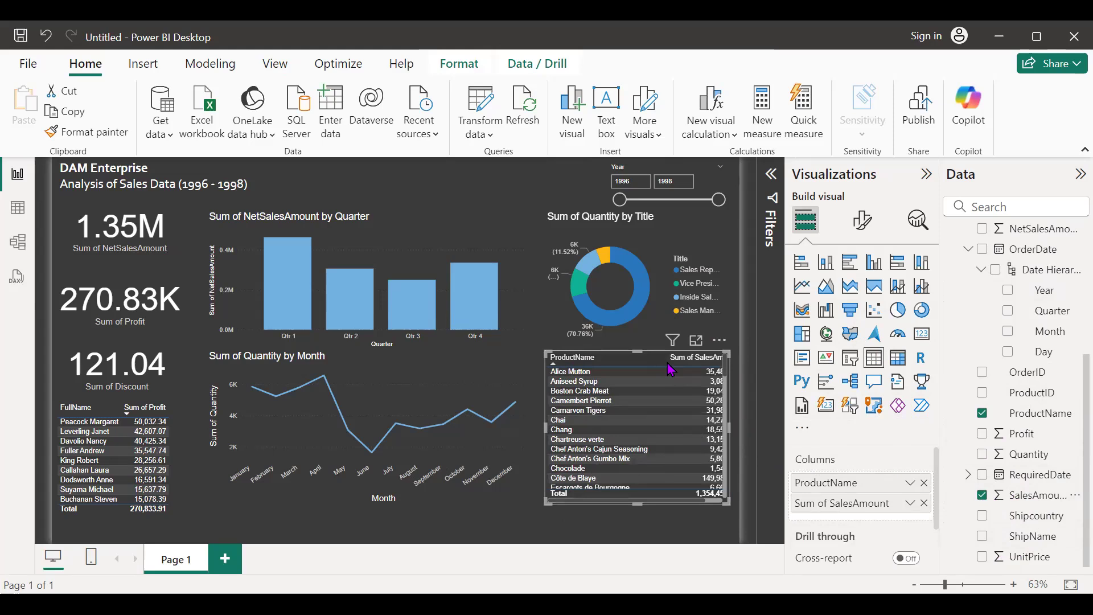
pyautogui.moveTo(669, 363); pyautogui.dragTo(639, 363)
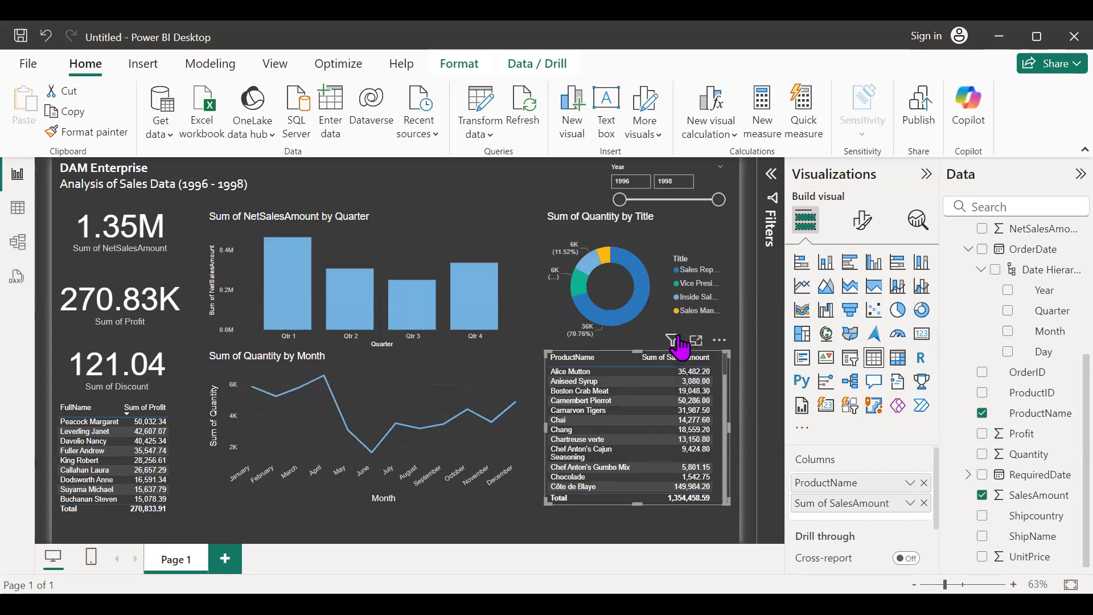
# Step: Sort the product table by Sum of SalesAmount in descending order
pyautogui.moveTo(679, 345)
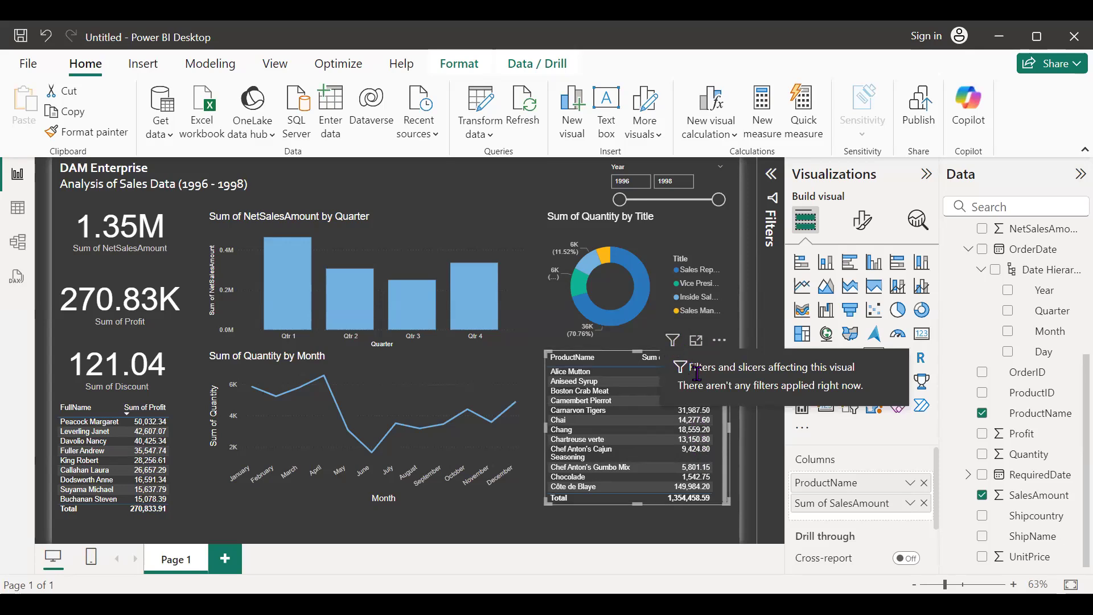
pyautogui.click(720, 341)
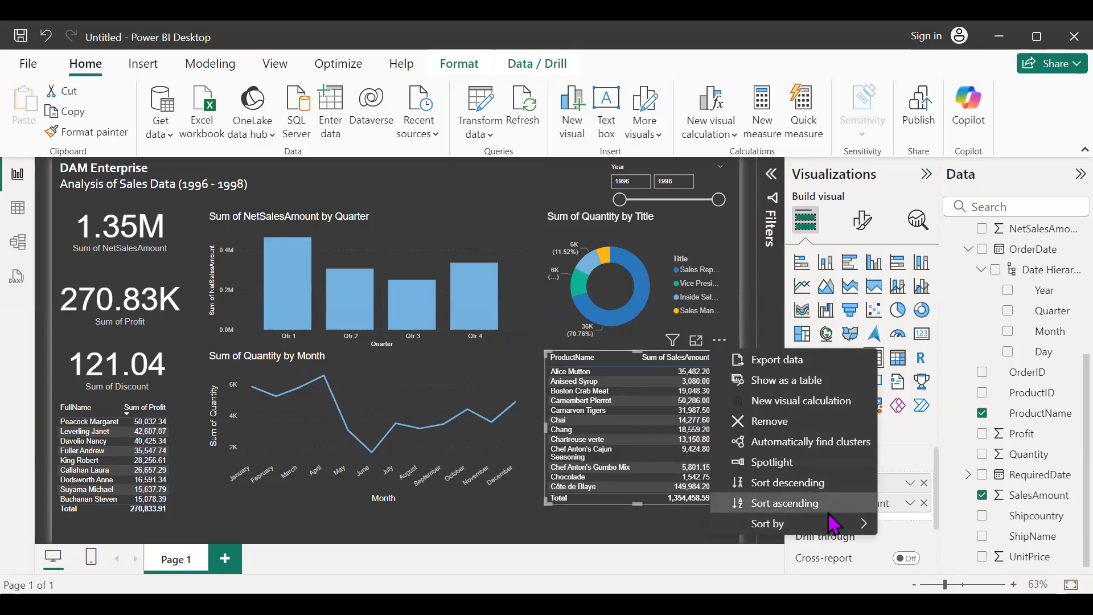
pyautogui.moveTo(833, 522)
pyautogui.click(916, 542)
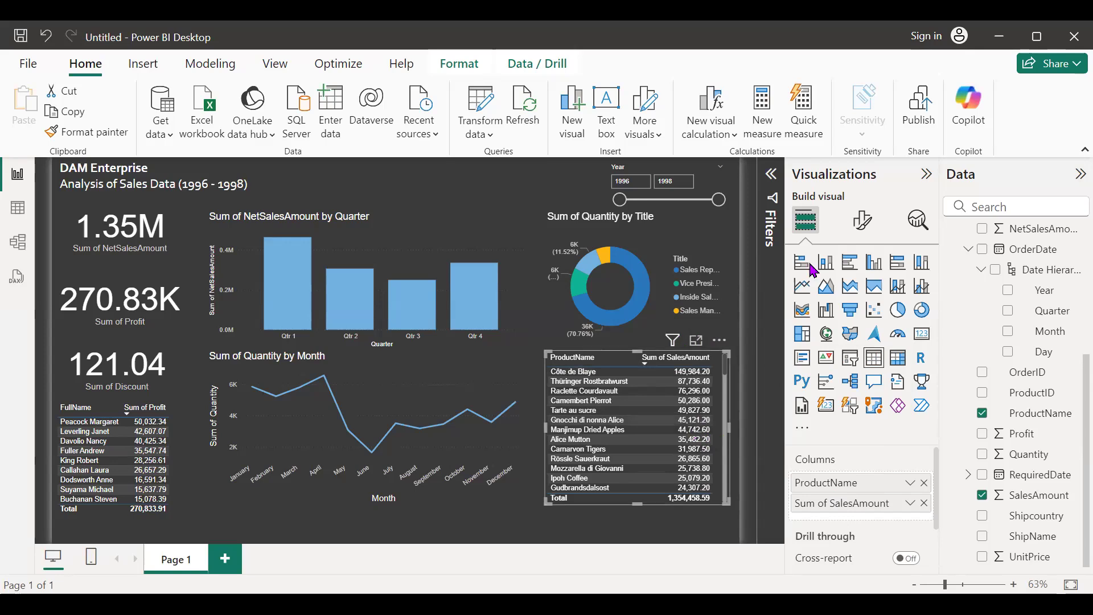
# Step: Examine the product table's filters, including the comparison conditions available for Sum of SalesAmount
pyautogui.click(768, 172)
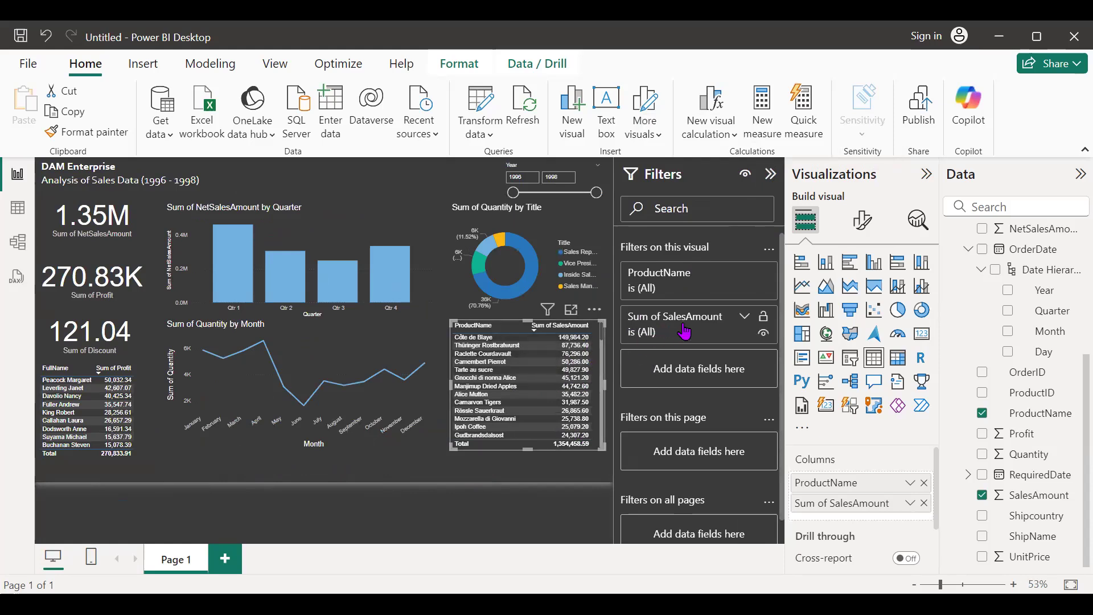
pyautogui.scroll(-1, 722, 392)
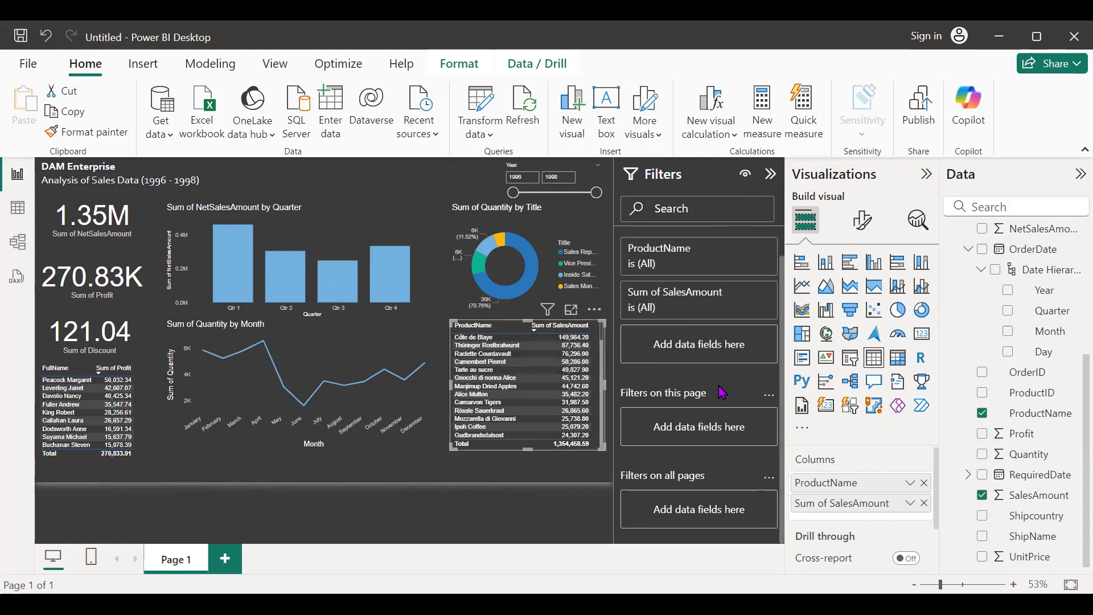
pyautogui.scroll(1, 701, 475)
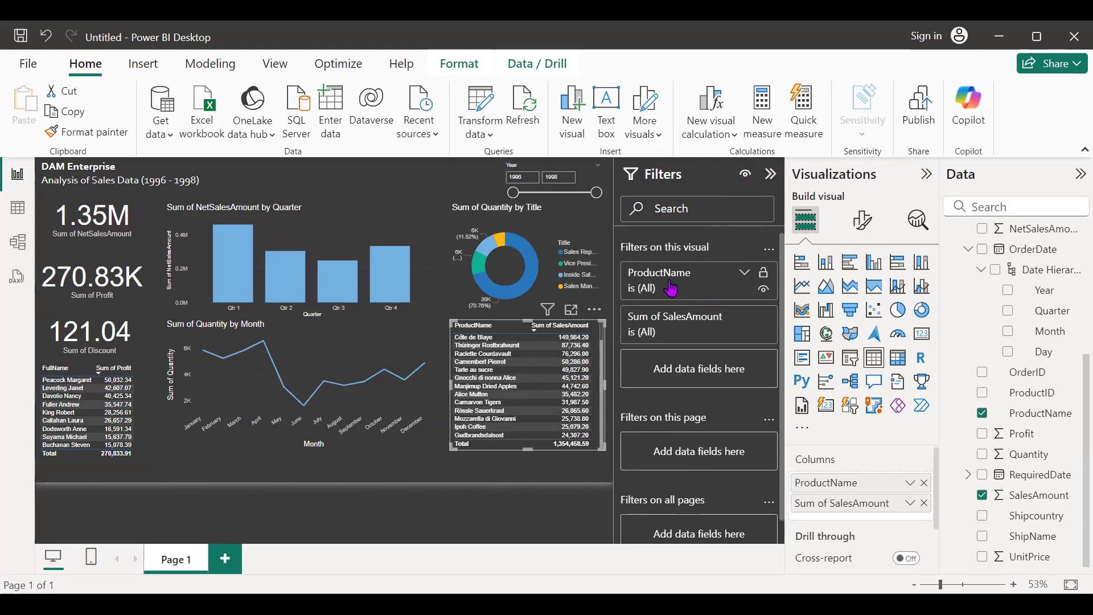
pyautogui.click(671, 325)
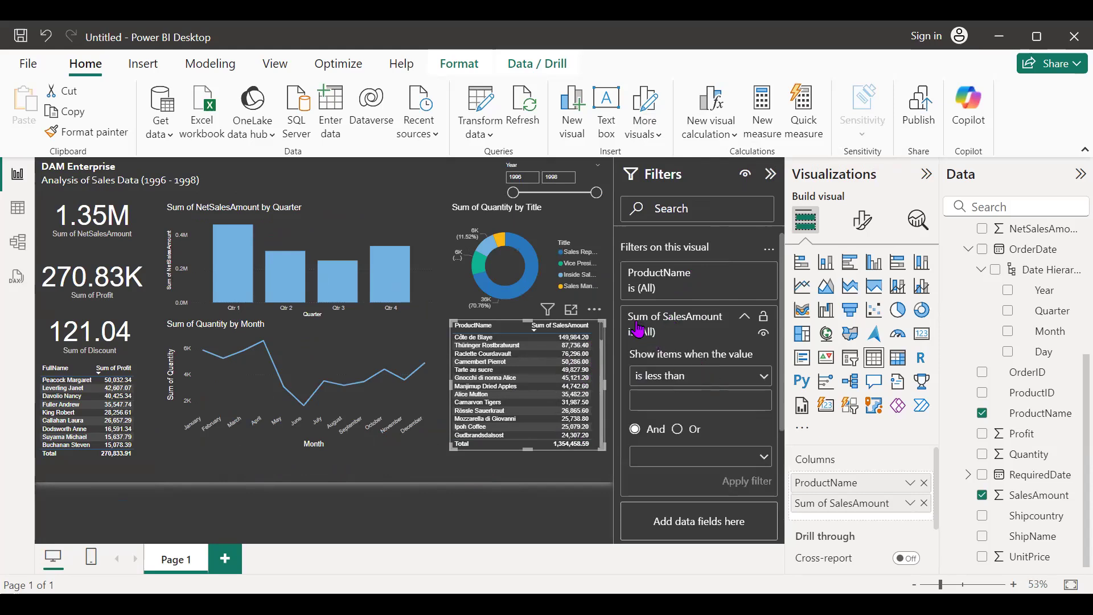
pyautogui.click(729, 379)
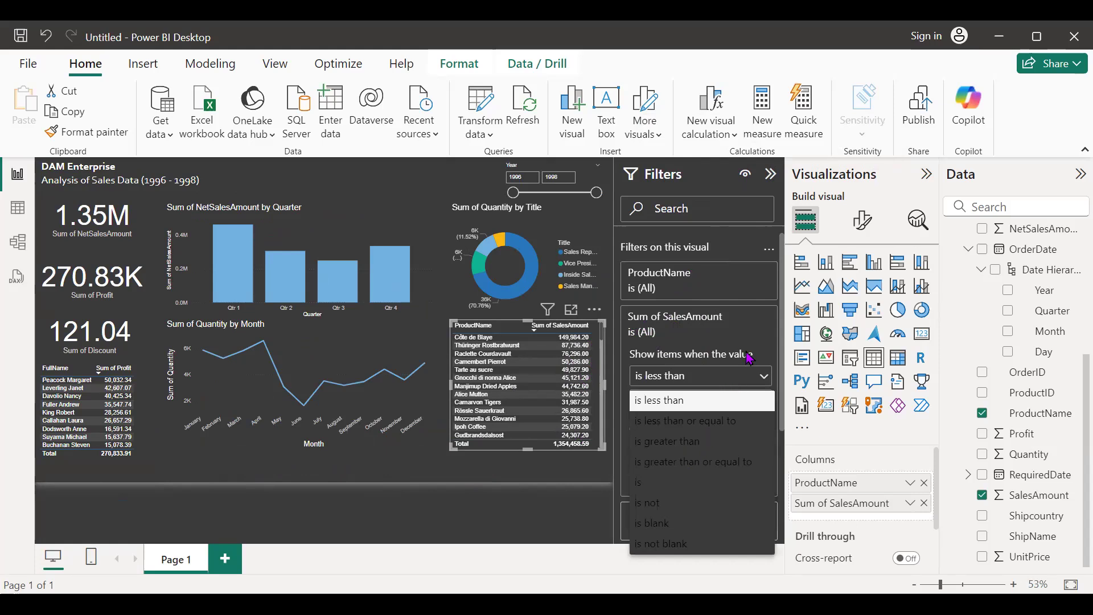
pyautogui.click(742, 382)
pyautogui.click(745, 403)
pyautogui.scroll(-2, 749, 410)
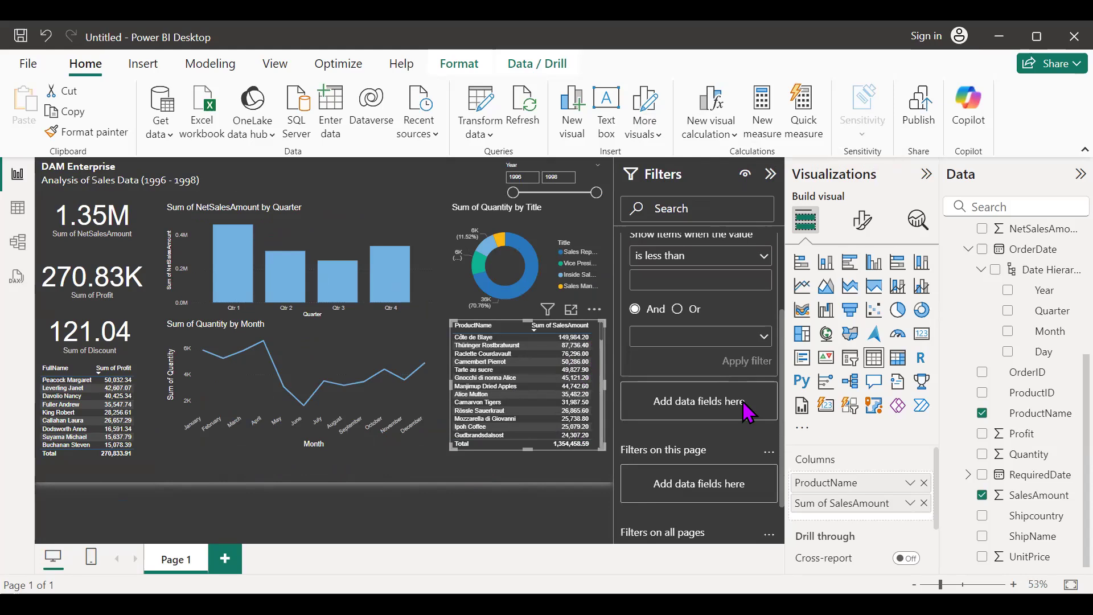
pyautogui.click(772, 174)
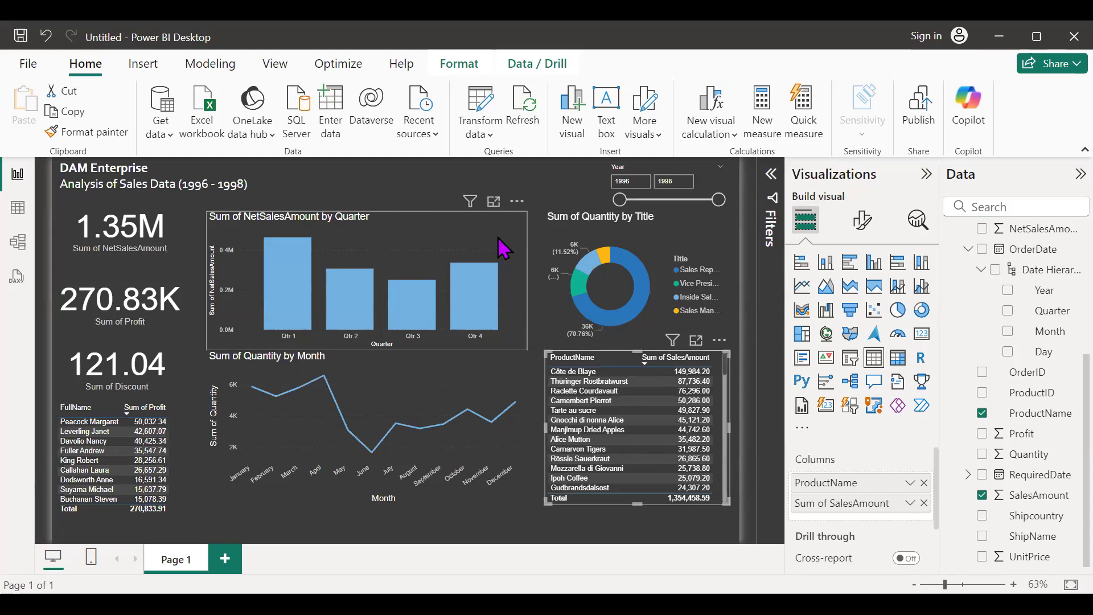
# Step: Look through the product table's visual and general formatting options, including its title settings, and collapse the visualization settings
pyautogui.click(484, 279)
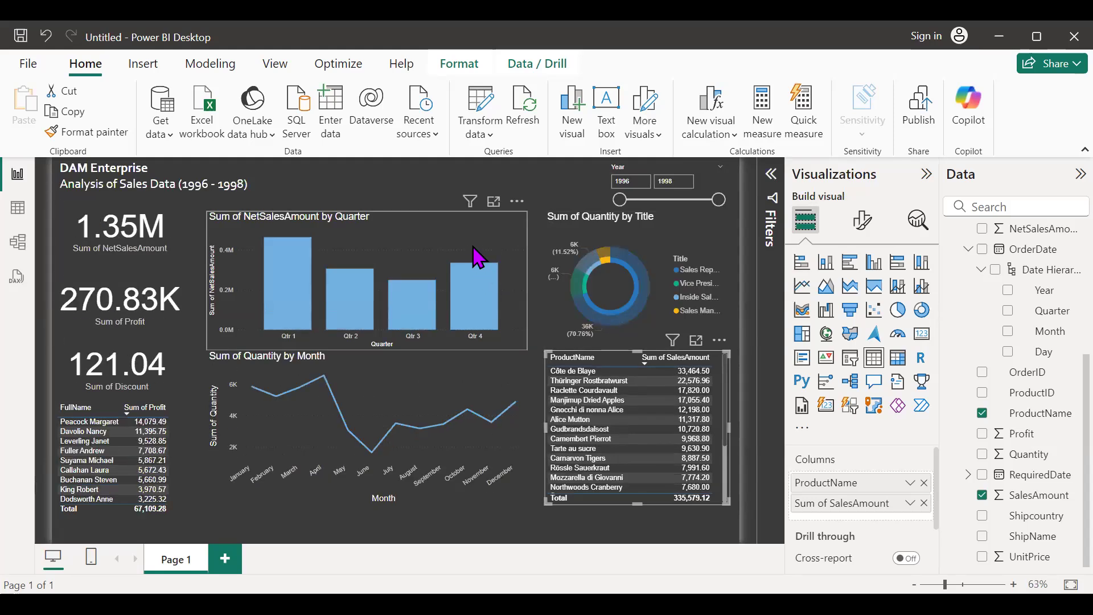
pyautogui.click(861, 221)
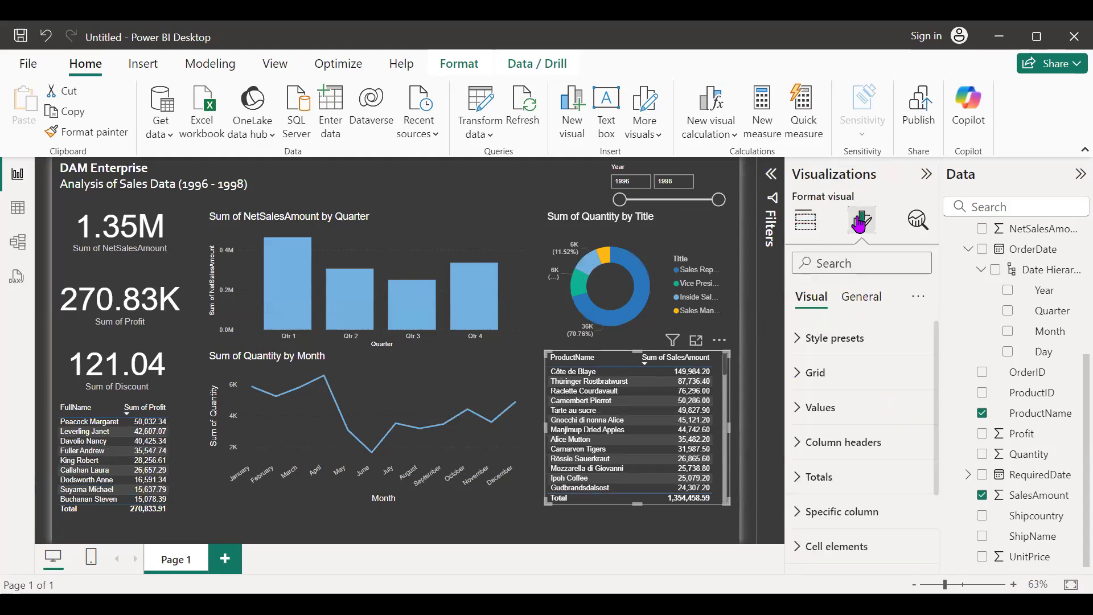
pyautogui.scroll(-3, 866, 456)
pyautogui.scroll(3, 863, 458)
pyautogui.scroll(-3, 862, 456)
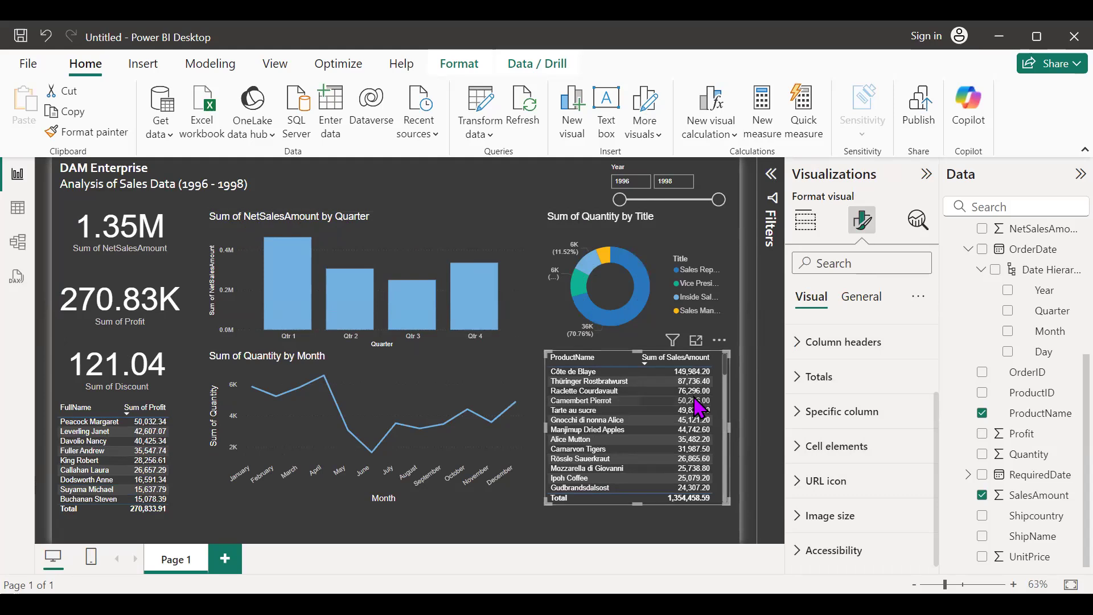
pyautogui.scroll(2, 810, 402)
pyautogui.scroll(-3, 812, 395)
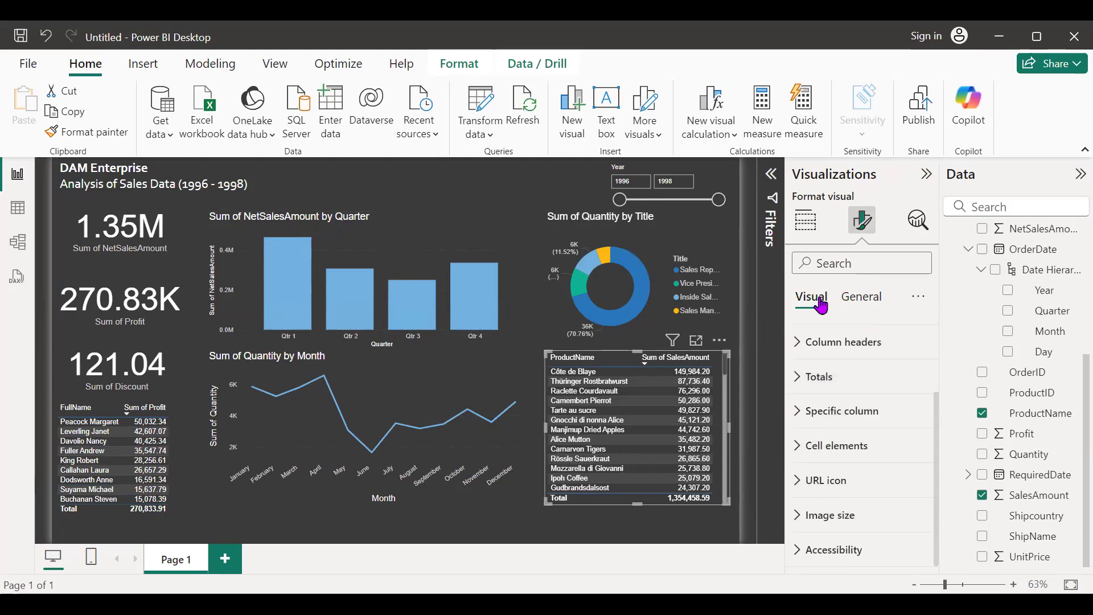
pyautogui.click(874, 297)
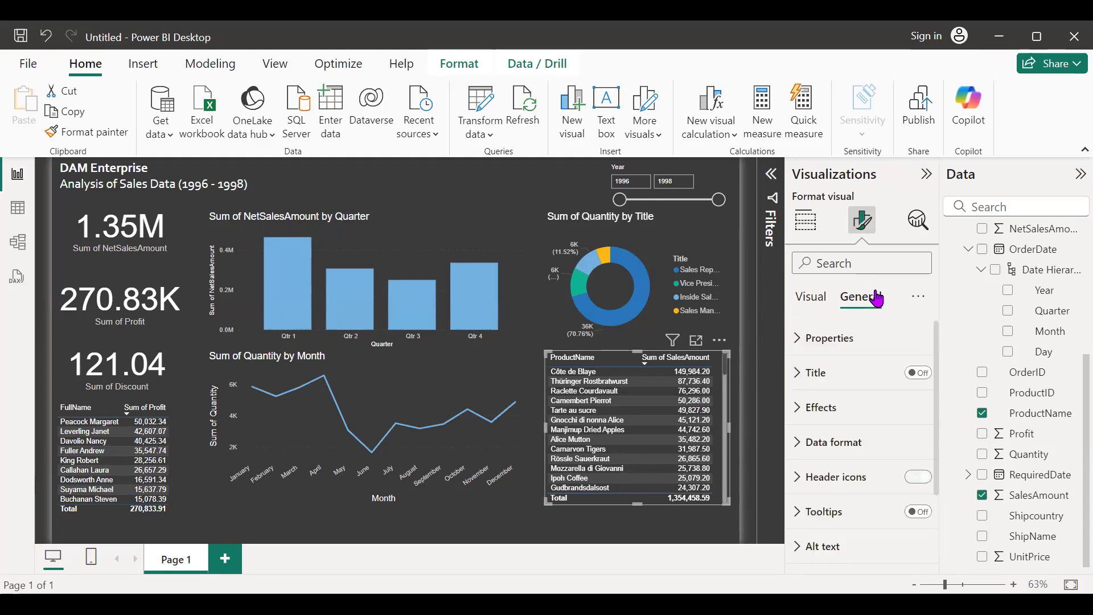
pyautogui.click(845, 370)
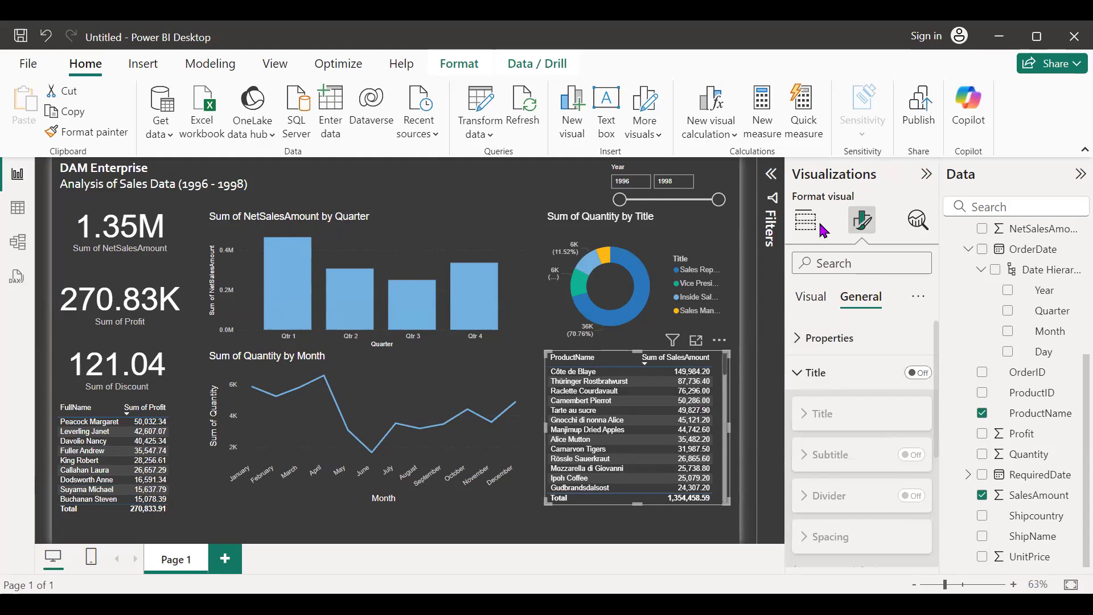
pyautogui.click(808, 222)
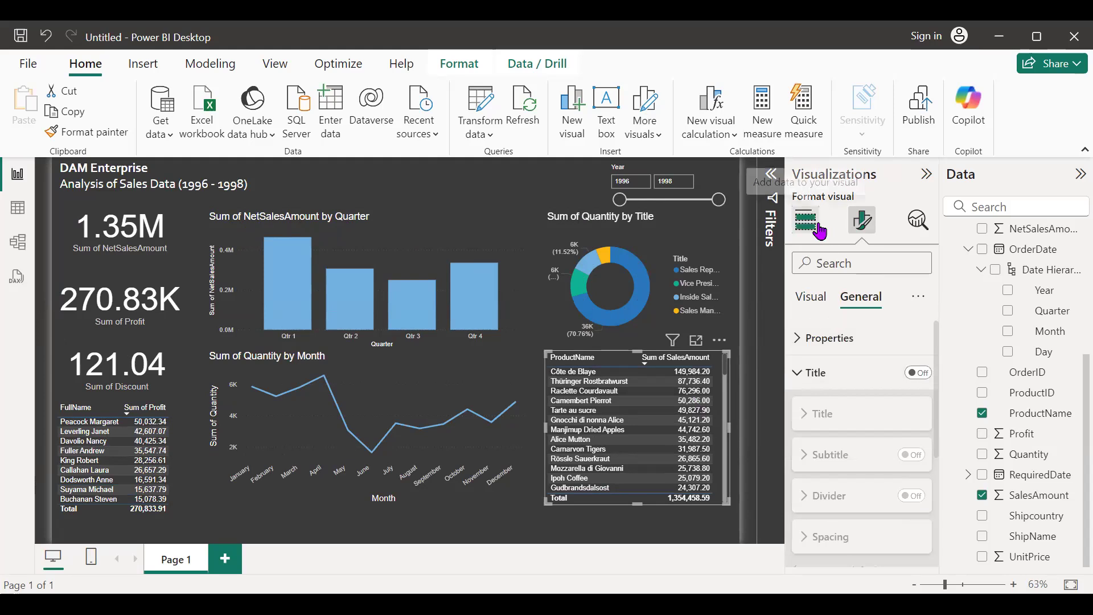
pyautogui.click(926, 178)
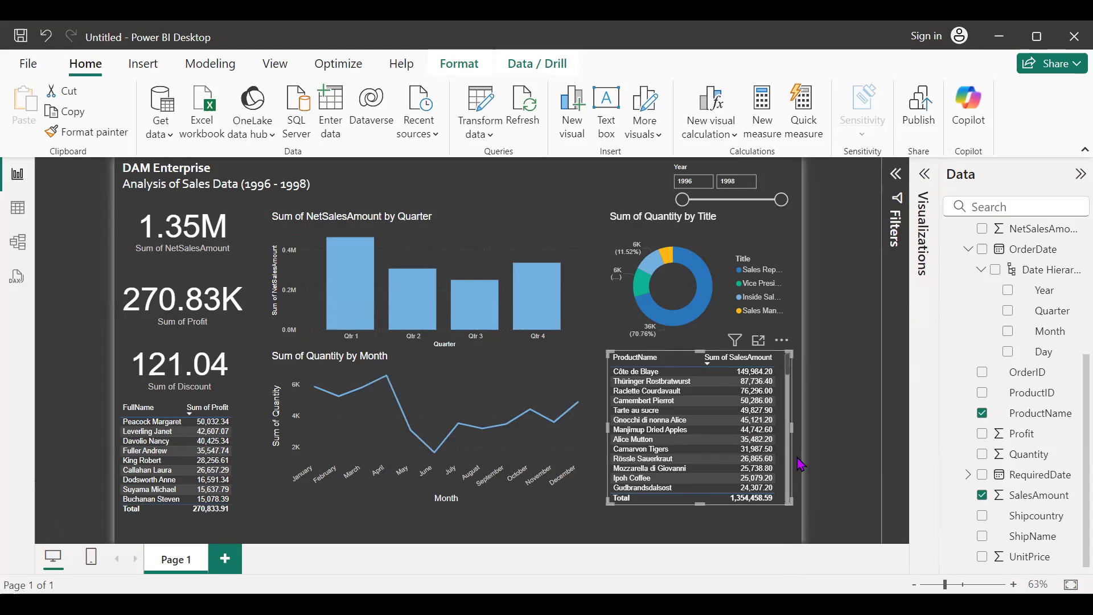